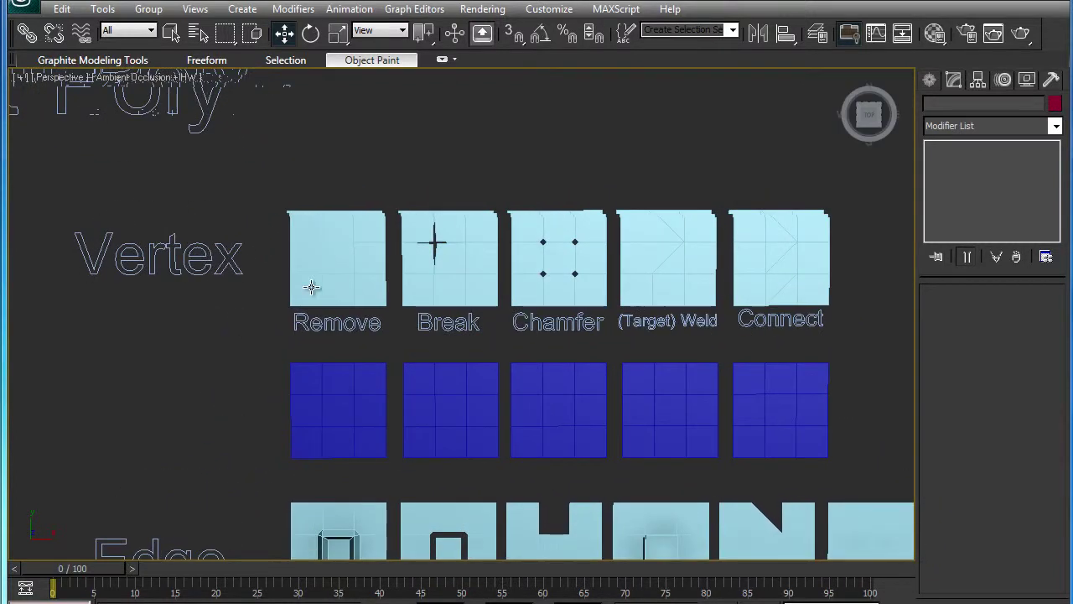
Pick the Remove, Break, Chamfer, Weld and Connect planes in turn, then window-select all five.
left_click(333, 275)
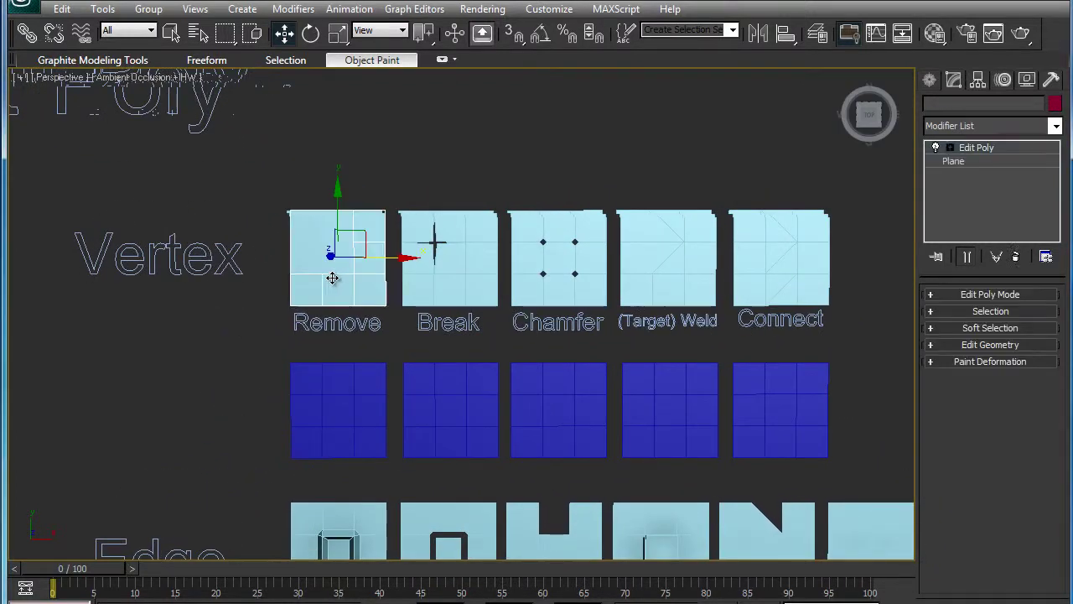
left_click(426, 291)
left_click(537, 298)
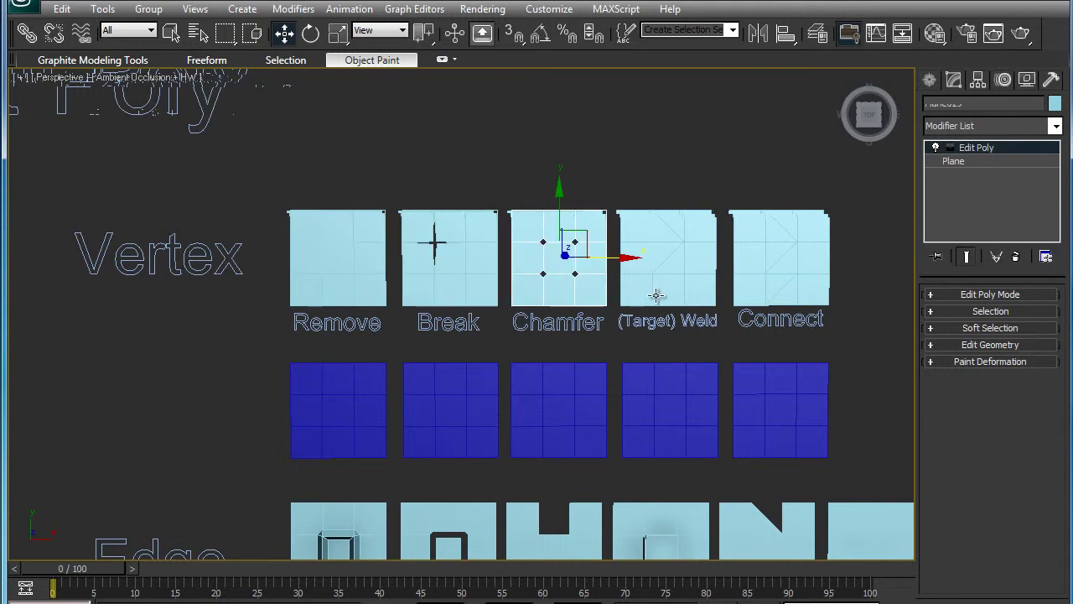
left_click(659, 295)
left_click(762, 299)
mouse_move(762, 307)
middle_mouse_down("alt")
mouse_move(671, 314)
mouse_move(307, 229)
mouse_move(151, 282)
middle_mouse_up("alt")
mouse_move(151, 280)
left_mouse_down()
mouse_move(359, 323)
mouse_move(814, 364)
mouse_move(804, 356)
left_mouse_up()
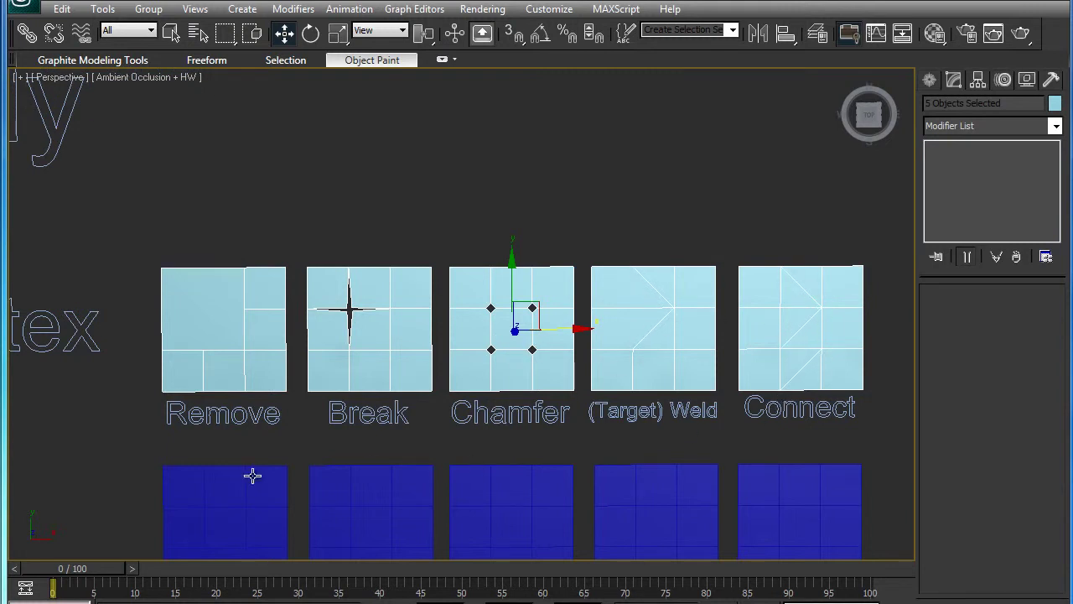
Apply an Edit Poly modifier to the 3×3, 100 cm blue plane under Remove.
left_click(196, 495)
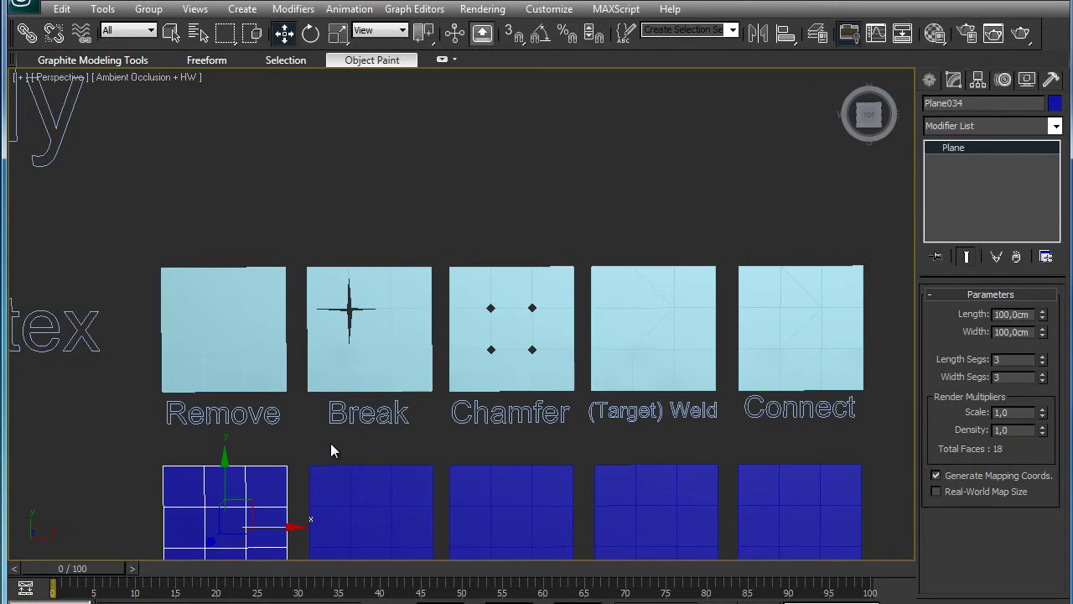
middle_click_drag(326, 448, 390, 436, "alt")
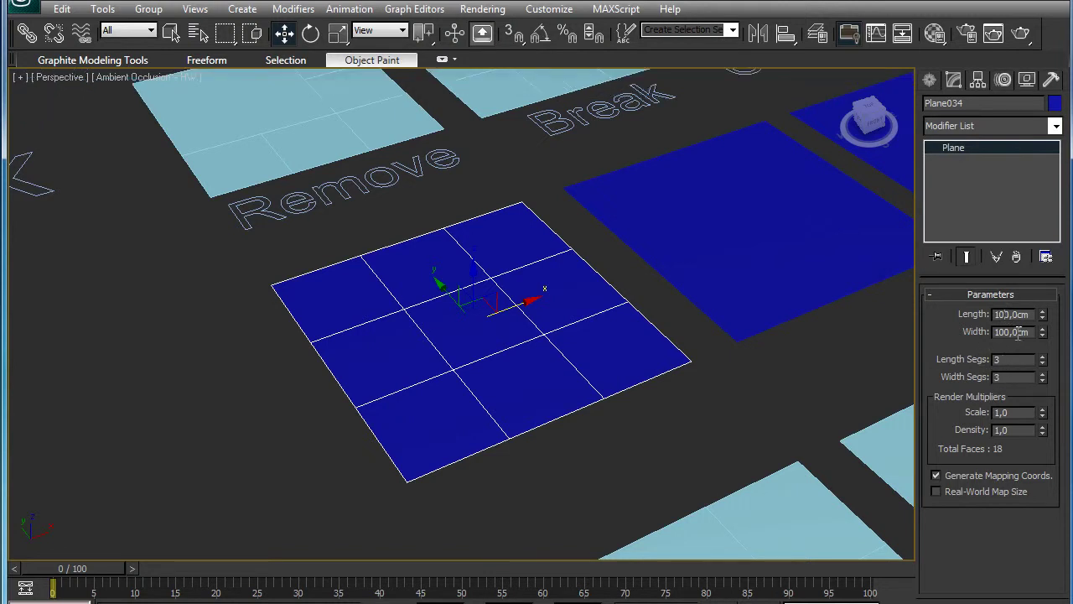
left_click(991, 128)
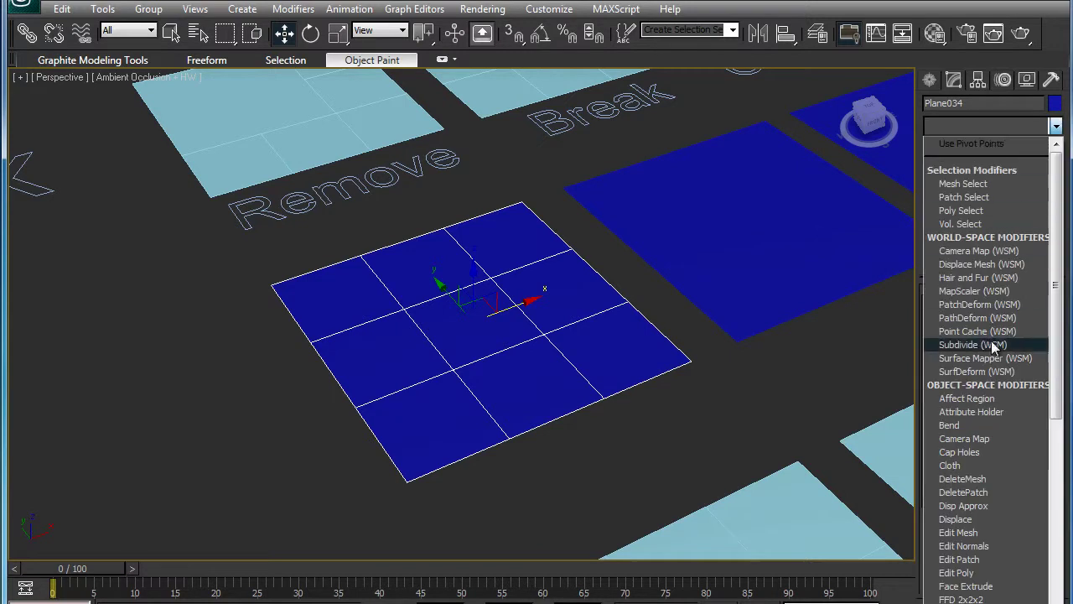
left_click(967, 573)
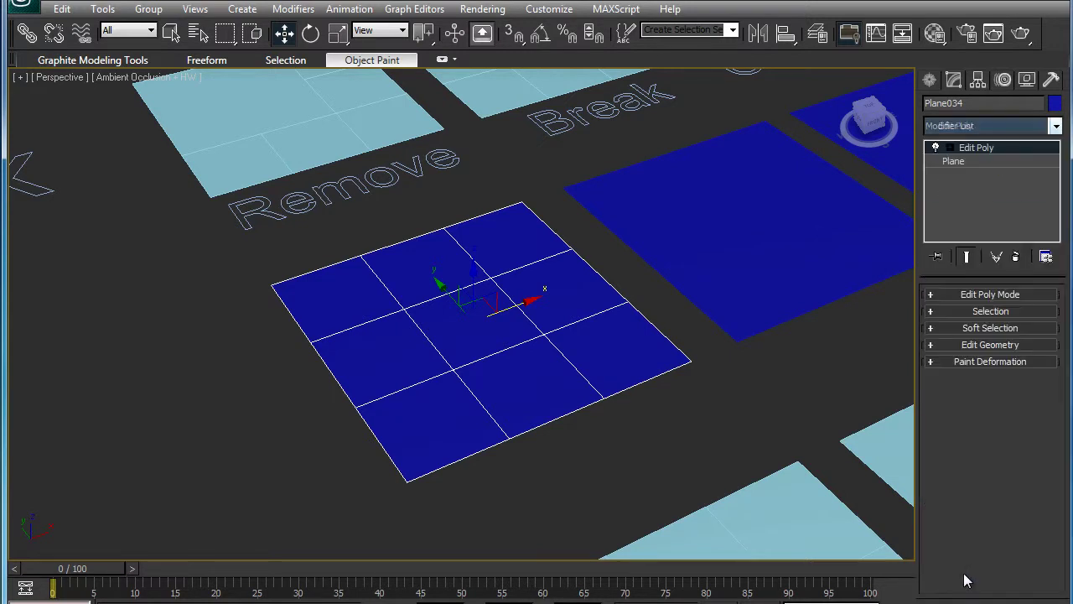
At Vertex level, test raising the centre and top corner vertices, undoing each move.
left_click(951, 148)
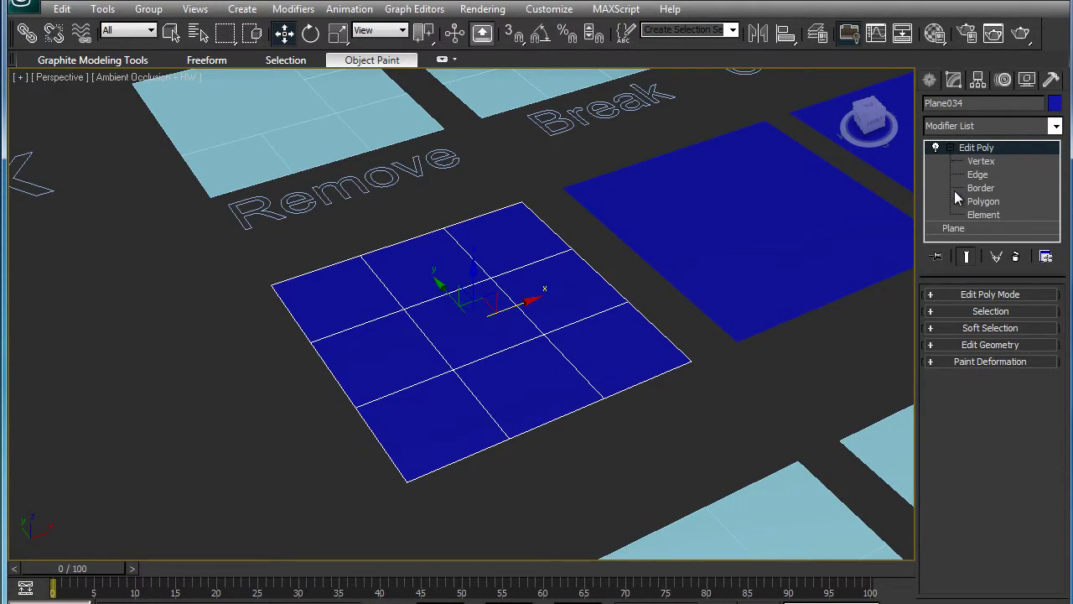
left_click(982, 162)
left_click_drag(443, 353, 483, 400)
left_click_drag(455, 323, 457, 283)
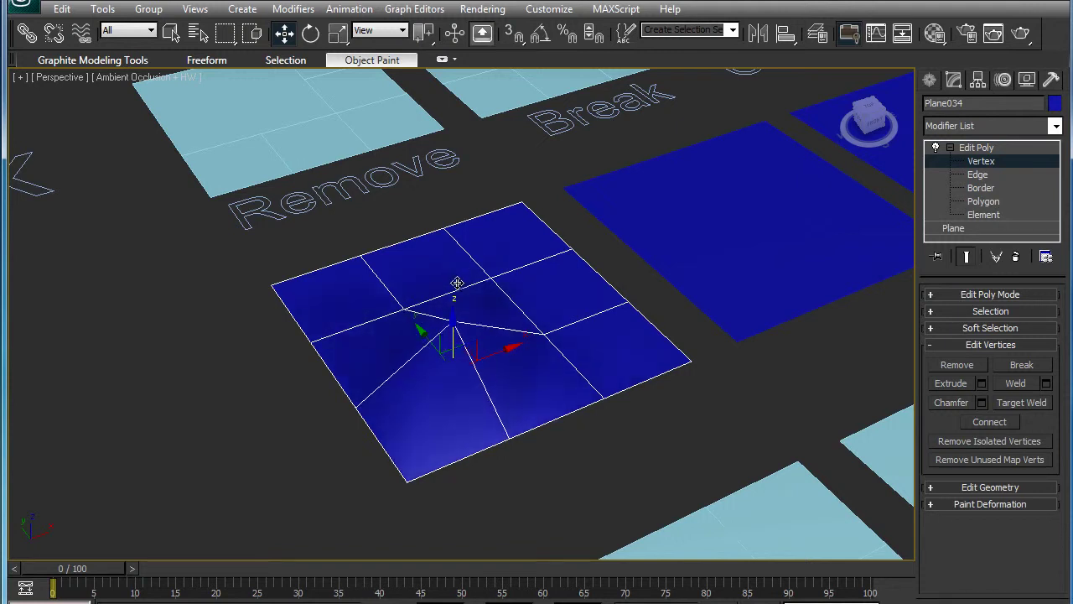
key("ctrl+z")
left_click(493, 276)
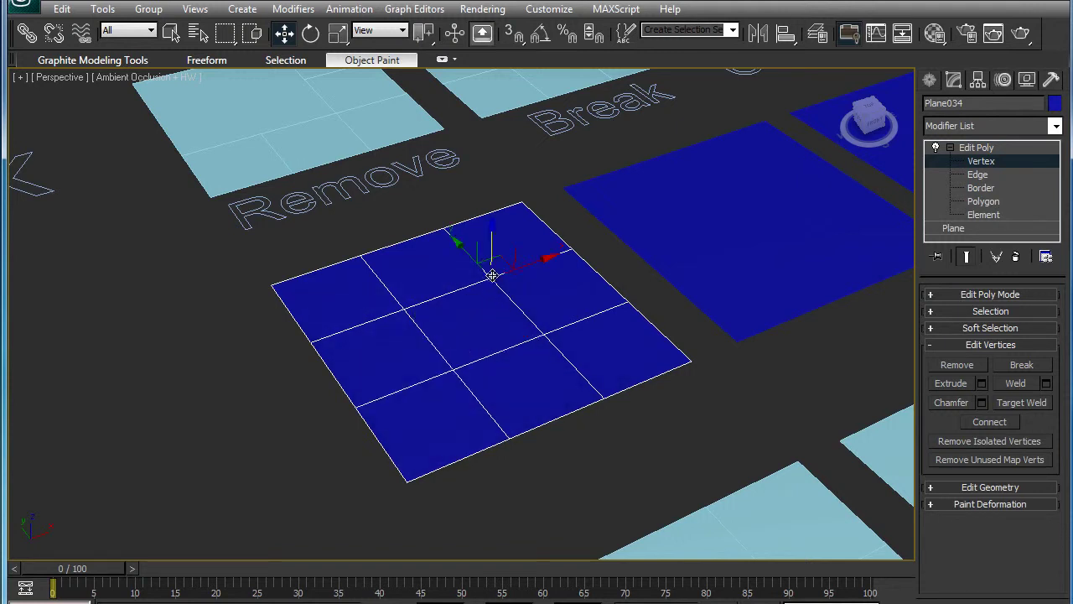
left_click(522, 201)
left_click_drag(525, 161, 527, 180)
key("ctrl+z")
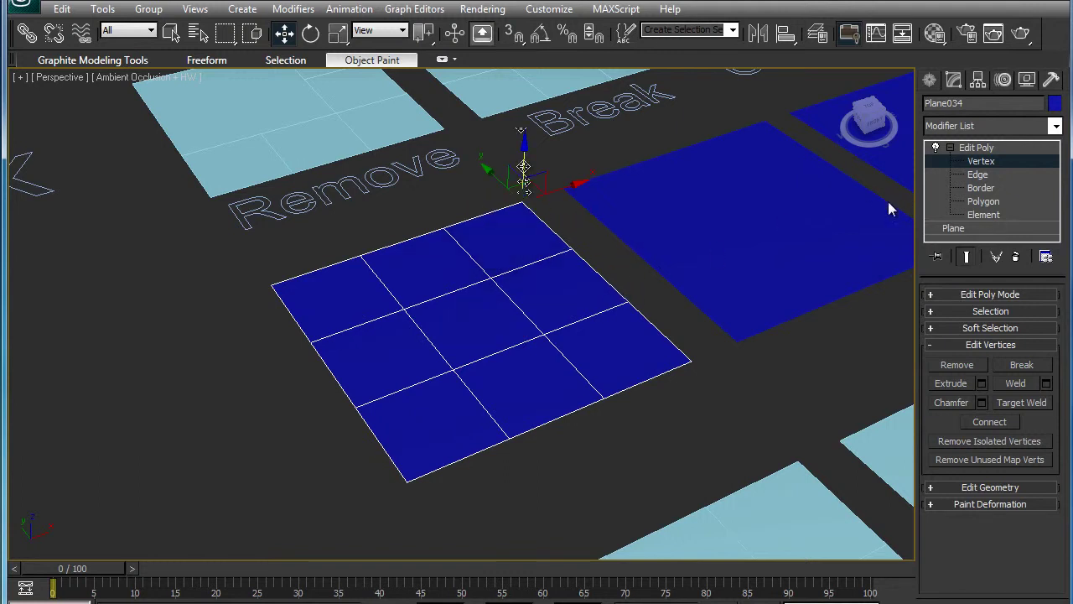
At Edge level, pull the right-side edge into a fold and rotate it.
left_click(979, 175)
left_click(600, 274)
mouse_move(601, 255)
left_mouse_down()
mouse_move(606, 142)
mouse_move(520, 312)
left_mouse_up()
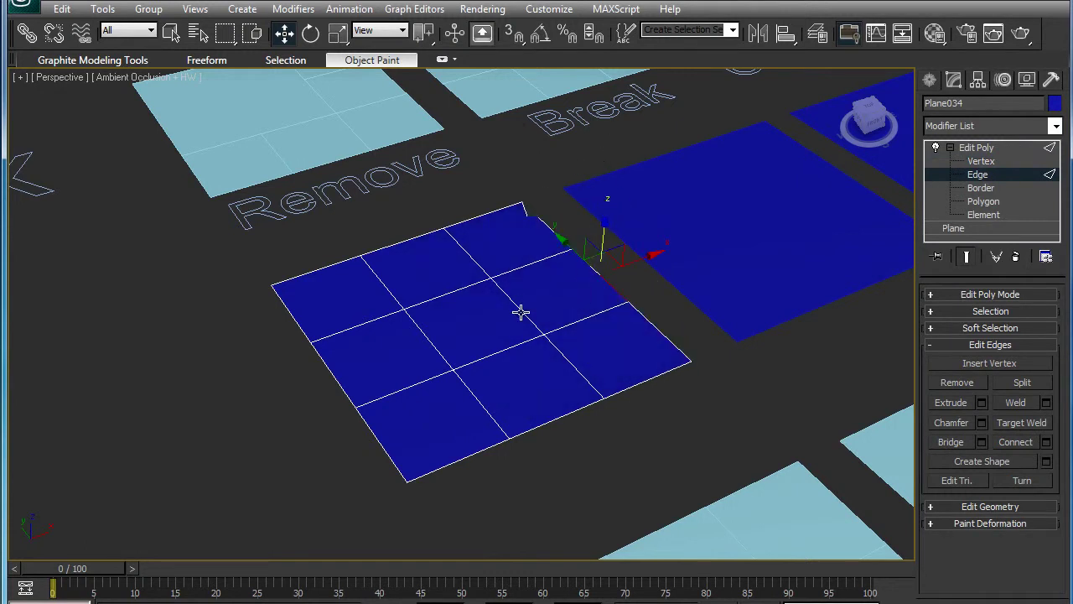
left_click(311, 33)
mouse_move(493, 344)
left_mouse_down()
mouse_move(544, 344)
mouse_move(503, 332)
left_mouse_up()
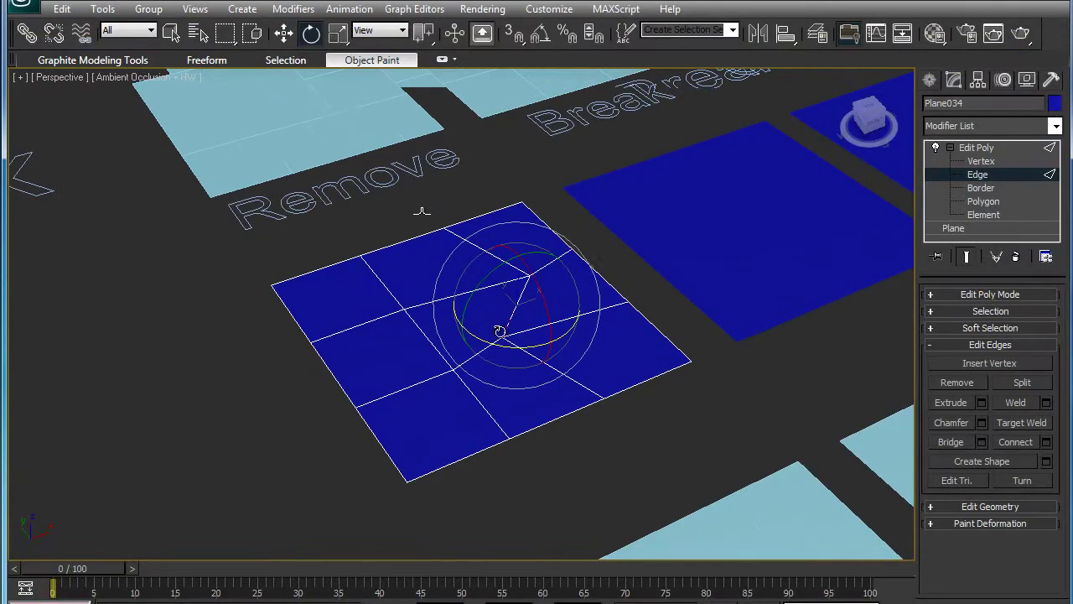
left_click_drag(511, 328, 520, 325, "ctrl")
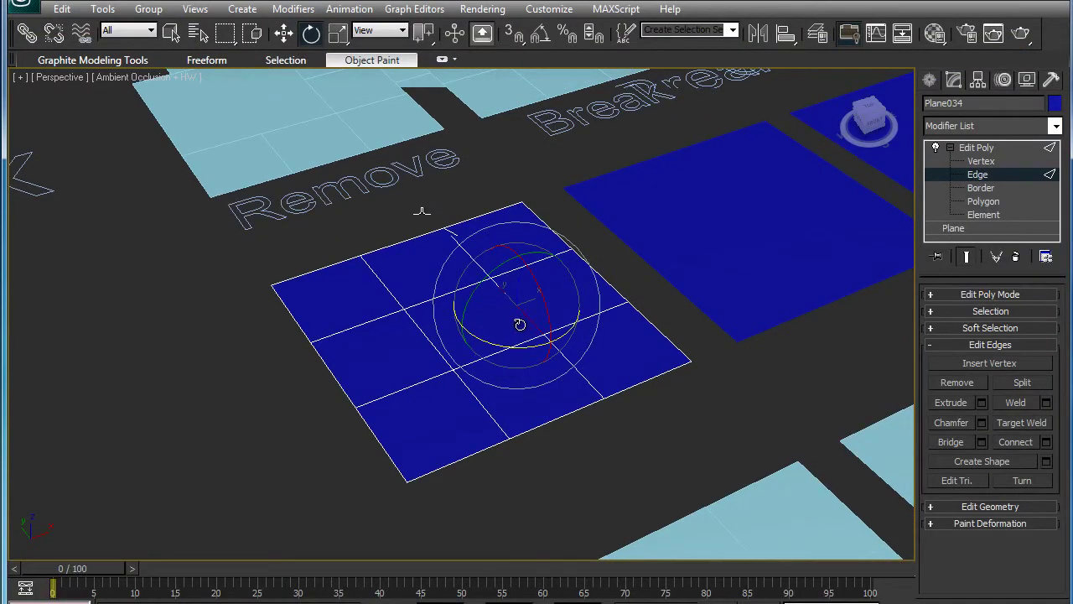
left_click(981, 188)
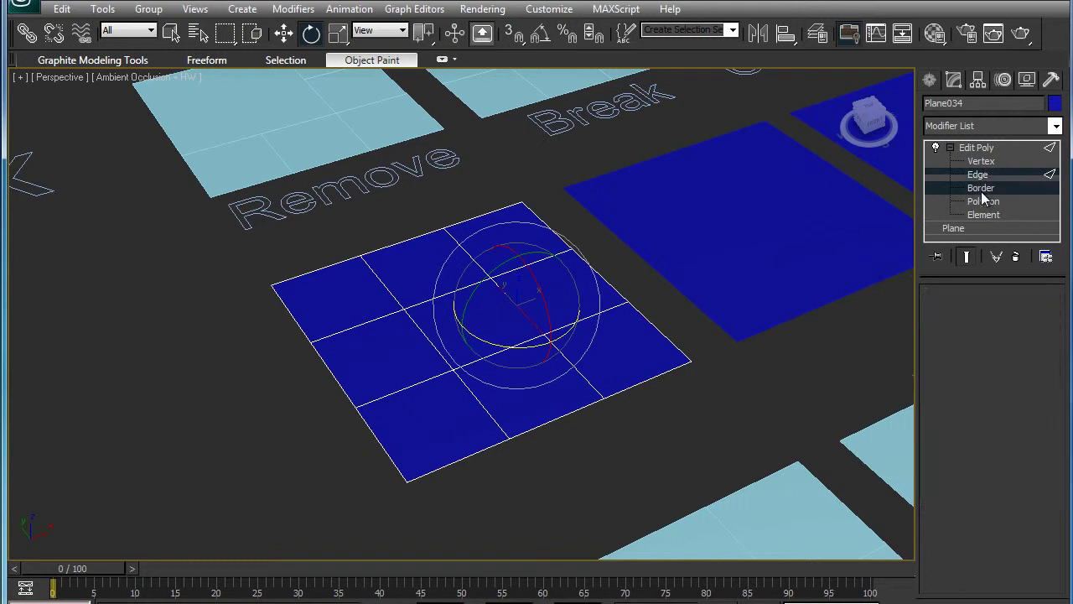
Select the plane's outer border and scale it with Select and Scale.
left_click(615, 289)
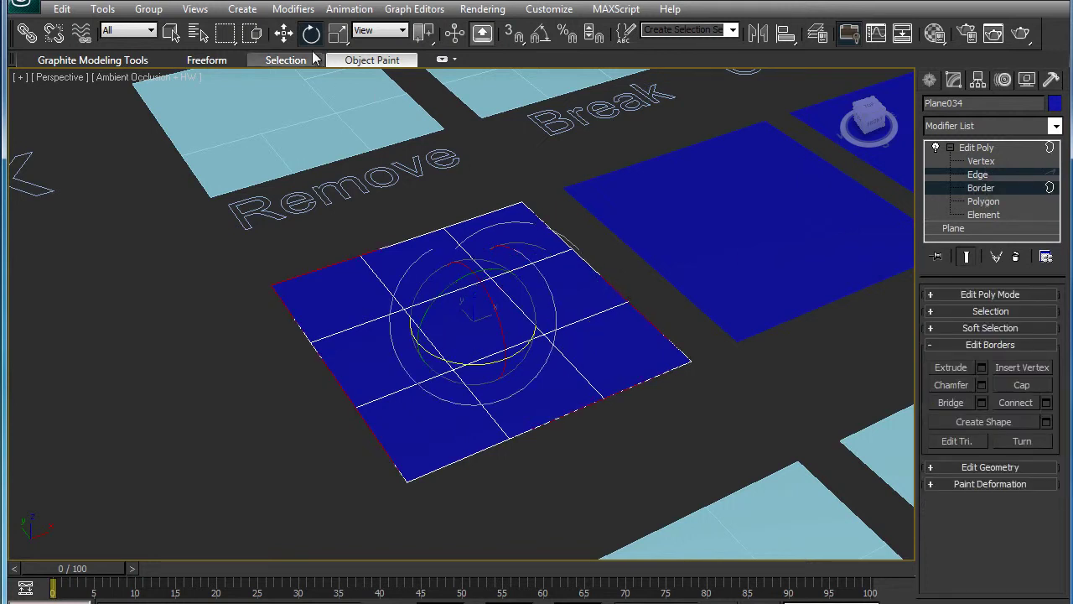
left_click(338, 32)
mouse_move(468, 323)
left_mouse_down()
mouse_move(467, 345)
mouse_move(467, 335)
left_mouse_up()
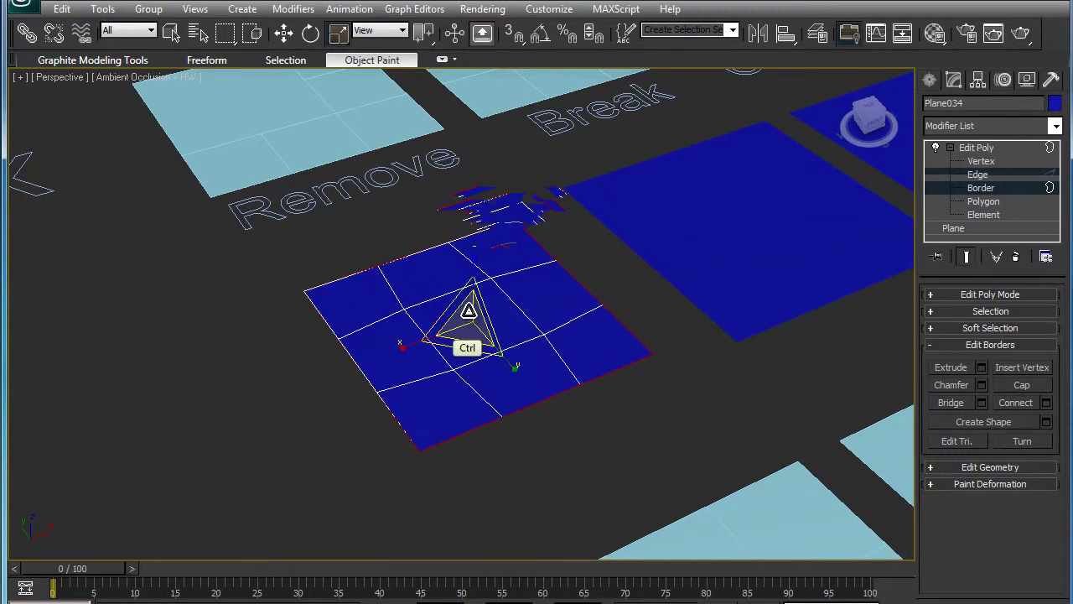
left_click_drag(467, 317, 468, 296)
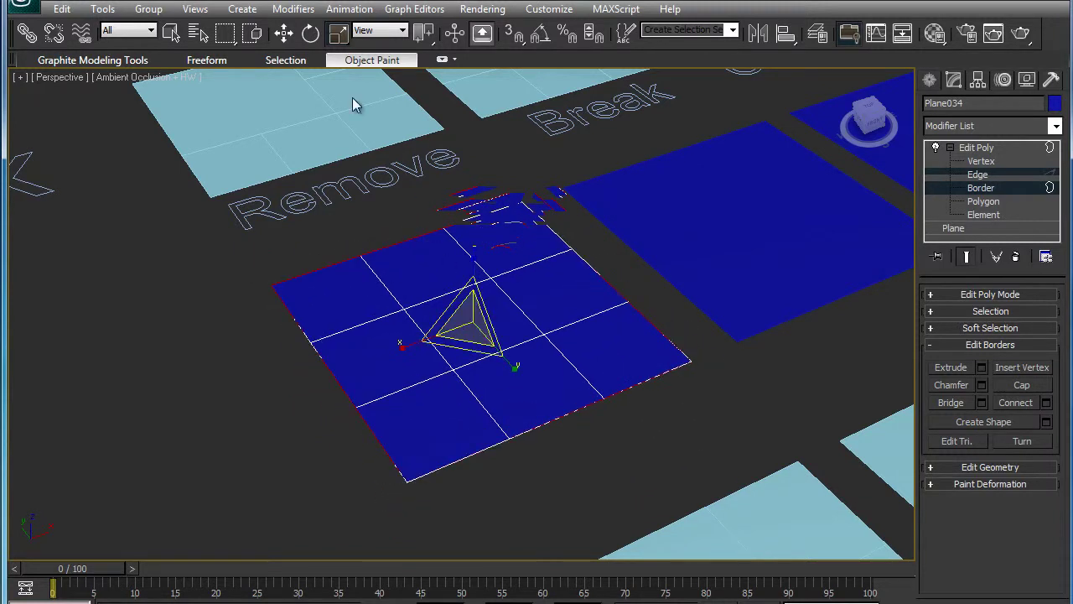
At Polygon level, scale the centre face and push it into a dent, undoing both.
left_click(981, 202)
left_click(492, 333)
left_click(557, 290)
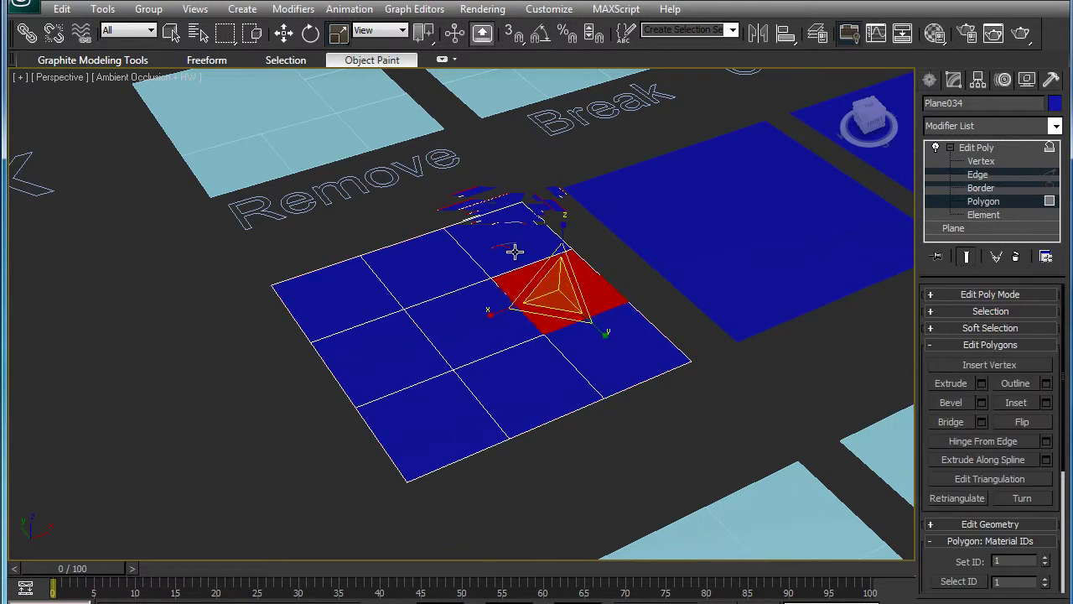
left_click(515, 247)
left_click(459, 313)
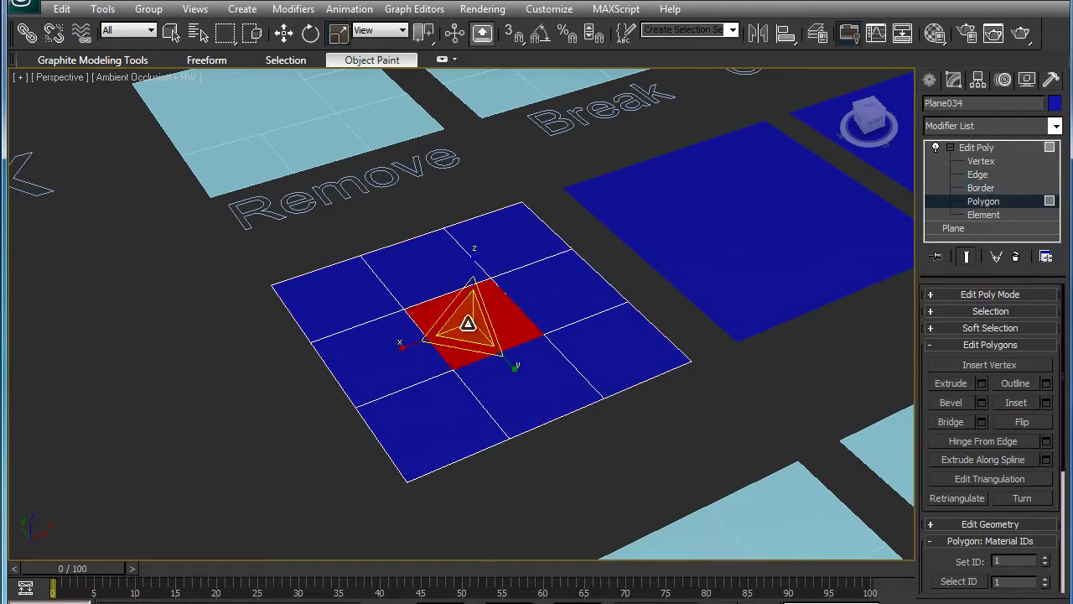
left_click_drag(470, 317, 472, 361)
key("w")
key("ctrl+z")
left_click_drag(476, 282, 486, 345)
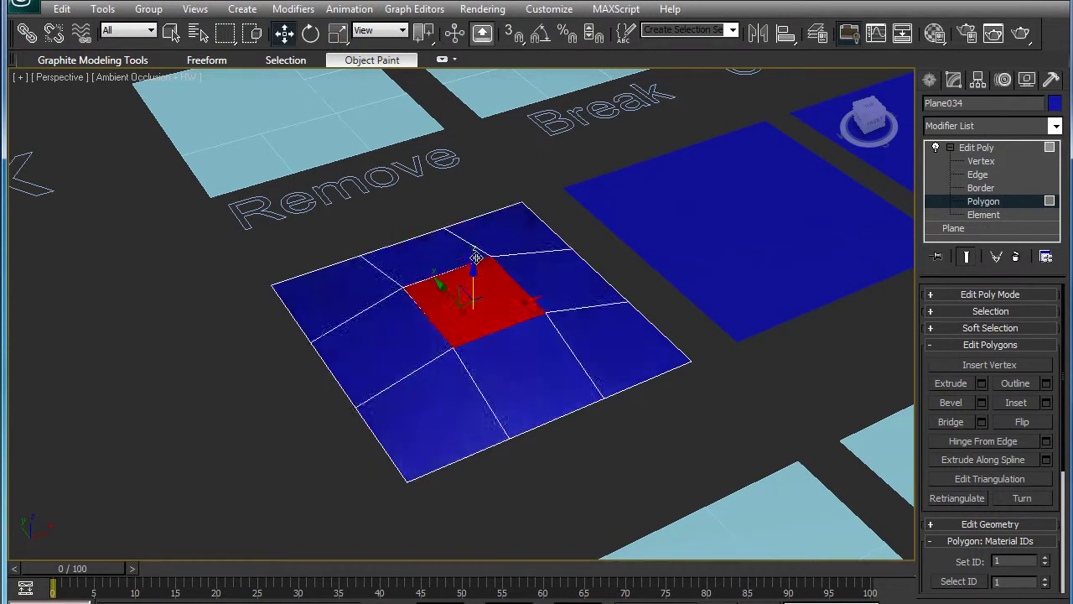
key("ctrl+z")
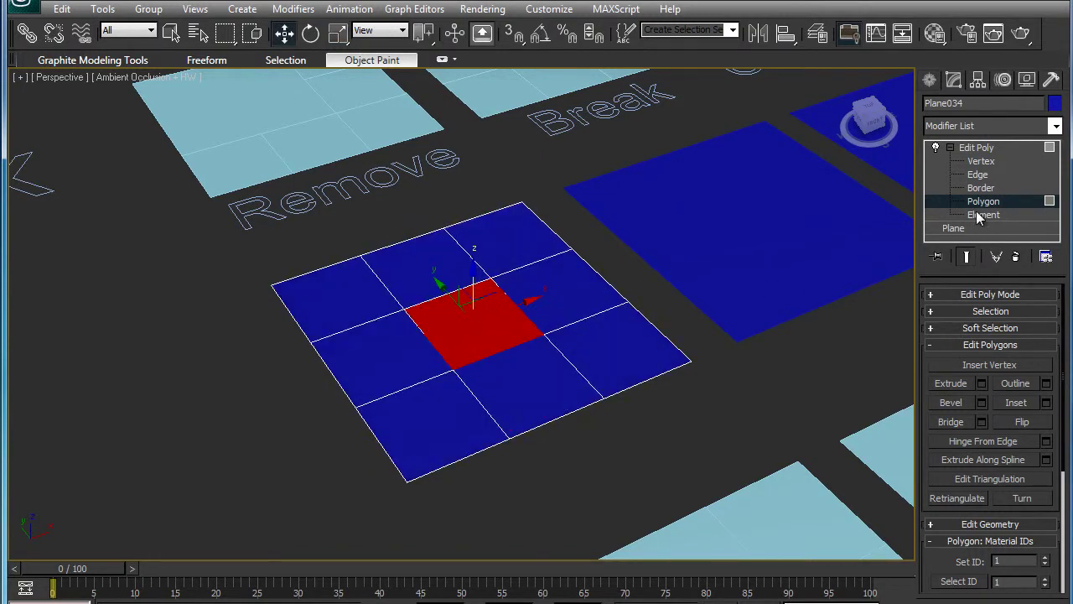
Select the whole plane as an element, then return to Vertex level.
left_click(982, 216)
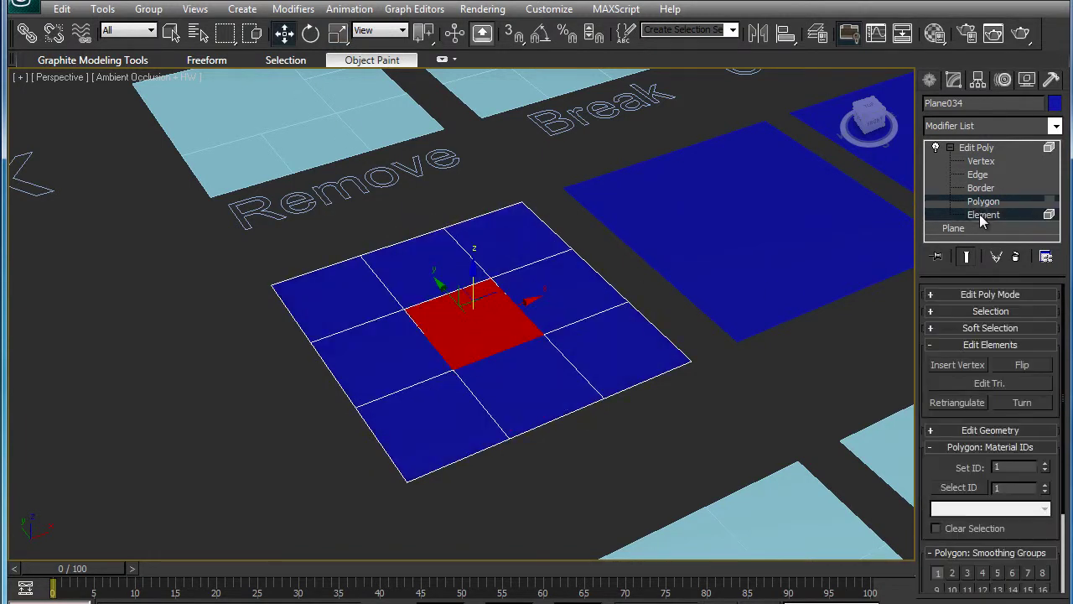
left_click(483, 381)
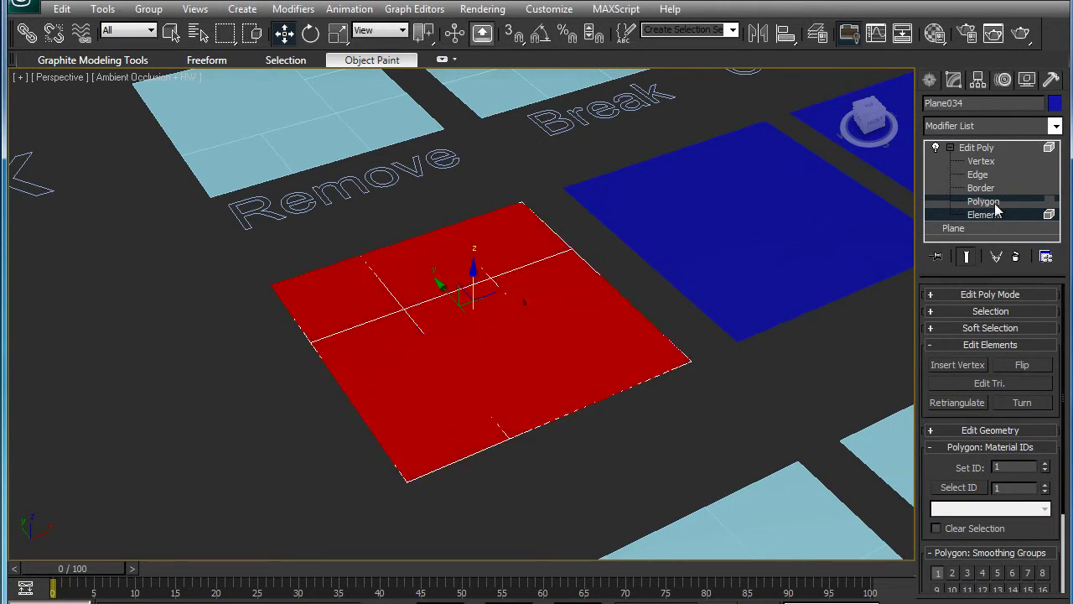
left_click(981, 161)
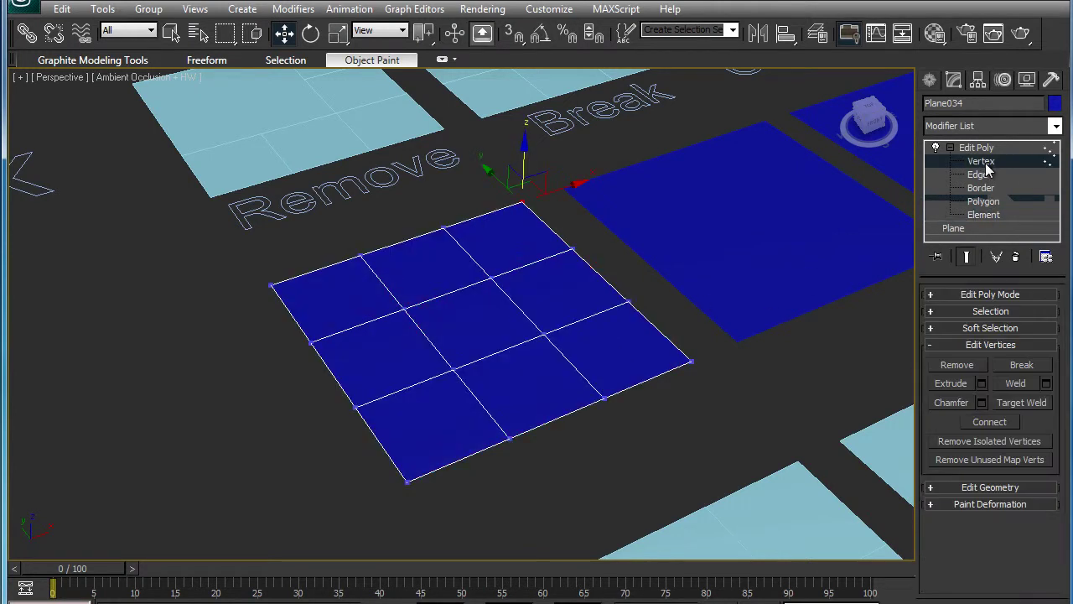
Step through Edge, Border and Polygon levels, collapsing the Material ID and Smoothing Group rollouts.
middle_click_drag(652, 256, 289, 312, "alt")
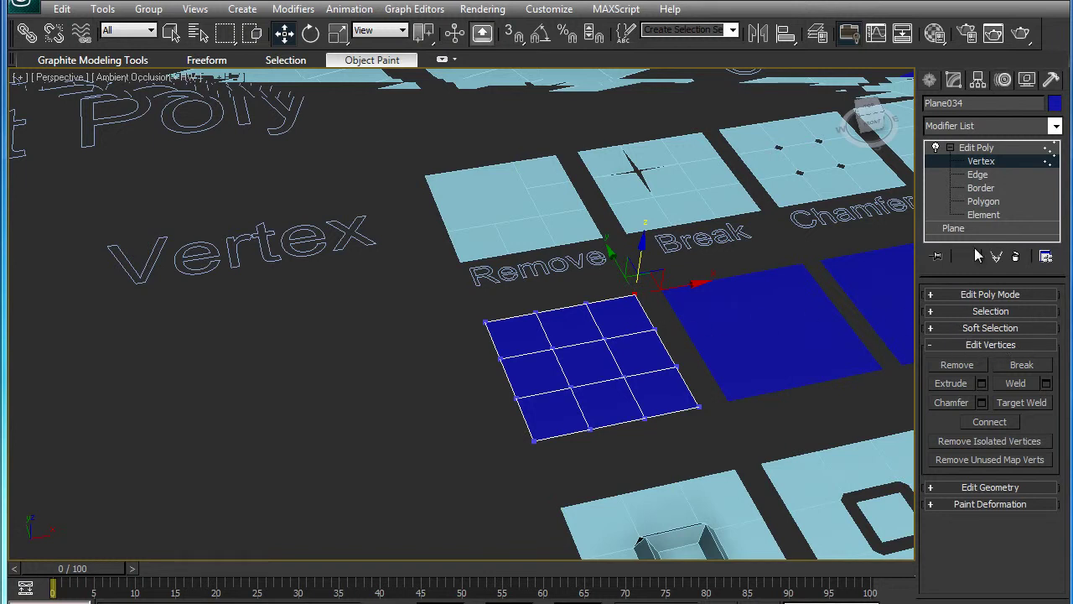
left_click(978, 174)
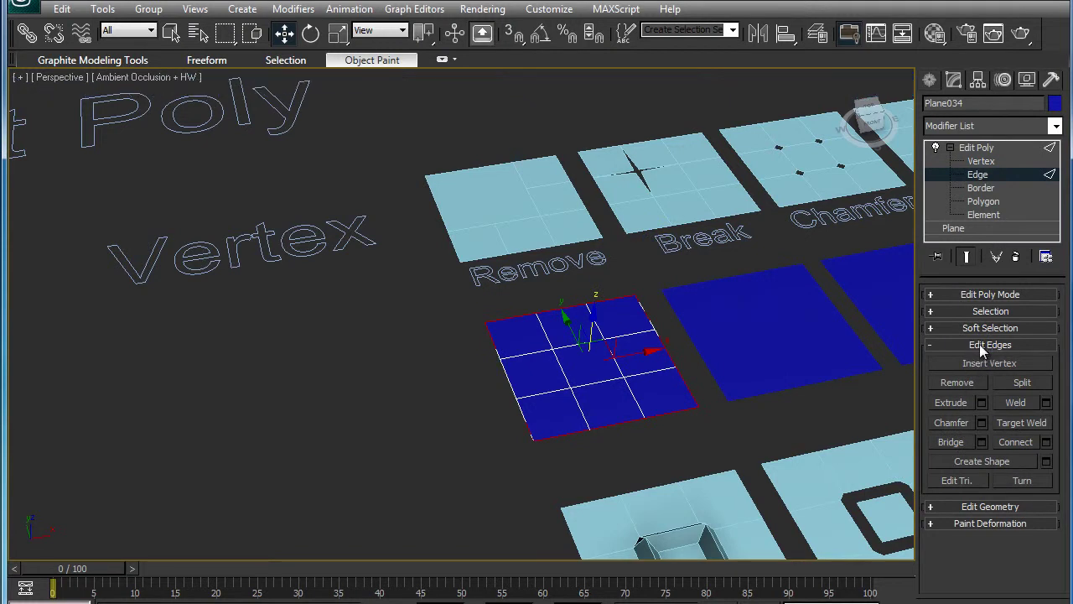
left_click(982, 190)
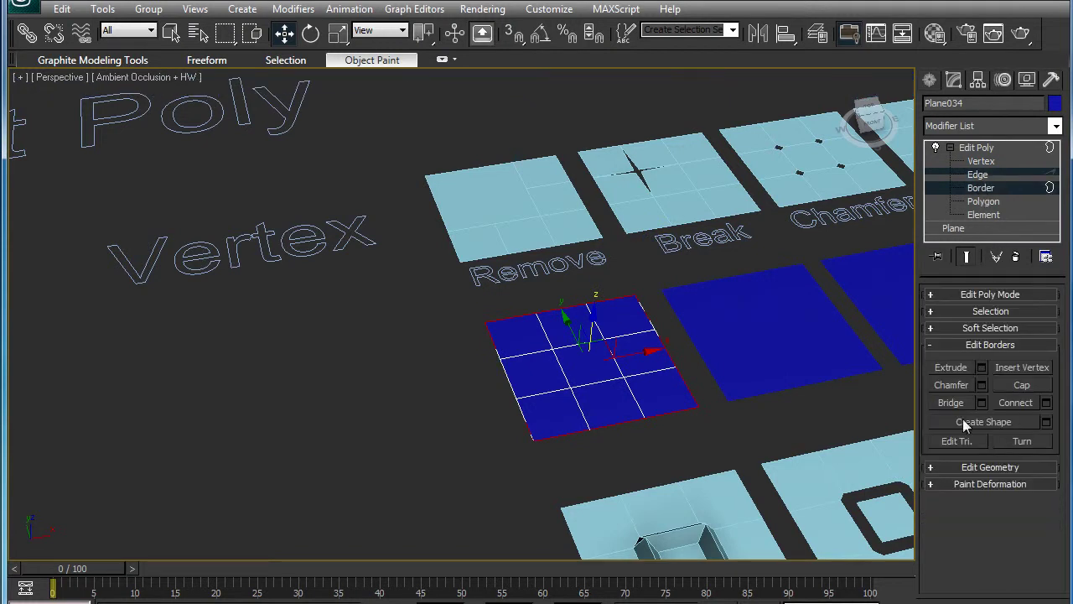
left_click(984, 201)
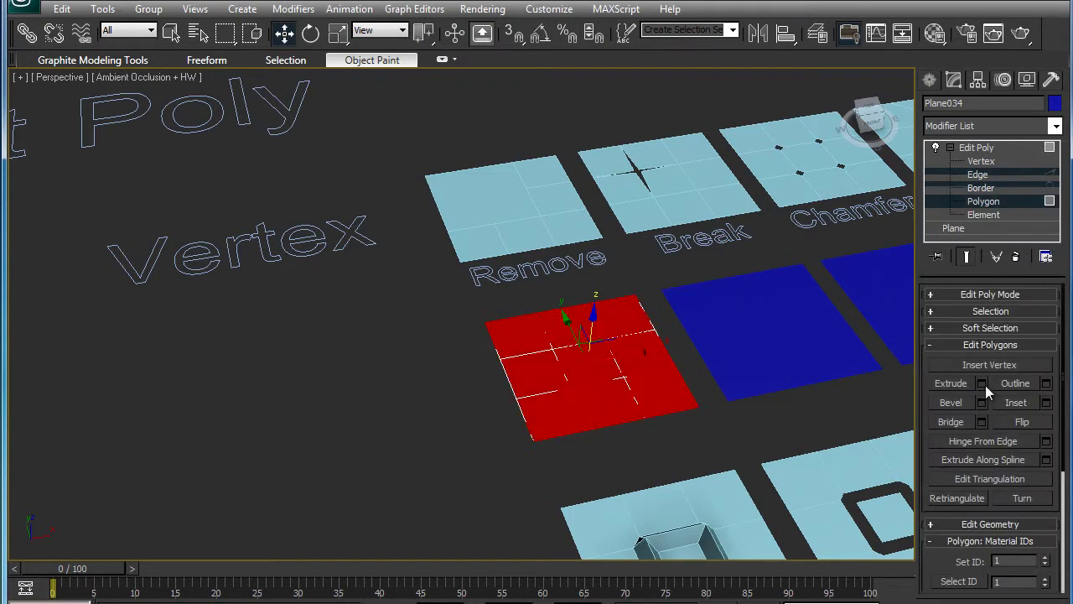
left_click(938, 541)
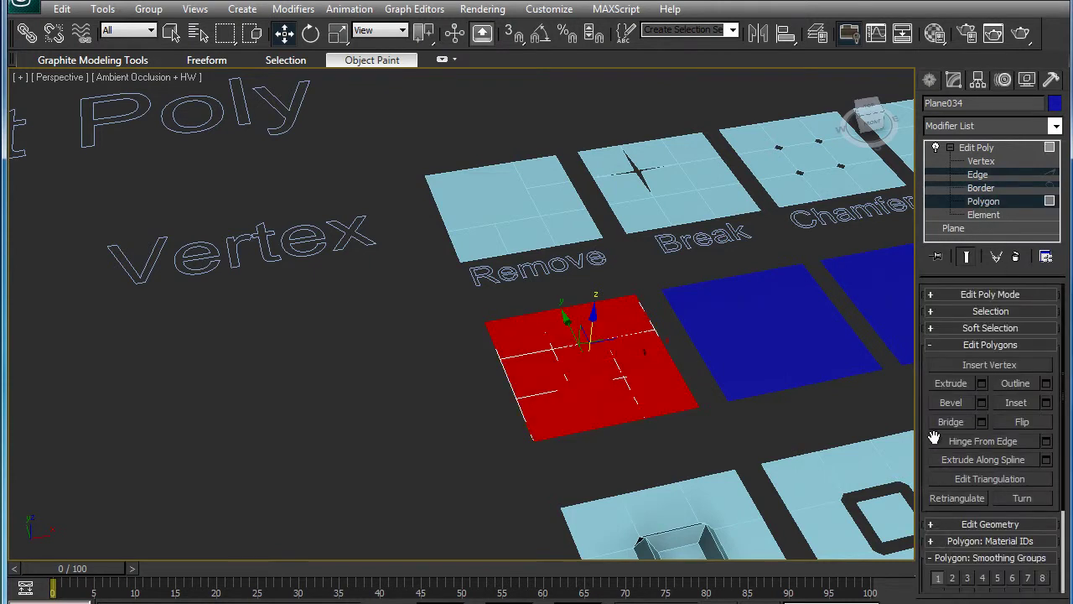
left_click(937, 559)
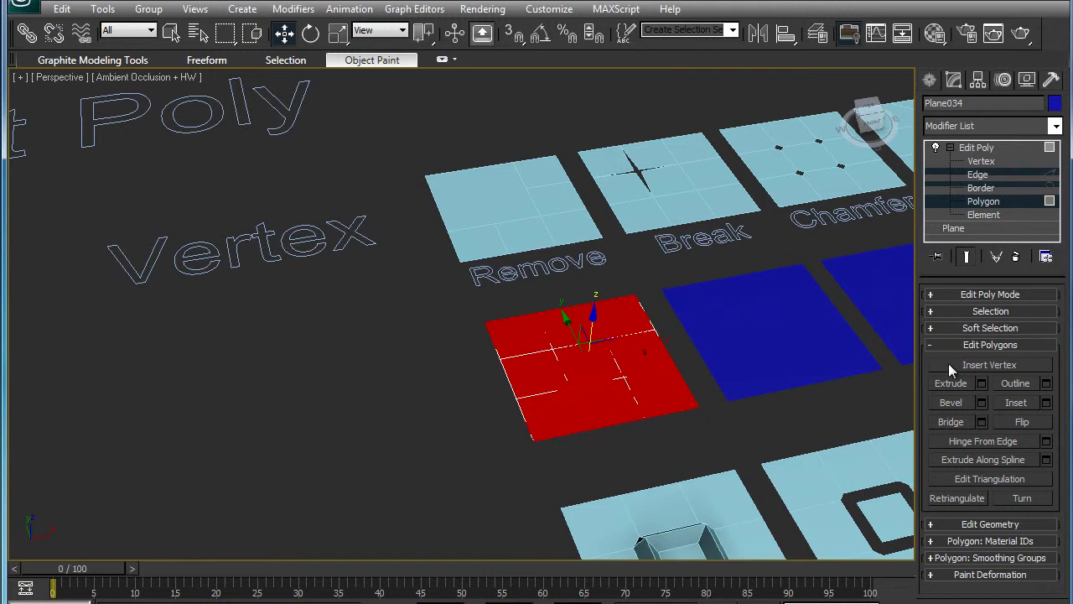
left_click(985, 163)
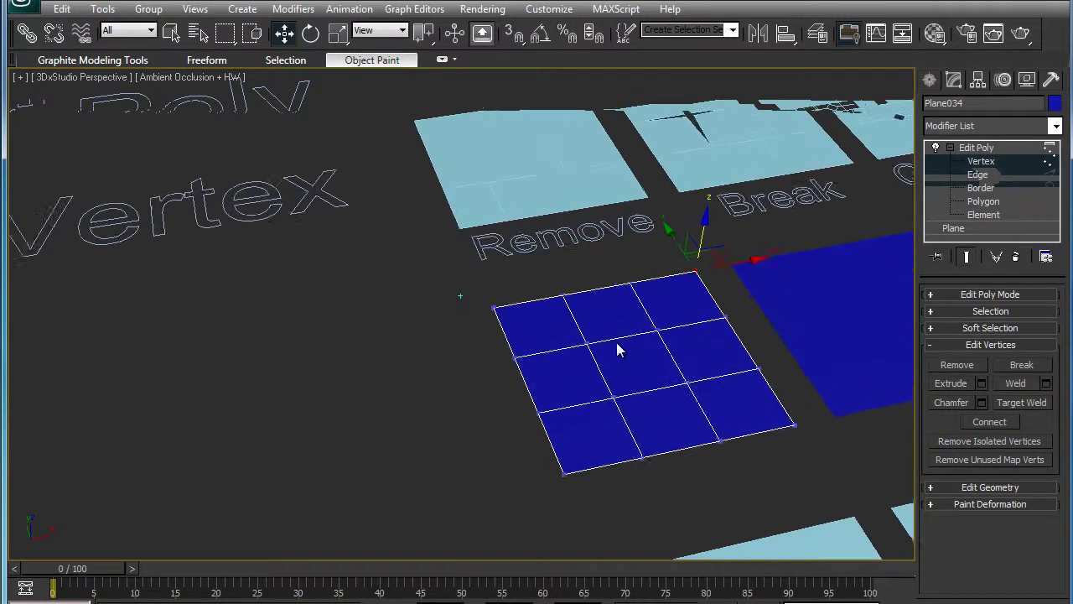
Remove an interior vertex so four grid squares merge into one face.
left_click(557, 349)
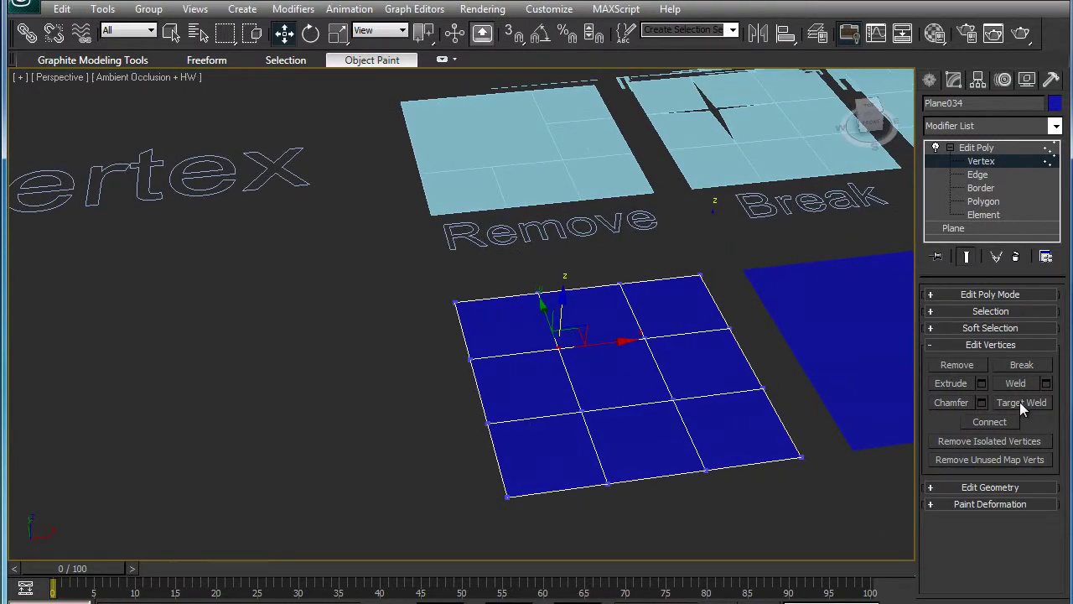
left_click(956, 366)
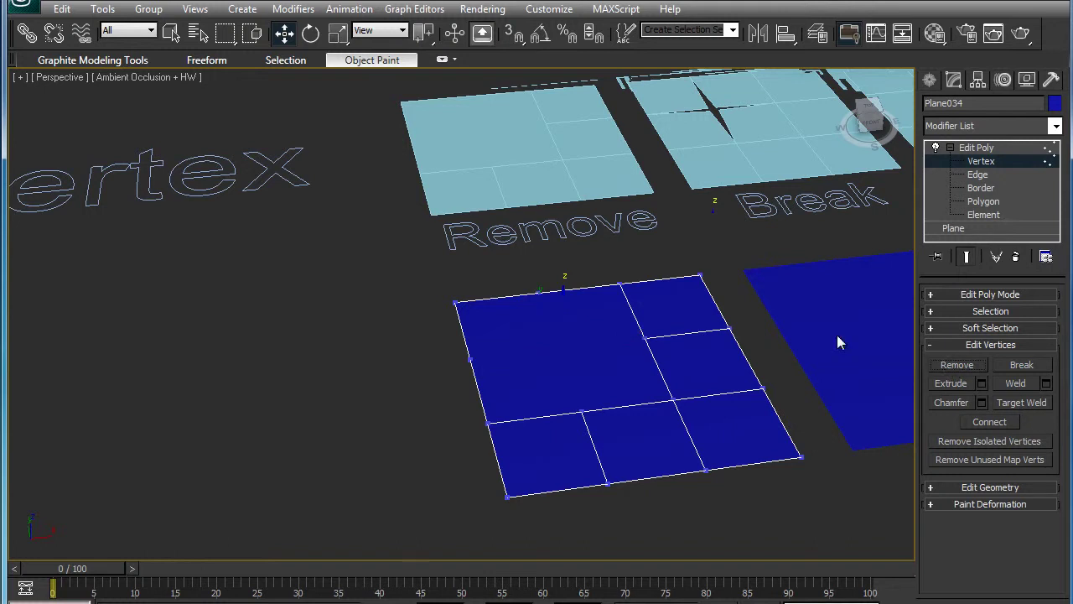
middle_click_drag(539, 334, 616, 321, "alt")
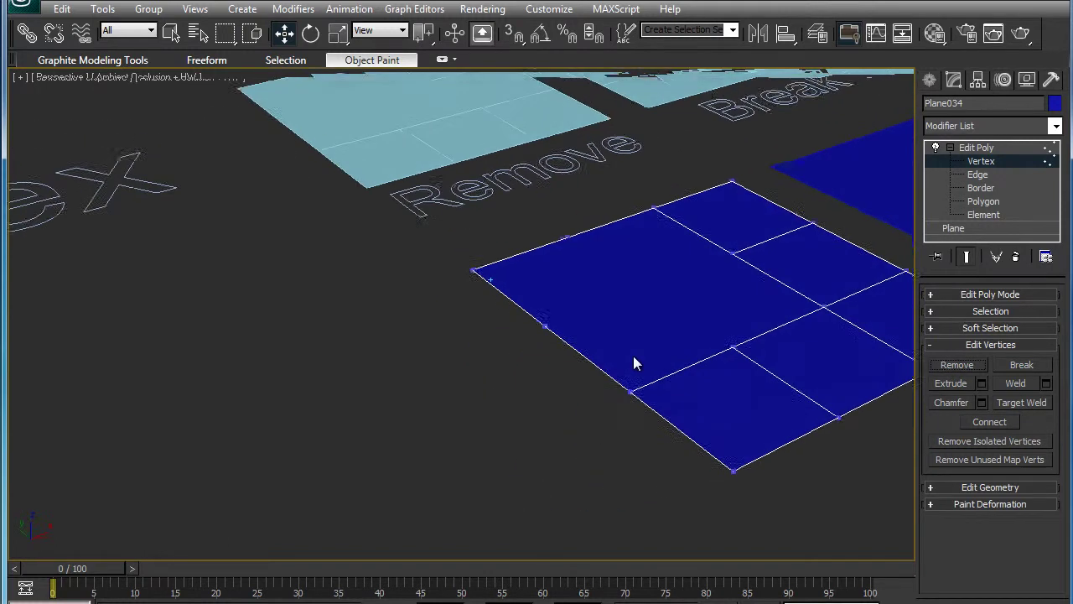
left_click_drag(661, 371, 604, 323)
Test raising a junction vertex, notching the top edge and lifting a corner, undoing the moves.
middle_click_drag(604, 323, 581, 310, "alt")
left_click(737, 360)
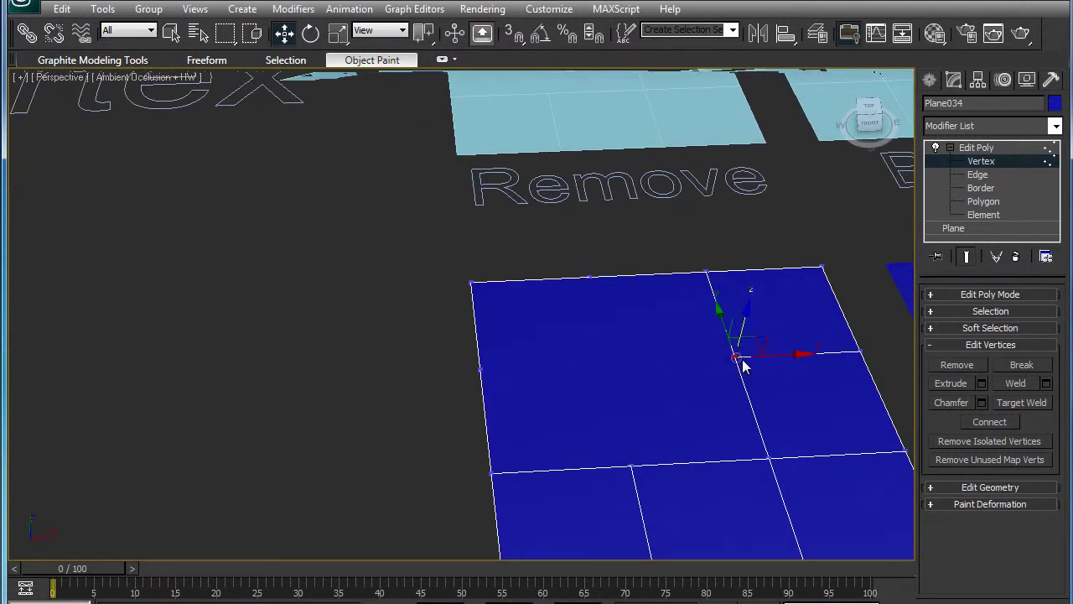
middle_click_drag(746, 367, 745, 277, "alt")
mouse_move(745, 278)
left_mouse_down()
mouse_move(750, 296)
mouse_move(744, 252)
left_mouse_up()
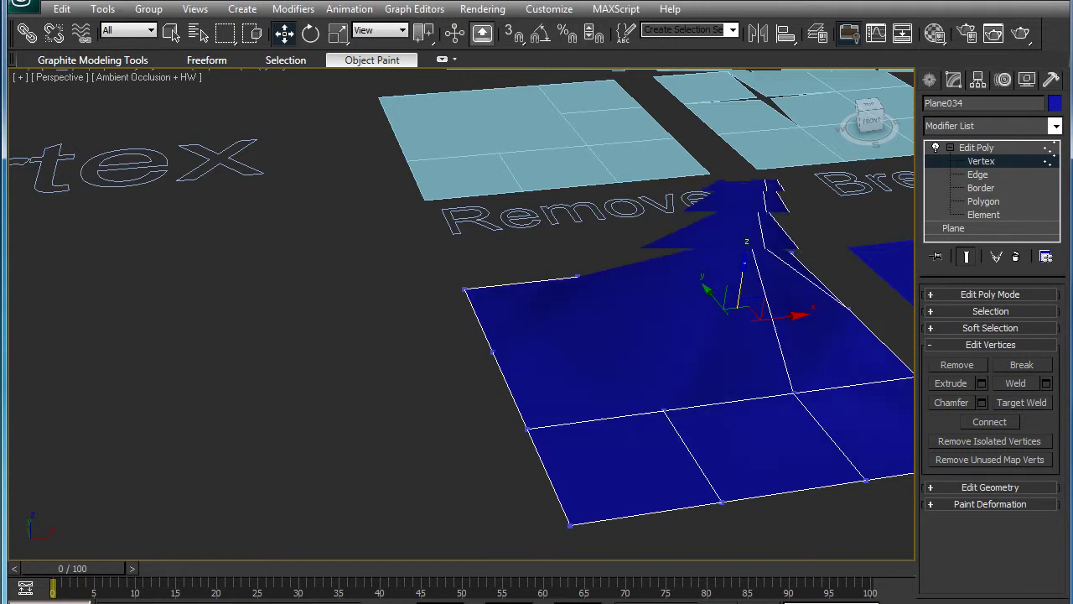
left_click_drag(745, 251, 757, 291)
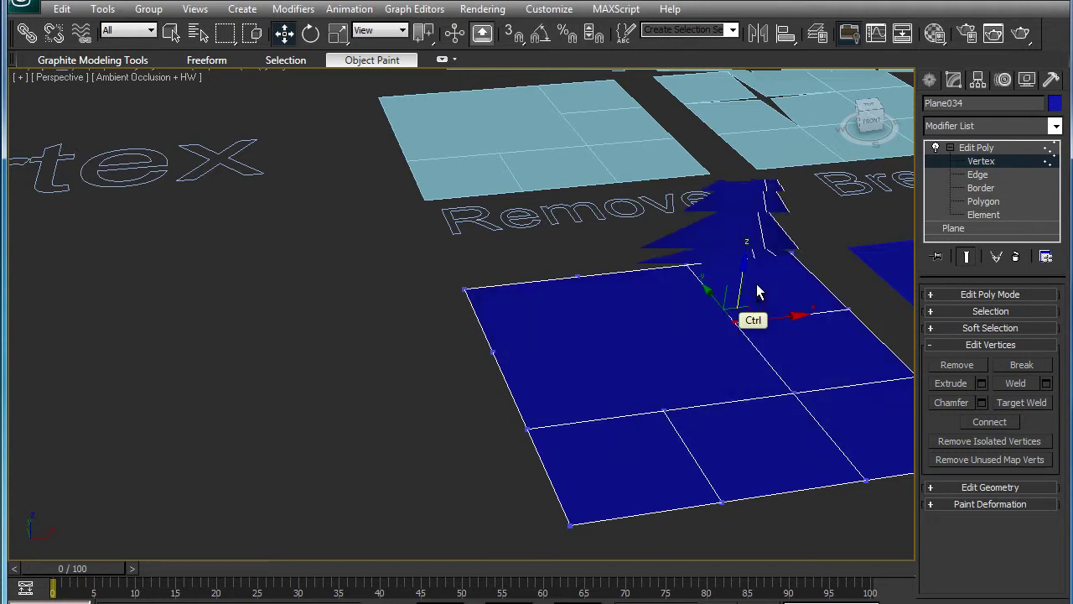
left_click(582, 281)
left_click_drag(580, 224, 578, 289)
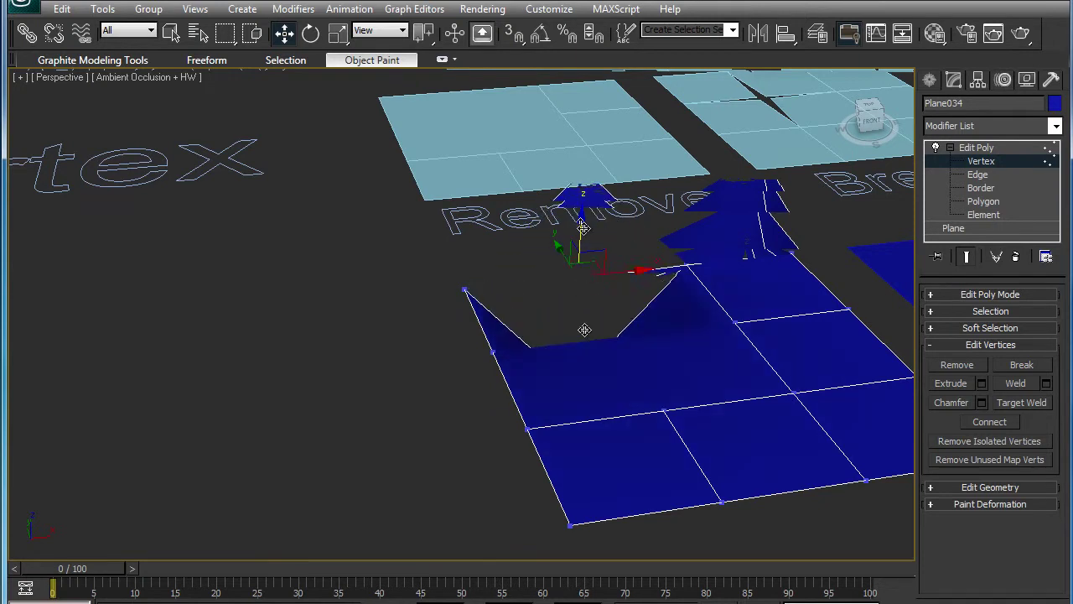
mouse_move(579, 289)
middle_mouse_down("alt")
mouse_move(530, 244)
mouse_move(580, 366)
mouse_move(562, 355)
mouse_move(581, 350)
mouse_move(570, 307)
mouse_move(520, 319)
mouse_move(412, 285)
middle_mouse_up("alt")
key("ctrl+z")
mouse_move(415, 284)
left_mouse_down()
mouse_move(437, 192)
mouse_move(443, 380)
left_mouse_up()
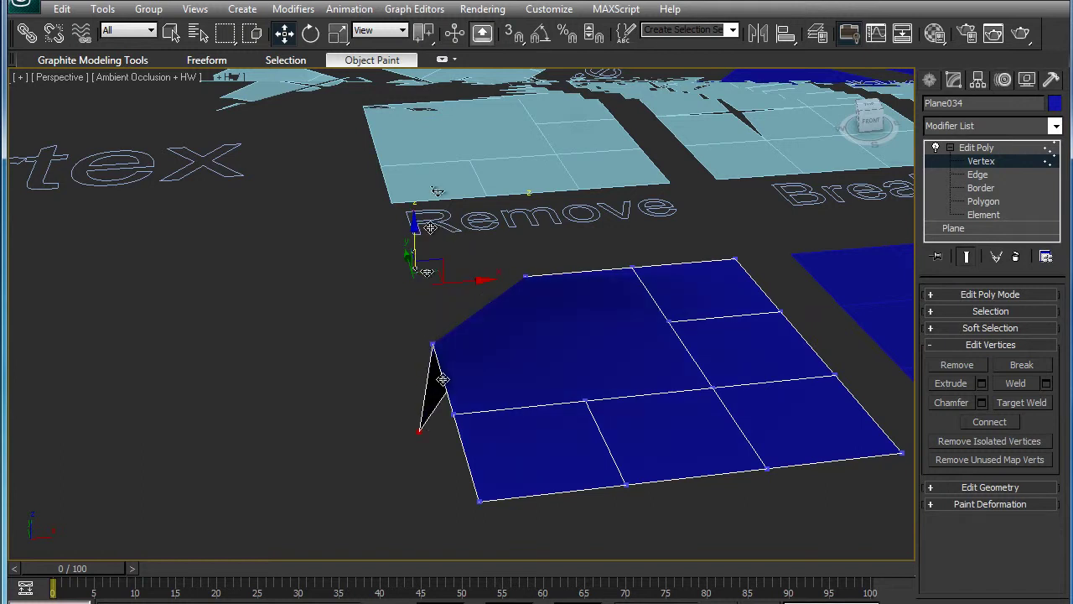
key("ctrl+z")
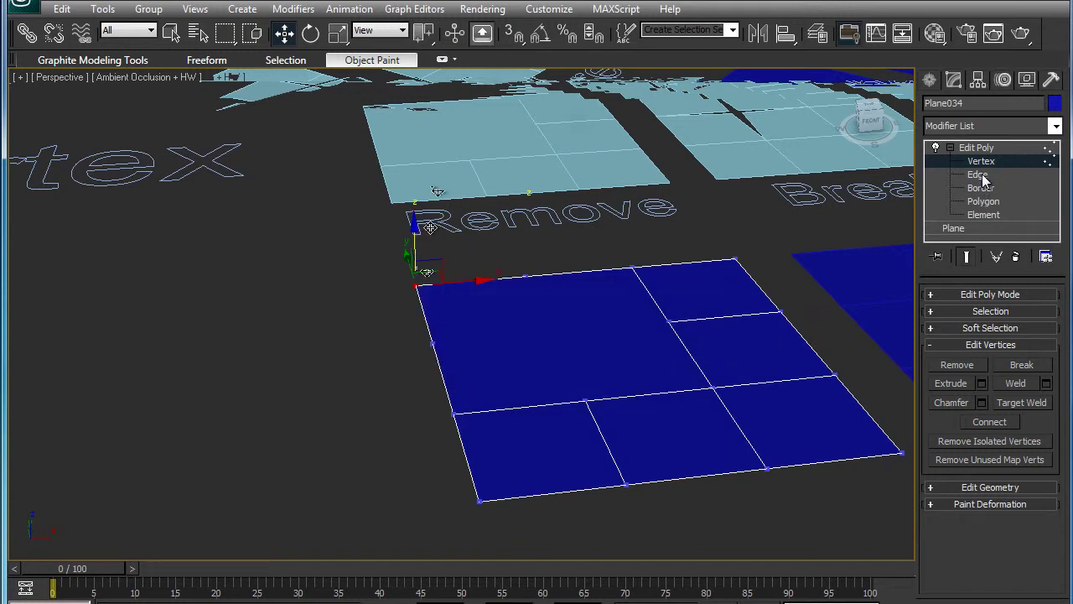
Show the merged plane's triangulation with Edit Tri., then exit sub-object editing.
left_click(978, 174)
left_click(959, 481)
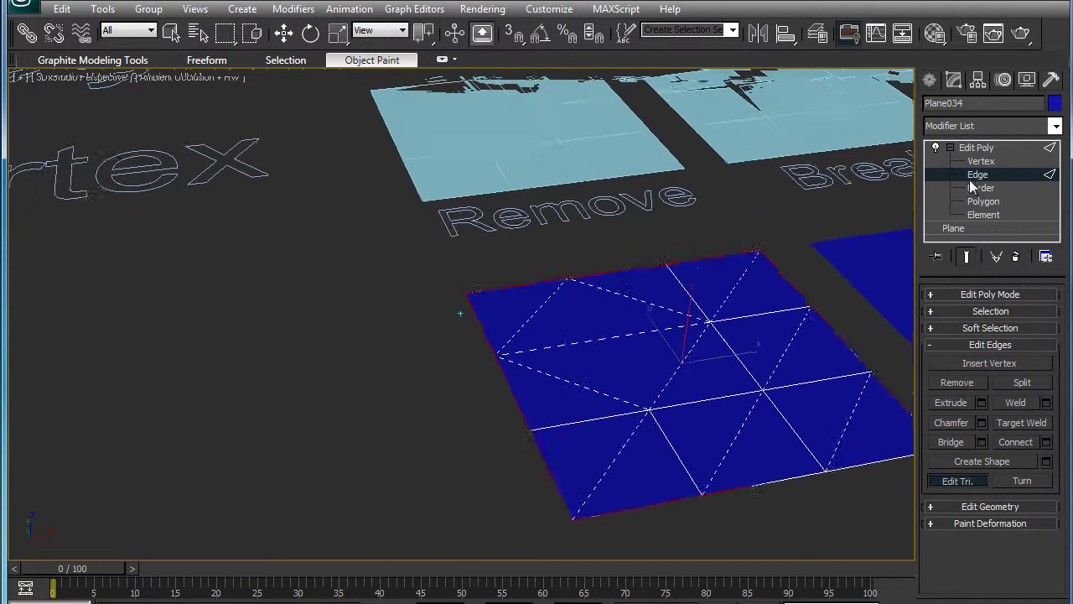
left_click(981, 161)
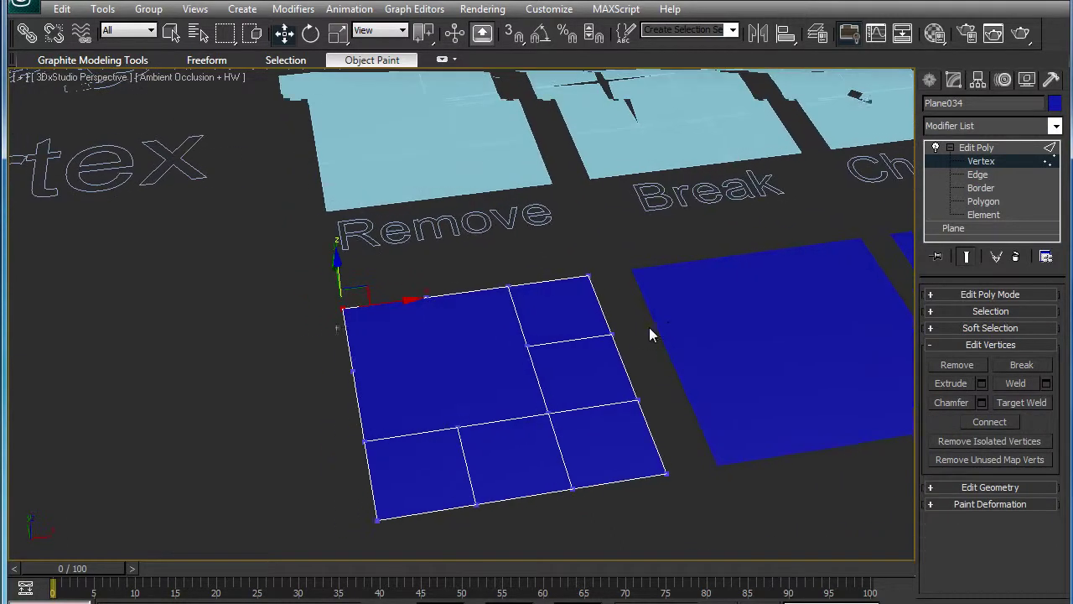
left_click(978, 148)
Add Edit Poly to Plane035 under Break and select an interior vertex at Vertex level.
left_click(760, 337)
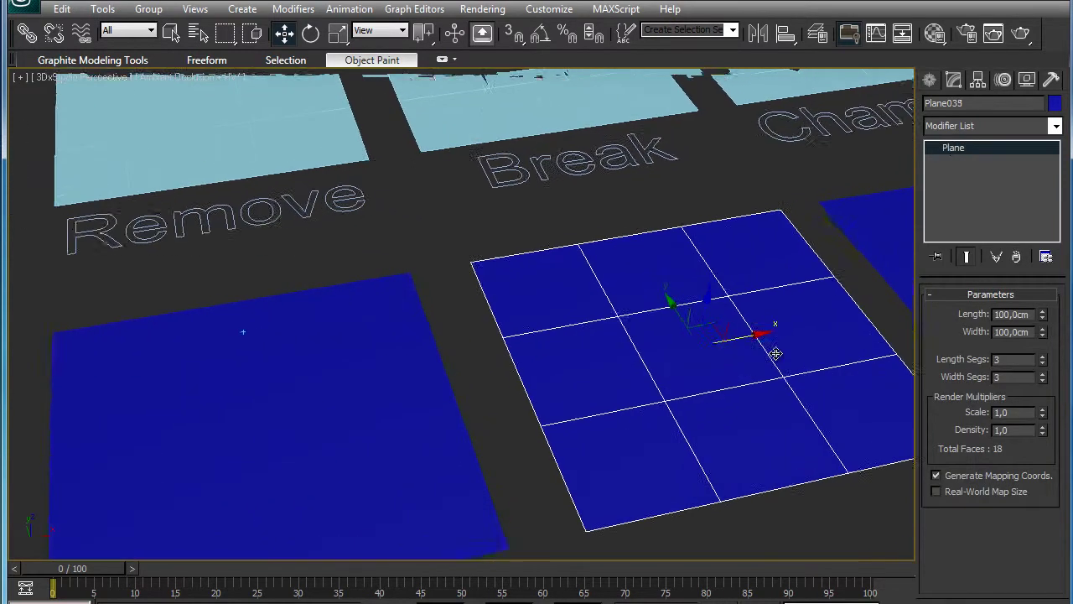
left_click(971, 124)
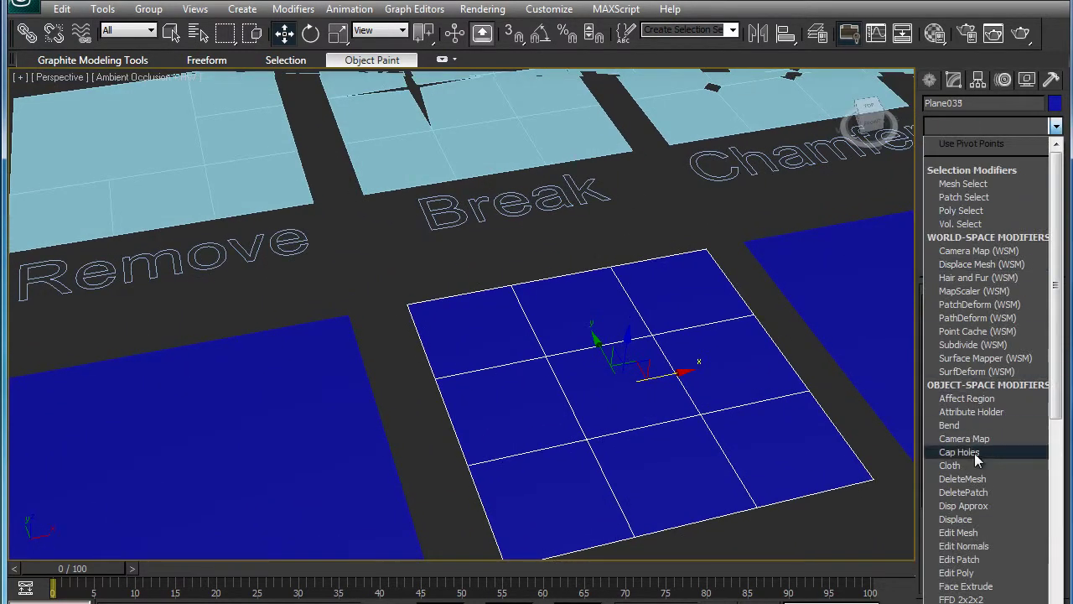
left_click(965, 574)
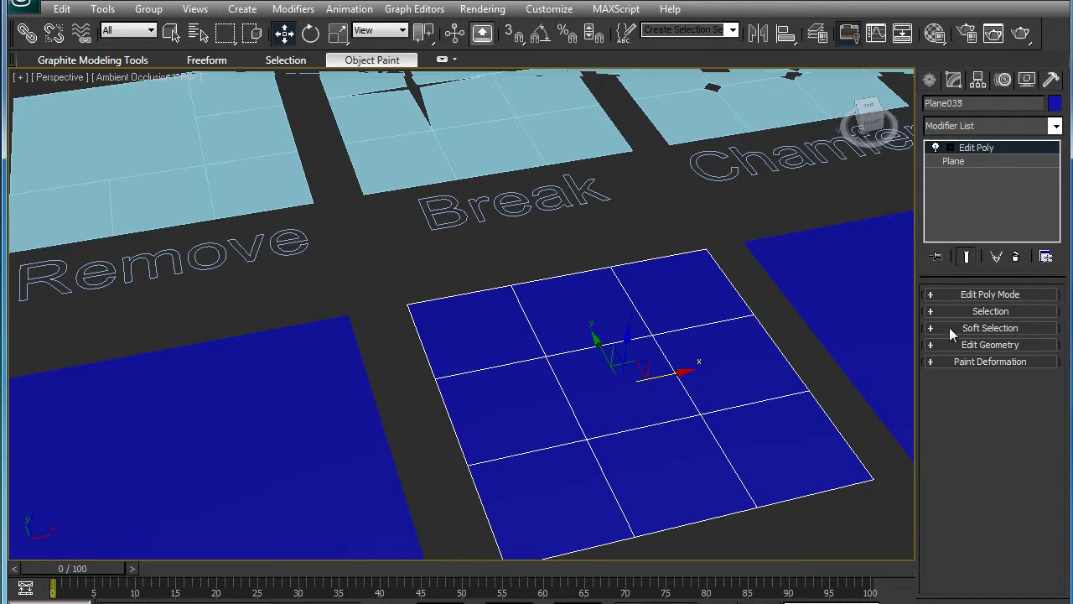
left_click(949, 149)
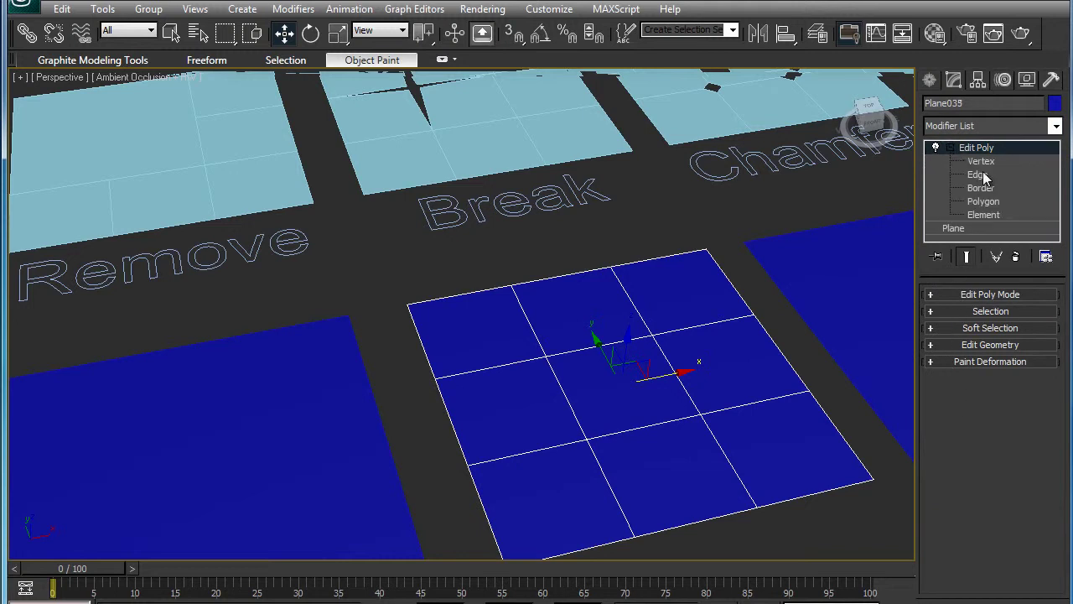
left_click(981, 162)
left_click(545, 356)
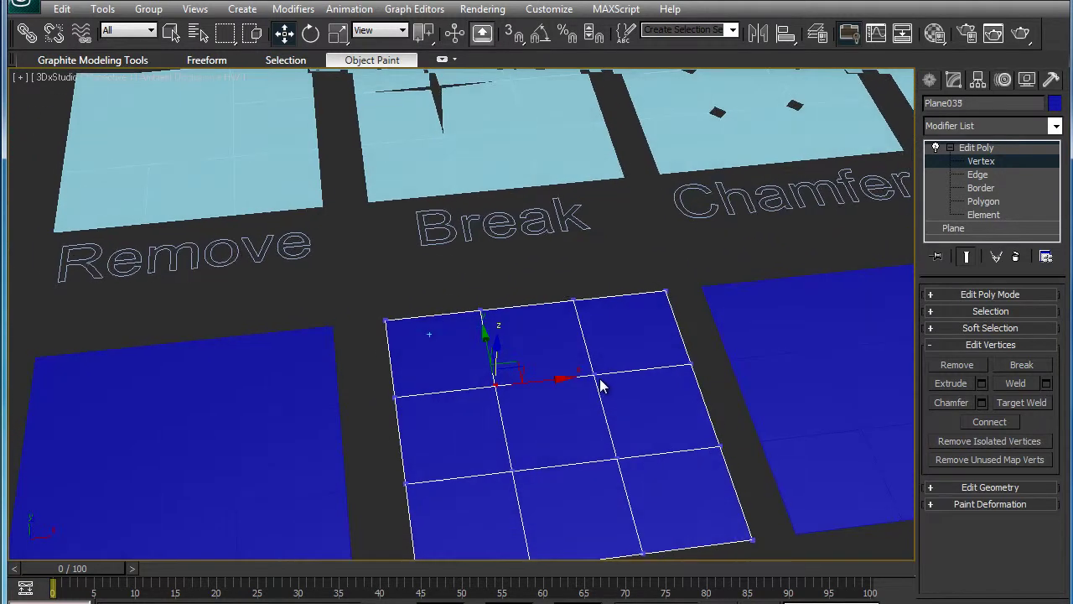
Drag the broken centre vertex's corners outward into a four-pointed star-shaped hole.
middle_click_drag(600, 385, 833, 365, "alt")
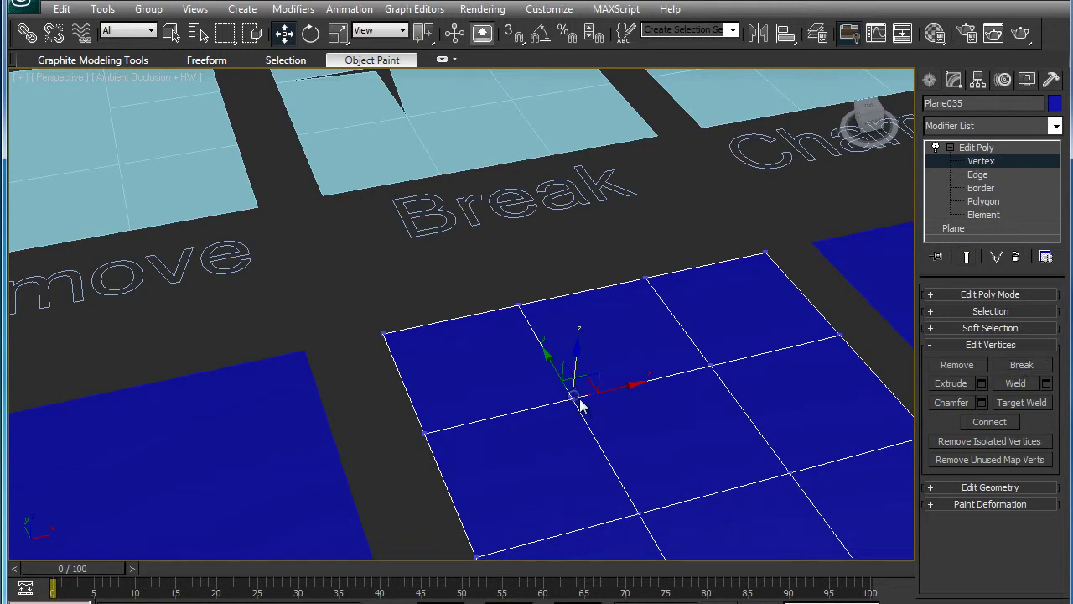
mouse_move(614, 387)
left_mouse_down()
mouse_move(600, 404)
mouse_move(547, 401)
left_mouse_up()
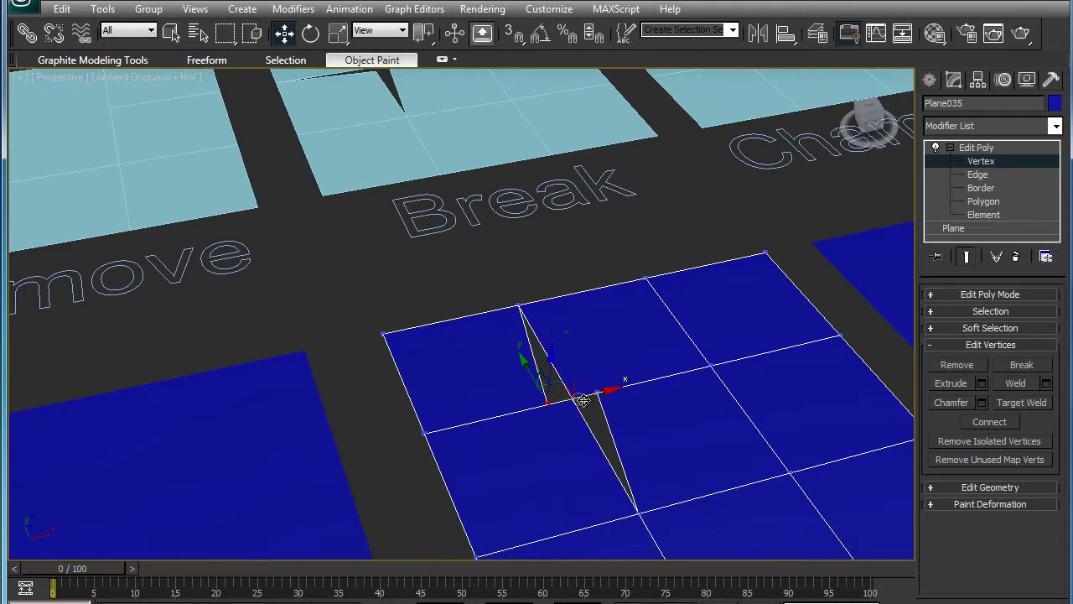
left_click_drag(584, 422, 595, 395)
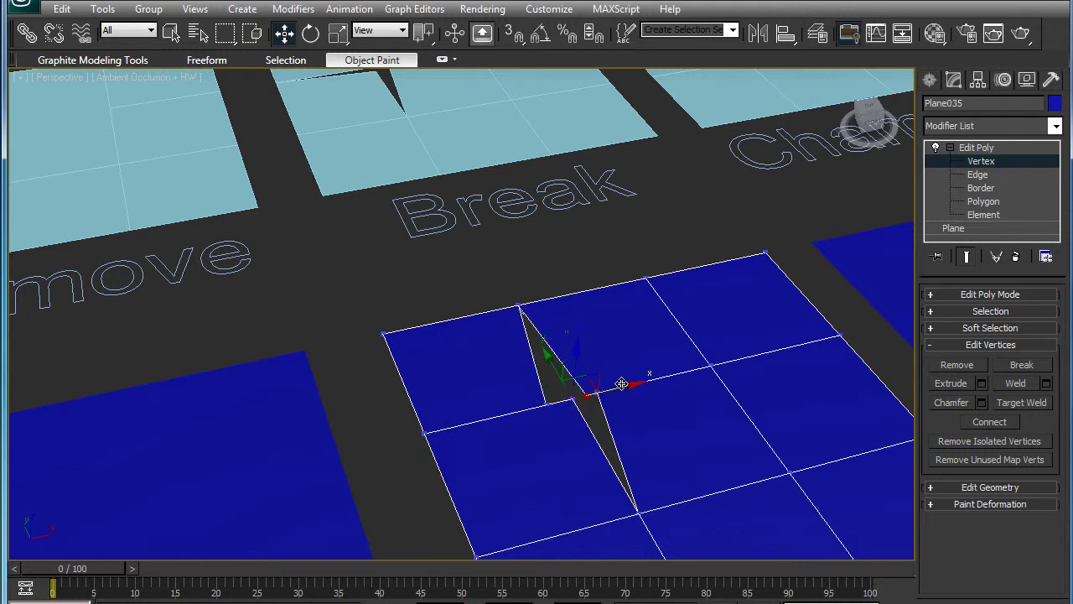
mouse_move(612, 390)
left_mouse_down()
mouse_move(540, 389)
mouse_move(522, 353)
left_mouse_up()
left_click(514, 307)
left_click_drag(530, 304, 590, 377)
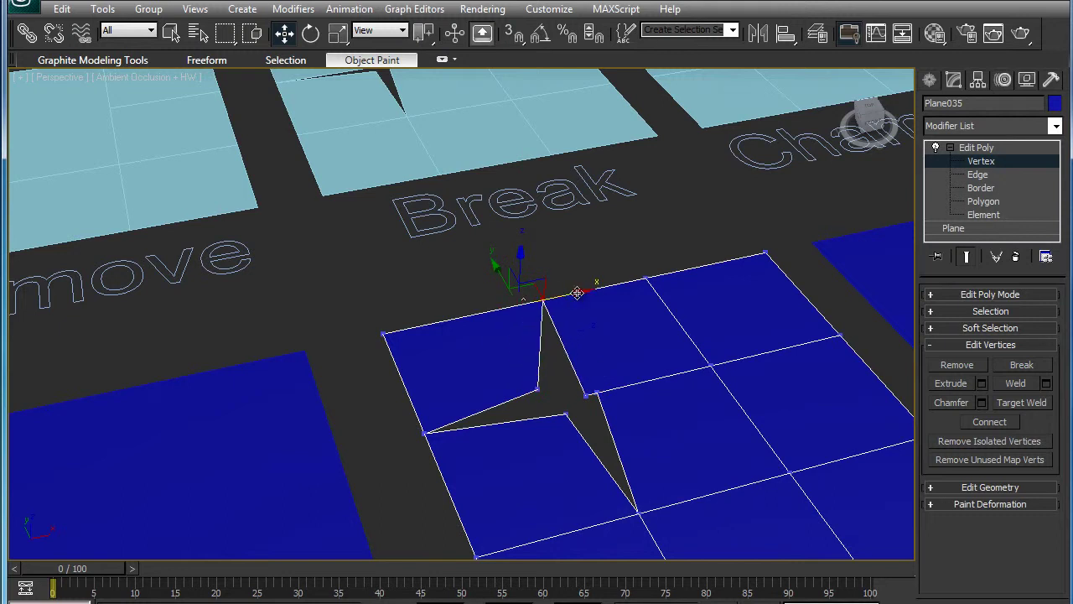
left_click(587, 395)
middle_click_drag(587, 412, 579, 405, "alt")
left_click_drag(579, 405, 612, 362)
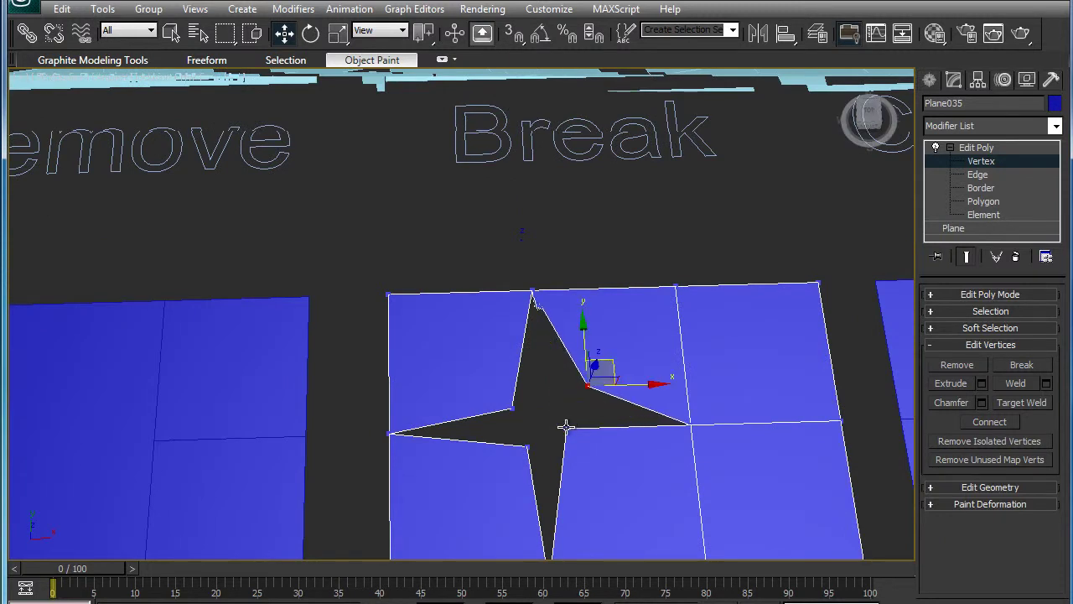
left_click_drag(566, 427, 692, 480)
mouse_move(692, 480)
middle_mouse_down("alt")
mouse_move(652, 443)
mouse_move(640, 391)
mouse_move(644, 453)
mouse_move(779, 394)
mouse_move(972, 198)
middle_mouse_up("alt")
At Edge level, turn three triangulation diagonals beside the star hole using Edit Tri. and Turn.
key("2")
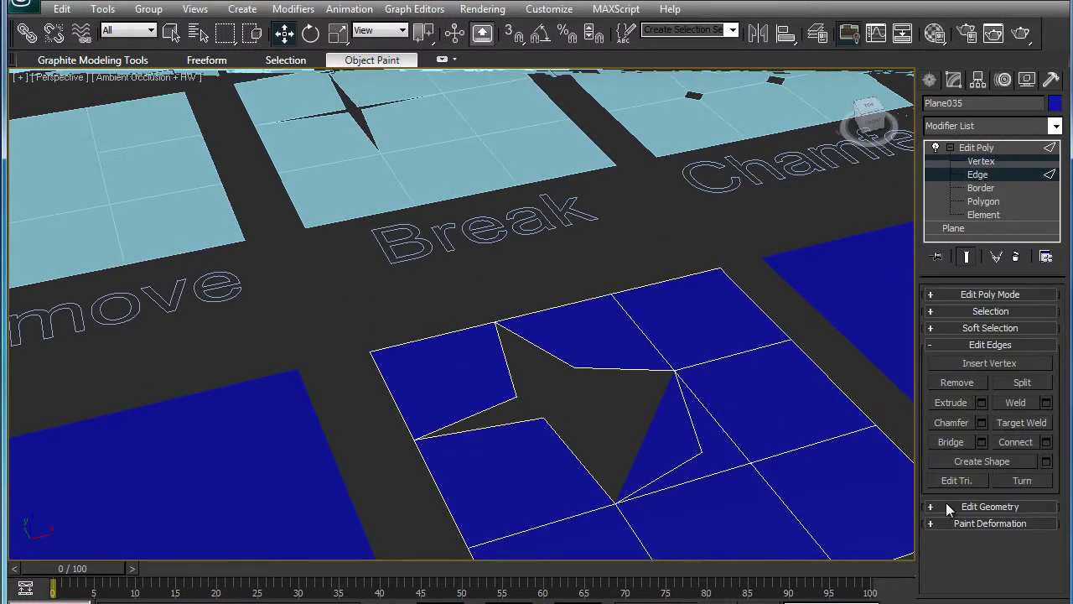
left_click(955, 481)
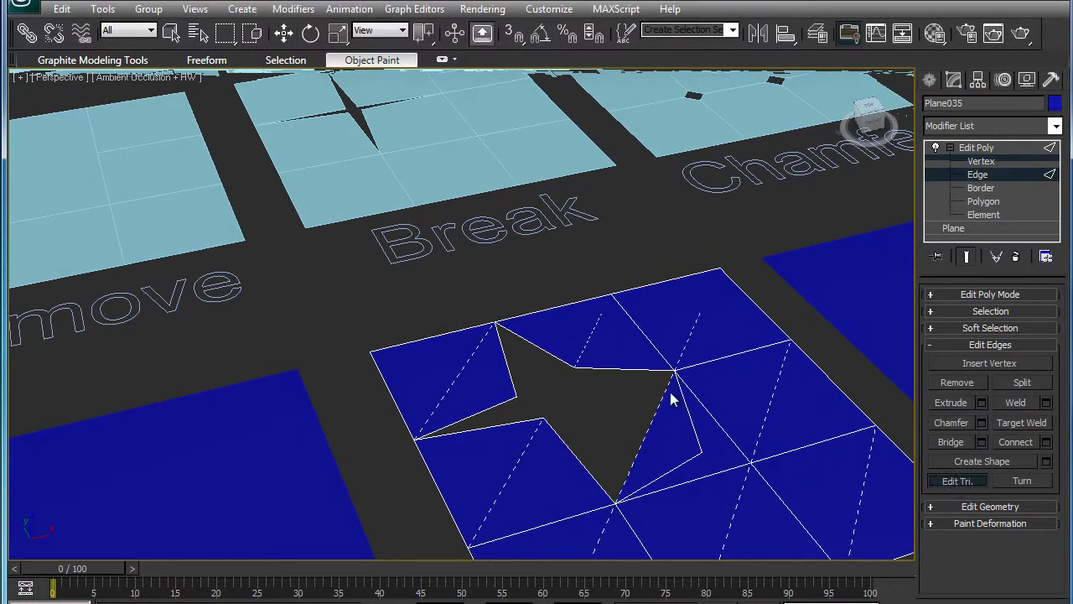
left_click(1023, 483)
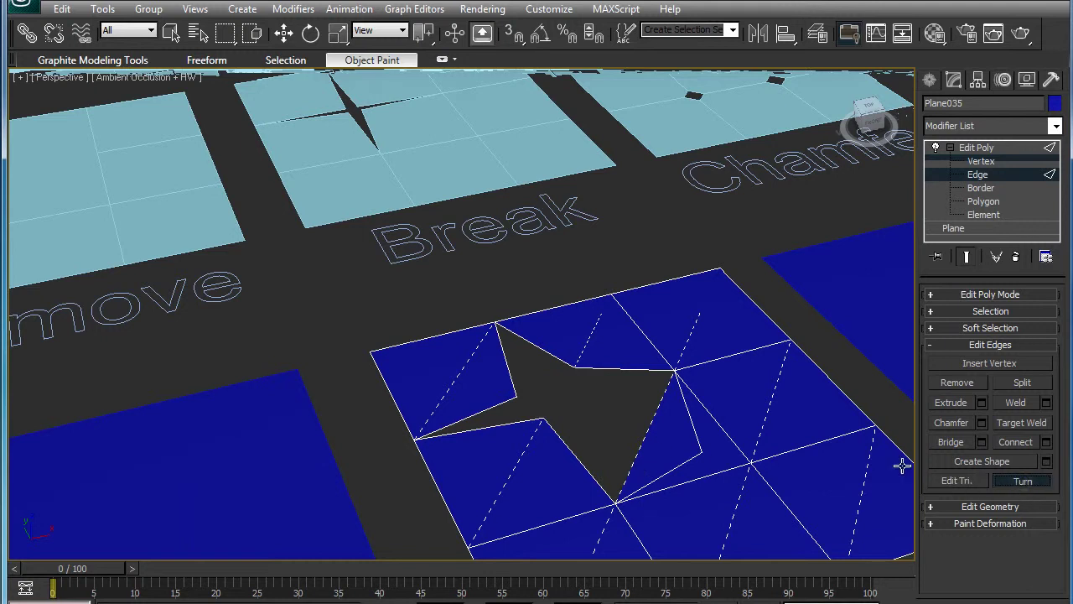
left_click(646, 434)
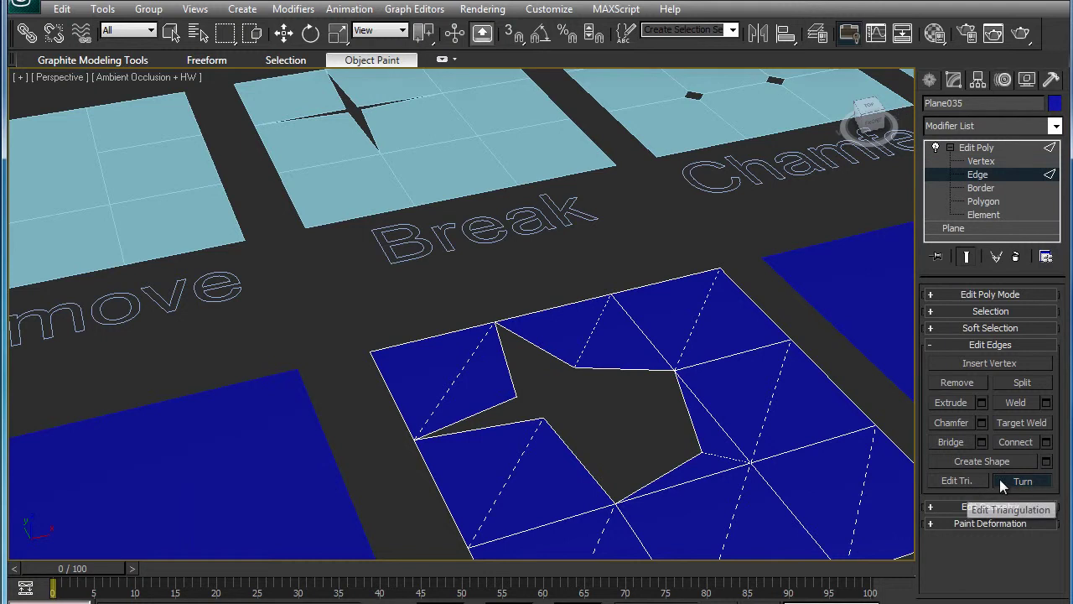
left_click(726, 461)
left_click(646, 439)
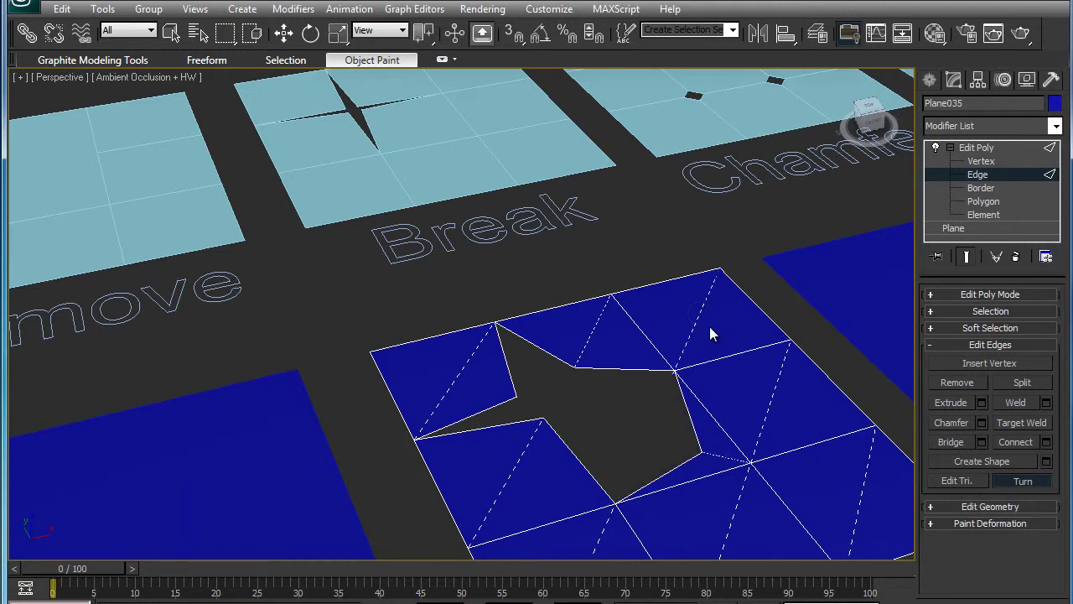
mouse_move(749, 398)
middle_mouse_down("alt")
mouse_move(707, 386)
mouse_move(472, 388)
middle_mouse_up("alt")
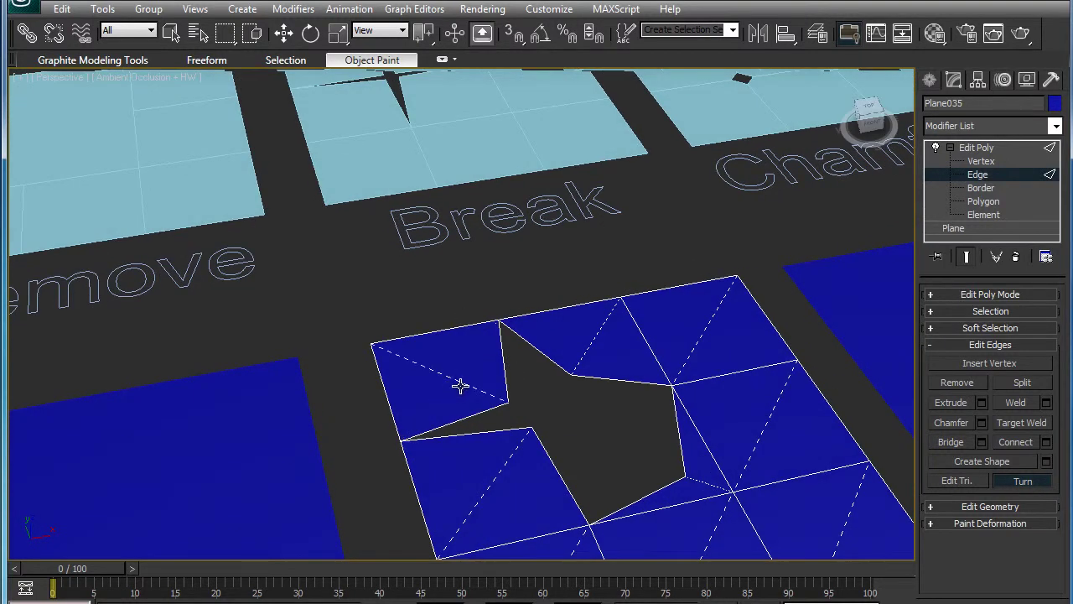
mouse_move(562, 384)
middle_mouse_down("alt")
mouse_move(498, 451)
mouse_move(505, 424)
mouse_move(915, 333)
middle_mouse_up("alt")
Raise a star-hole vertex upward as a test, then undo it.
left_click(980, 162)
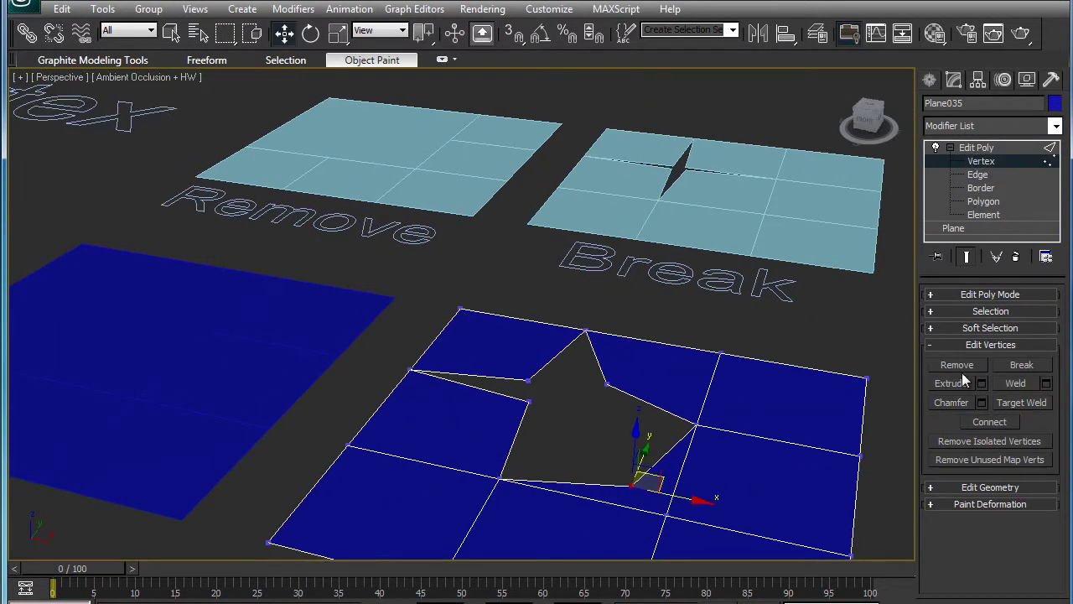
left_click(527, 380)
left_click_drag(529, 373, 532, 323)
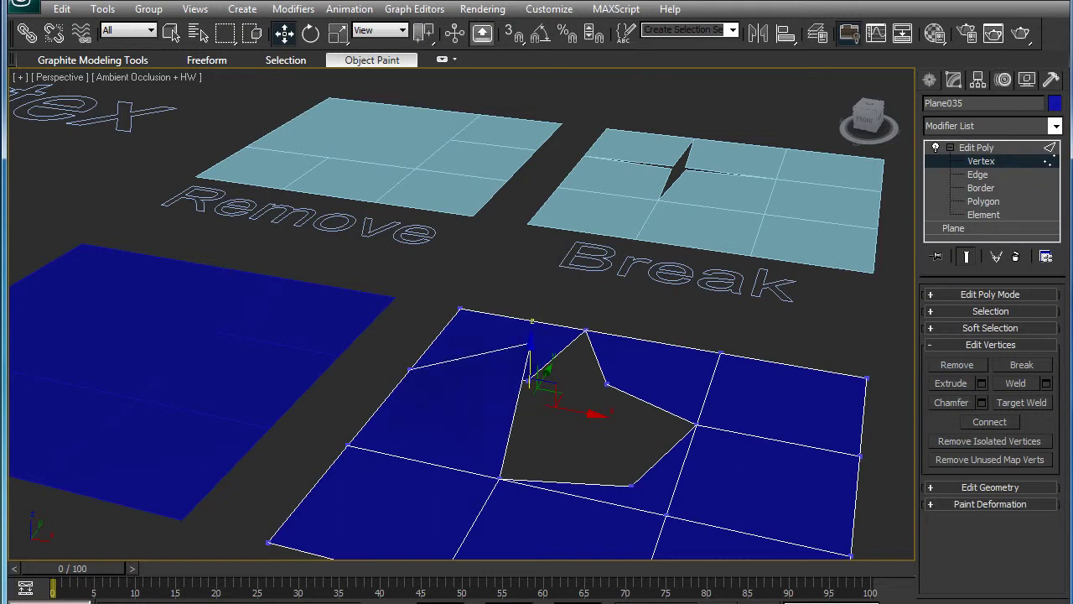
mouse_move(532, 322)
middle_mouse_down("alt")
mouse_move(494, 290)
mouse_move(449, 375)
middle_mouse_up("alt")
mouse_move(419, 335)
middle_mouse_down("alt")
mouse_move(659, 319)
mouse_move(955, 177)
mouse_move(887, 221)
middle_mouse_up("alt")
key("ctrl+z")
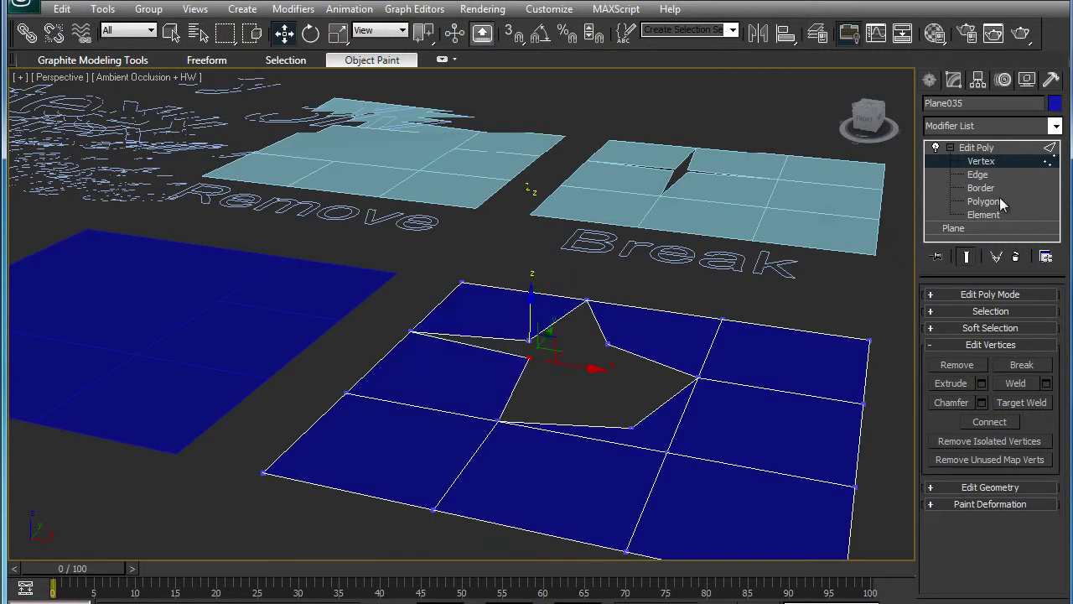
Use Turn to reveal the plane's hidden diagonal edges, try a vertex spike, and undo it.
left_click(979, 175)
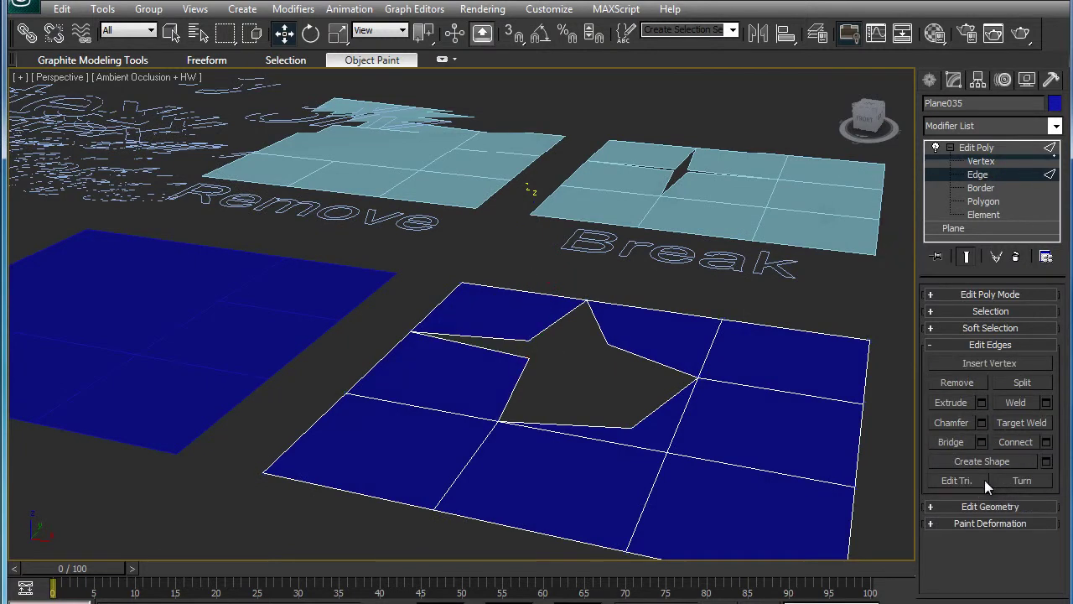
left_click(1019, 480)
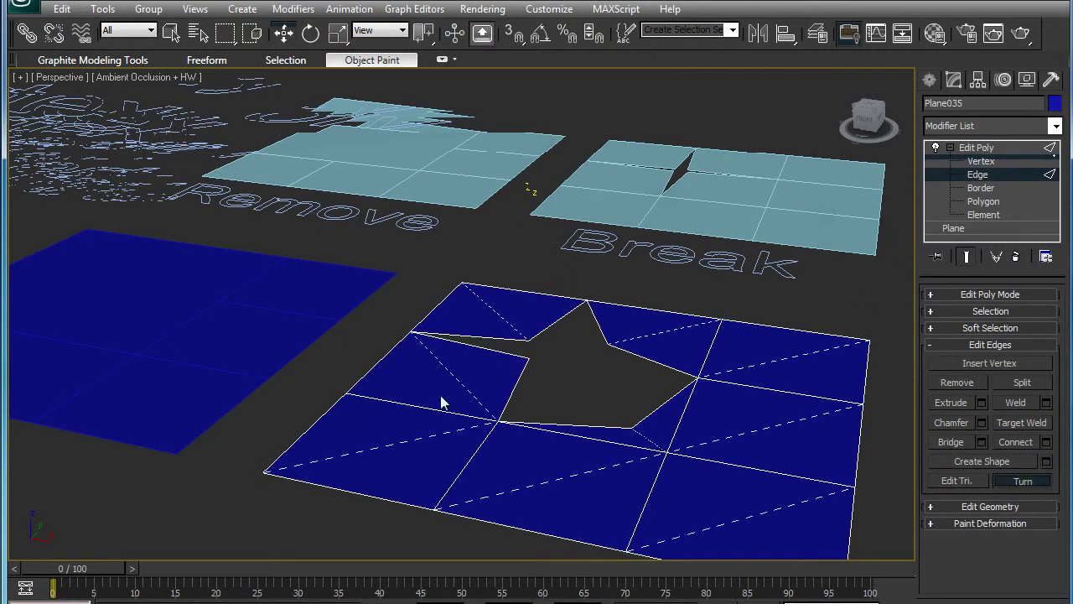
left_click(979, 162)
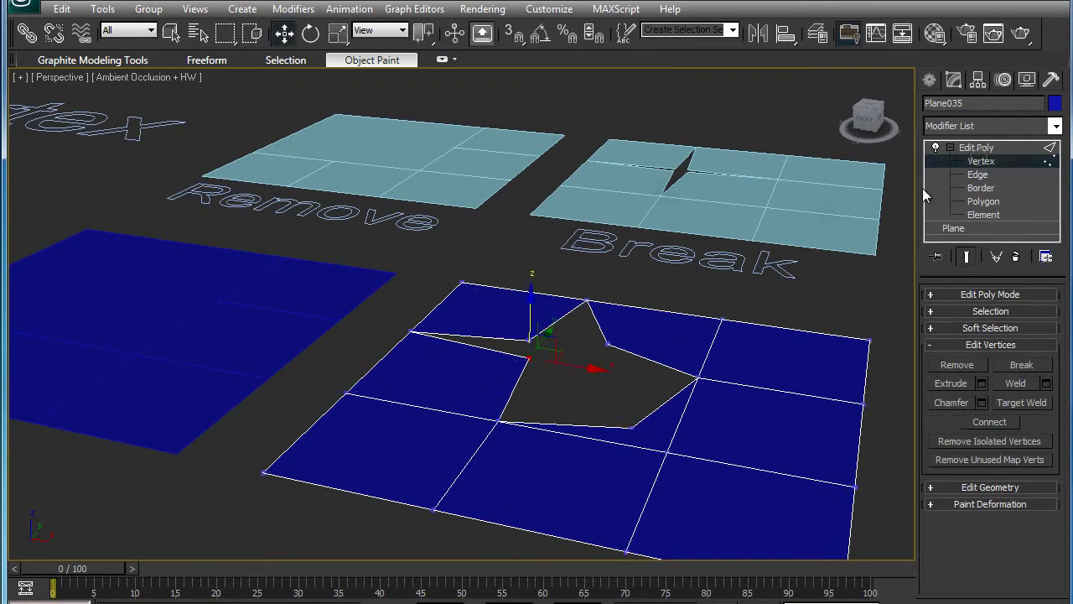
middle_click_drag(520, 352, 501, 299, "alt")
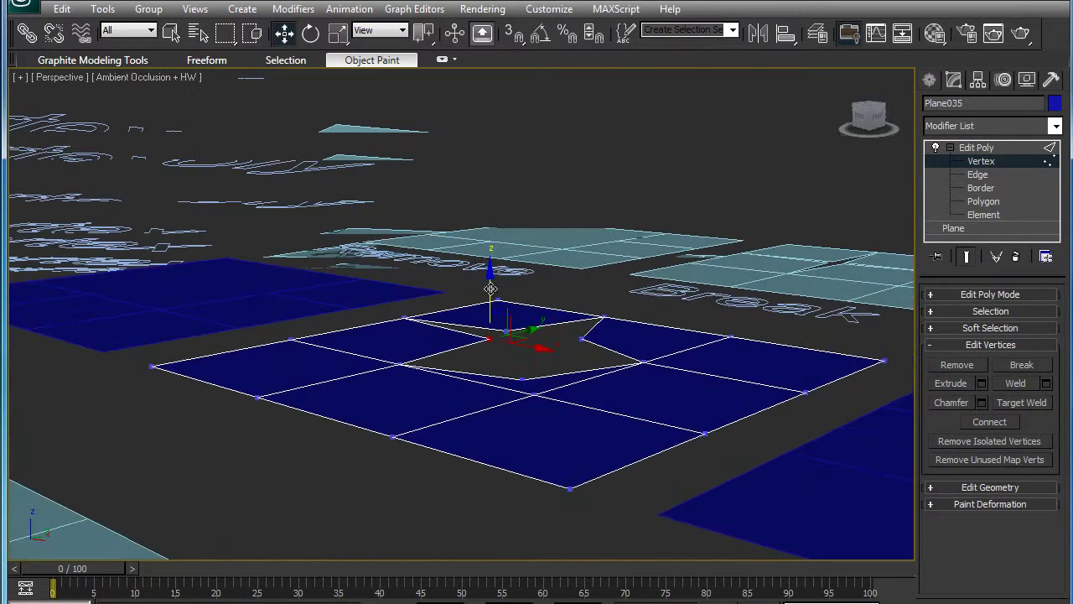
left_click_drag(488, 290, 479, 263)
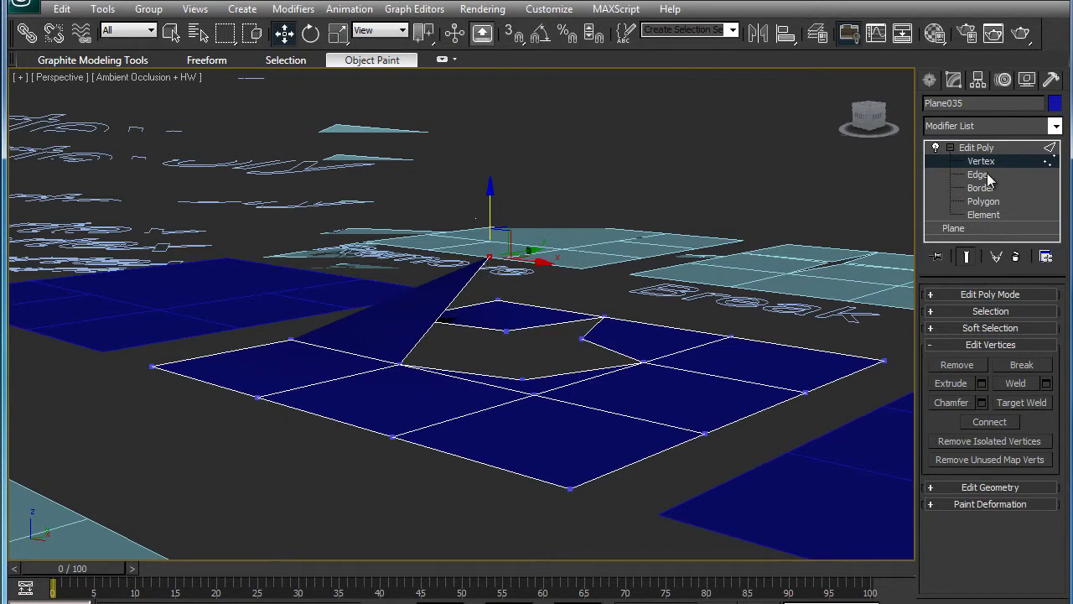
key("shift+z")
key("ctrl+z")
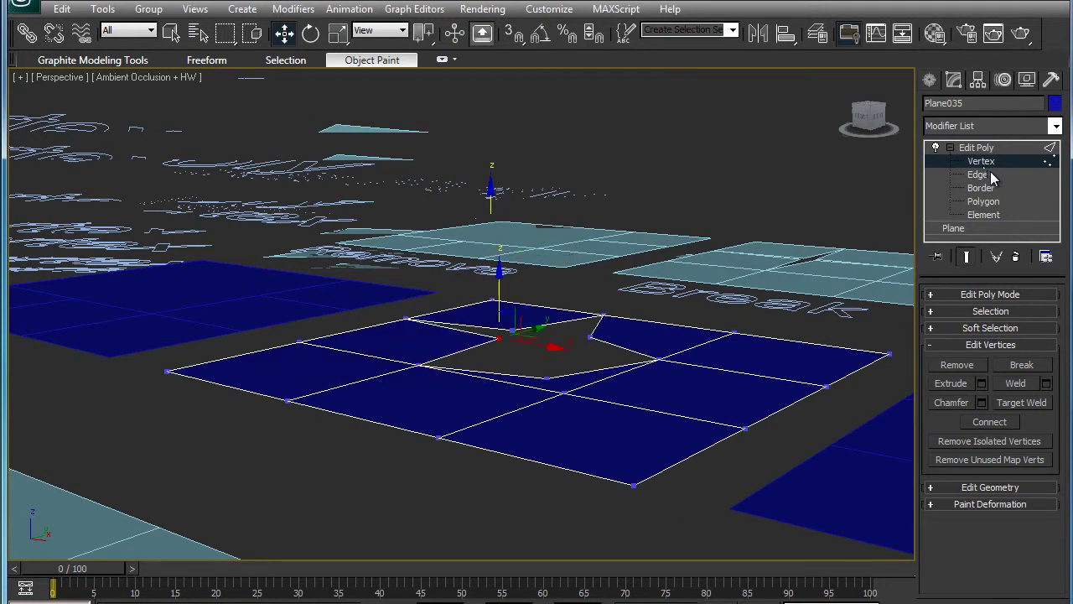
key("shift+z")
key("shift+z")
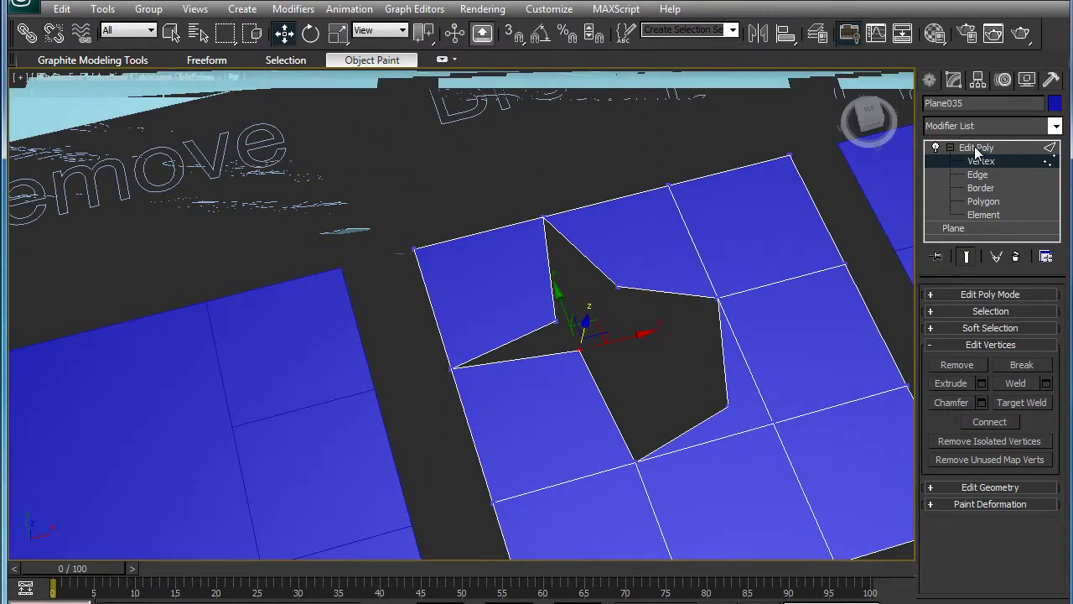
Move the left and lower-right inner vertices to sharpen the four-pointed star.
left_click(383, 359)
mouse_move(408, 342)
left_mouse_down()
mouse_move(426, 355)
mouse_move(417, 349)
left_mouse_up()
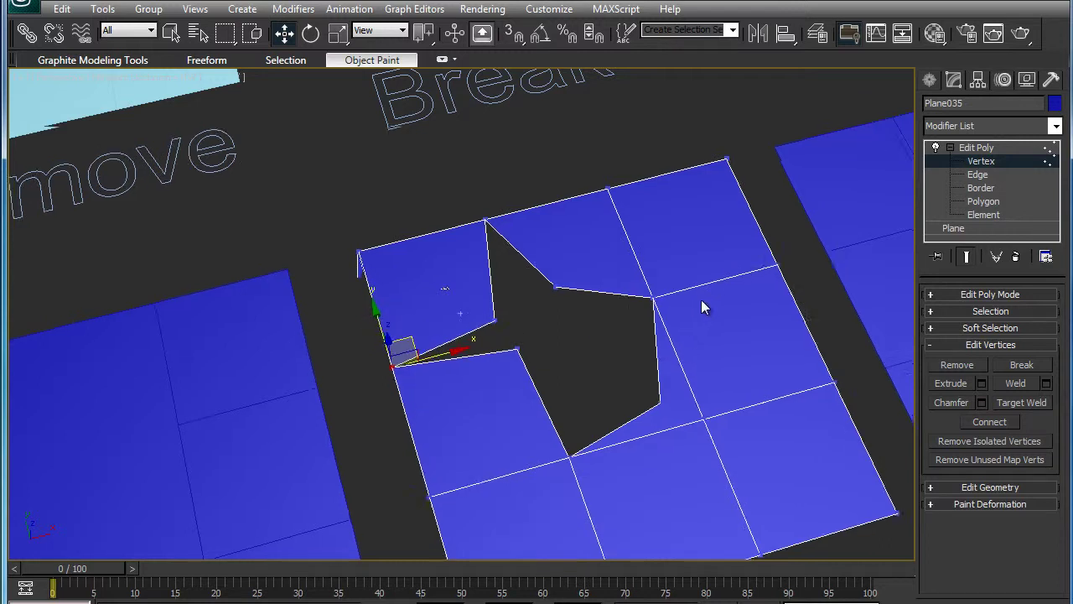
middle_click_drag(708, 302, 691, 311, "alt")
left_click(559, 377)
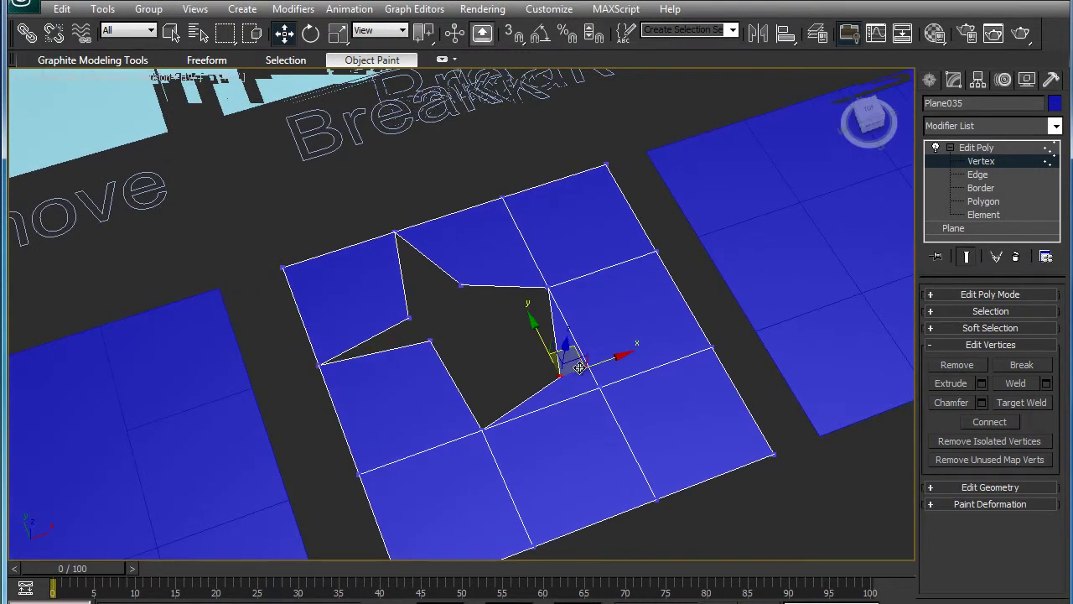
mouse_move(559, 376)
left_mouse_down()
mouse_move(467, 302)
mouse_move(475, 292)
left_mouse_up()
mouse_move(463, 283)
middle_mouse_down("alt")
mouse_move(547, 295)
mouse_move(755, 288)
middle_mouse_up("alt")
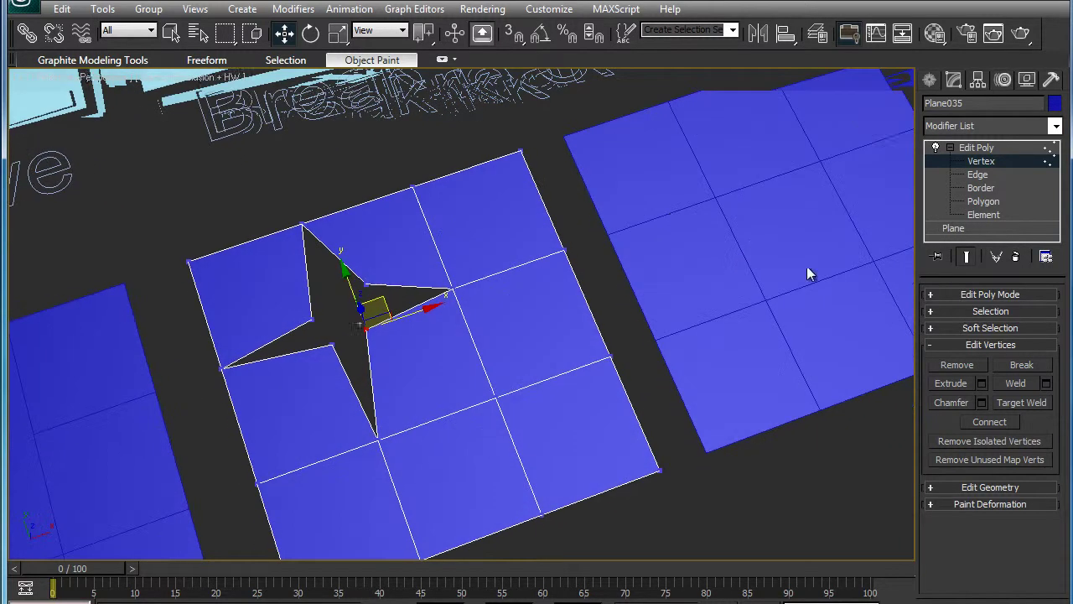
Select Plane036 under the Chamfer label, add Edit Poly, and enter Vertex level.
left_click(970, 159)
scroll(623, 213, "down", 3)
middle_click_drag(623, 213, 511, 268, "alt")
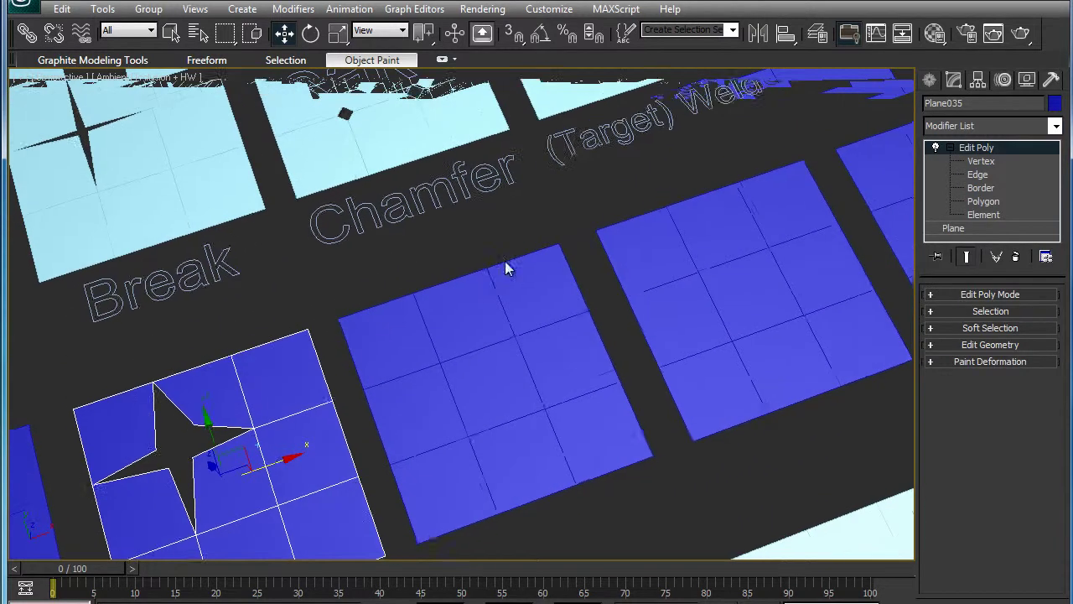
left_click(496, 348)
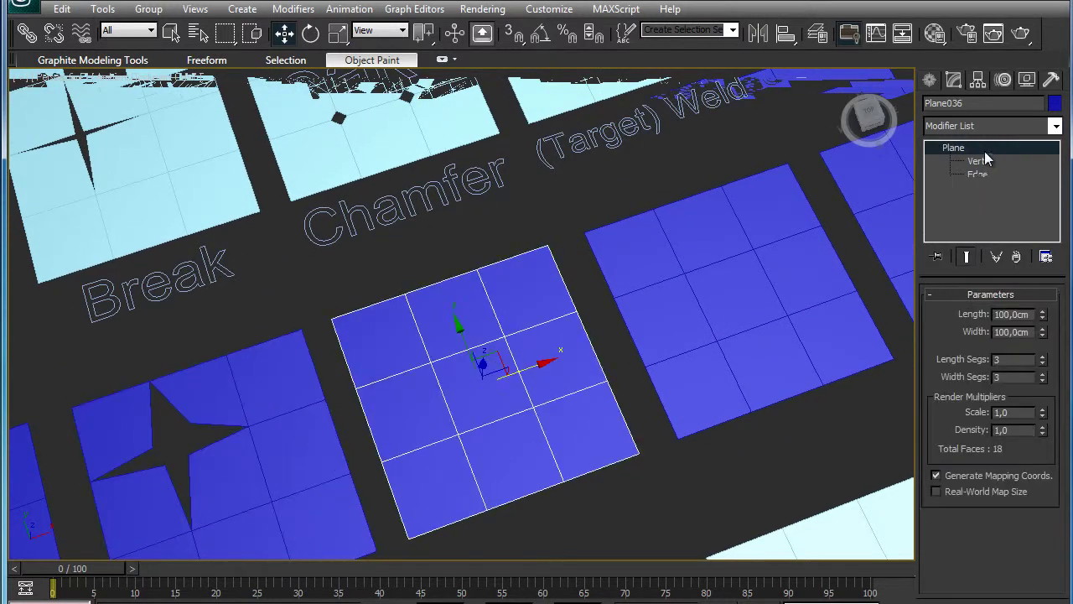
left_click(983, 125)
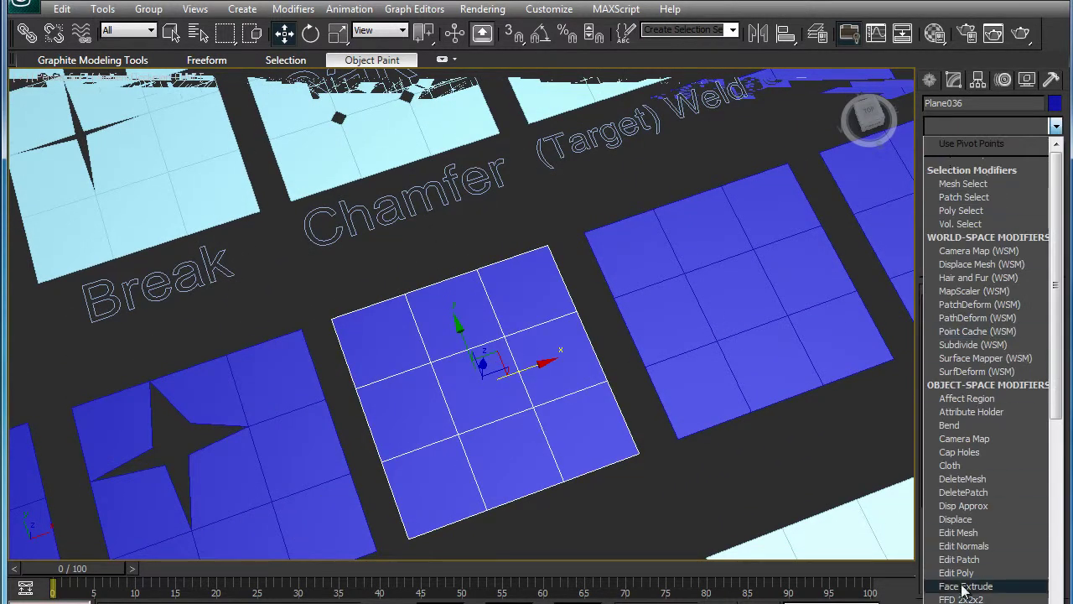
left_click(958, 573)
left_click(950, 148)
left_click(983, 161)
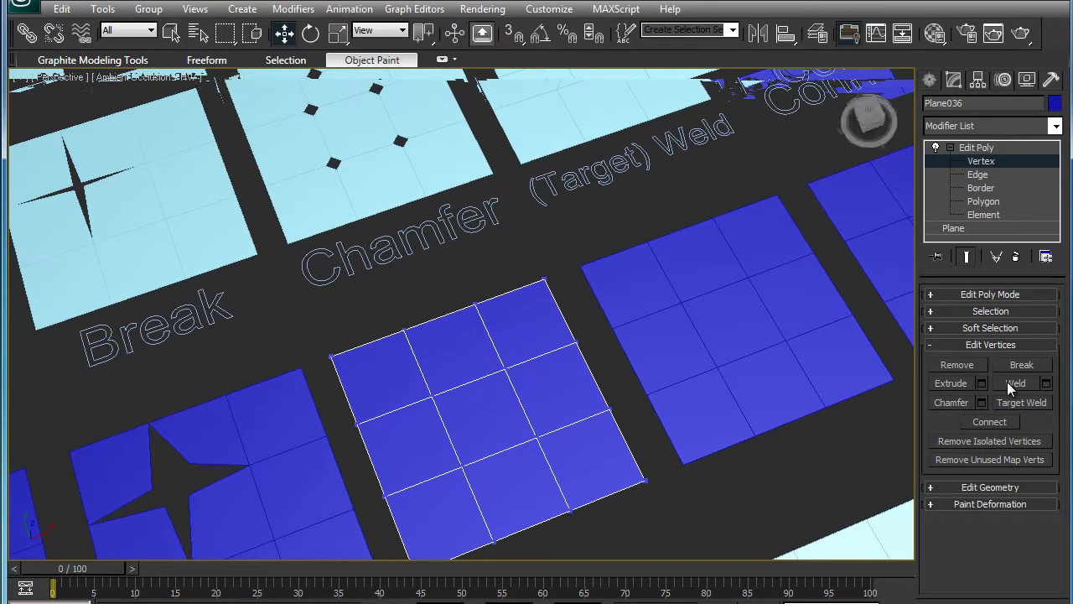
Turn on interactive Chamfer and chamfer three interior vertices into small faces.
left_click(949, 404)
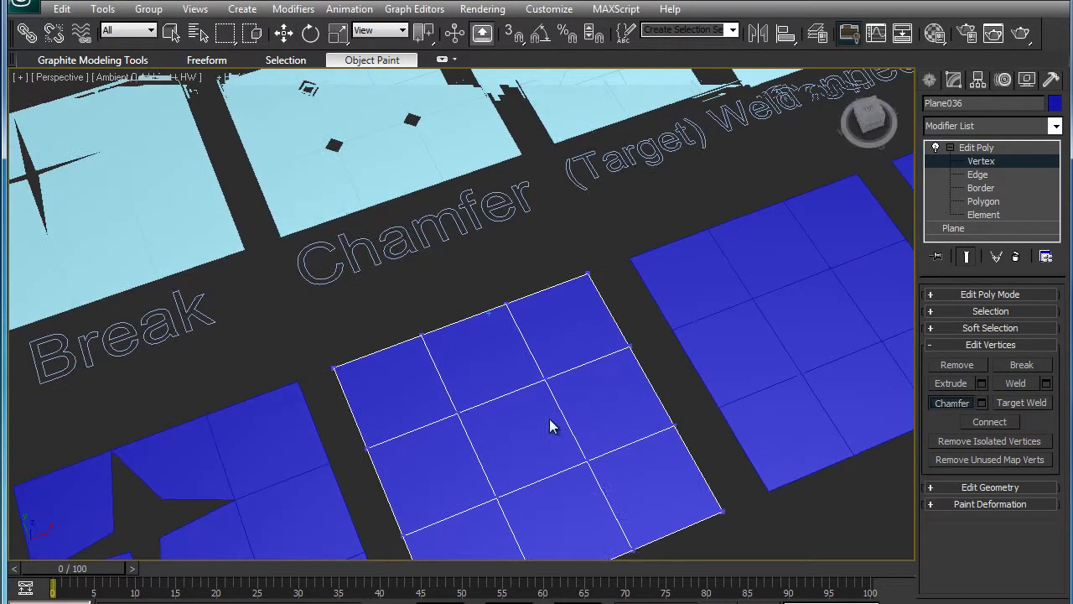
mouse_move(456, 412)
left_mouse_down()
mouse_move(456, 350)
mouse_move(450, 377)
mouse_move(457, 370)
left_mouse_up()
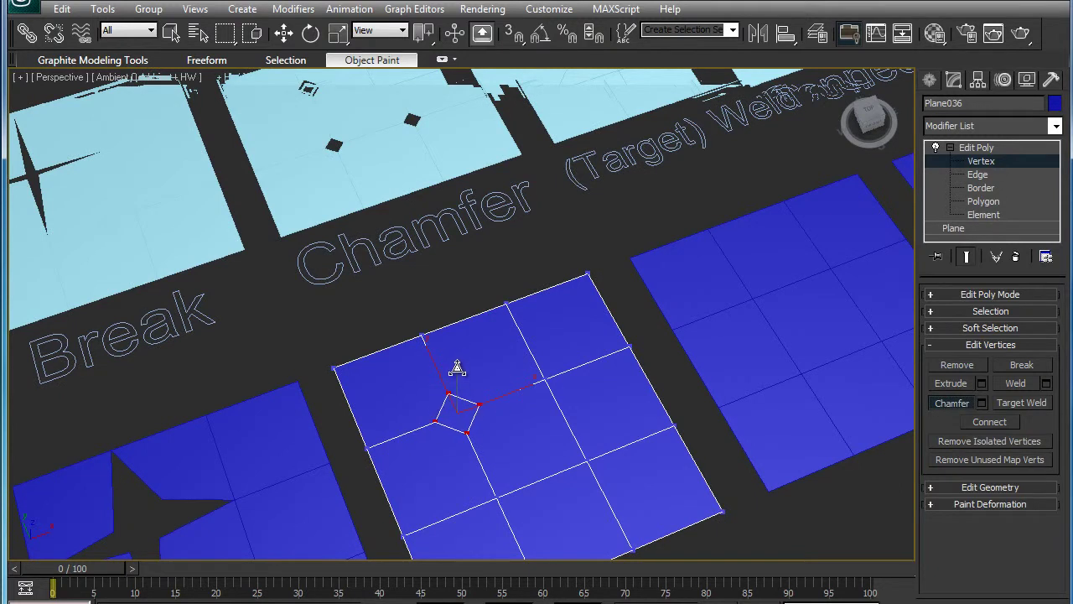
left_click_drag(544, 380, 539, 335)
left_click_drag(504, 303, 499, 283)
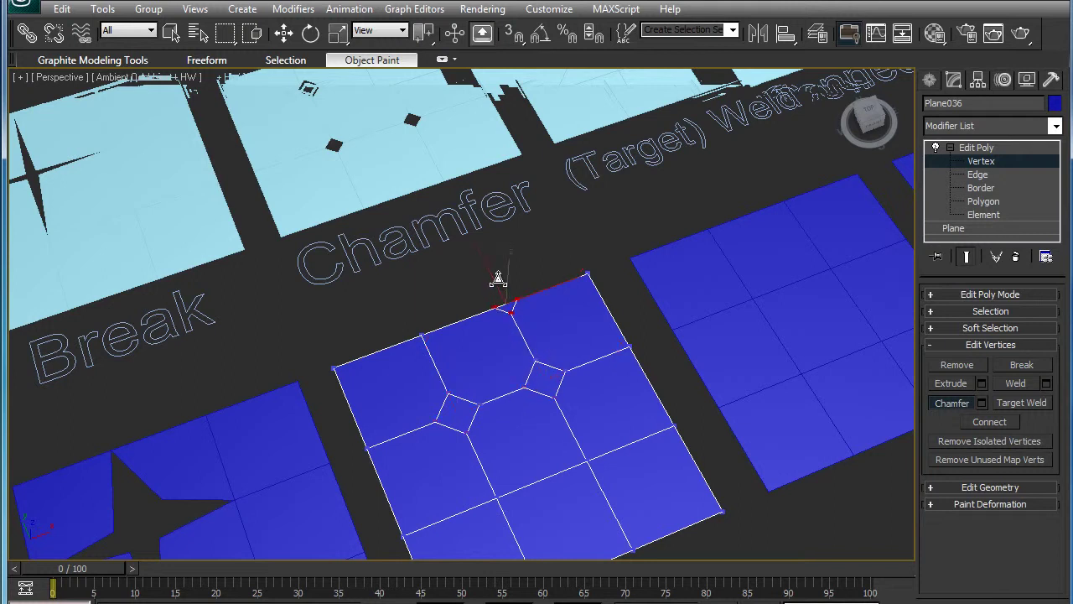
mouse_move(489, 302)
middle_mouse_down("alt")
mouse_move(484, 322)
mouse_move(503, 316)
mouse_move(498, 378)
middle_mouse_up("alt")
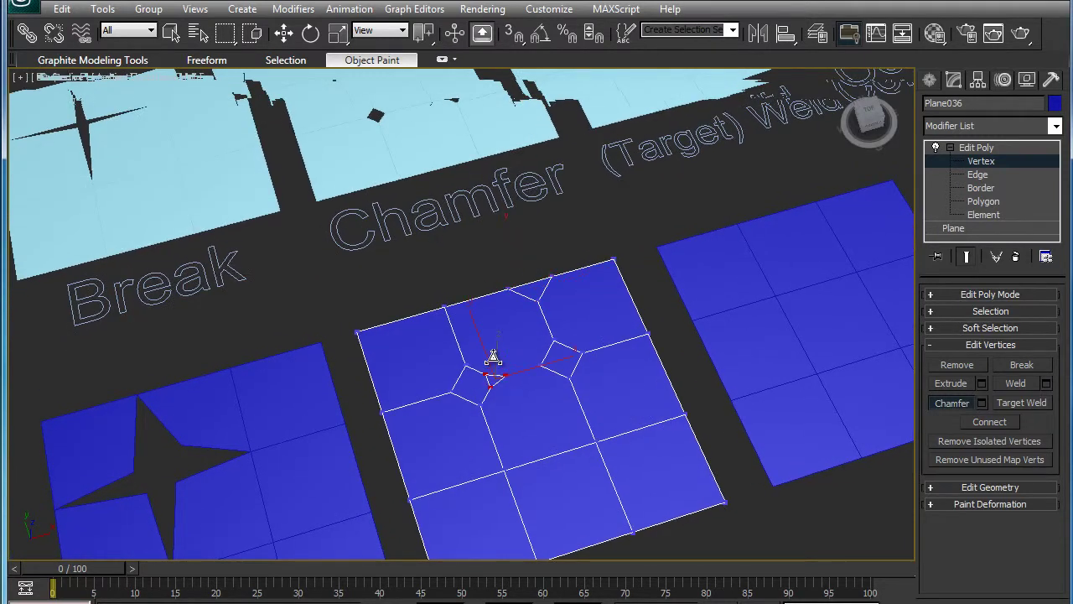
Chamfer one more vertex beside the first, then turn Chamfer off.
scroll(478, 381, "up", 2)
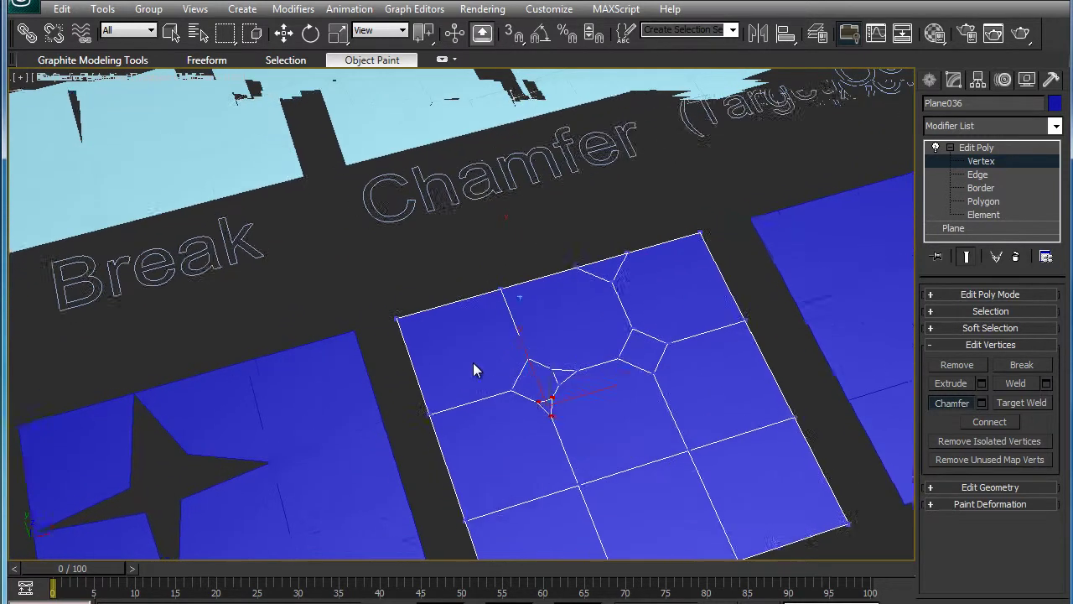
scroll(495, 394, "up", 2)
scroll(503, 415, "up", 1)
left_click_drag(526, 371, 530, 350)
scroll(546, 360, "down", 2)
scroll(548, 379, "down", 2)
scroll(546, 393, "down", 1)
scroll(546, 393, "down", 1)
scroll(562, 394, "up", 1)
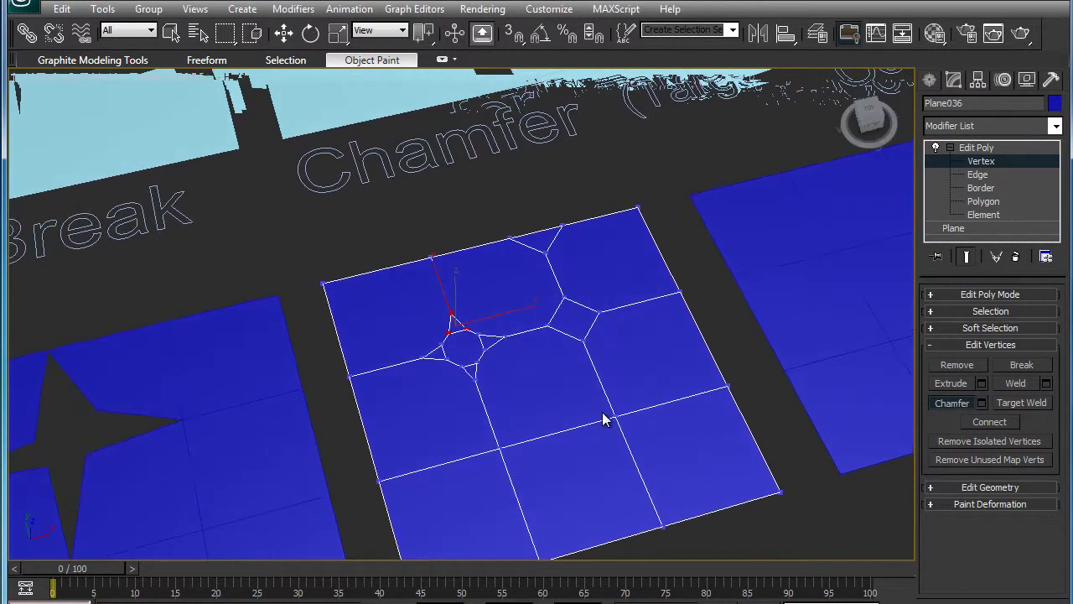
left_click(943, 402)
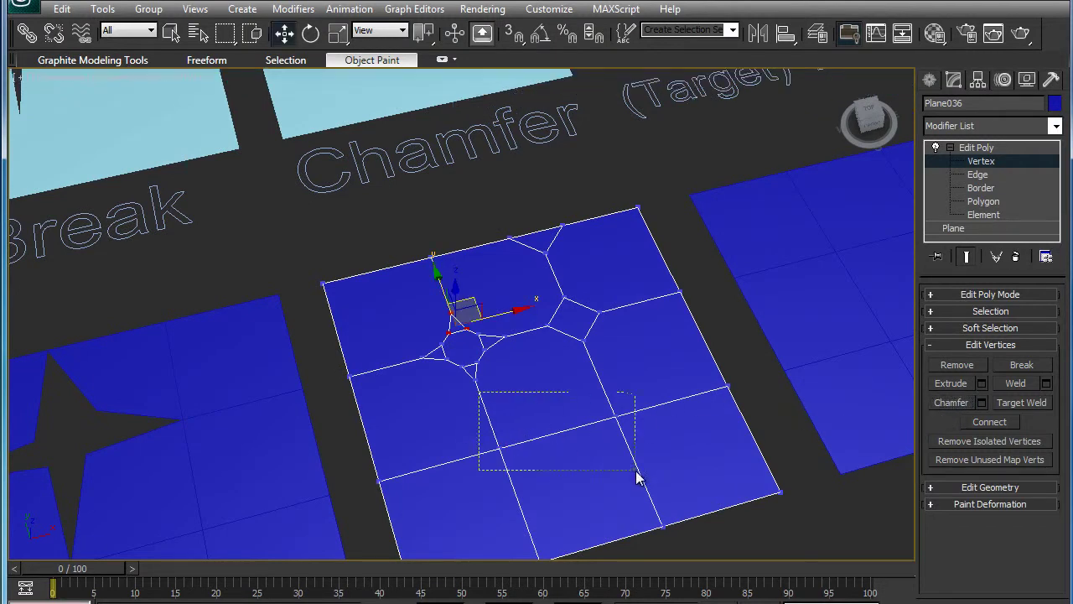
Select two lower-middle vertices and set the Chamfer Settings amount to 16,123 cm.
left_click_drag(636, 477, 636, 476)
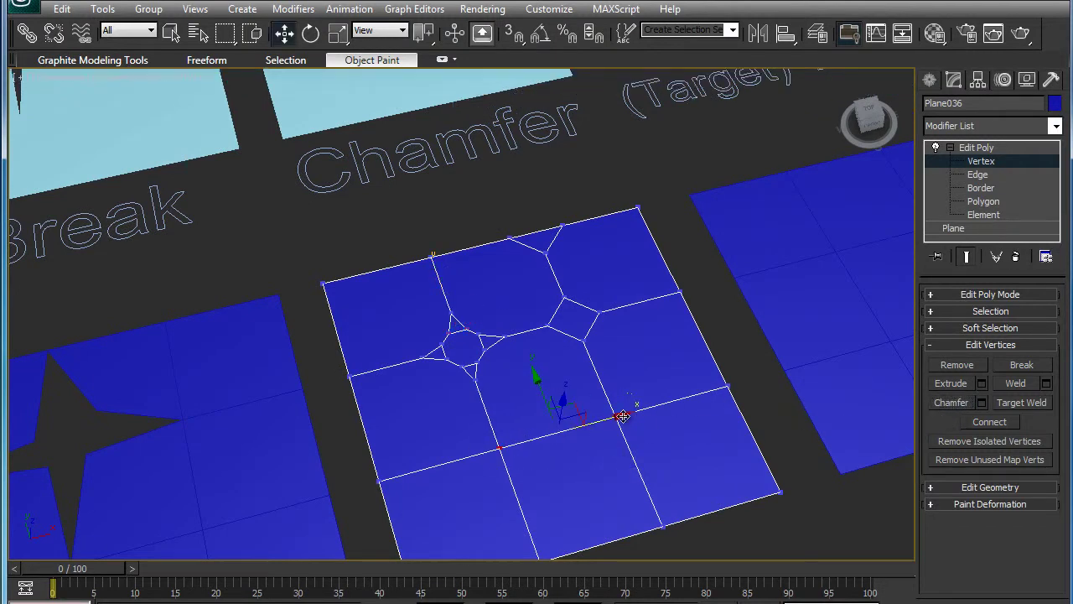
left_click(982, 402)
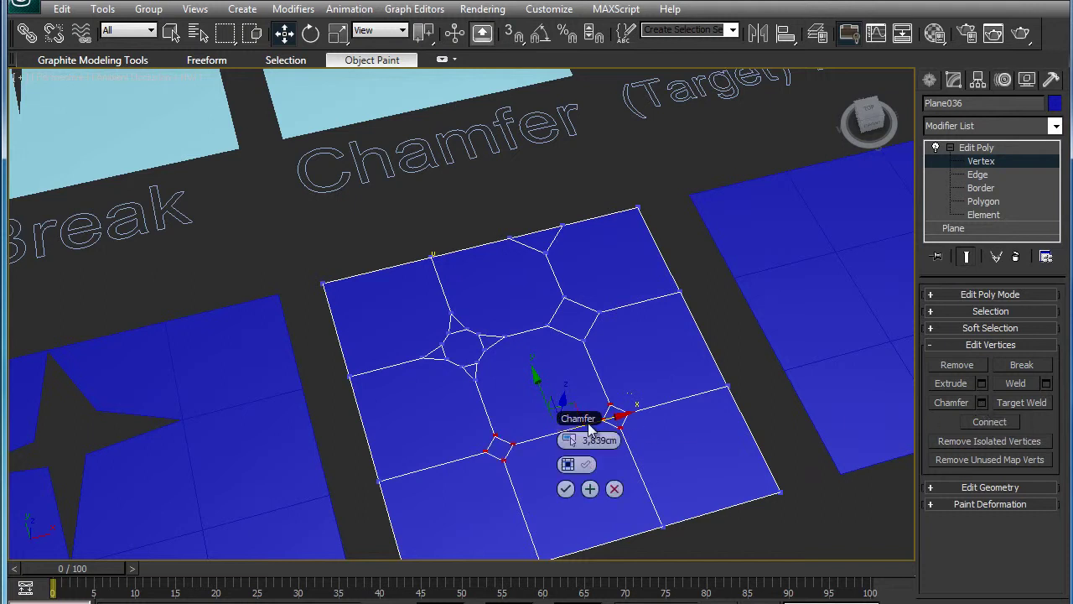
mouse_move(584, 424)
left_mouse_down()
mouse_move(691, 379)
mouse_move(686, 386)
left_mouse_up()
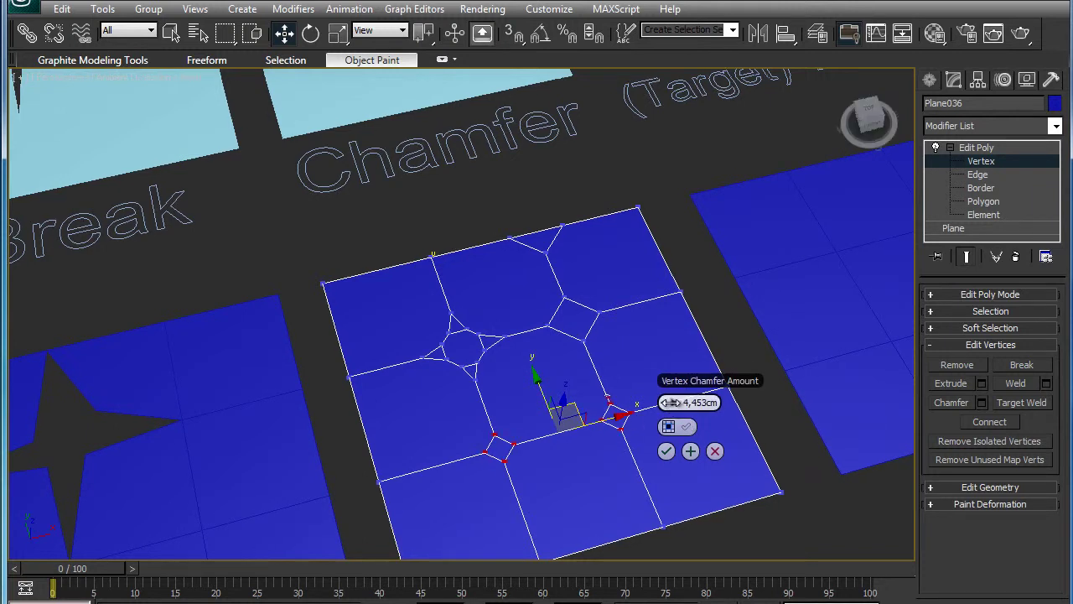
mouse_move(676, 406)
left_mouse_down()
mouse_move(847, 414)
mouse_move(647, 408)
mouse_move(743, 409)
left_mouse_up()
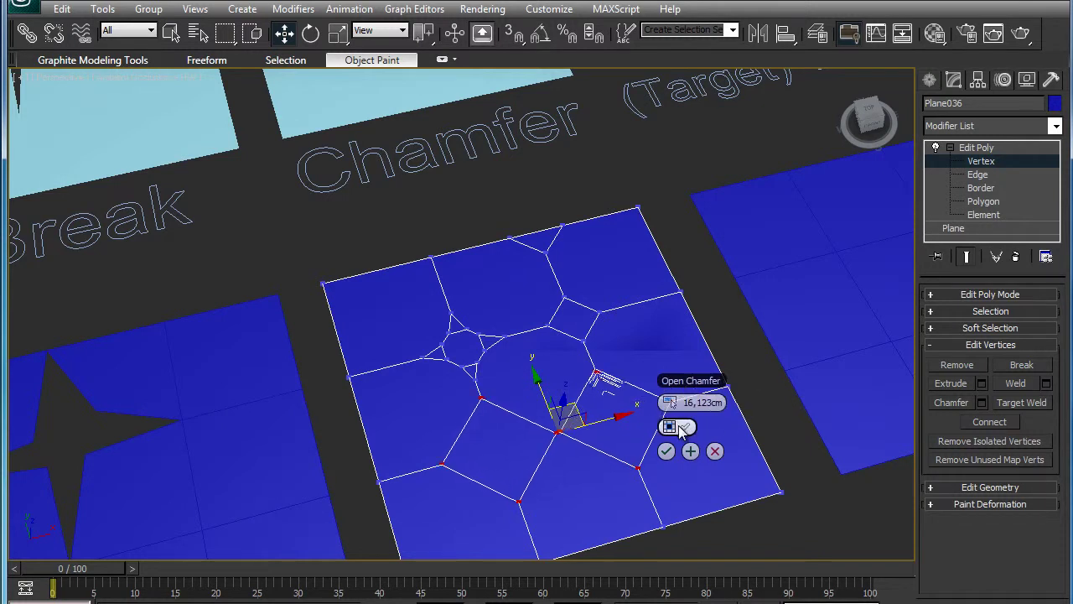
Enable Open Chamfer, Apply and Continue, then cancel the extra pass to keep two holes.
left_click(686, 428)
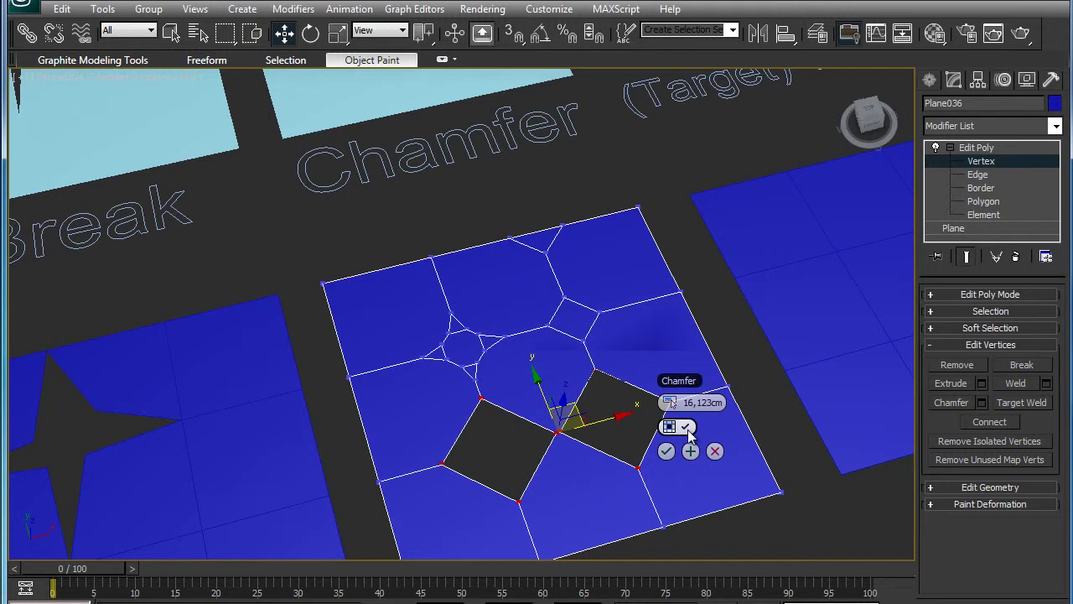
left_click(686, 428)
left_click(686, 428)
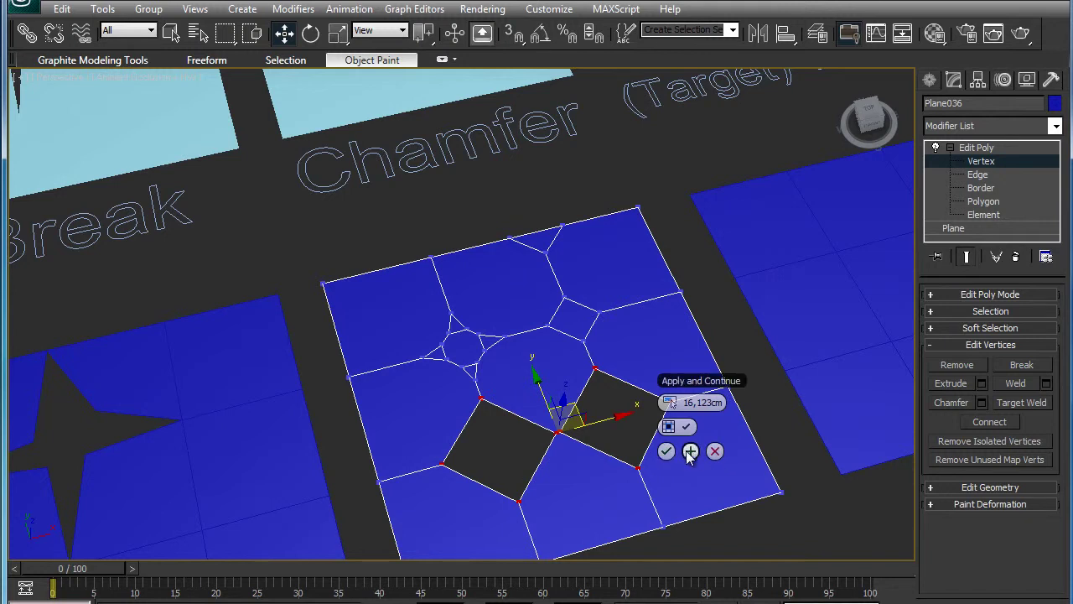
left_click(691, 451)
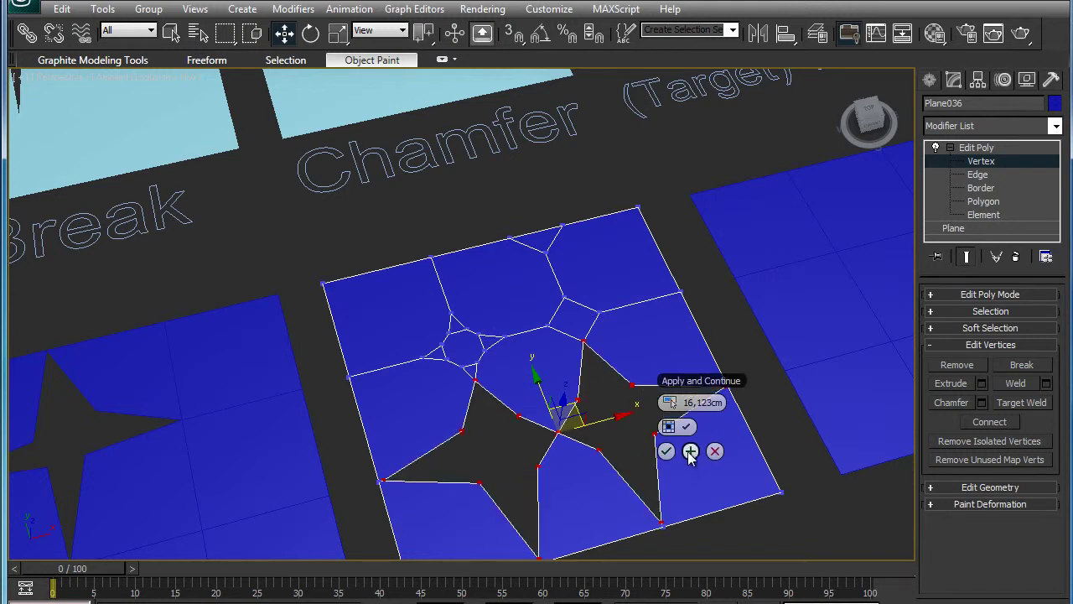
left_click(715, 451)
middle_click_drag(677, 439, 729, 433, "alt")
left_click_drag(720, 413, 761, 458)
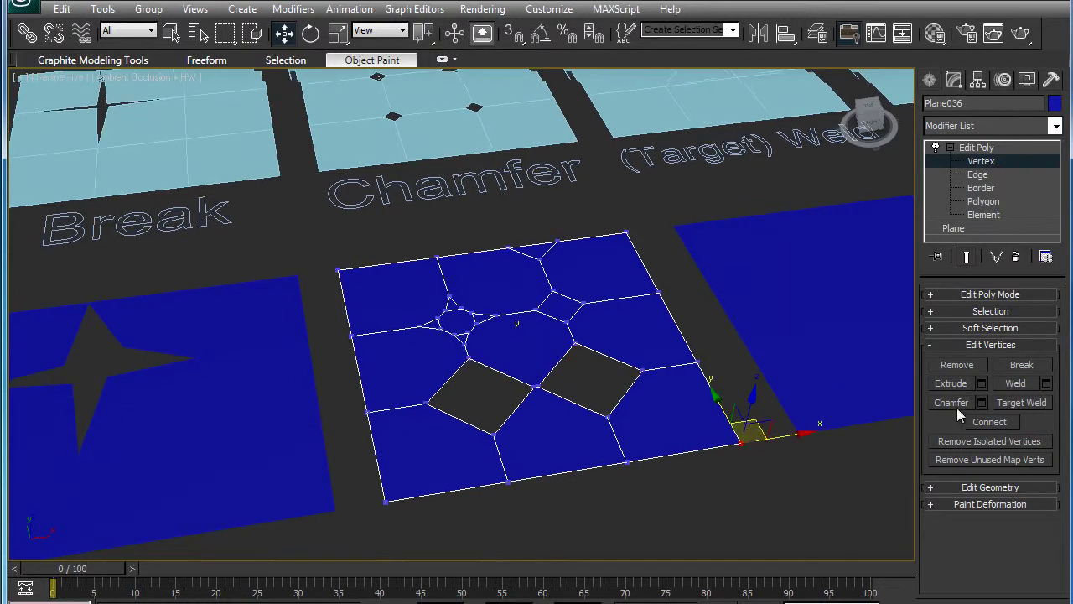
Chamfer the plane's right corner vertex with a reduced chamfer amount.
left_click(982, 403)
middle_click_drag(931, 411, 863, 436, "alt")
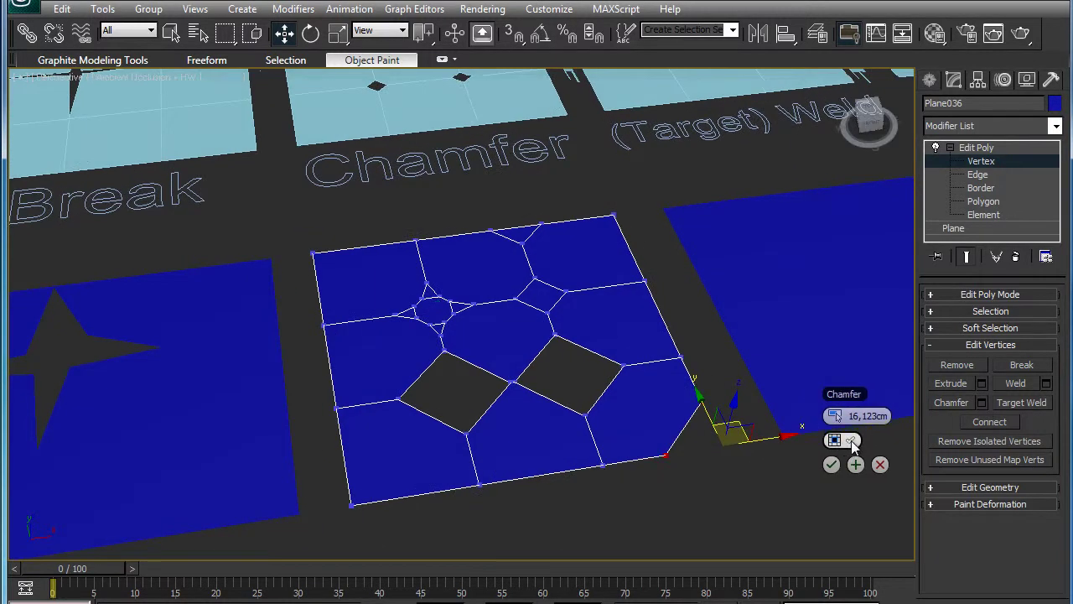
middle_click_drag(857, 457, 843, 427, "alt")
mouse_move(834, 425)
left_mouse_down()
mouse_move(810, 421)
mouse_move(812, 410)
left_mouse_up()
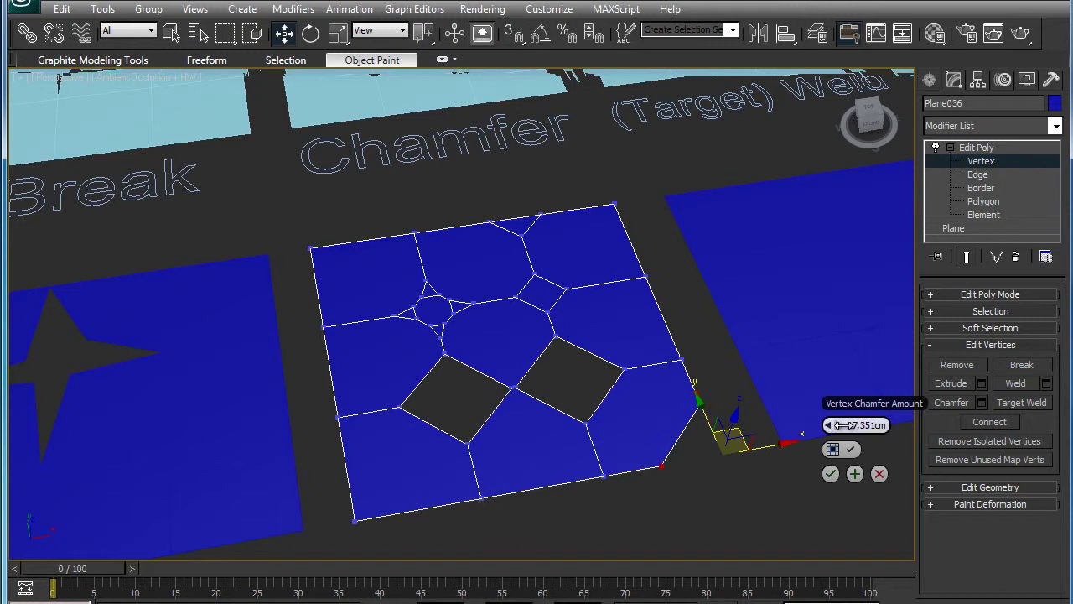
left_click(831, 474)
mouse_move(831, 475)
middle_mouse_down("alt")
mouse_move(622, 365)
mouse_move(538, 291)
middle_mouse_up("alt")
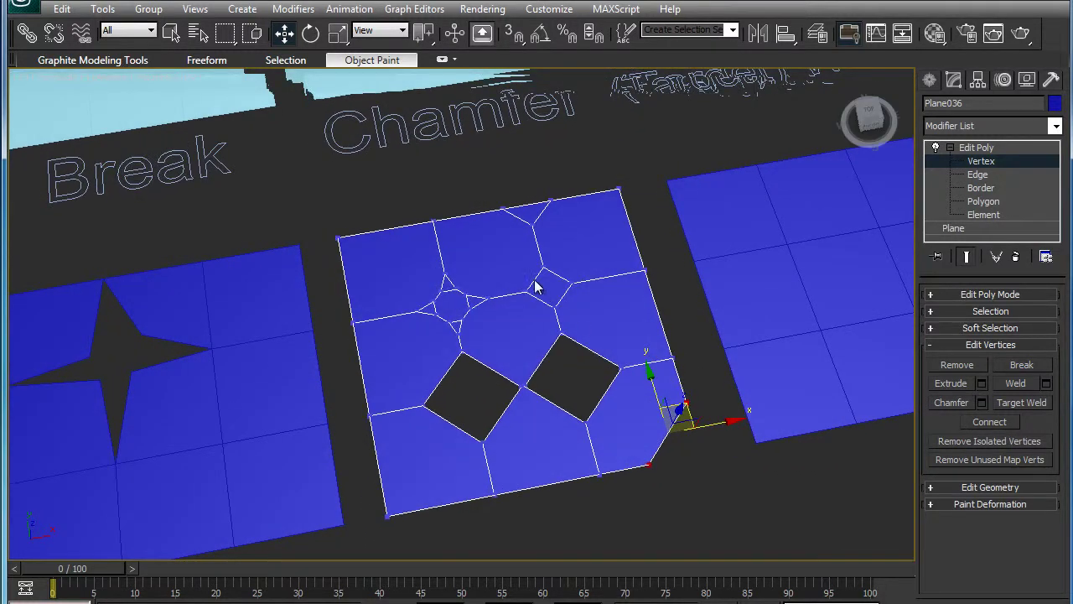
Chamfer the vertices around the diamond holes at about 3.4 cm with Apply and Continue.
left_click_drag(514, 257, 586, 314)
scroll(619, 326, "up", 3)
scroll(712, 369, "up", 3)
left_click(982, 404)
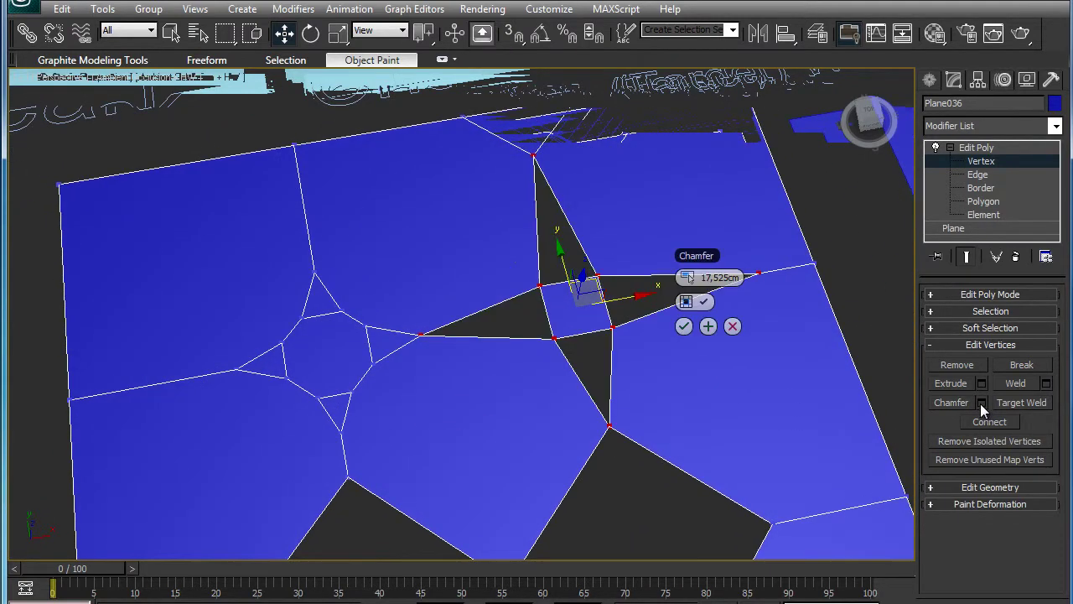
left_click_drag(691, 280, 604, 276)
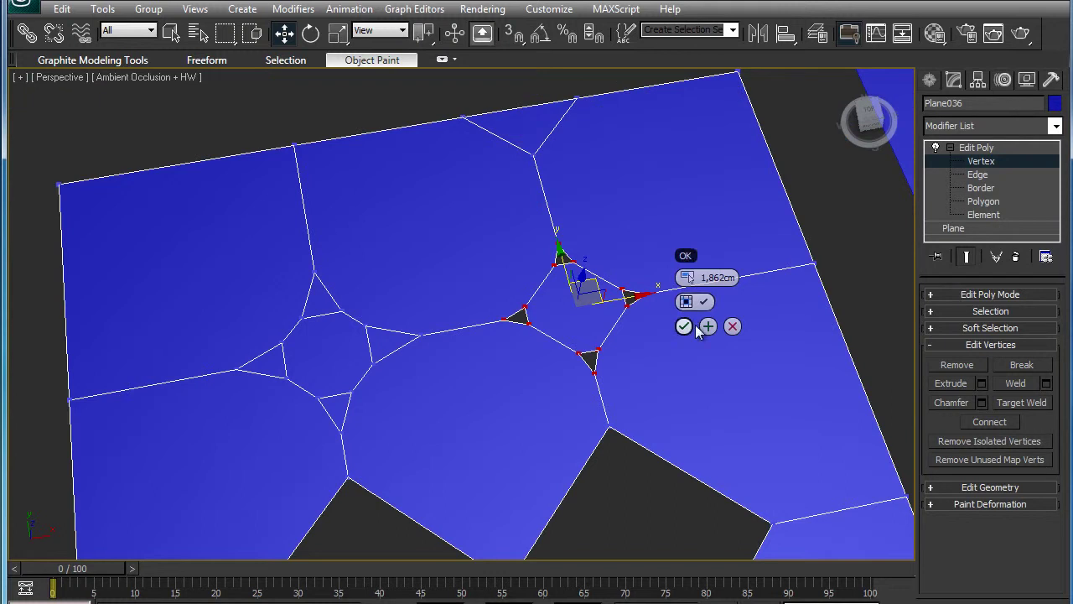
left_click_drag(688, 277, 698, 277)
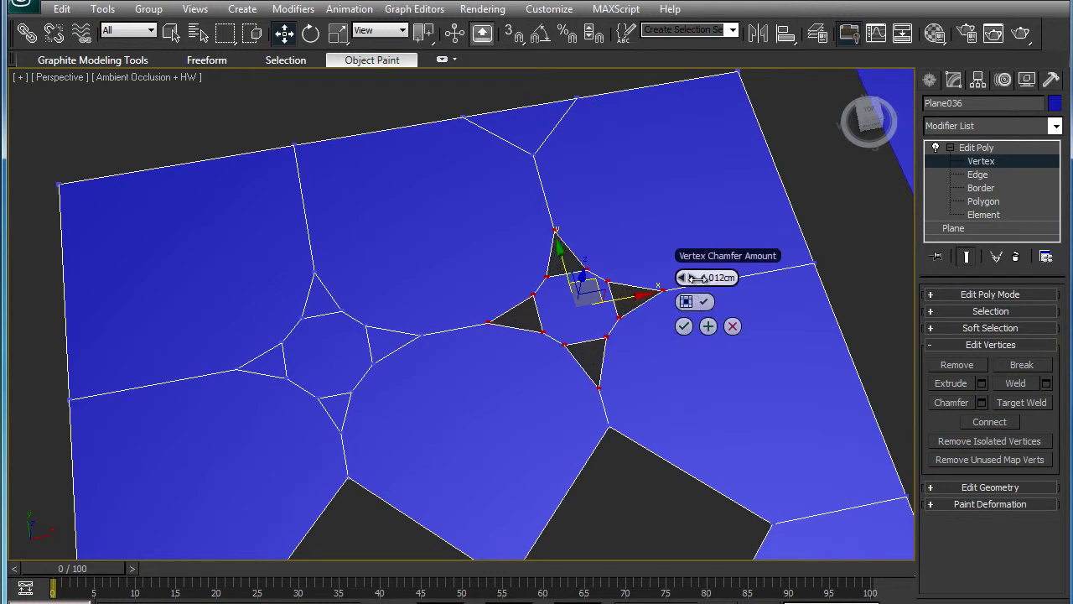
left_click(708, 327)
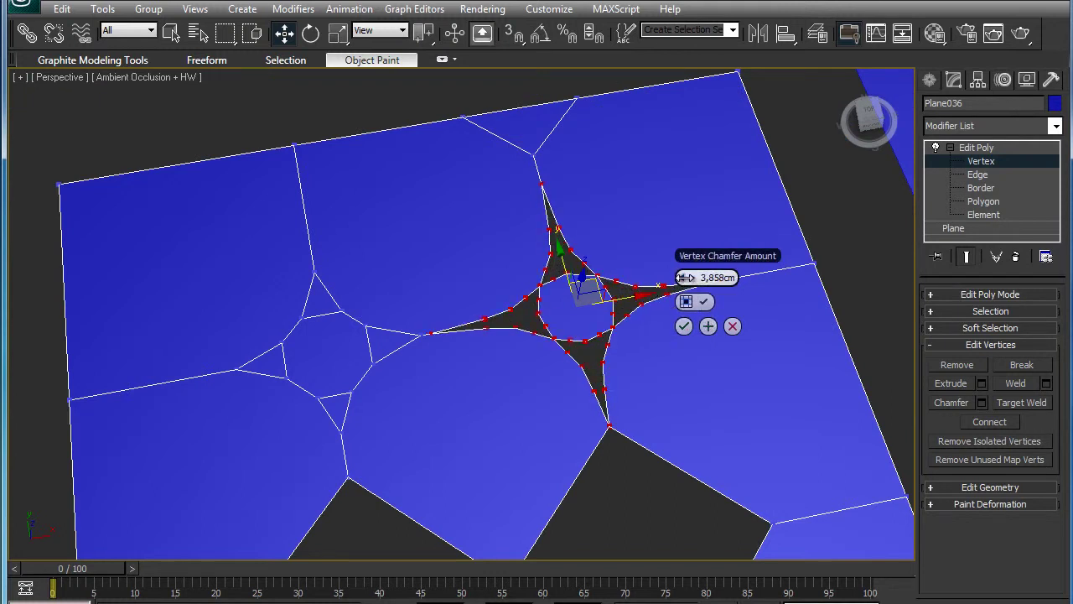
Adjust the second chamfer amount, confirm with OK, and deselect all vertices.
left_click_drag(647, 278, 664, 283)
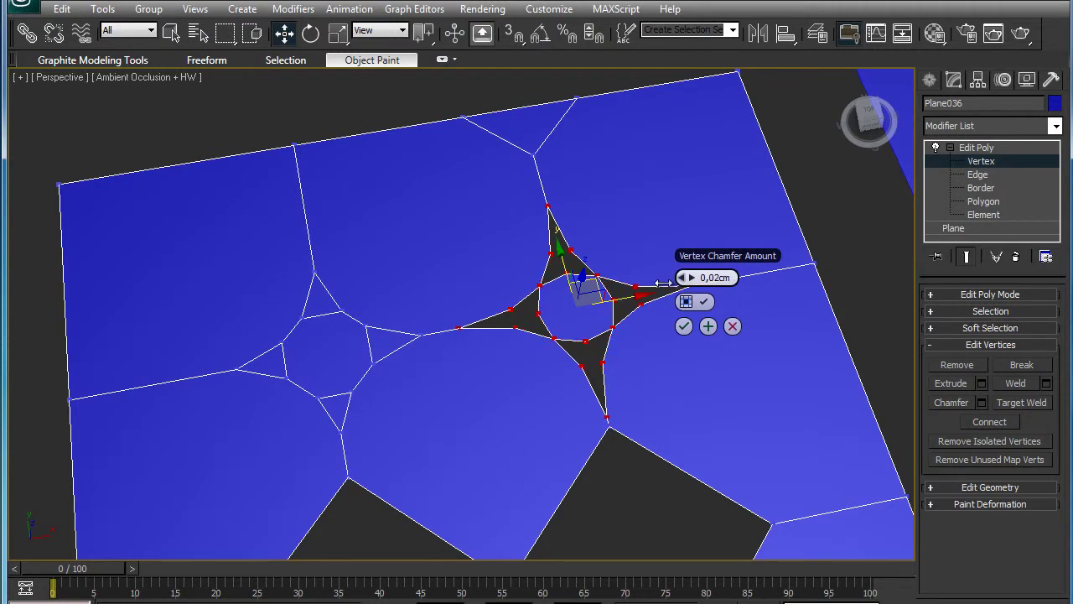
left_click(688, 327)
left_click(699, 369)
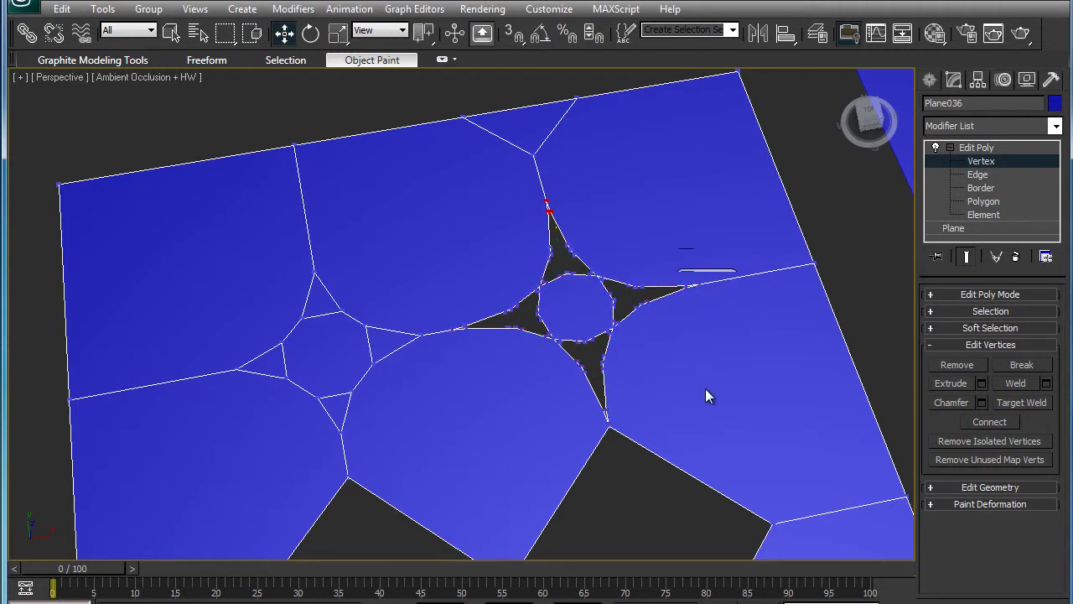
scroll(705, 385, "down", 3)
scroll(705, 386, "down", 3)
scroll(705, 382, "down", 2)
scroll(706, 376, "down", 2)
mouse_move(707, 378)
middle_mouse_down("alt")
mouse_move(743, 364)
mouse_move(767, 324)
middle_mouse_up("alt")
Select the (Target) Weld plane, add Edit Poly, and enter Vertex level.
left_click(981, 162)
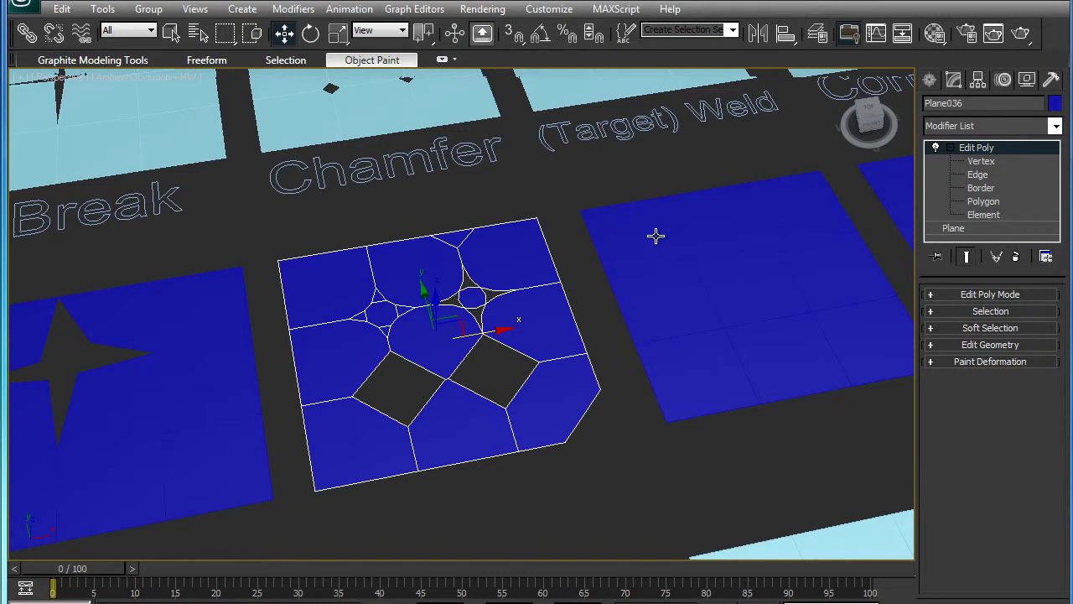
middle_click_drag(642, 264, 631, 298, "alt")
left_click(590, 405)
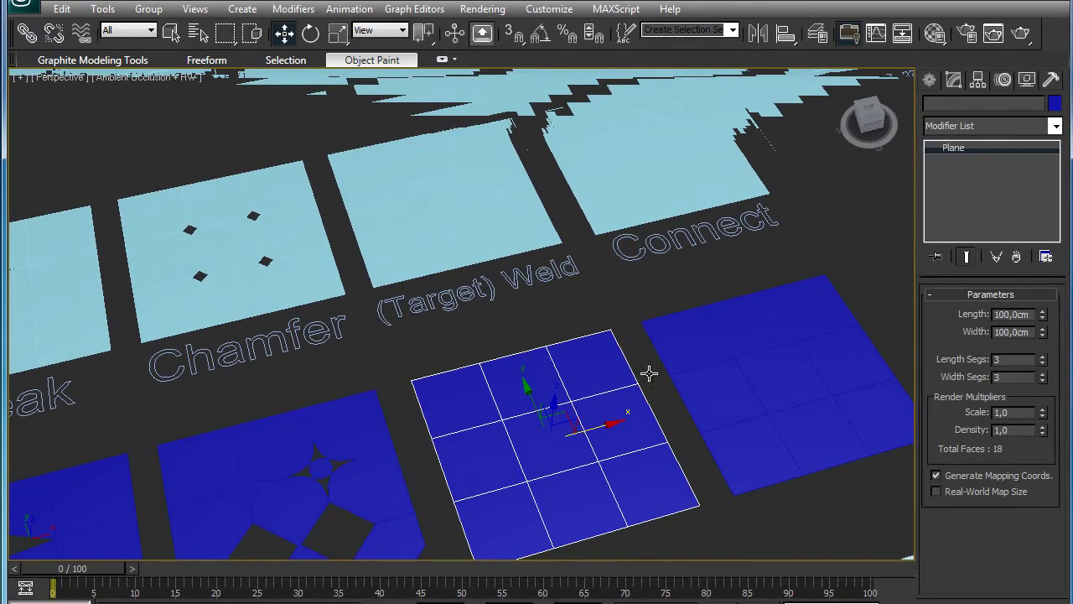
left_click(968, 130)
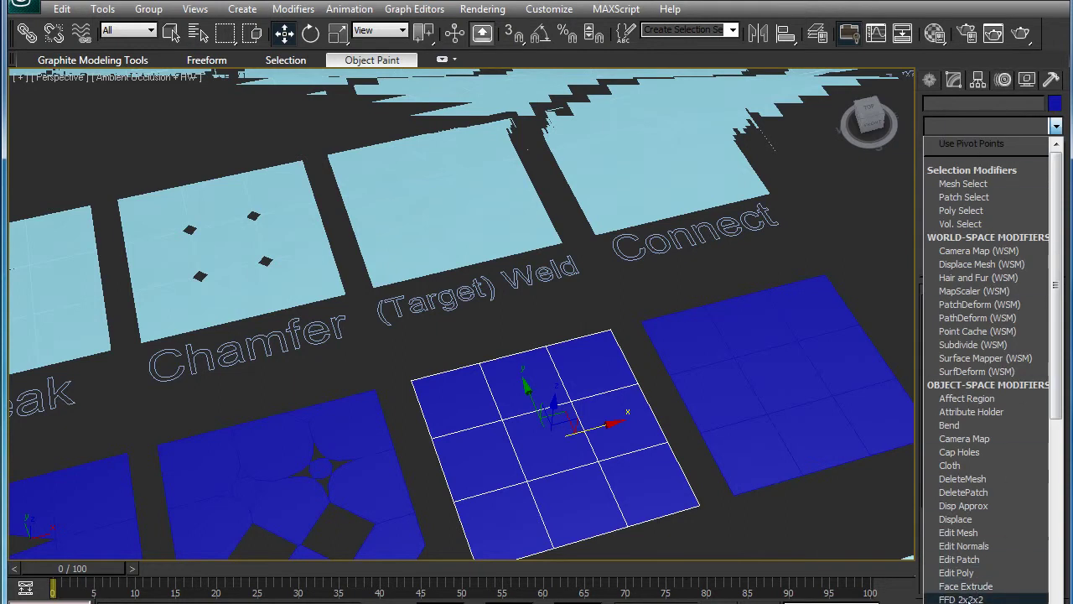
left_click(957, 573)
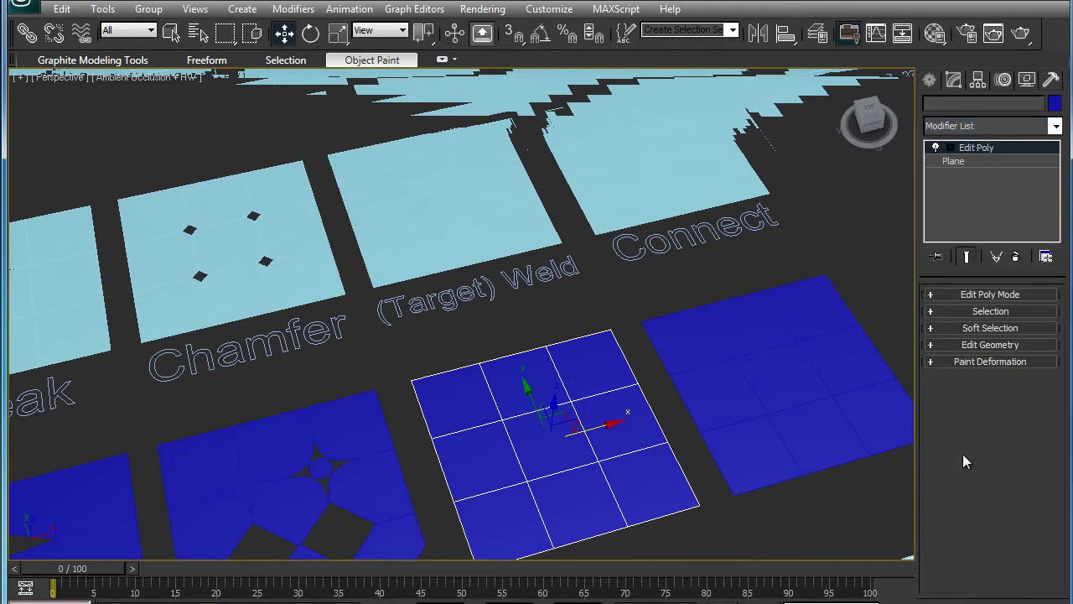
left_click(951, 148)
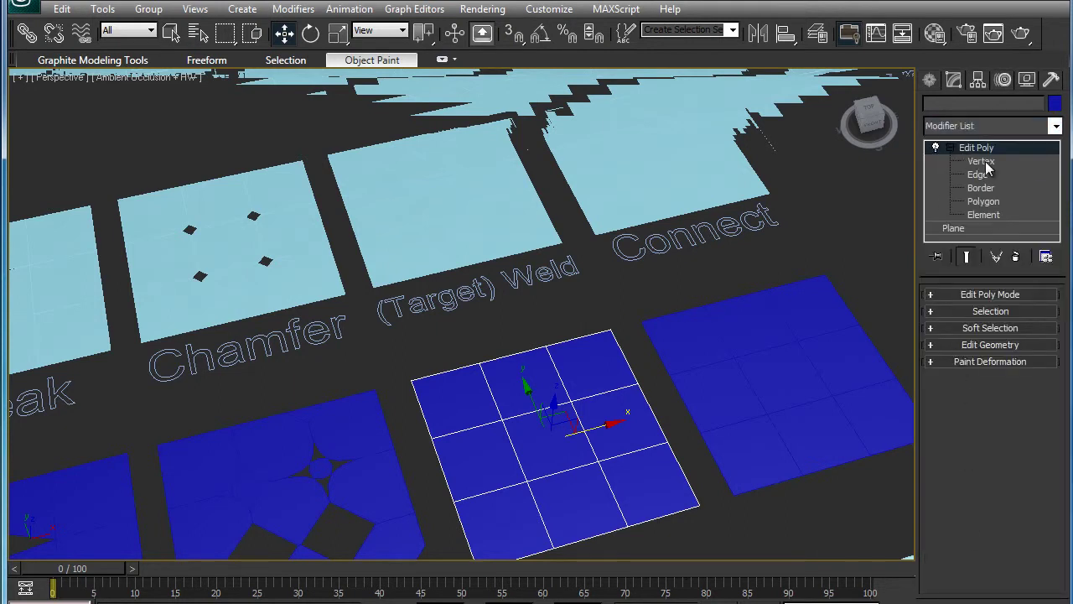
left_click(981, 161)
Target Weld the inner vertices successively onto a top-edge vertex so edges fan out.
middle_click_drag(714, 384, 732, 375, "alt")
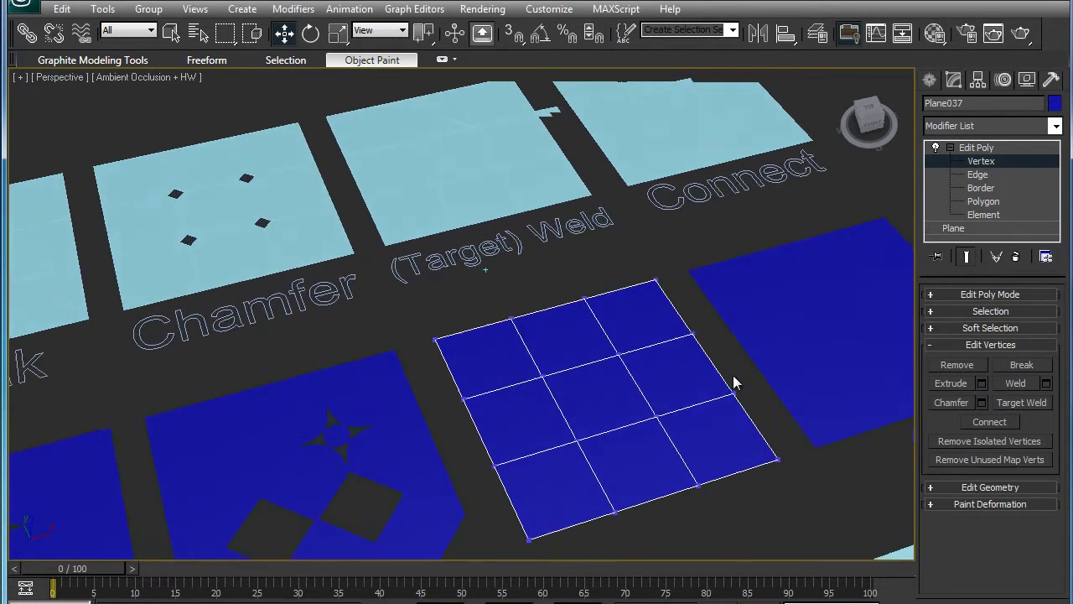
left_click(539, 384)
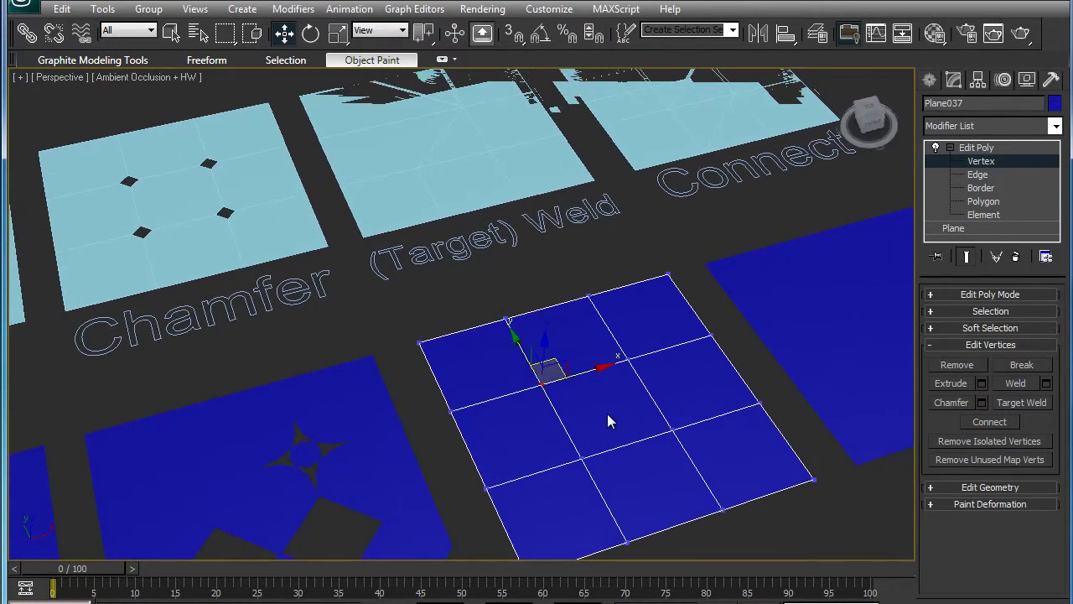
left_click(1015, 406)
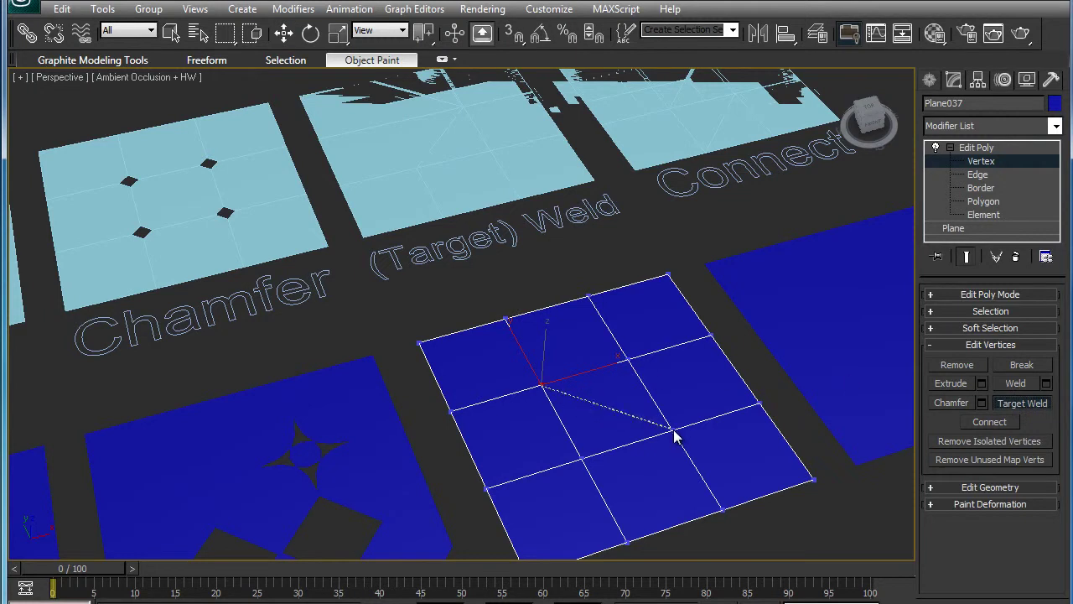
left_click(630, 359)
middle_click_drag(673, 431, 618, 412, "alt")
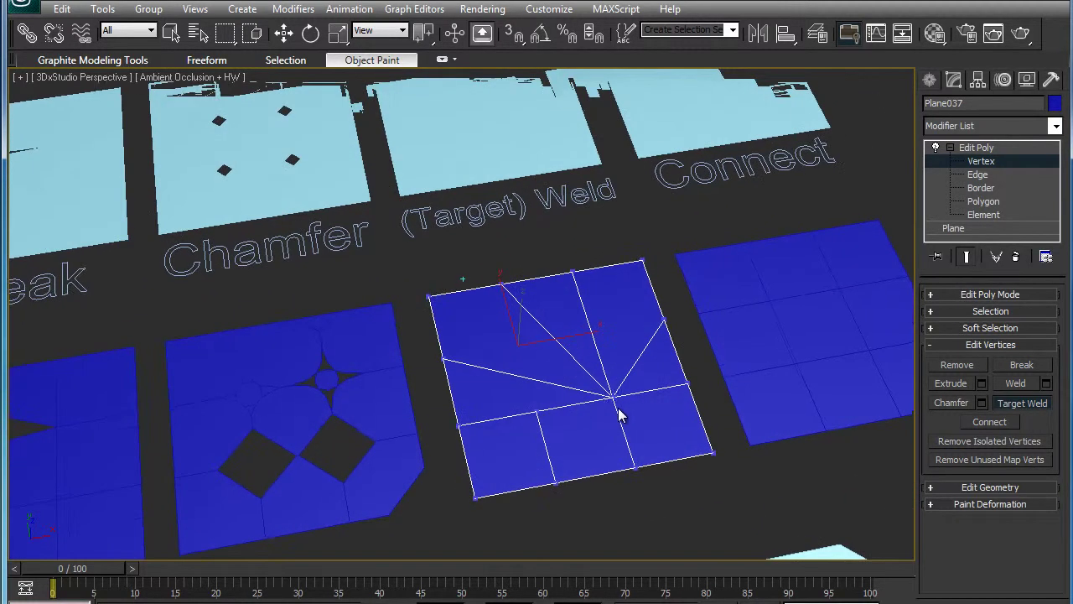
left_click(538, 410)
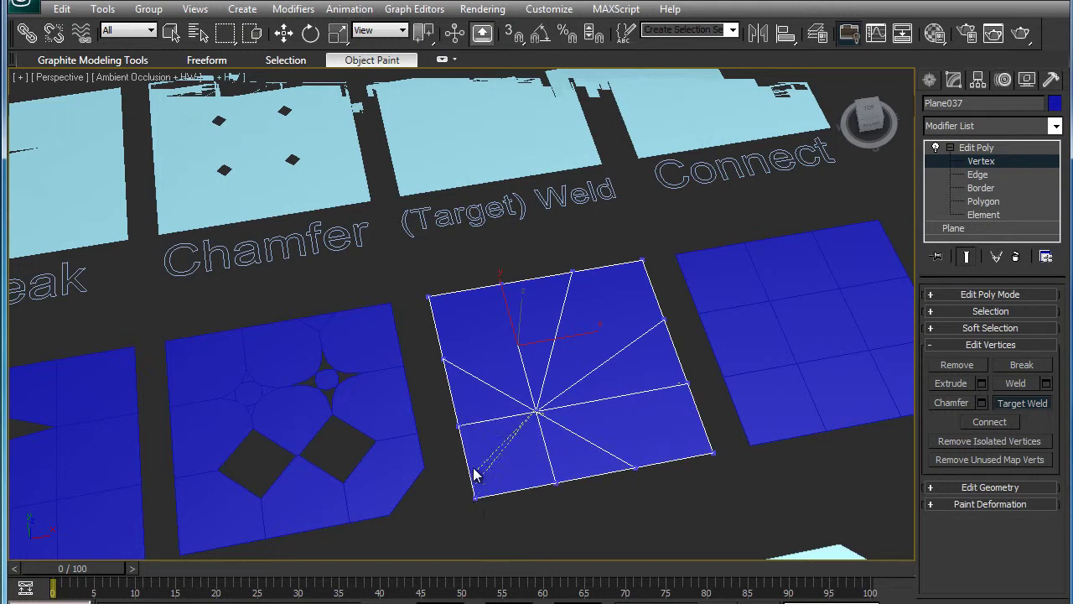
left_click(500, 279)
mouse_move(545, 393)
middle_mouse_down("alt")
mouse_move(551, 383)
mouse_move(606, 391)
middle_mouse_up("alt")
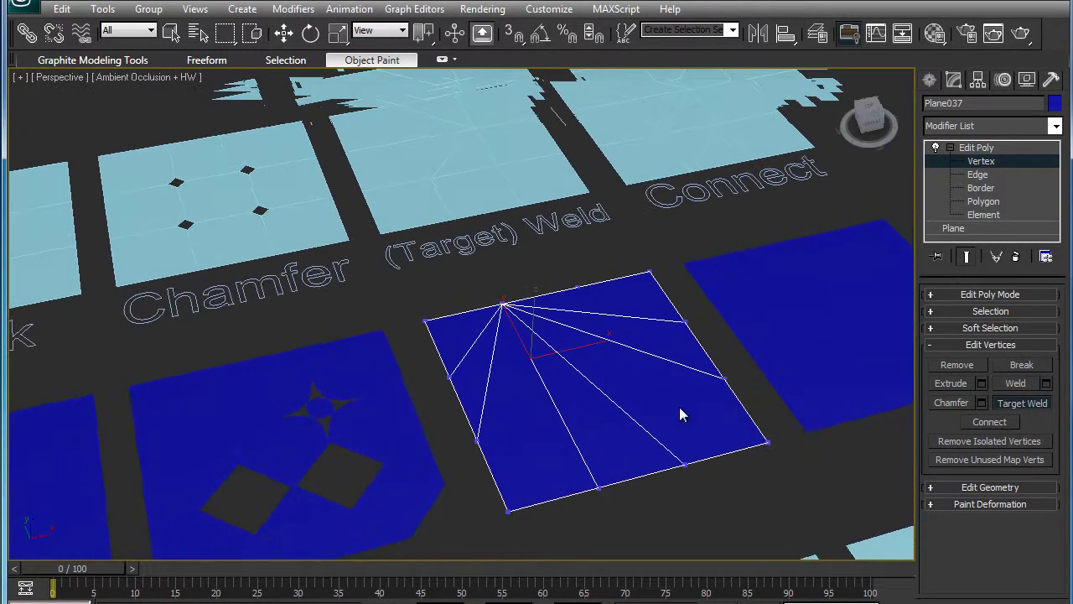
mouse_move(880, 326)
middle_mouse_down("alt")
mouse_move(901, 264)
mouse_move(909, 287)
middle_mouse_up("alt")
Return to object level with the Move tool and select the Connect plane.
left_click(977, 147)
key("w")
middle_click_drag(712, 299, 696, 348, "alt")
left_click(687, 352)
mouse_move(811, 291)
middle_mouse_down("alt")
mouse_move(889, 303)
mouse_move(926, 337)
middle_mouse_up("alt")
Add Edit Poly to the Connect plane and switch to Vertex level.
left_click(952, 127)
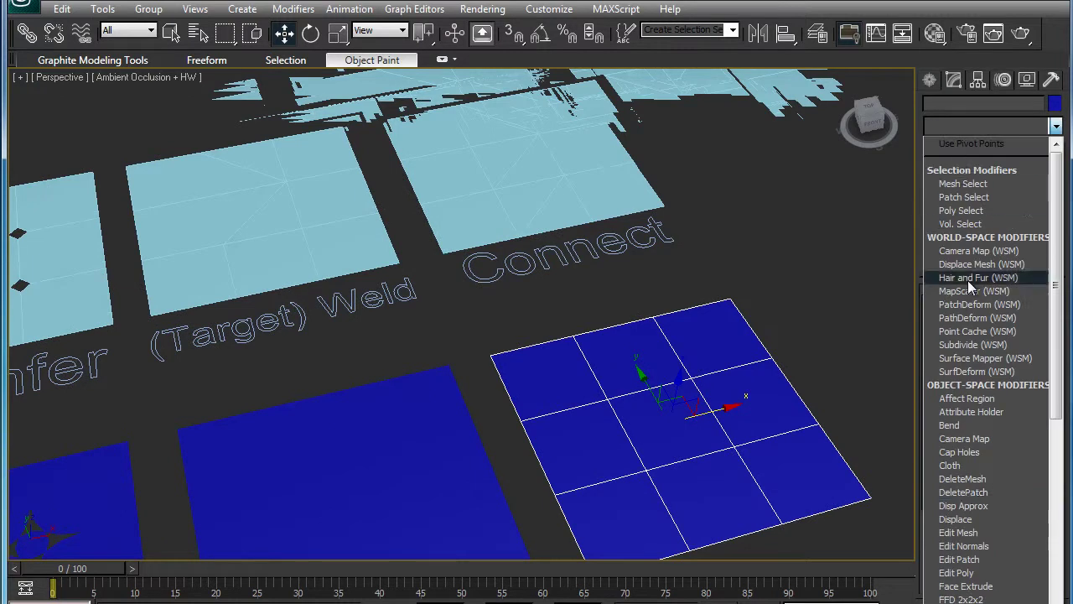
left_click(957, 574)
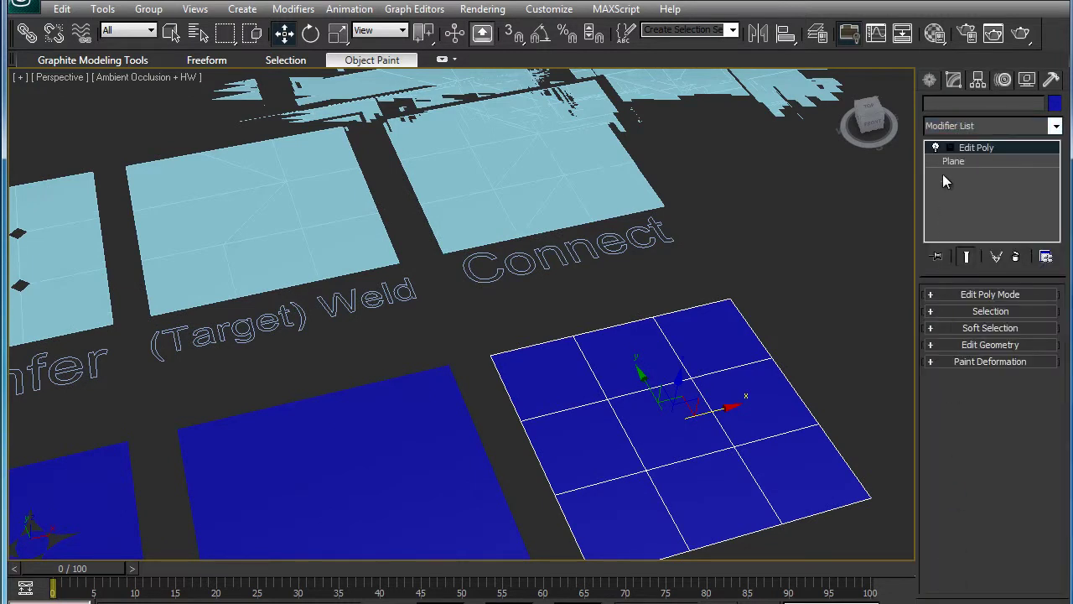
left_click(933, 311)
left_click(949, 331)
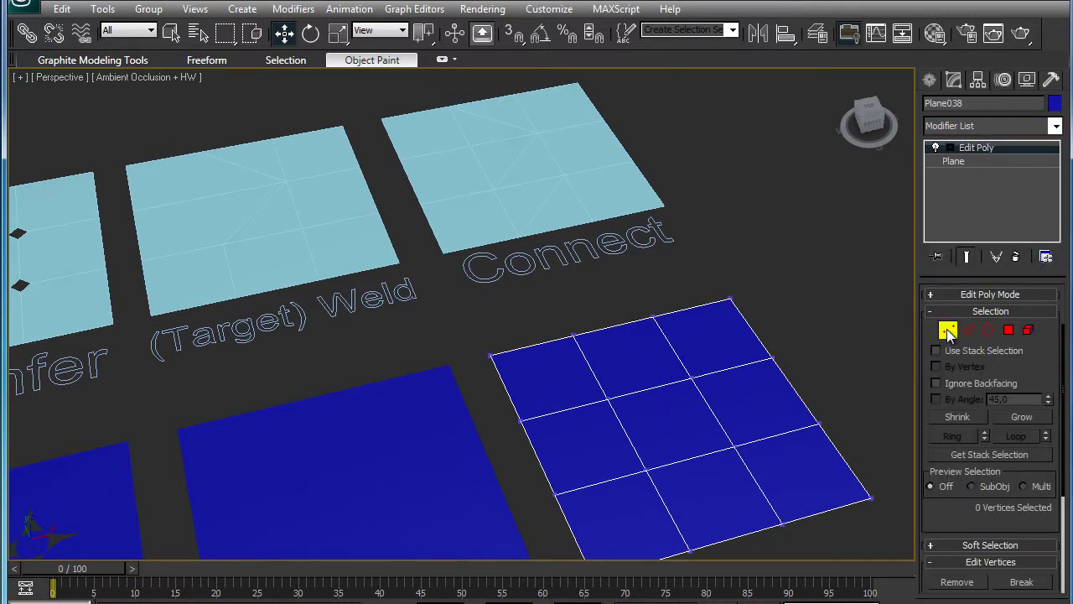
left_click(933, 311)
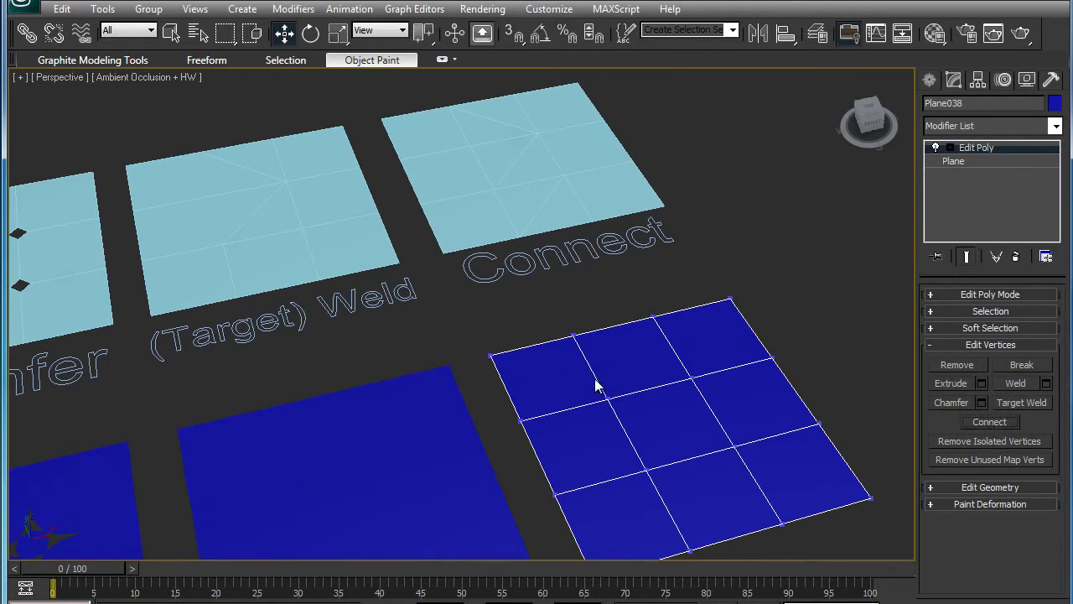
Connect an inner vertex with a bottom-edge and a left-edge vertex using new edges.
left_click(731, 447, "ctrl")
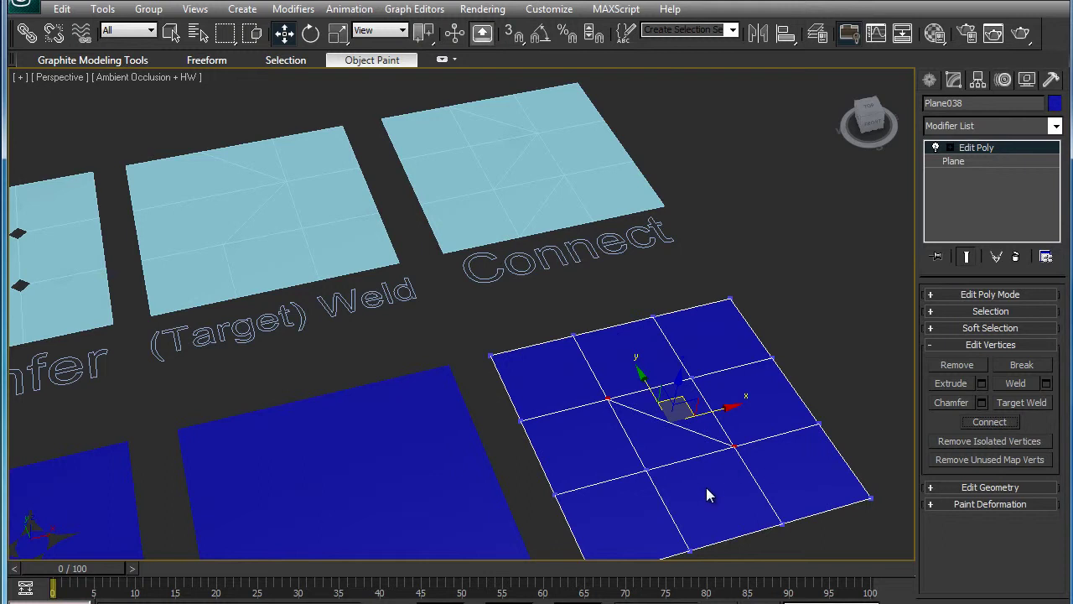
scroll(700, 473, "down", 2)
left_click(721, 410)
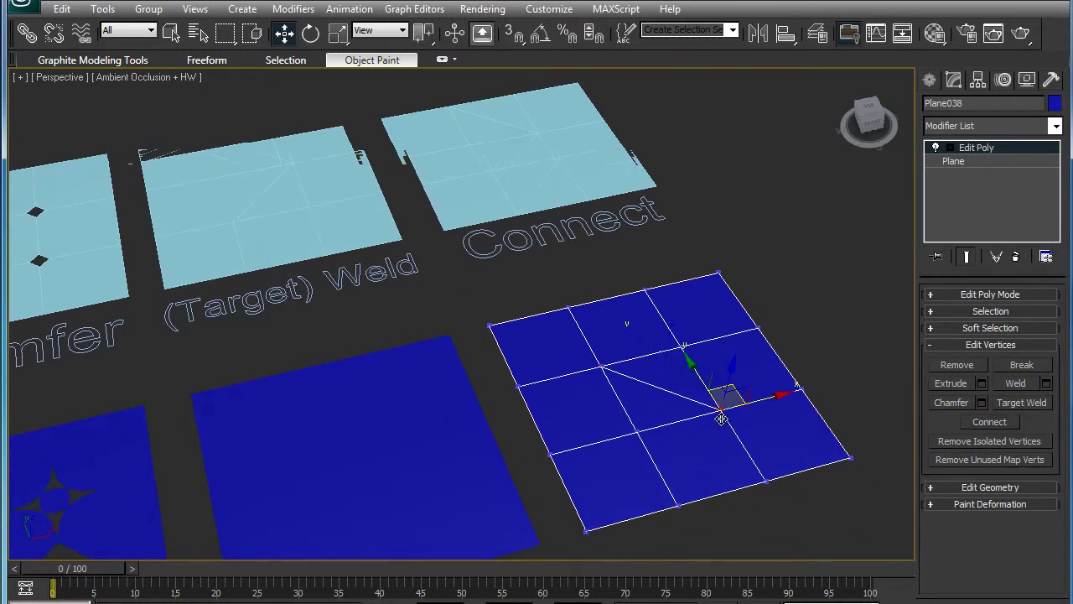
left_click(680, 506, "ctrl")
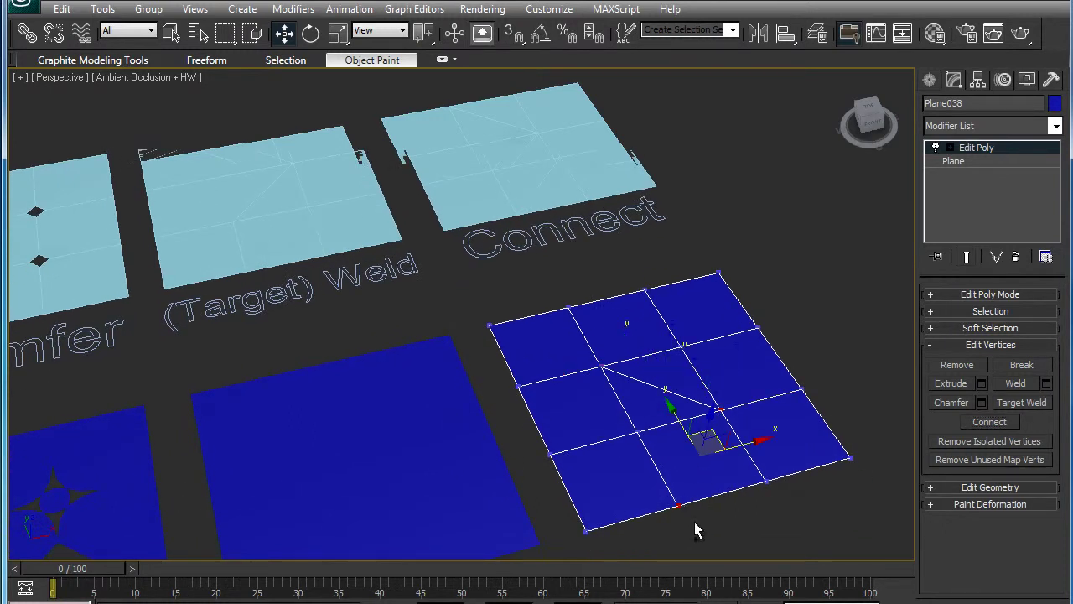
left_click(547, 454, "ctrl")
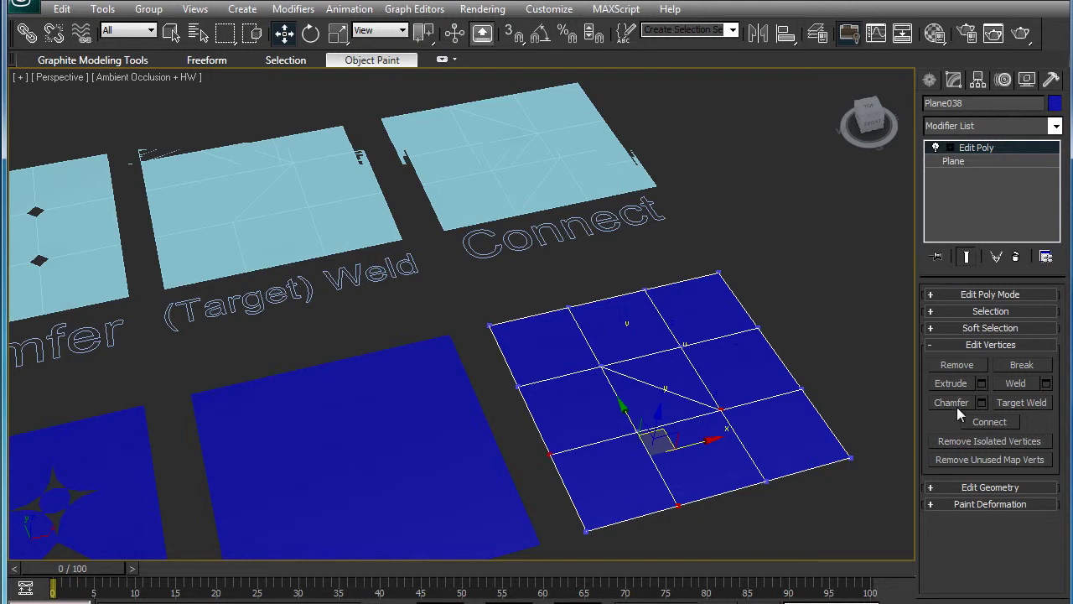
left_click(996, 425)
Connect a left-edge, top-edge, inner and top corner vertex with new diagonal edges.
left_click(519, 383)
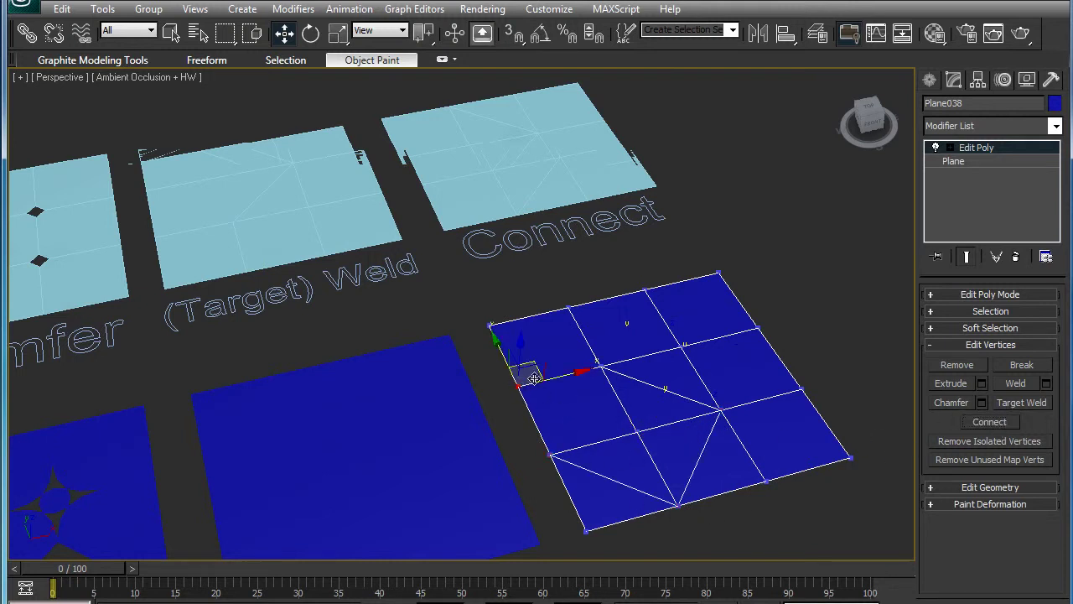
left_click(568, 307, "ctrl")
left_click(682, 349, "ctrl")
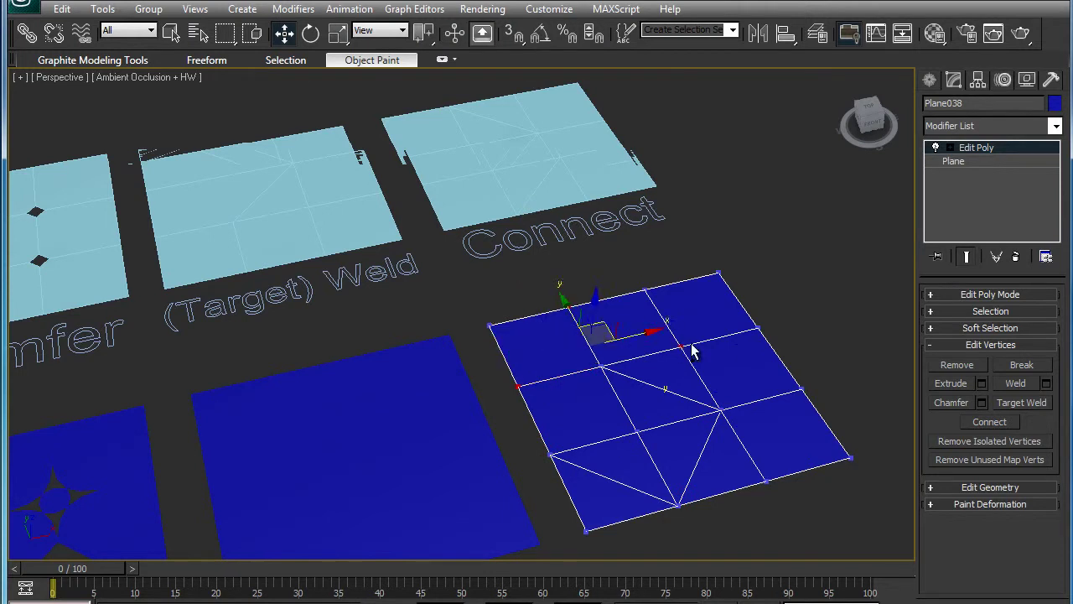
left_click(723, 272, "ctrl")
left_click(990, 422)
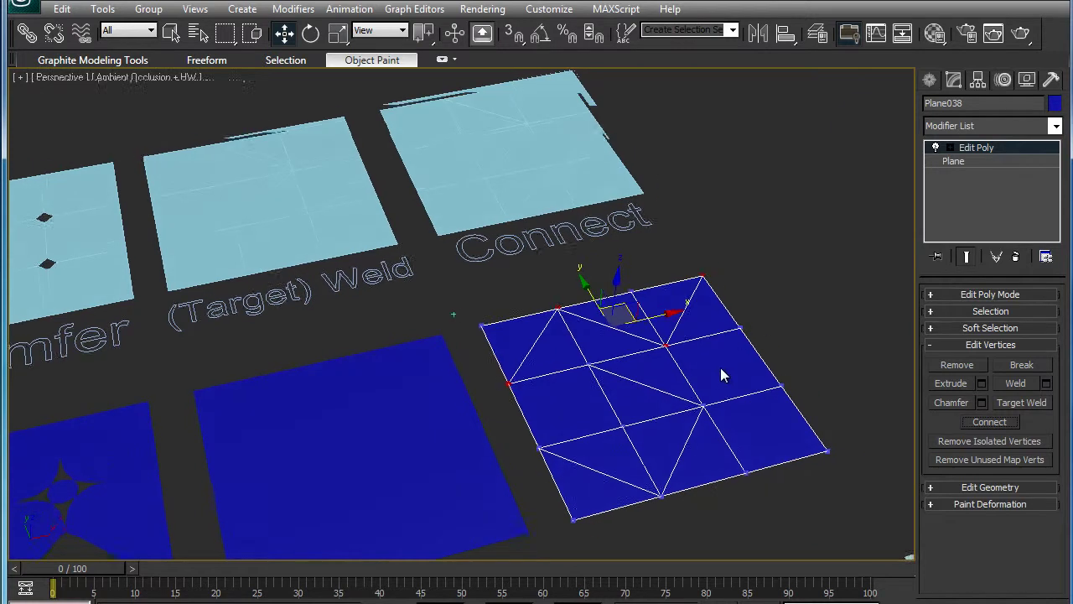
Select the blank 3×3 plane under the Extrude label in the edge row.
middle_click_drag(724, 368, 728, 374, "alt")
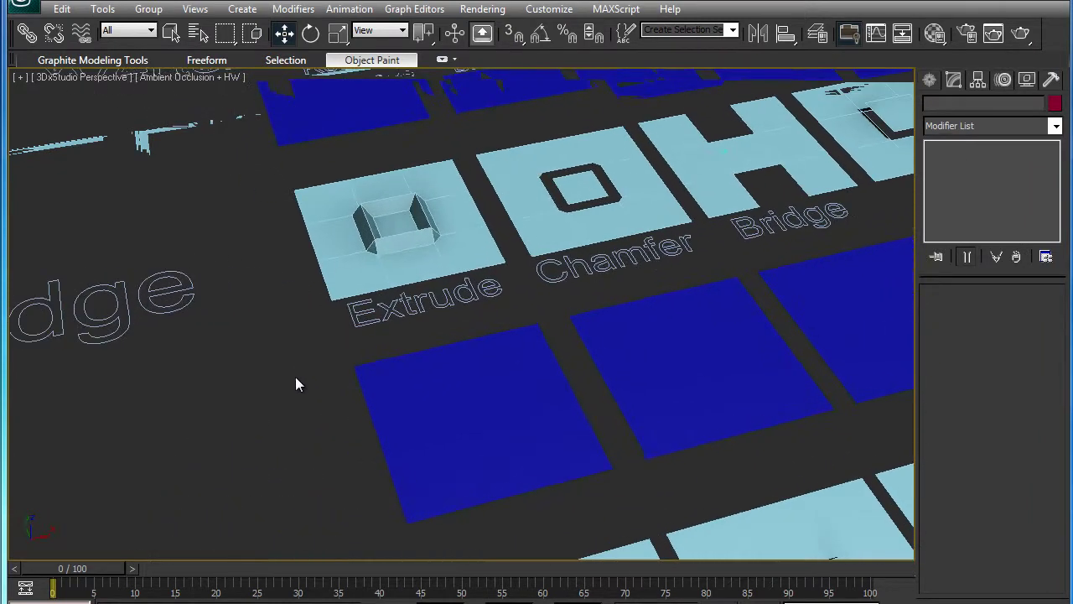
left_click(455, 439)
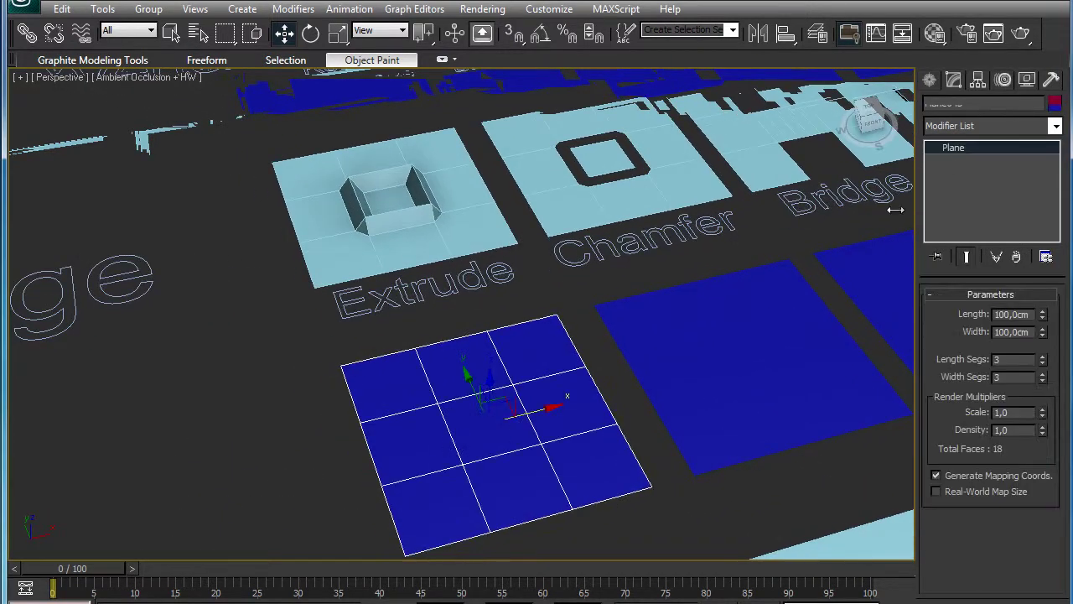
Add Edit Poly to the Extrude plane, enter Edge level, and turn on Extrude.
left_click(967, 126)
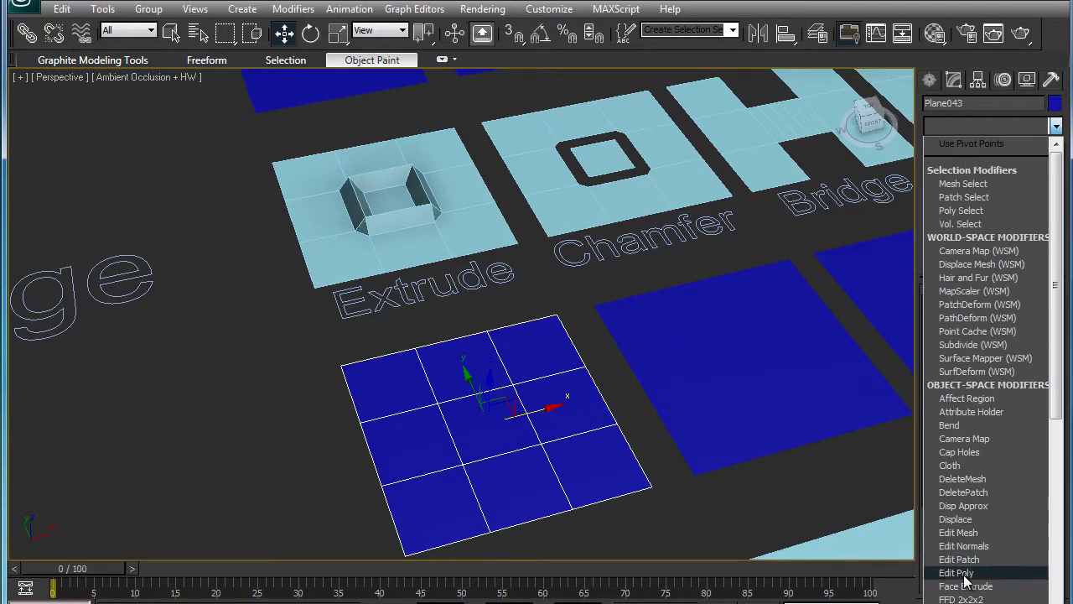
left_click(964, 573)
left_click(950, 148)
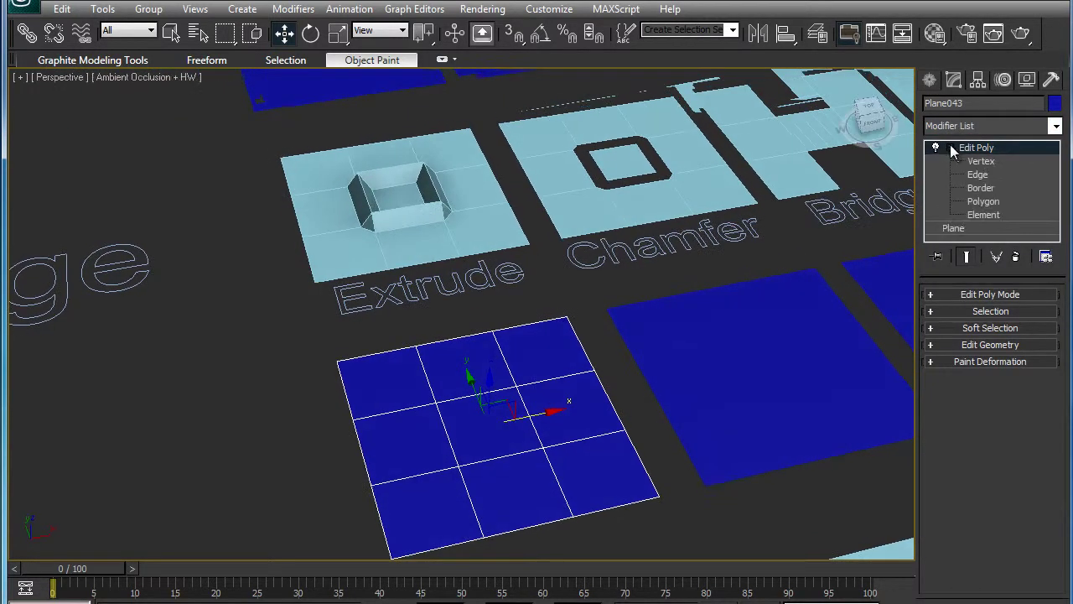
left_click(978, 175)
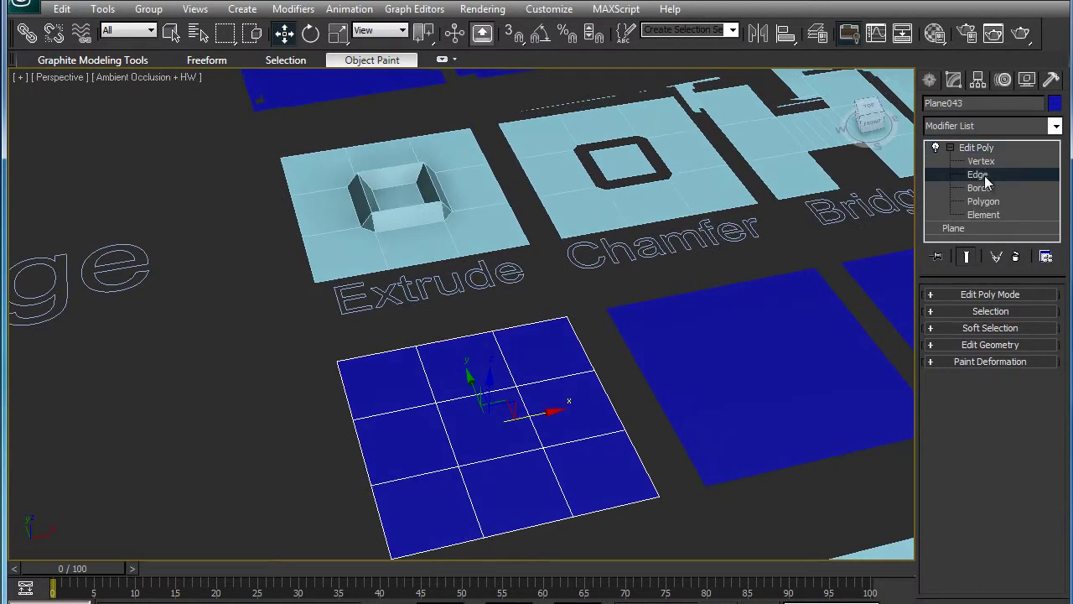
left_click(955, 313)
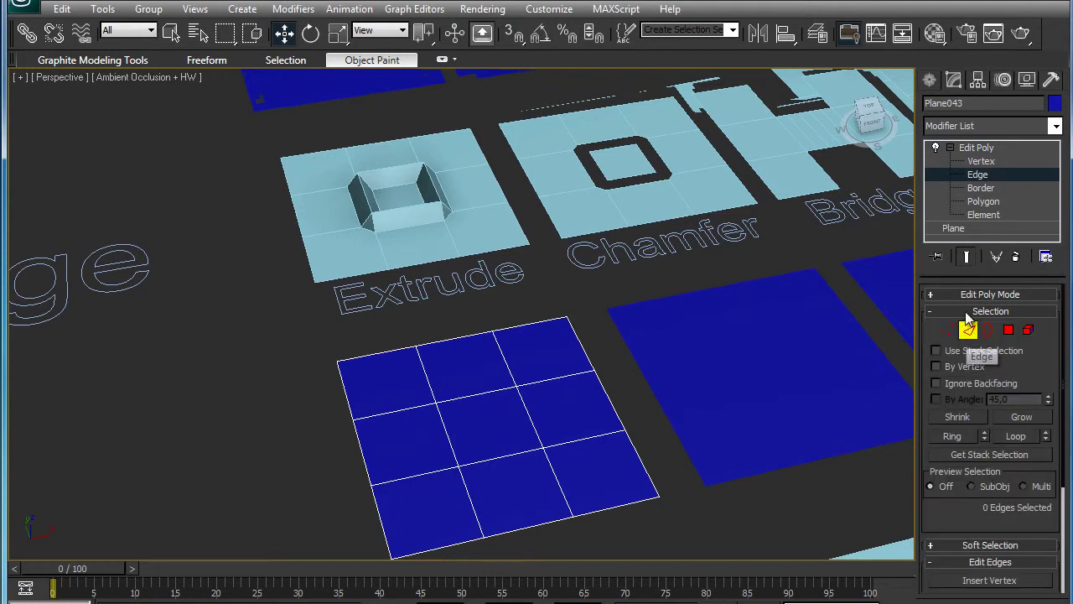
left_click(962, 311)
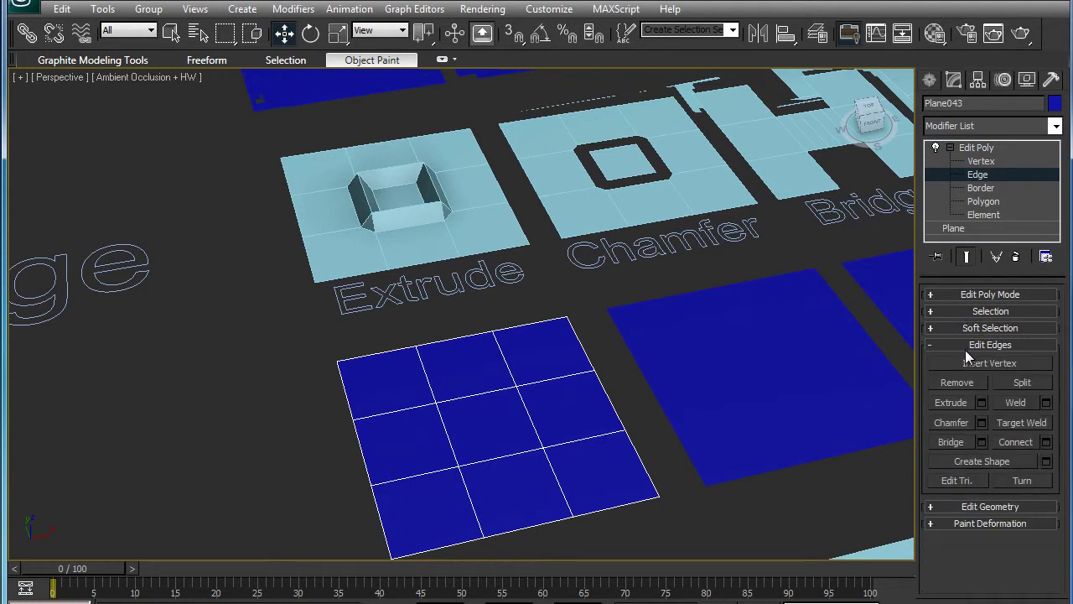
left_click(949, 402)
scroll(611, 420, "up", 2)
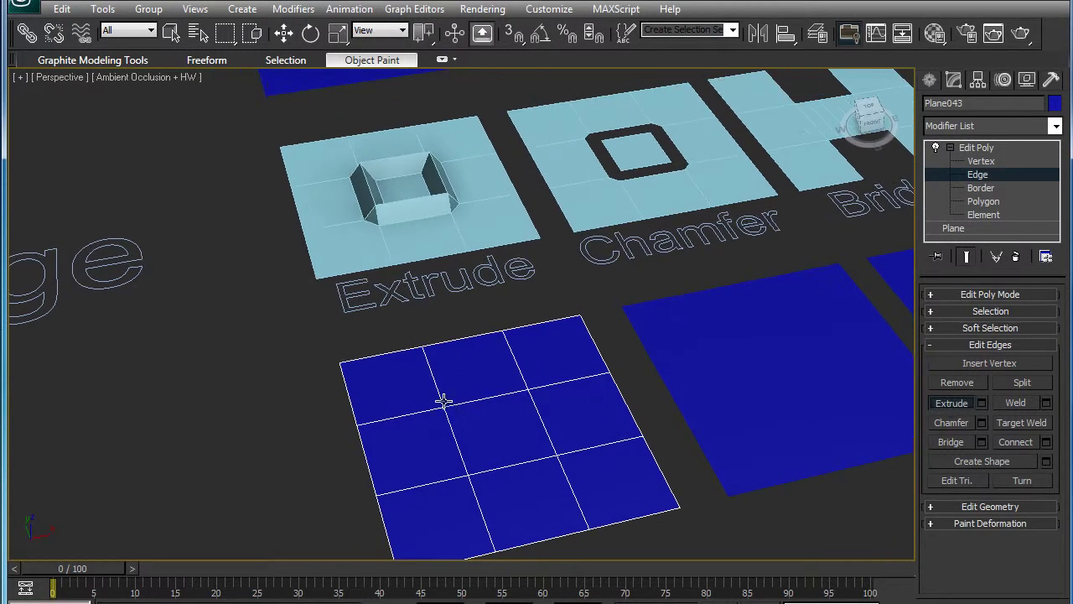
left_click_drag(474, 396, 475, 362)
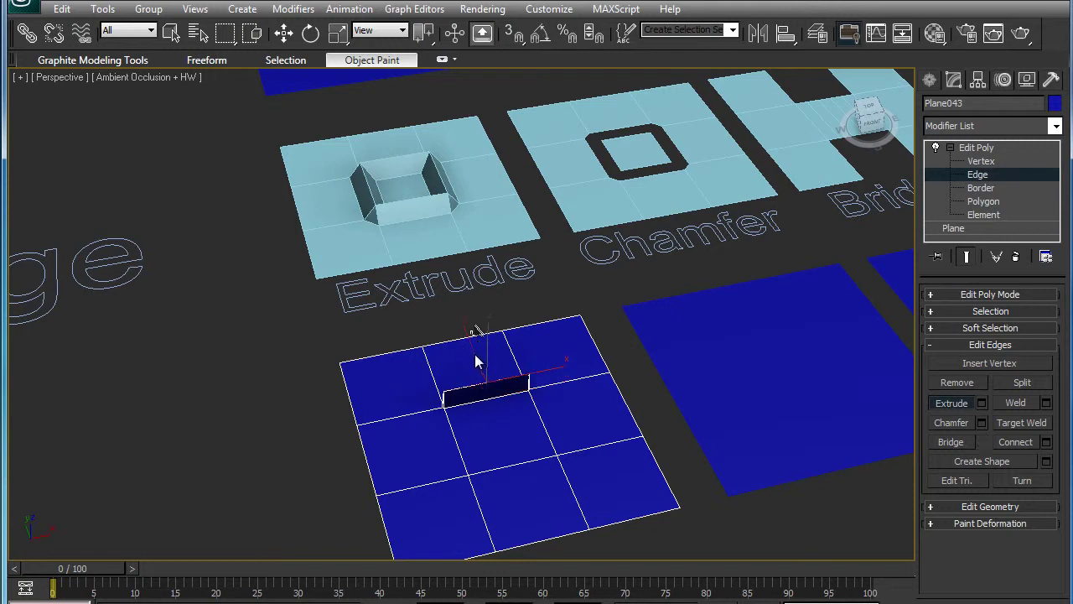
middle_click_drag(476, 383, 566, 437, "alt")
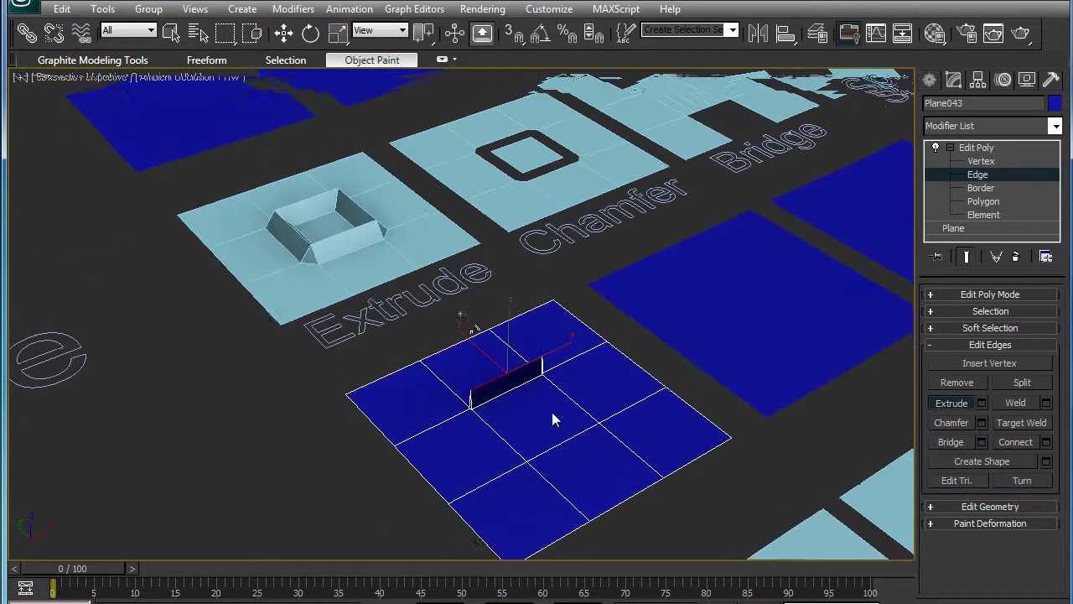
mouse_move(577, 406)
left_mouse_down()
mouse_move(623, 396)
mouse_move(642, 353)
mouse_move(700, 429)
mouse_move(577, 295)
left_mouse_up()
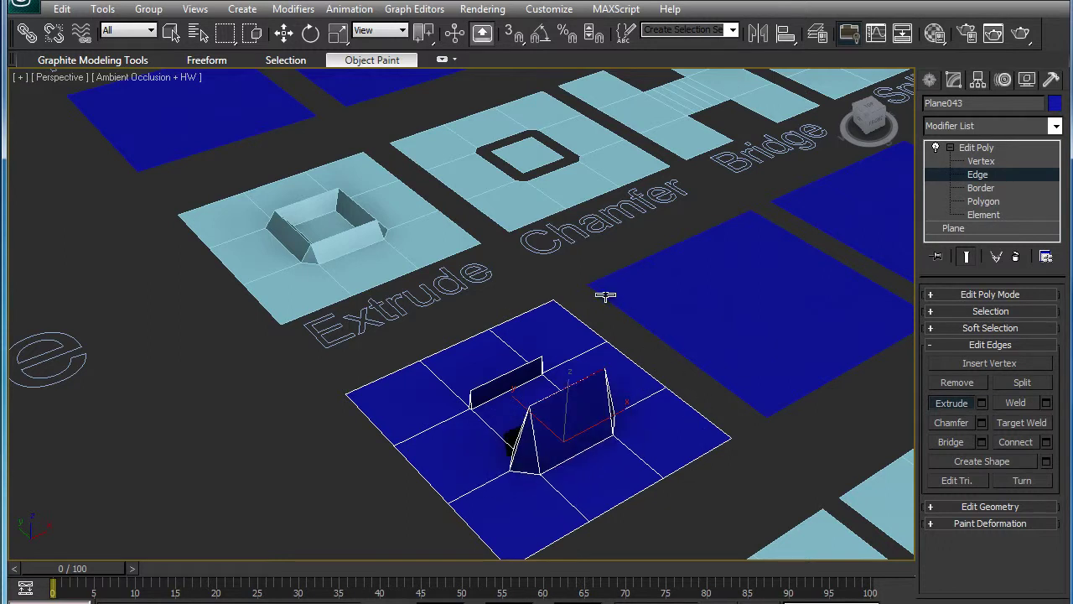
mouse_move(697, 342)
left_mouse_down()
mouse_move(686, 461)
mouse_move(698, 335)
mouse_move(814, 429)
mouse_move(662, 433)
mouse_move(666, 402)
mouse_move(663, 484)
left_mouse_up()
mouse_move(662, 484)
middle_mouse_down("alt")
mouse_move(637, 398)
mouse_move(662, 394)
mouse_move(678, 409)
middle_mouse_up("alt")
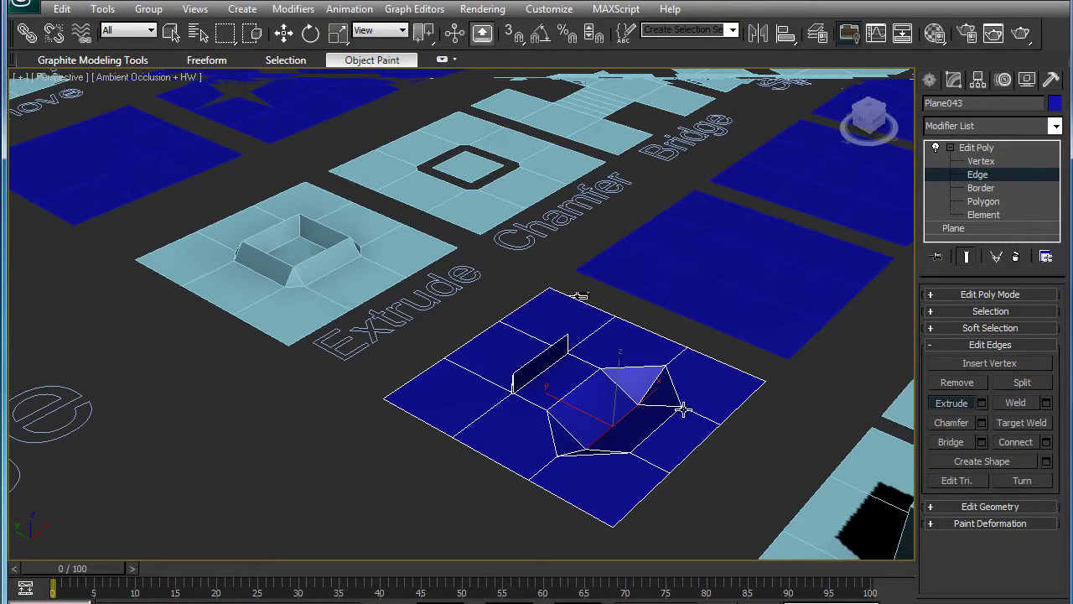
key("ctrl+z")
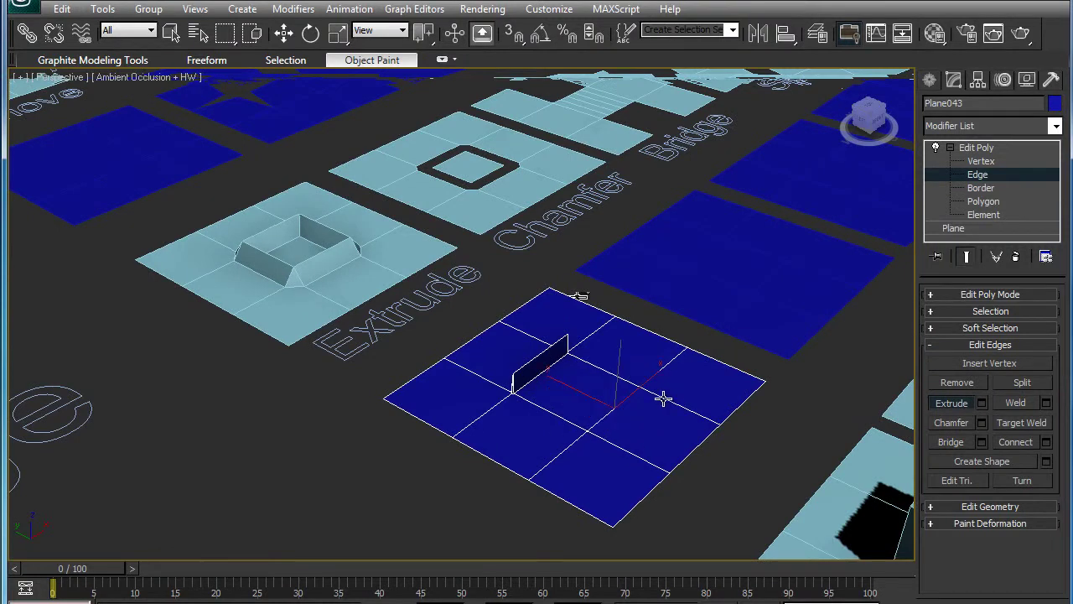
key("ctrl+z")
middle_click_drag(675, 393, 534, 378, "alt")
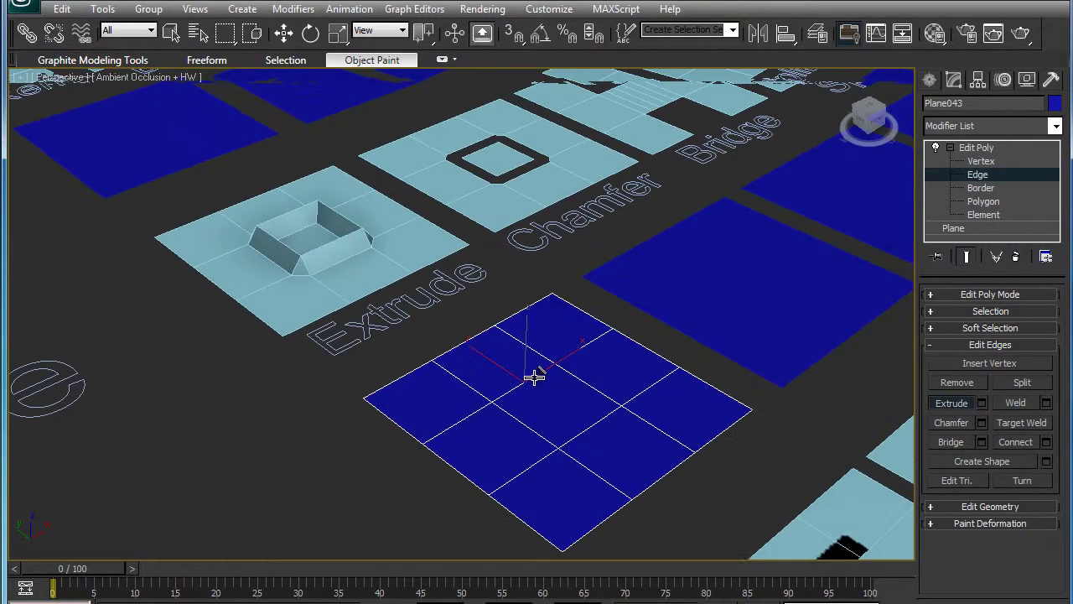
Add the last inner edge, test-extrude the central square into a ridge, then undo it.
left_click(592, 385, "ctrl")
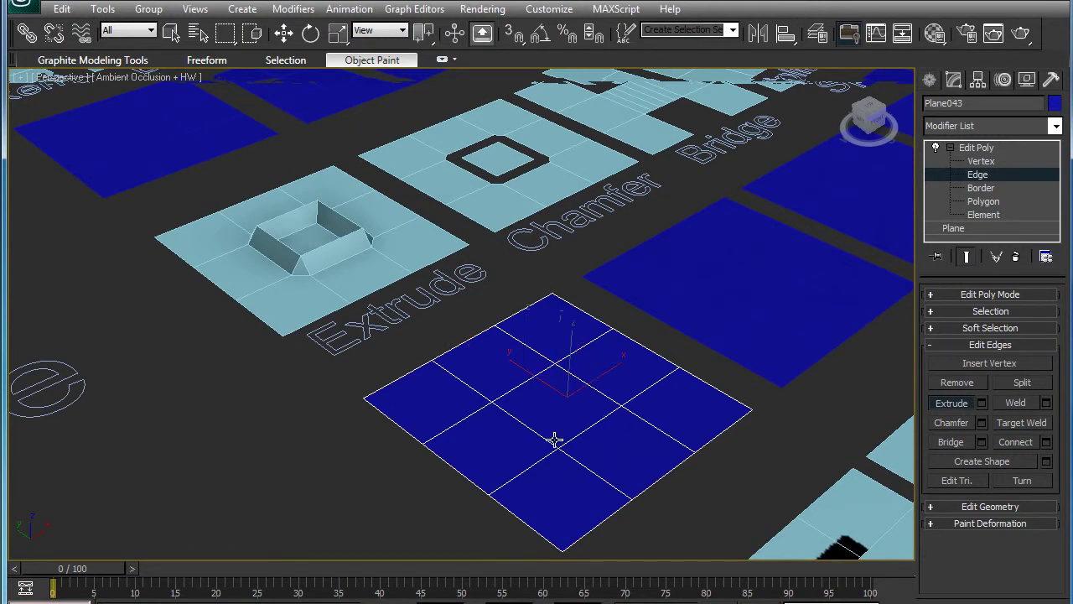
mouse_move(515, 374)
left_mouse_down()
mouse_move(568, 353)
mouse_move(578, 378)
mouse_move(567, 439)
mouse_move(532, 390)
mouse_move(578, 331)
mouse_move(647, 421)
mouse_move(604, 470)
mouse_move(582, 345)
mouse_move(628, 330)
mouse_move(523, 323)
mouse_move(504, 409)
mouse_move(511, 444)
mouse_move(559, 450)
mouse_move(558, 470)
mouse_move(545, 453)
mouse_move(560, 406)
mouse_move(582, 433)
mouse_move(584, 422)
mouse_move(531, 390)
left_mouse_up()
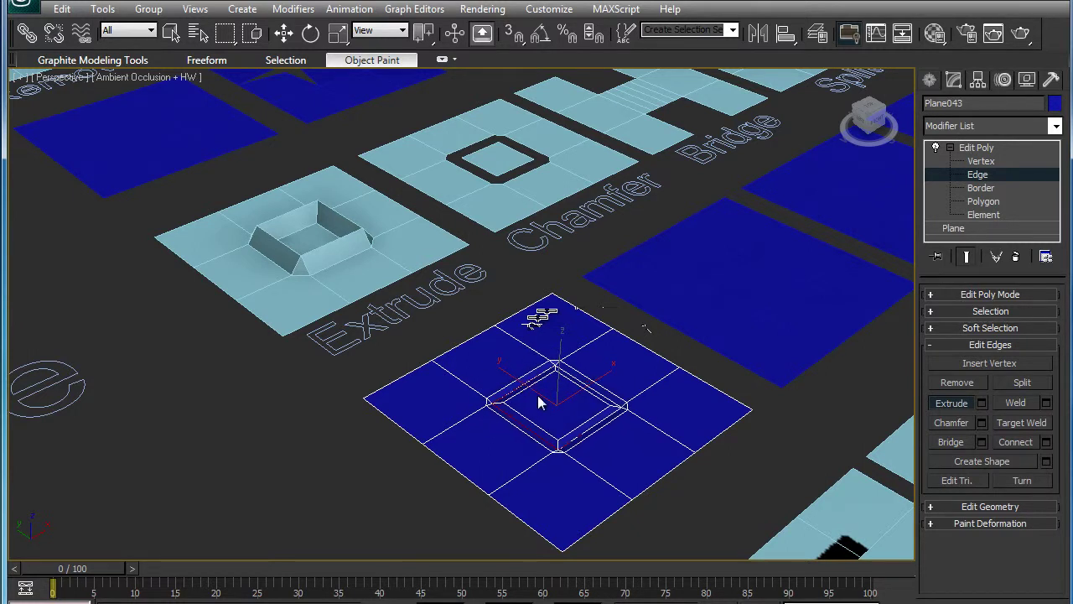
scroll(551, 389, "up", 3)
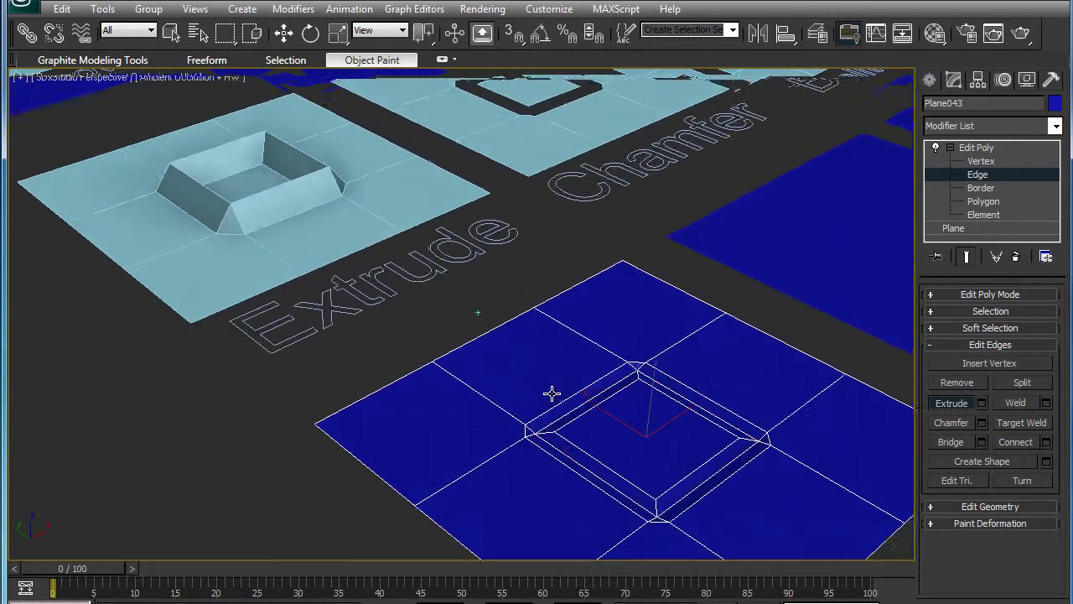
scroll(545, 400, "up", 2)
middle_click_drag(545, 400, 559, 398, "alt")
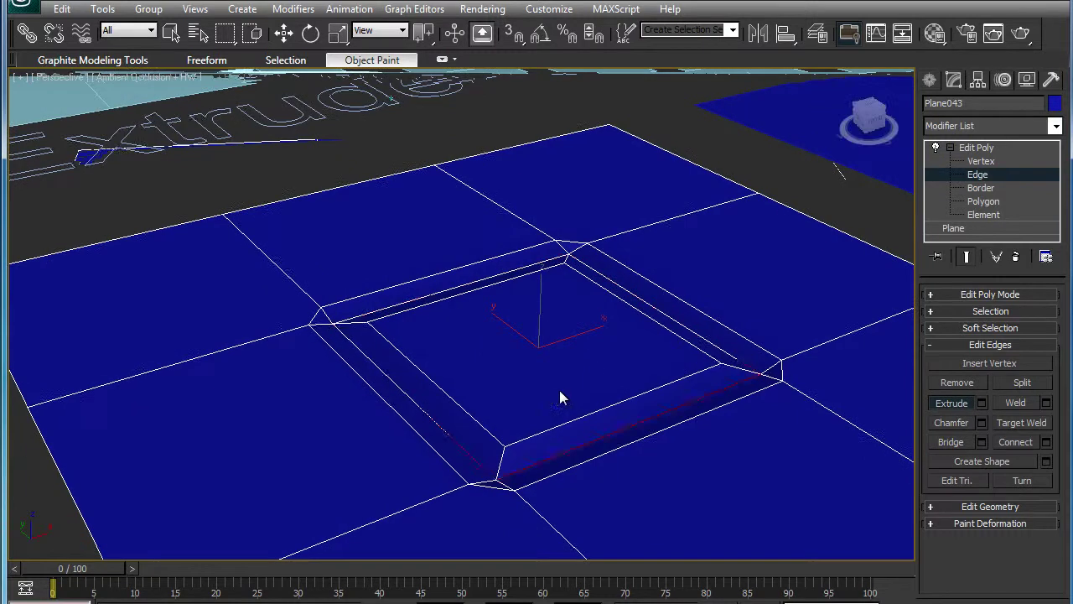
middle_click_drag(610, 362, 615, 386, "alt")
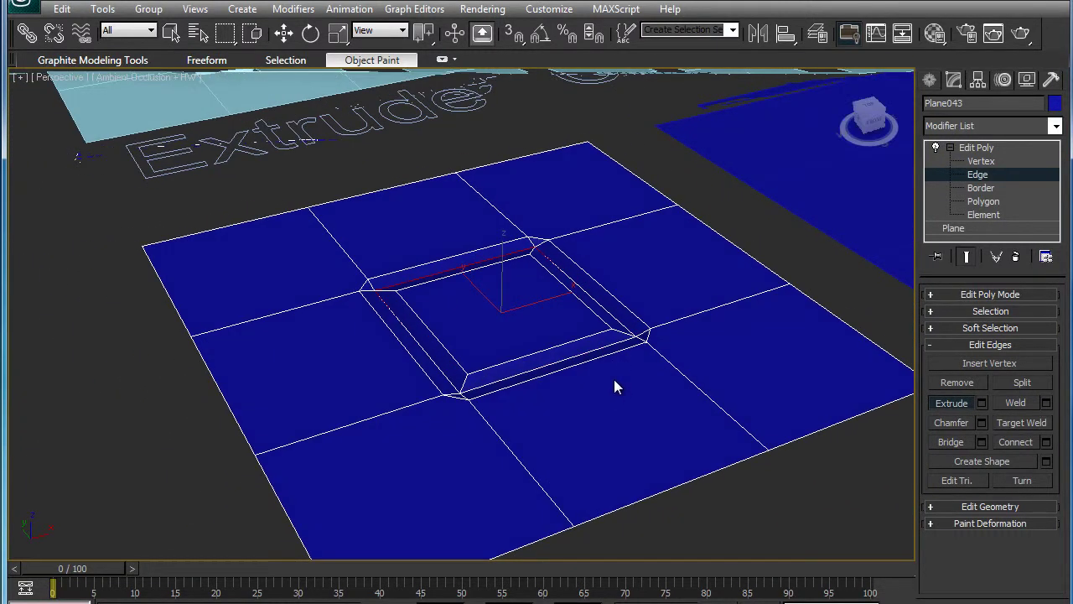
key("ctrl+z")
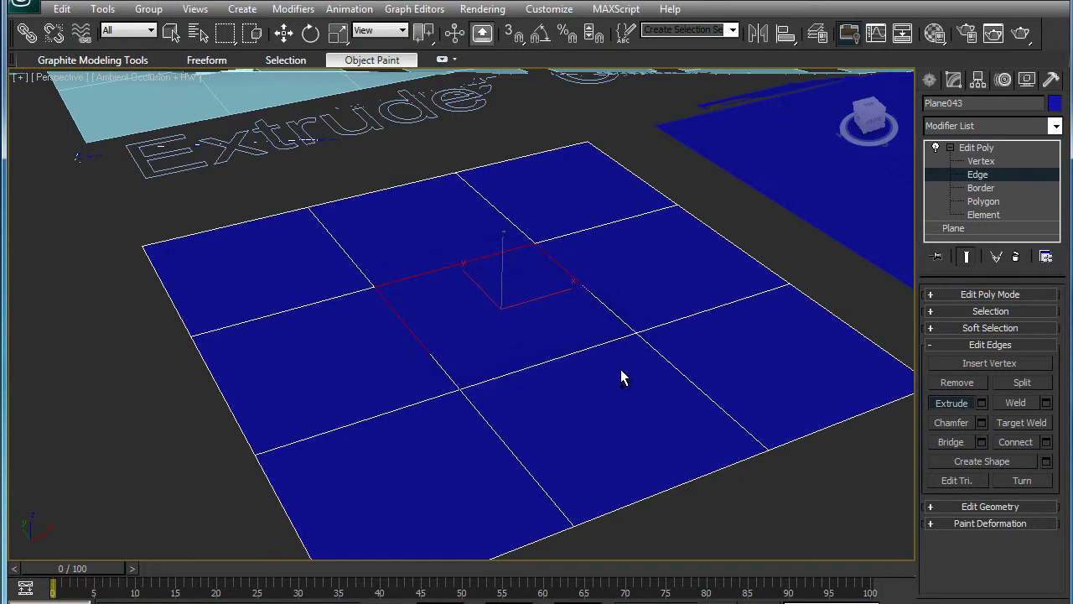
Extrude the central square edges twice into a stepped ridge, 5,683 cm high and 5,835 cm wide.
left_click(981, 403)
left_click_drag(615, 285, 642, 279)
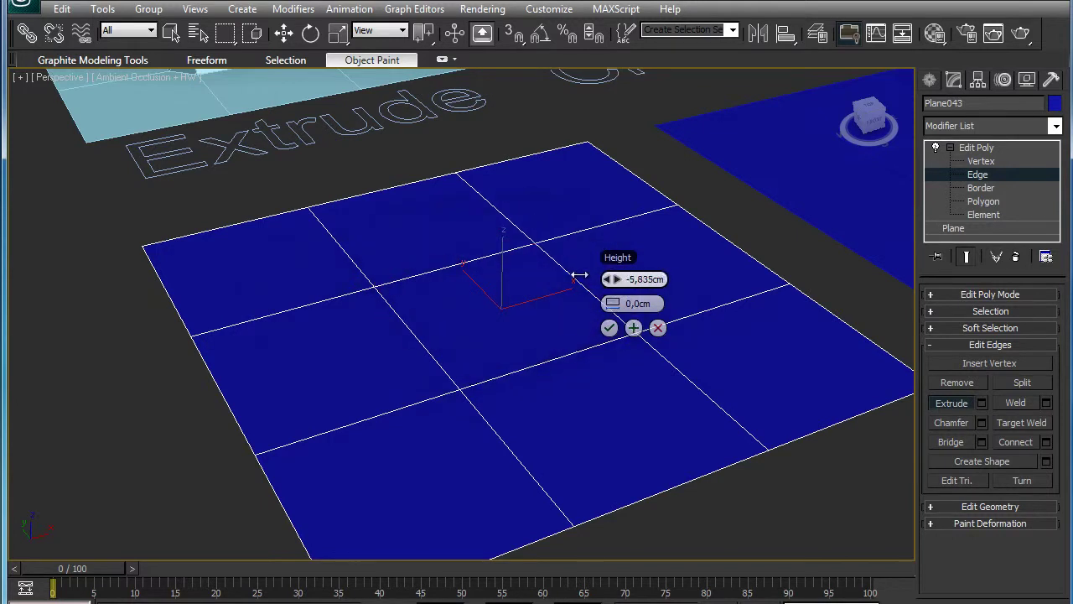
mouse_move(642, 278)
left_mouse_down()
mouse_move(668, 304)
mouse_move(582, 274)
mouse_move(515, 271)
mouse_move(529, 270)
left_mouse_up()
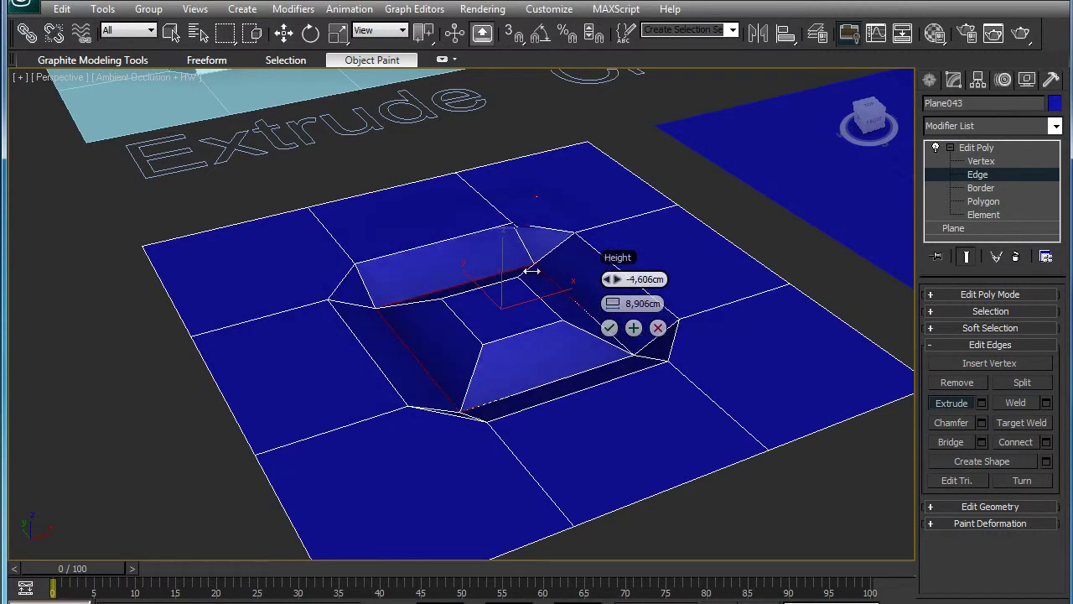
left_click(634, 327)
mouse_move(617, 304)
left_mouse_down()
mouse_move(653, 300)
mouse_move(587, 324)
mouse_move(620, 300)
mouse_move(618, 326)
left_mouse_up()
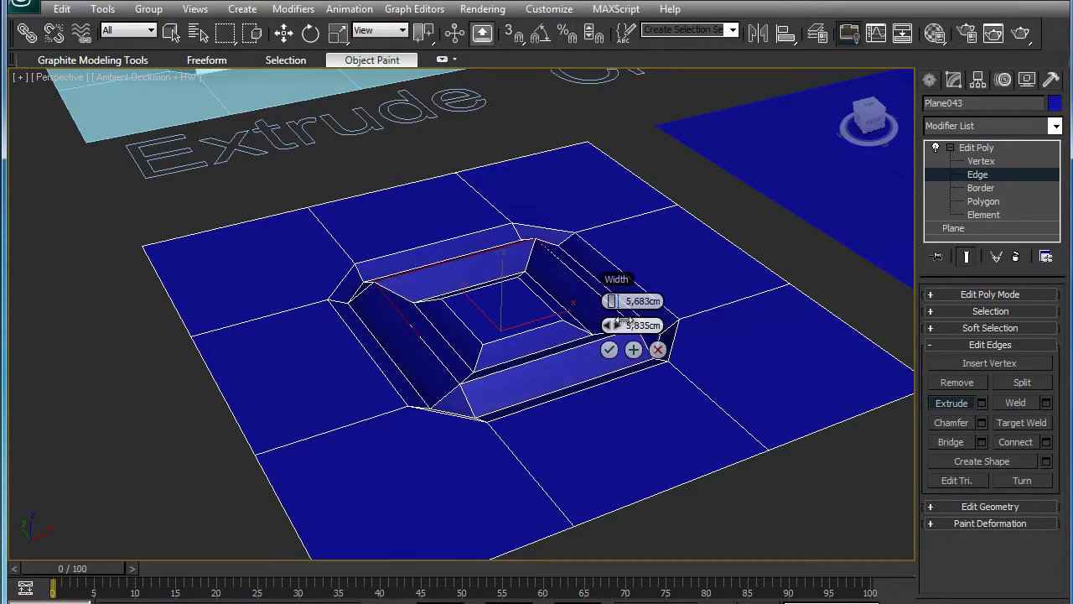
mouse_move(618, 325)
middle_mouse_down("alt")
mouse_move(620, 306)
mouse_move(578, 361)
mouse_move(609, 300)
mouse_move(574, 366)
middle_mouse_up("alt")
left_click(567, 371)
scroll(605, 301, "down", 3)
Select the blue Chamfer plane, add an Edit Poly modifier, and switch to Edge level.
left_click(985, 150)
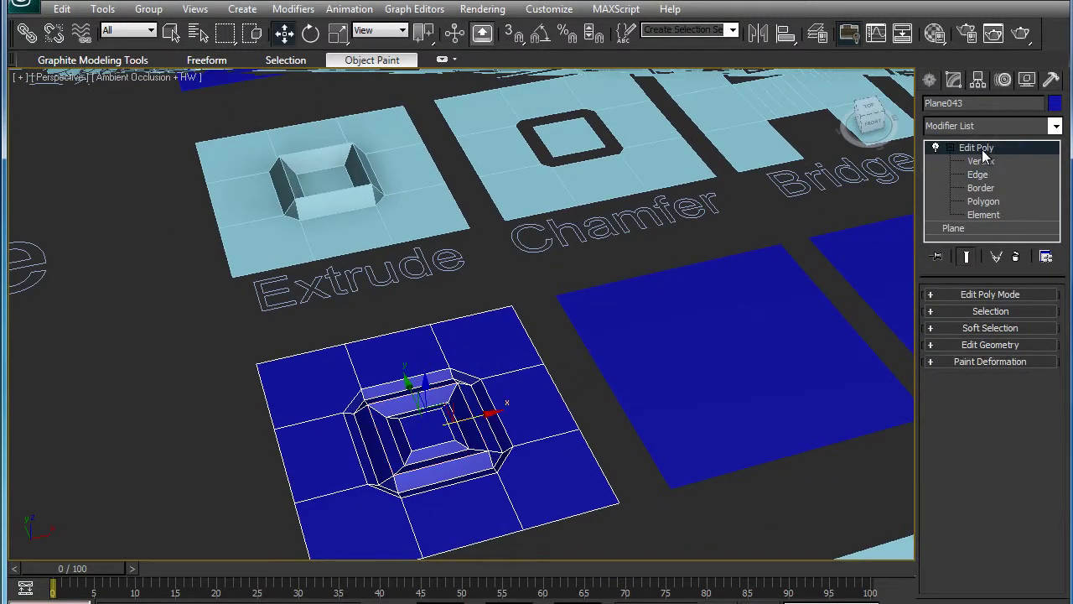
left_click(734, 350)
key("z")
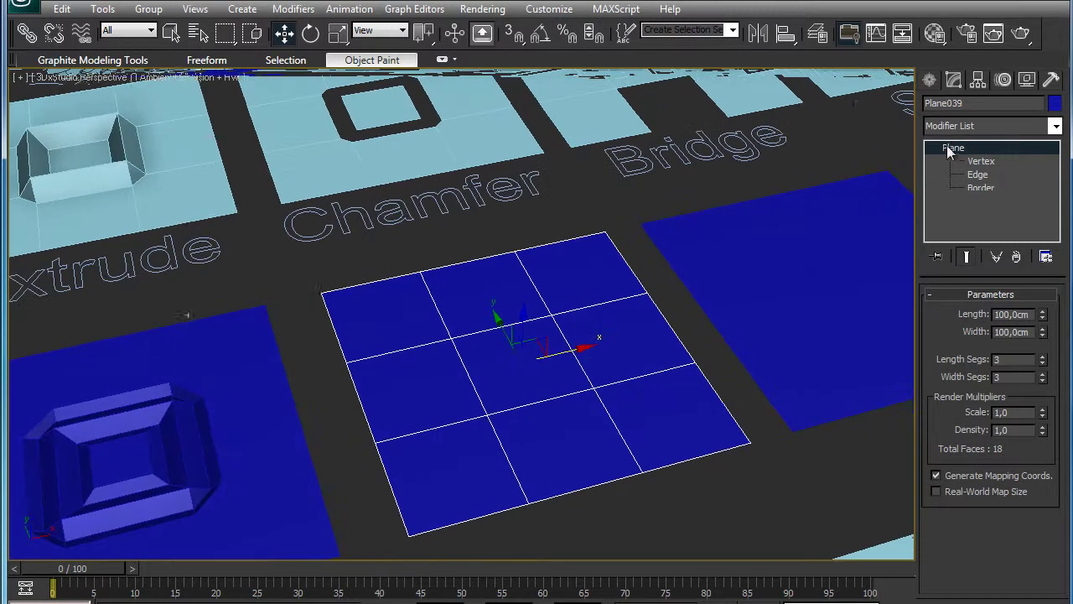
left_click(965, 125)
left_click(956, 573)
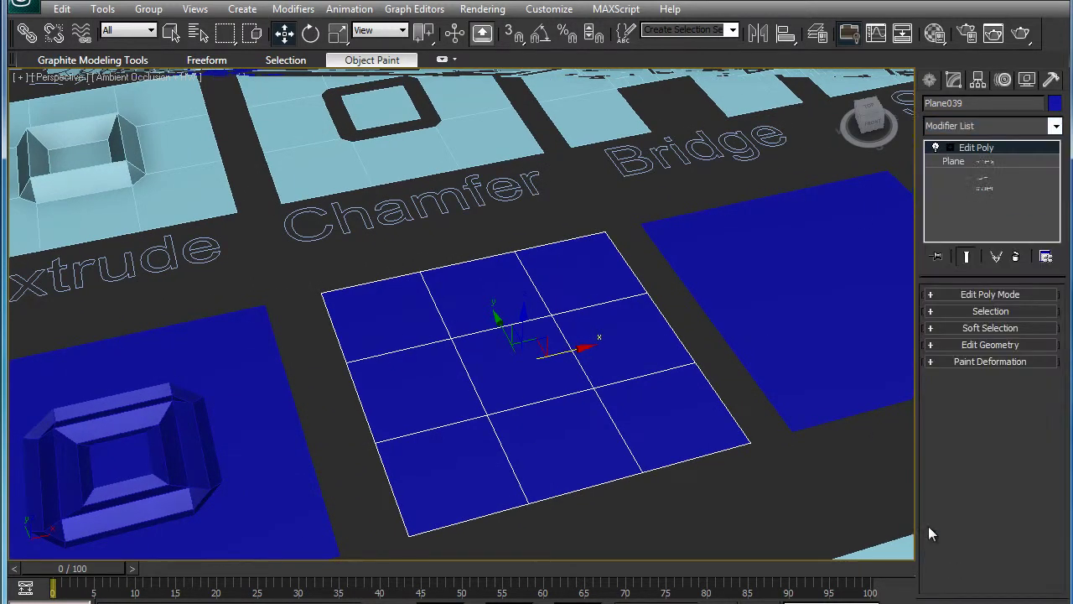
scroll(905, 315, "up", 2)
left_click(951, 147)
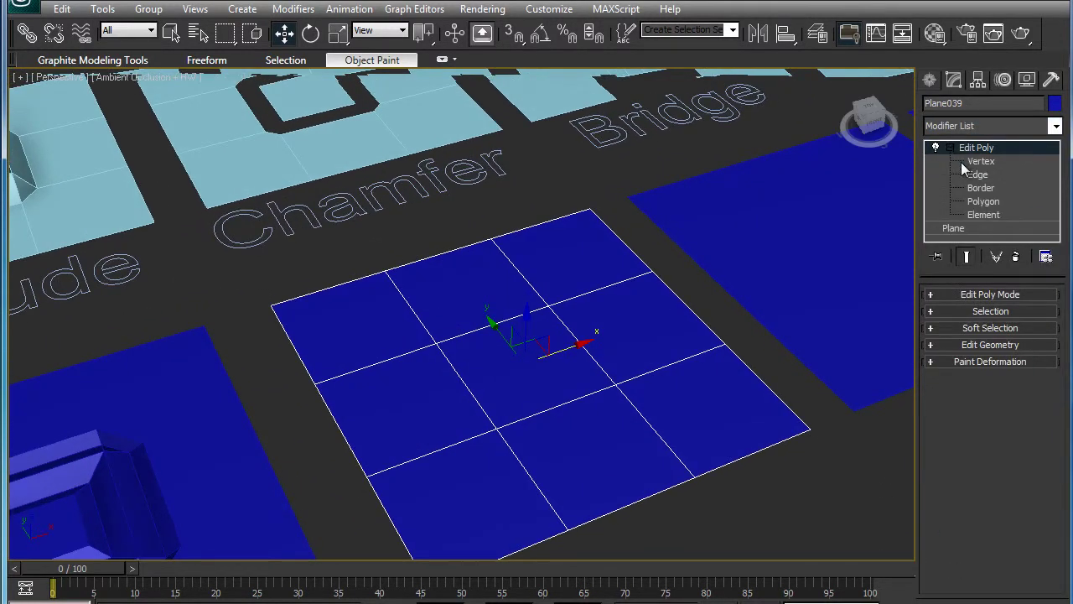
left_click(976, 175)
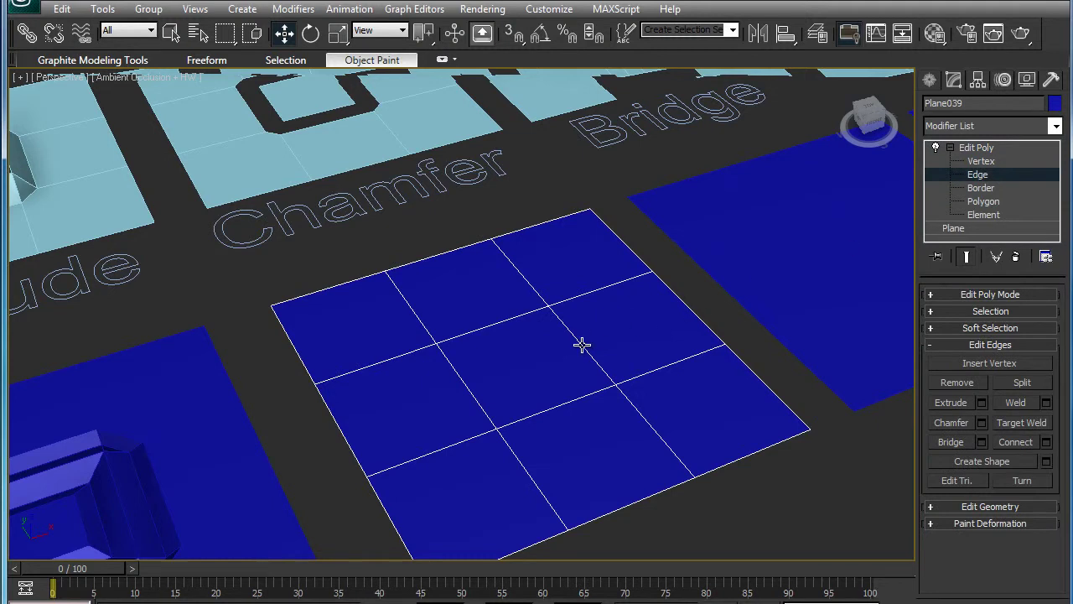
Try interactive chamfers on interior grid edges, then undo them to leave the grid plain.
left_click(585, 346)
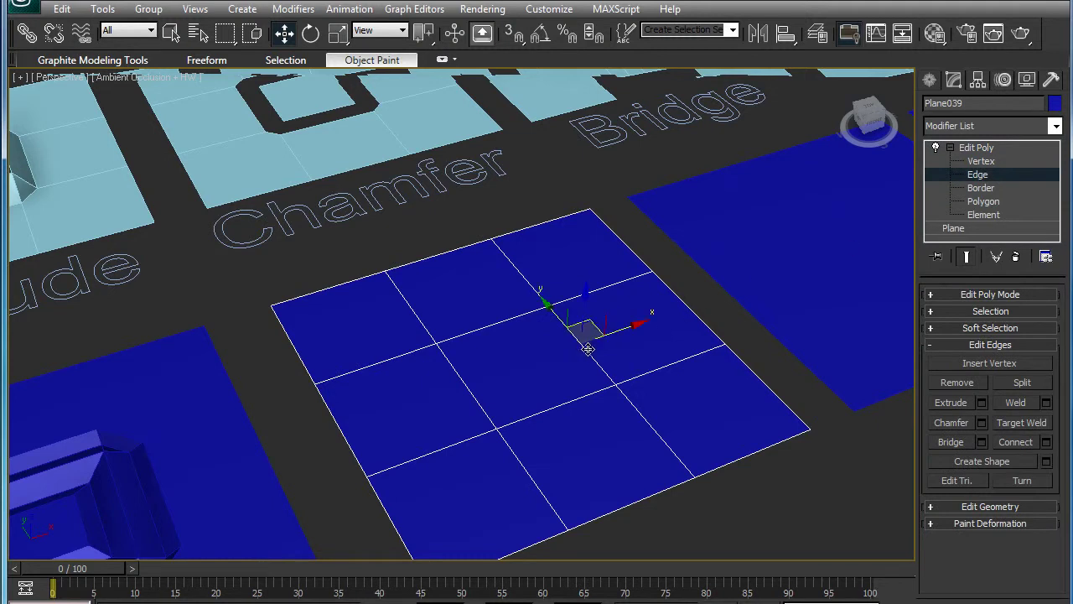
left_click(951, 422)
mouse_move(595, 357)
left_mouse_down()
mouse_move(605, 337)
mouse_move(612, 349)
mouse_move(612, 331)
left_mouse_up()
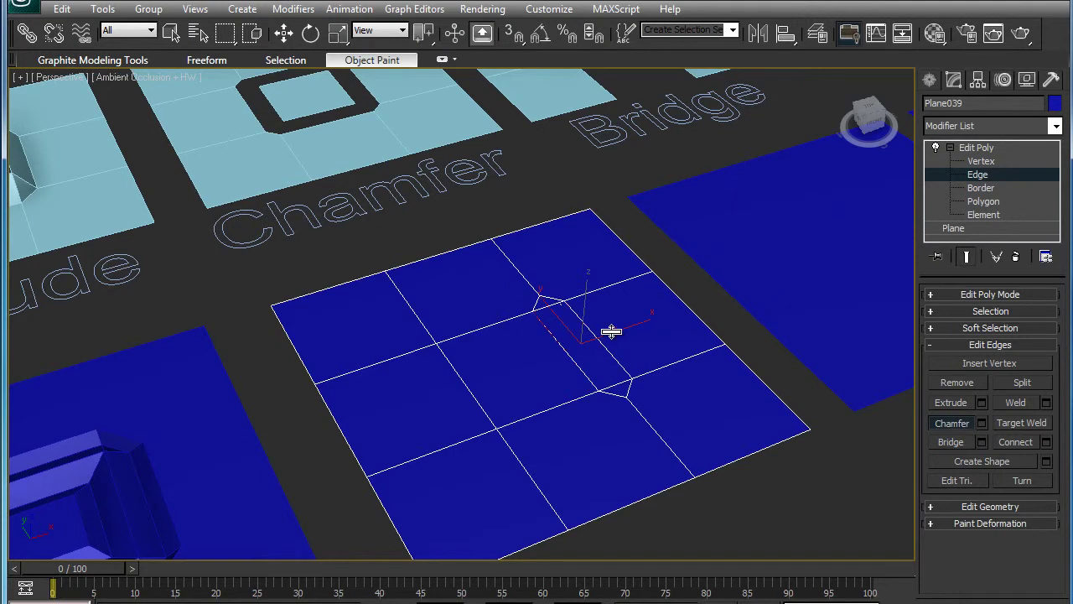
mouse_move(565, 398)
left_mouse_down()
mouse_move(567, 406)
mouse_move(524, 386)
left_mouse_up()
left_click(414, 350)
left_click_drag(409, 354, 397, 337)
key("ctrl+z")
key("ctrl+z")
key("ctrl+z")
key("ctrl+z")
left_click_drag(476, 399, 479, 380)
left_click(538, 405, "ctrl")
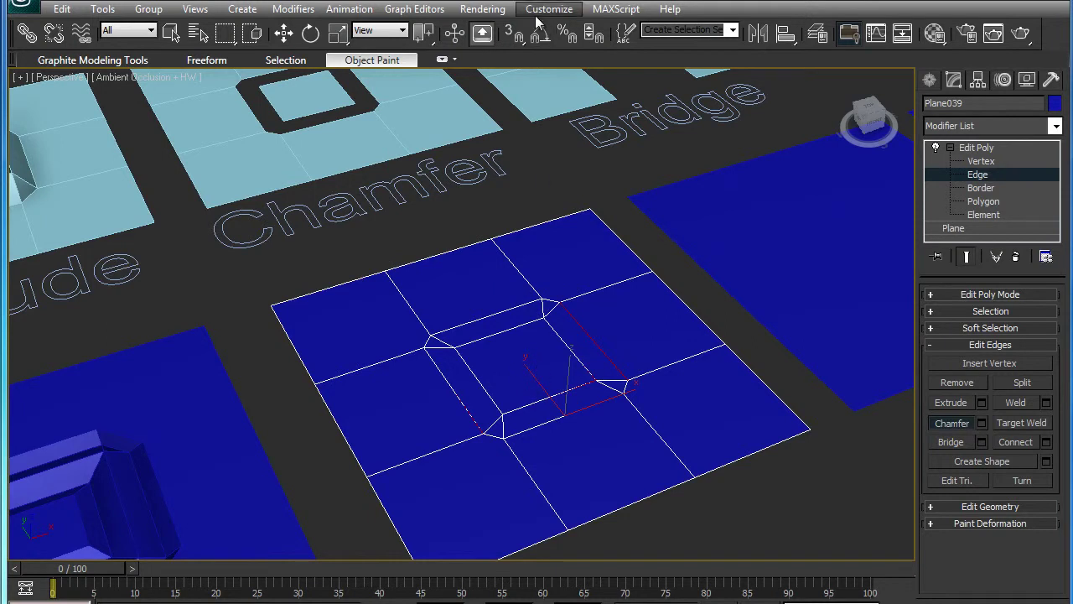
key("ctrl+z")
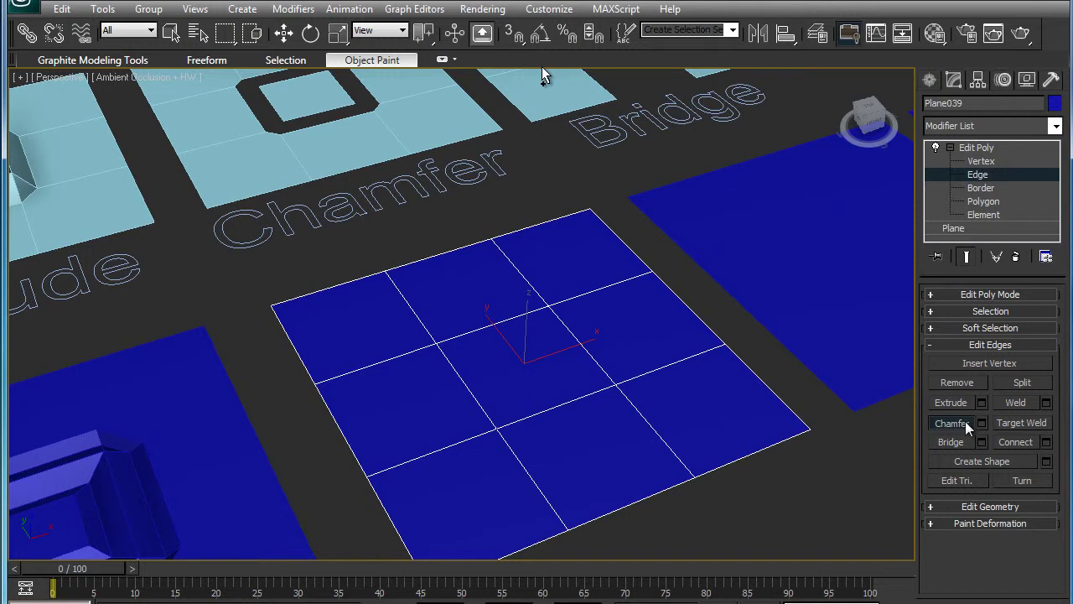
Set the Chamfer caddy to 4 segments for the central square edges.
left_click(982, 422)
left_click_drag(633, 318, 703, 319)
left_click(708, 356)
left_click(709, 357)
left_click(709, 356)
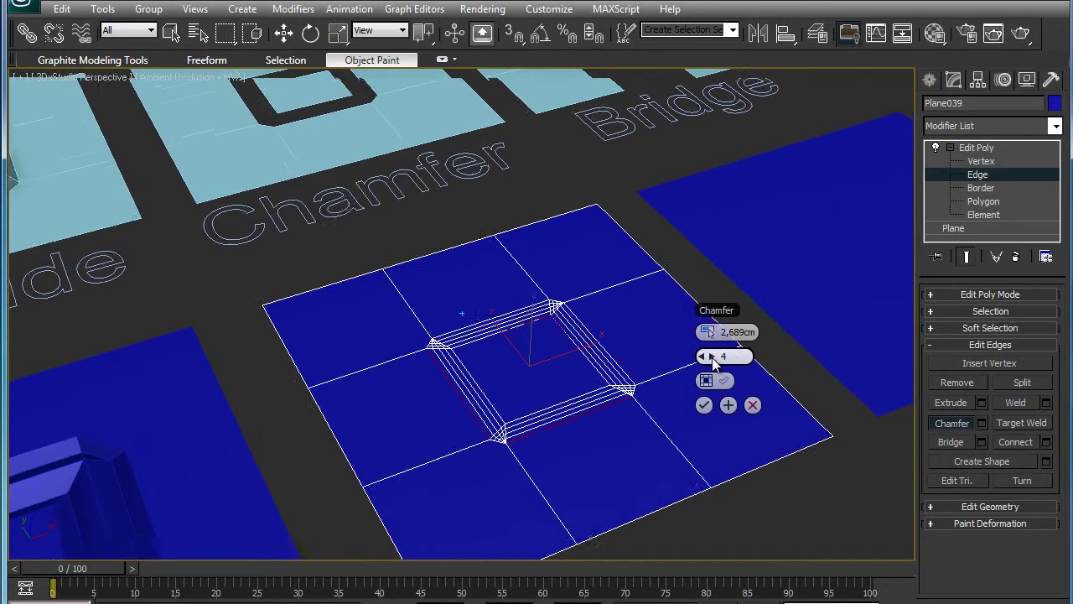
scroll(713, 359, "up", 2)
scroll(715, 356, "up", 2)
scroll(717, 354, "up", 2)
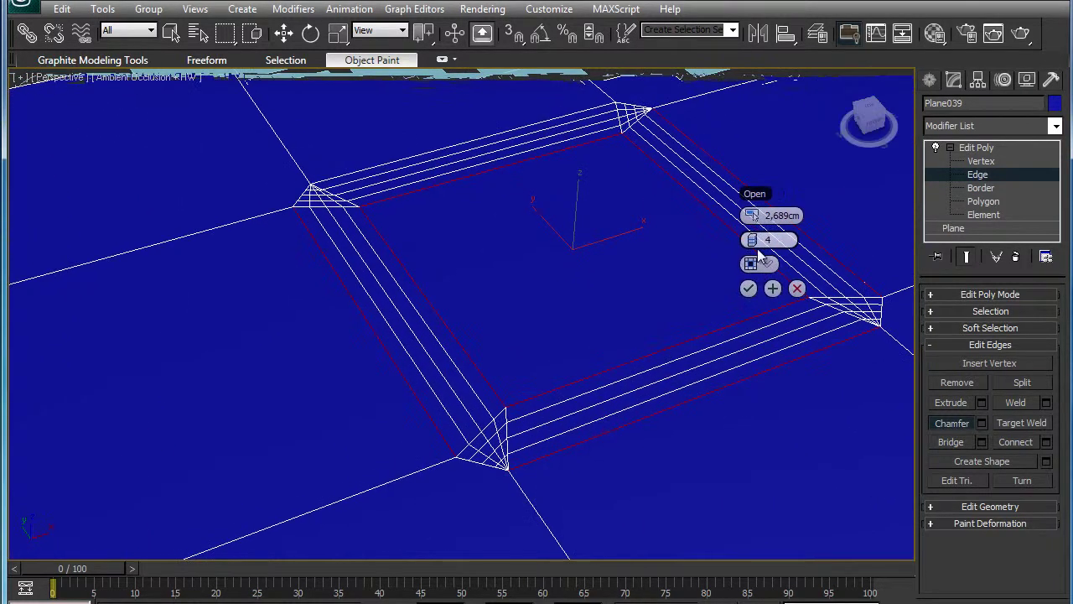
left_click(750, 240)
left_click(750, 240)
left_click(750, 240)
left_click(758, 241)
left_click(759, 241)
left_click(758, 241)
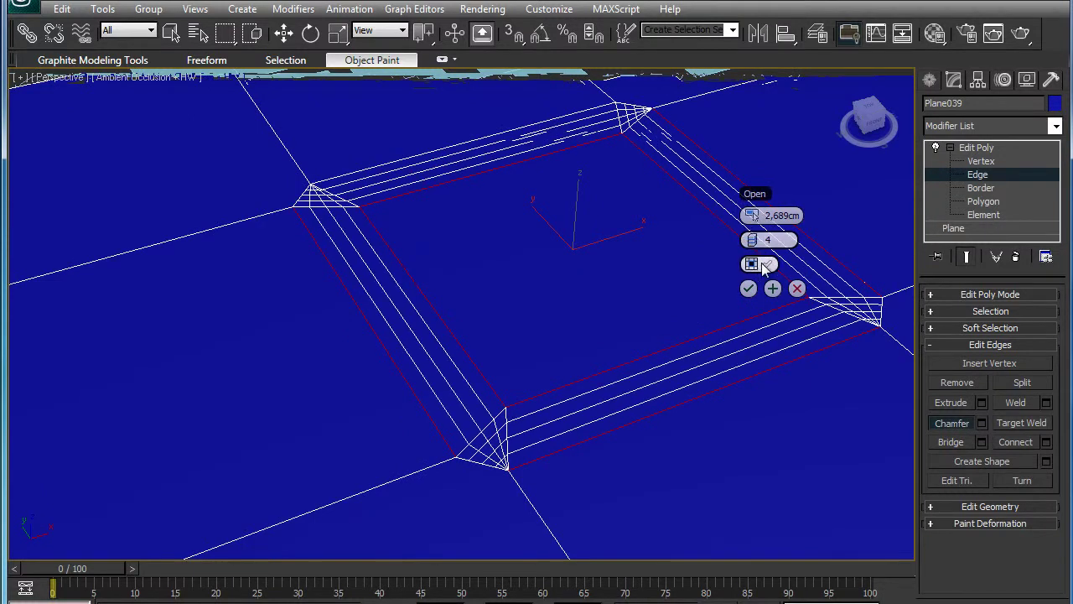
Test the Open option, widen the chamfer amount to 8,678 cm, and commit it.
left_click(765, 263)
left_click(765, 263)
left_click_drag(750, 215, 783, 218)
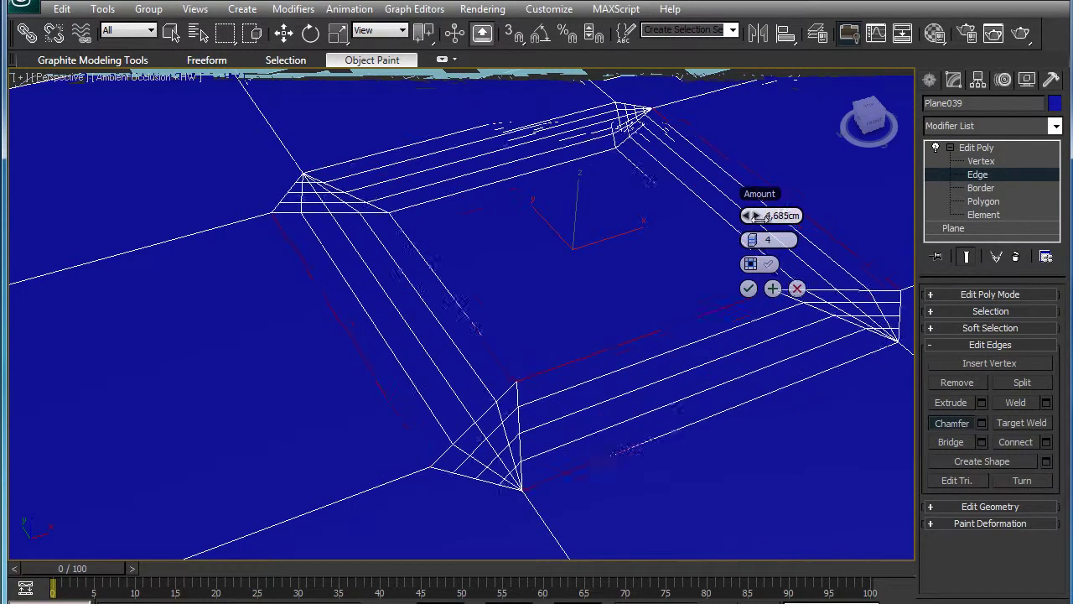
key("z")
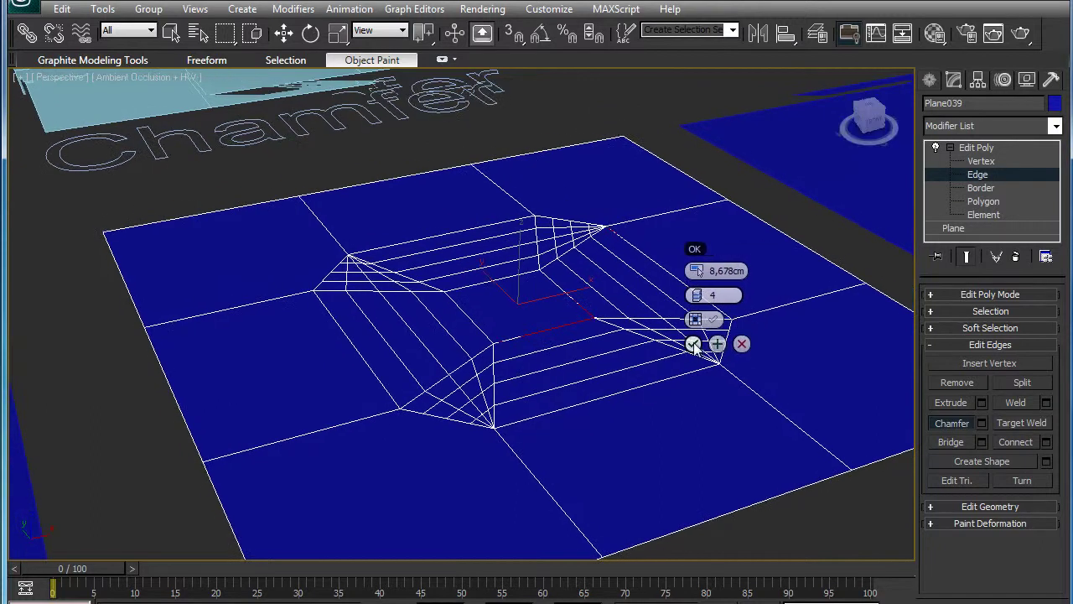
left_click(694, 346)
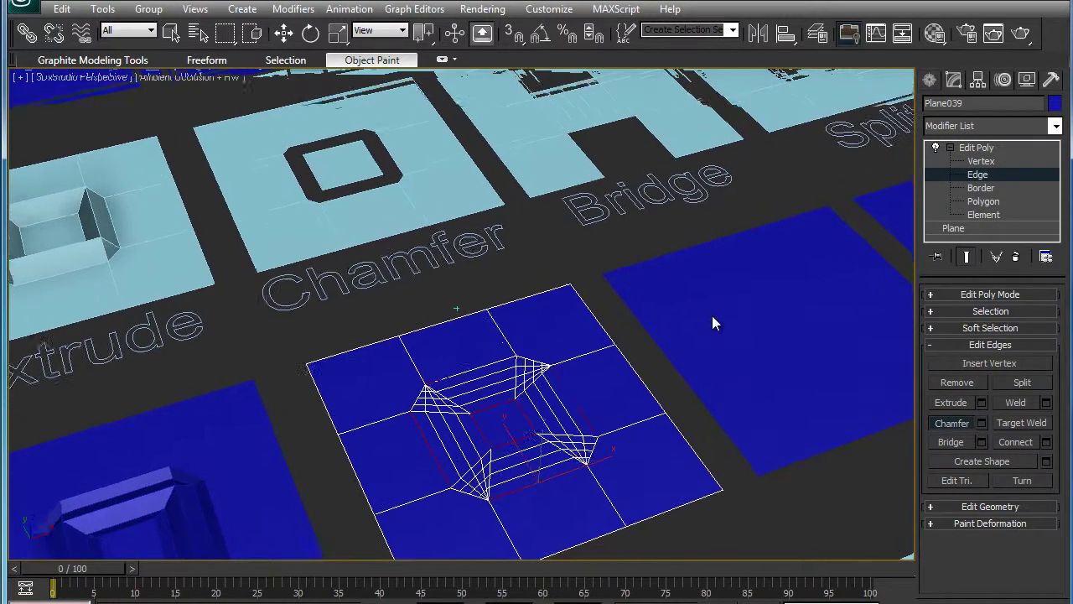
Select the Bridge demo plane (Plane040) and add an Edit Poly modifier.
left_click(990, 151)
left_click(684, 369)
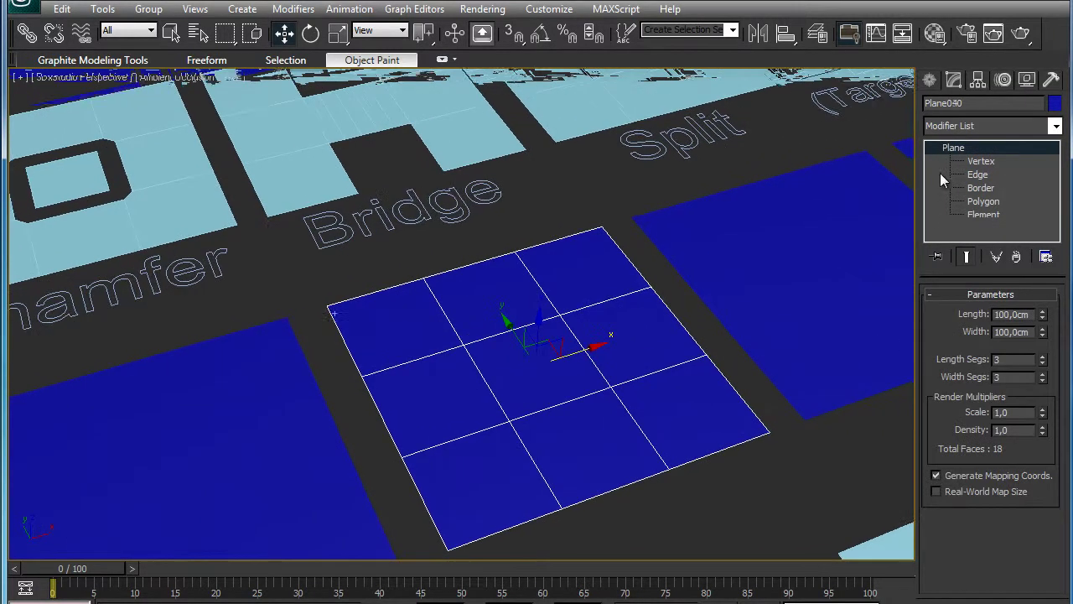
left_click(964, 126)
left_click(973, 575)
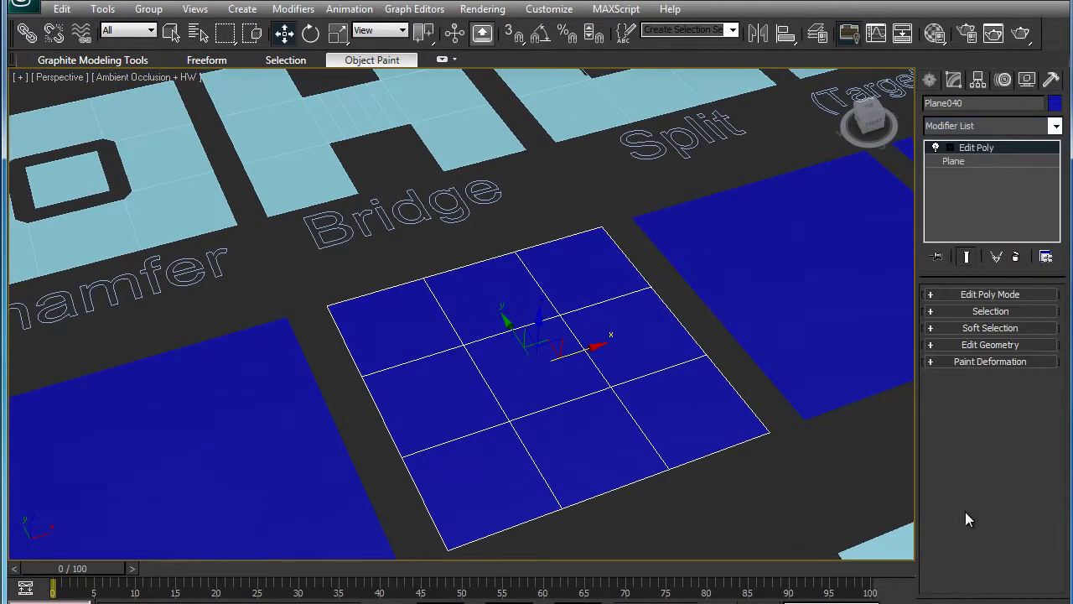
key("z")
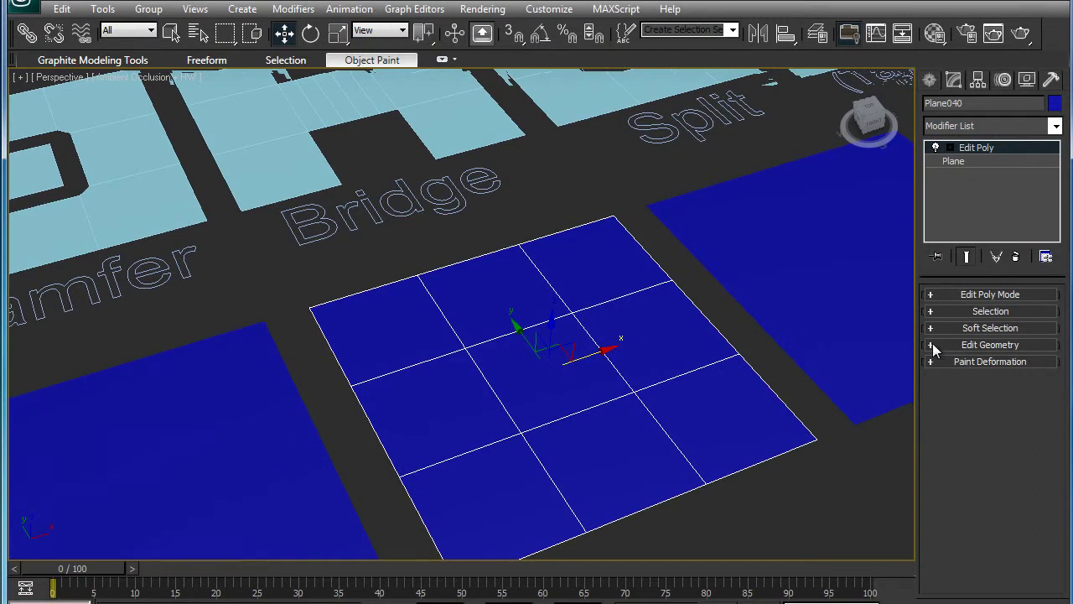
left_click(935, 347)
left_click(938, 293)
left_click(951, 148)
left_click(981, 175)
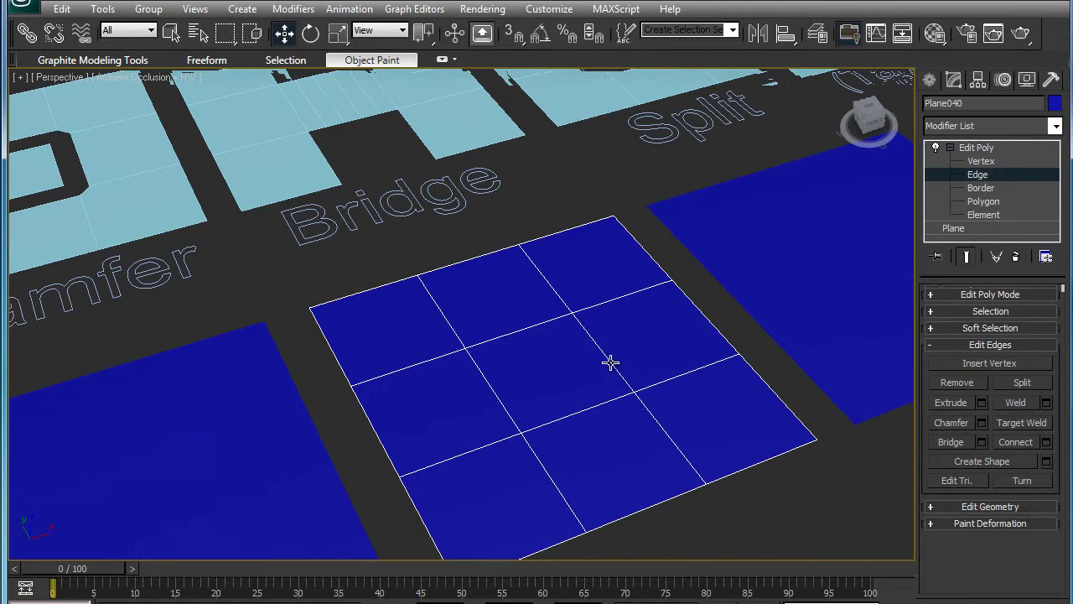
Delete the middle column of polygons, splitting the plane into two strips.
left_click(984, 202)
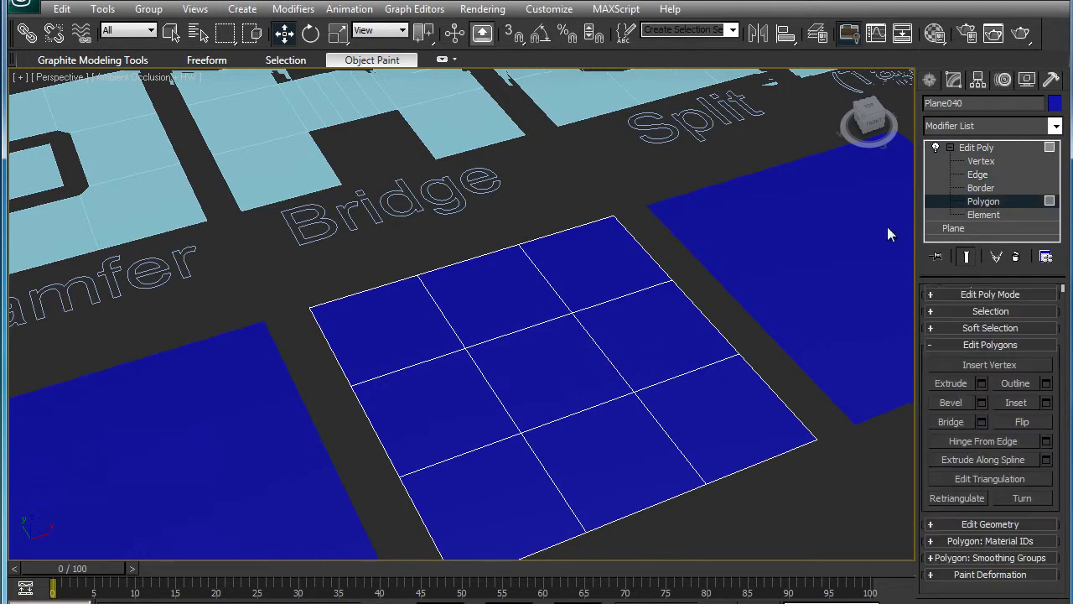
left_click(506, 314)
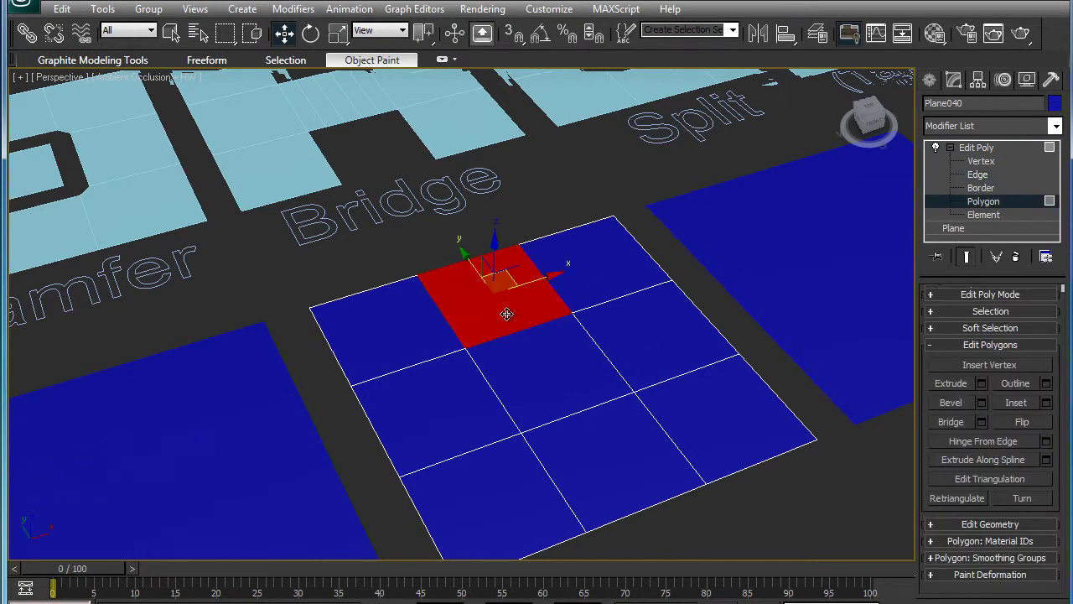
key("Delete")
left_click(553, 378)
key("Delete")
left_click(637, 457)
key("Delete")
Select the two strips' facing inner edges and try a quick bridge, then undo it.
left_click(978, 175)
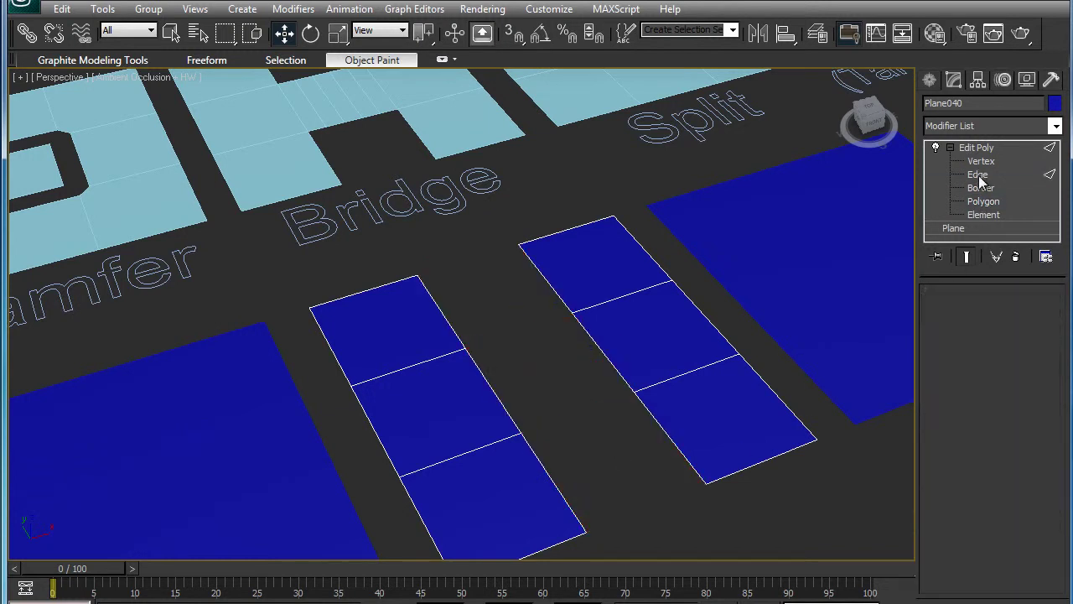
left_click(610, 361)
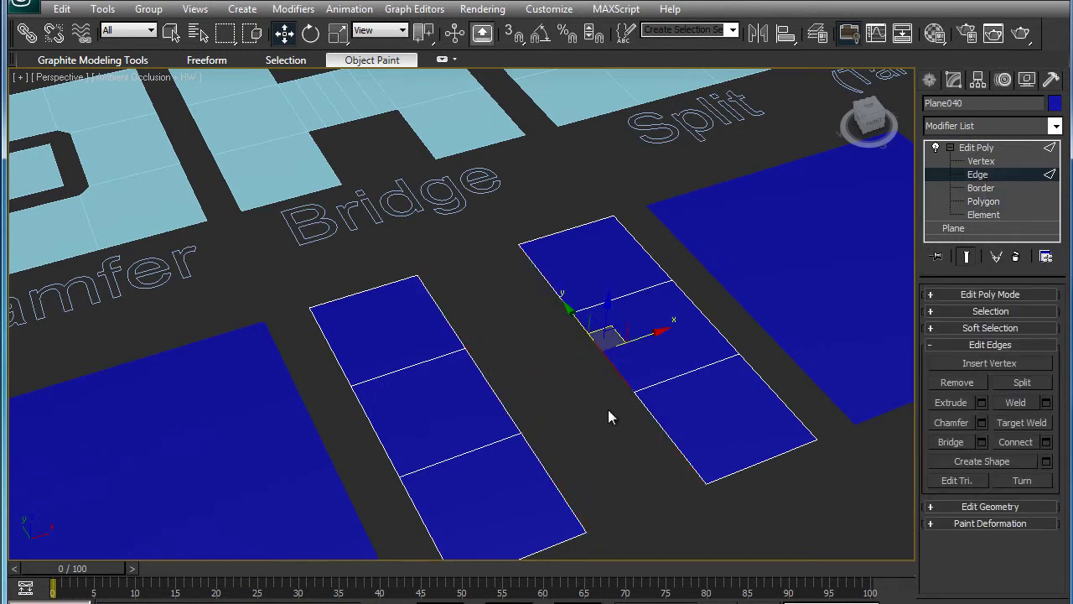
left_click(503, 405, "ctrl")
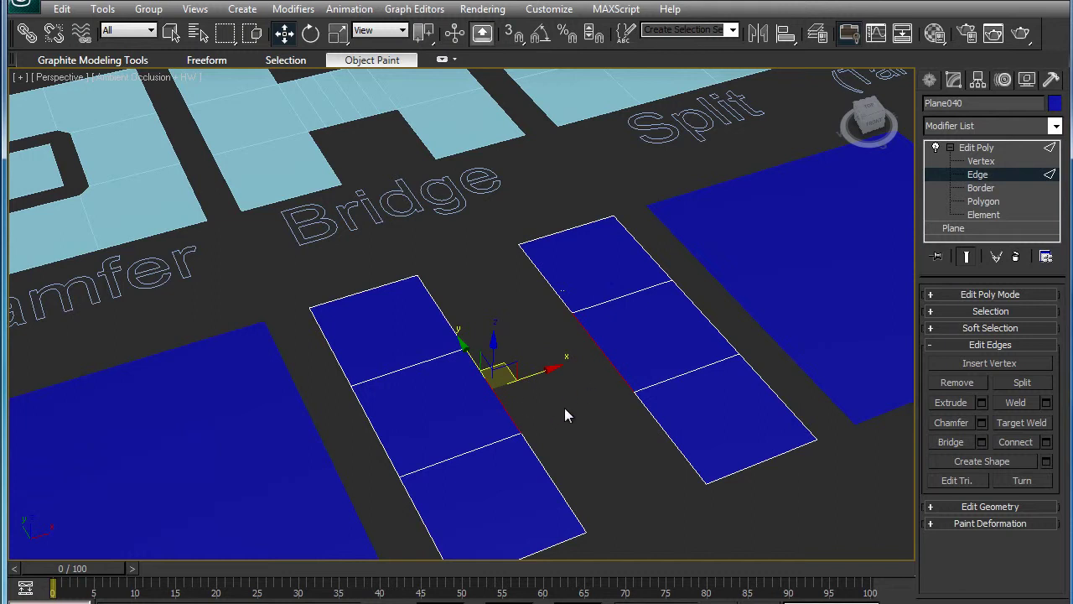
left_click(948, 442)
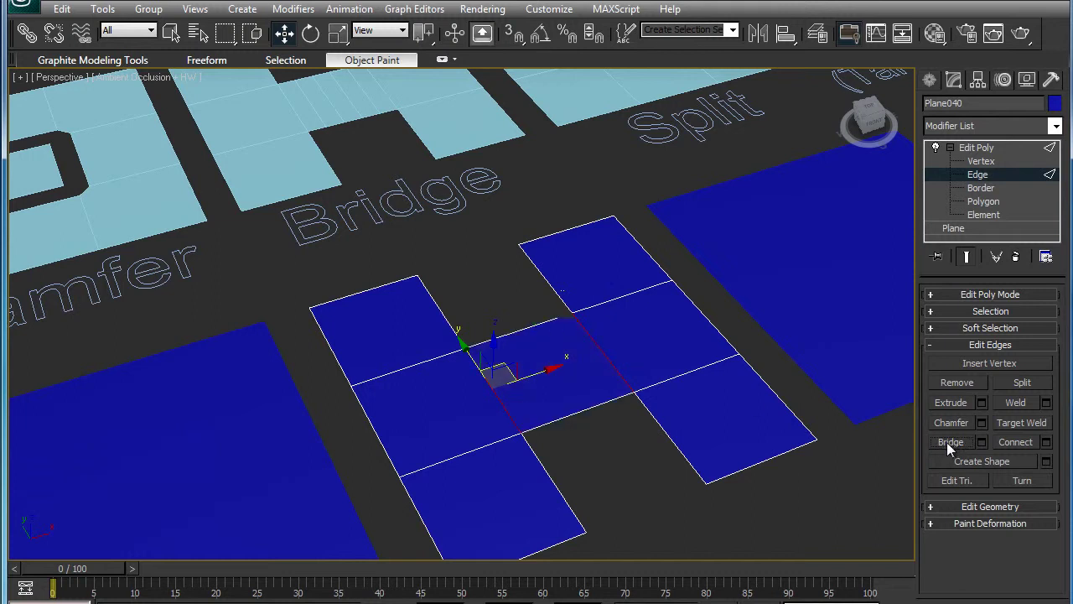
key("ctrl+z")
Bridge the two edges with 7 segments using the Bridge settings caddy.
left_click(982, 441)
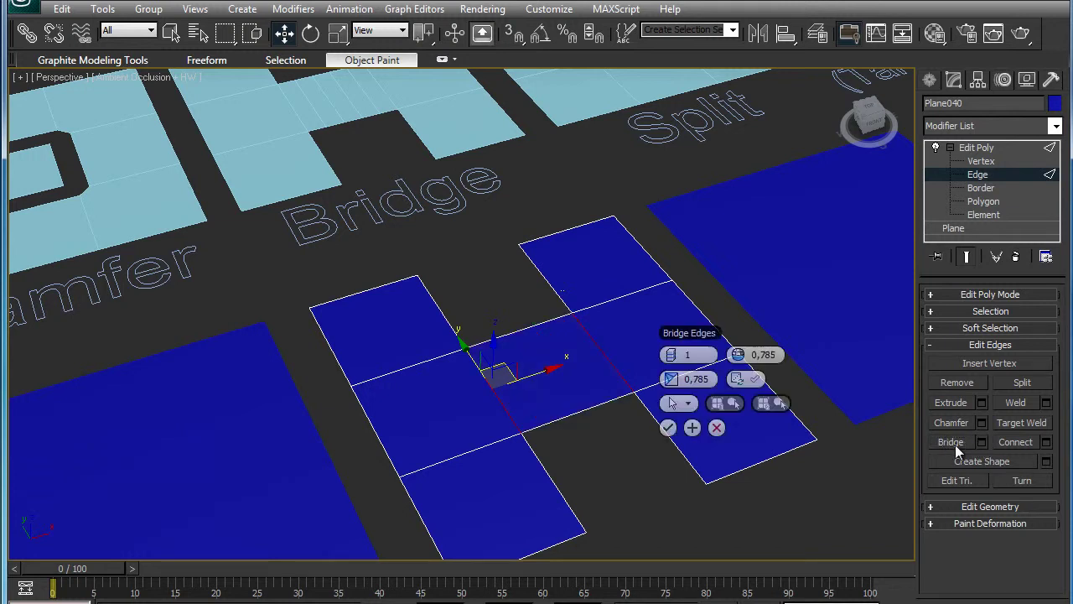
mouse_move(693, 337)
left_mouse_down()
mouse_move(717, 288)
mouse_move(709, 279)
mouse_move(709, 293)
left_mouse_up()
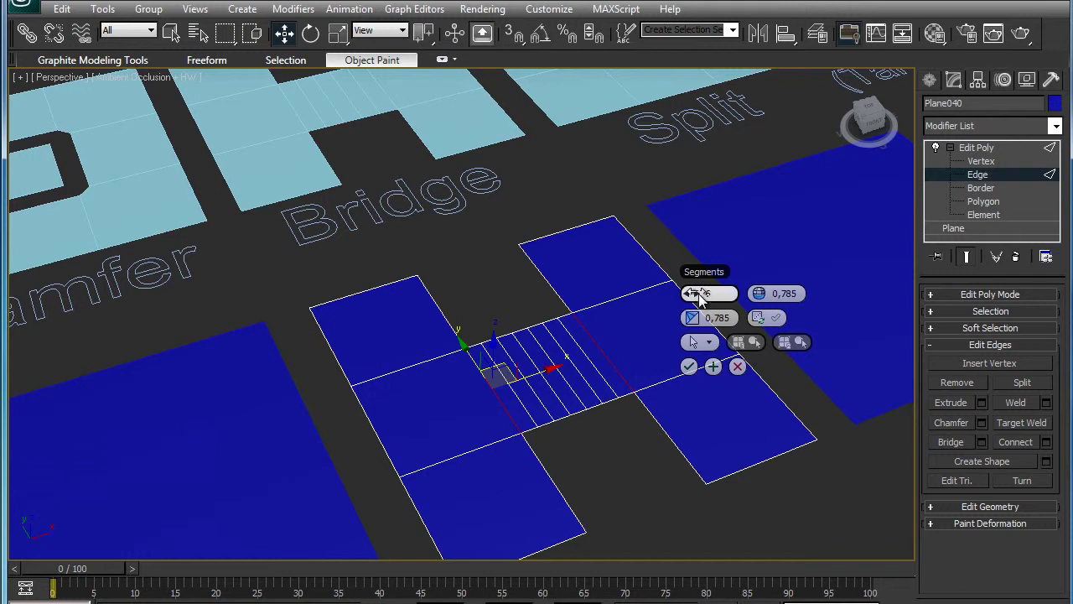
left_click_drag(767, 294, 774, 294)
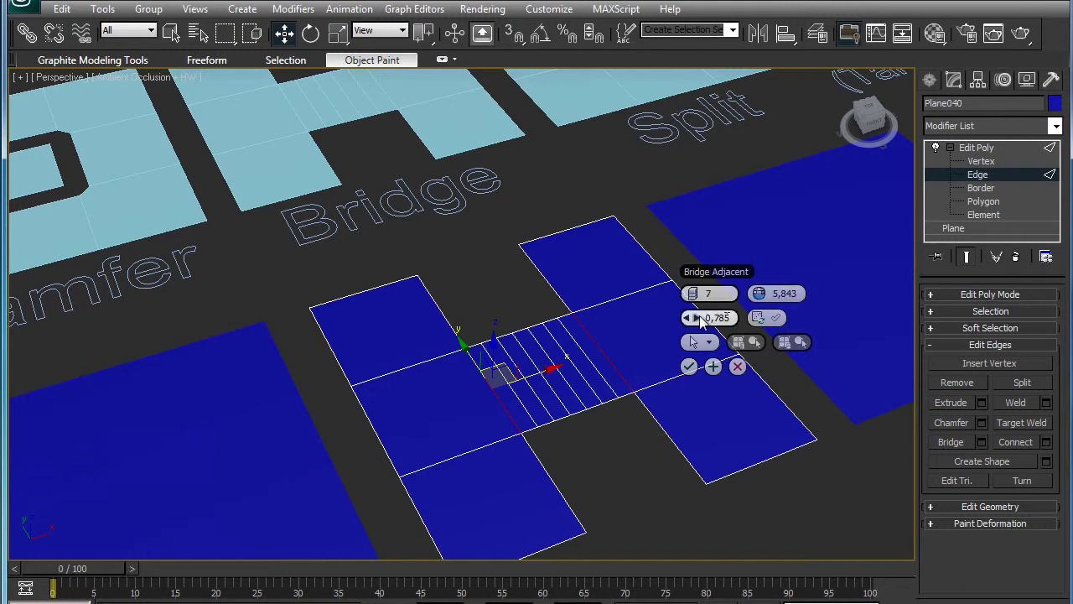
left_click(777, 319)
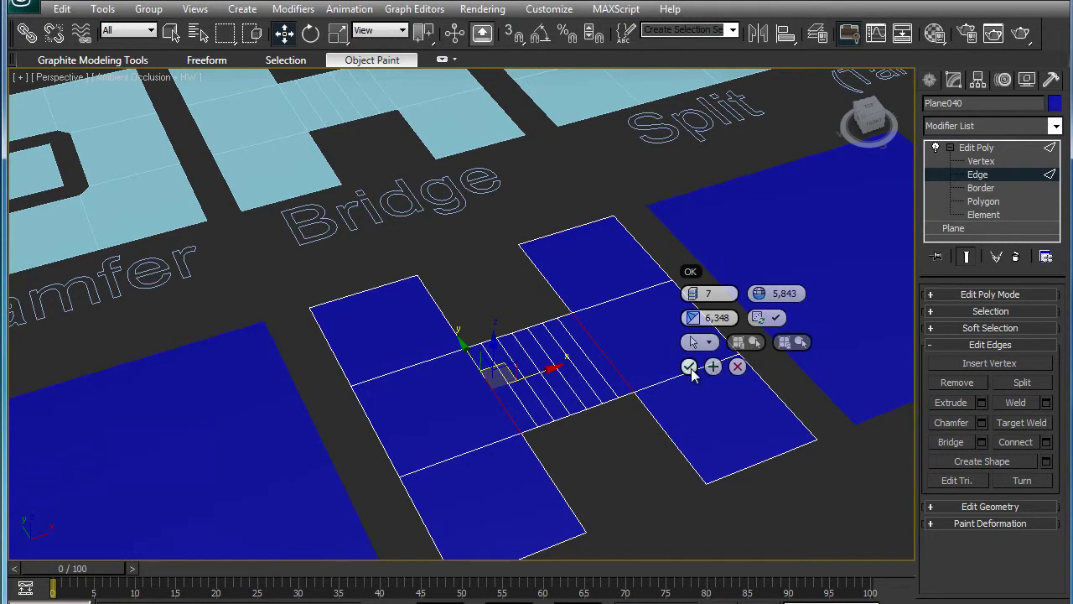
left_click(688, 366)
mouse_move(672, 445)
middle_mouse_down("alt")
mouse_move(662, 383)
mouse_move(604, 371)
middle_mouse_up("alt")
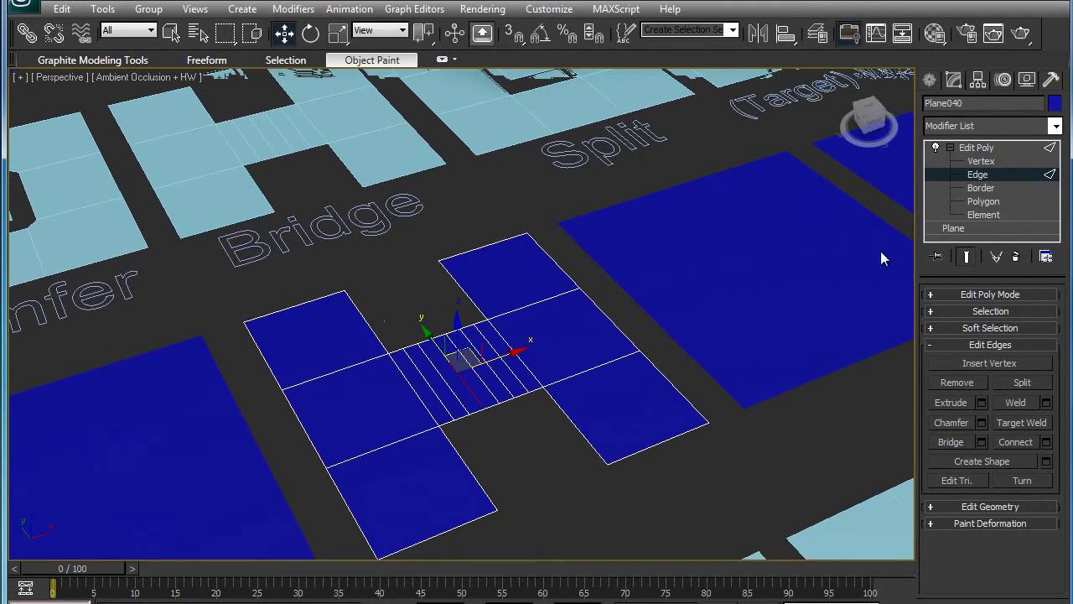
Add an Edit Poly modifier to the Split plane and switch to Edge level.
left_click(980, 148)
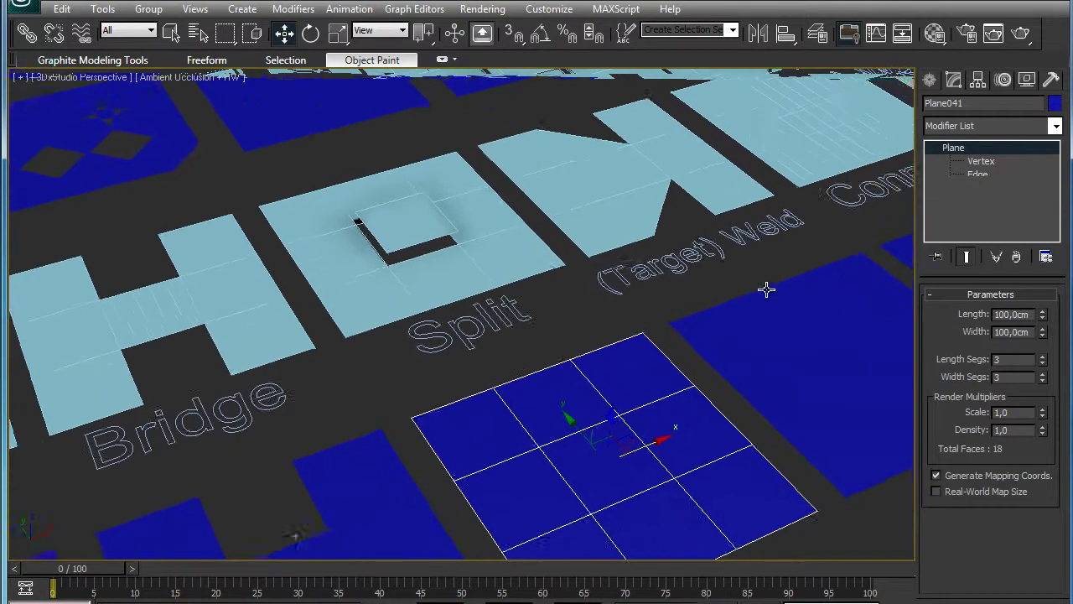
left_click(964, 126)
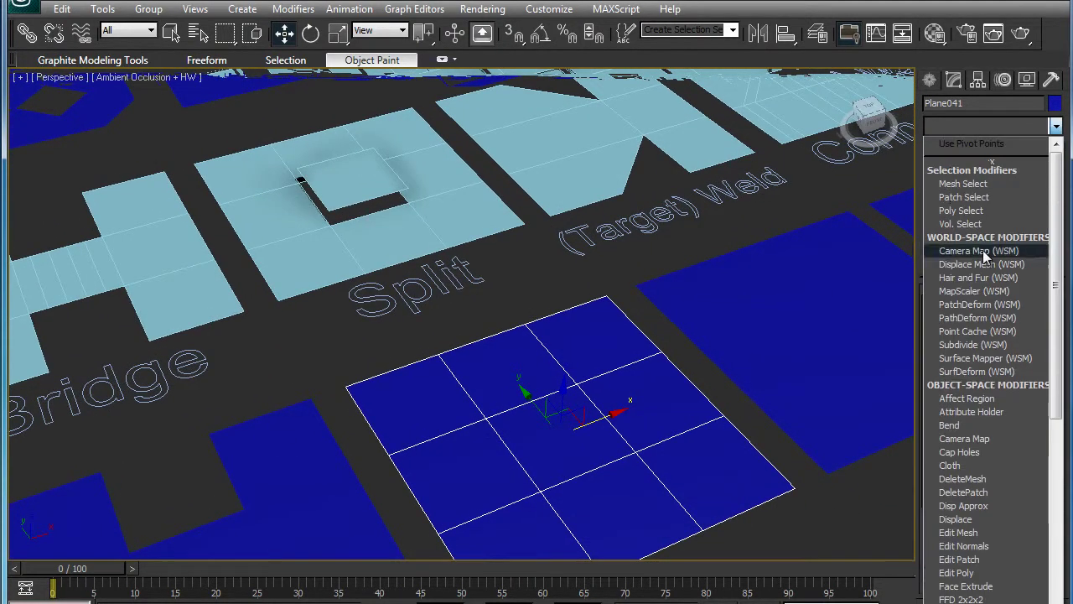
left_click(958, 572)
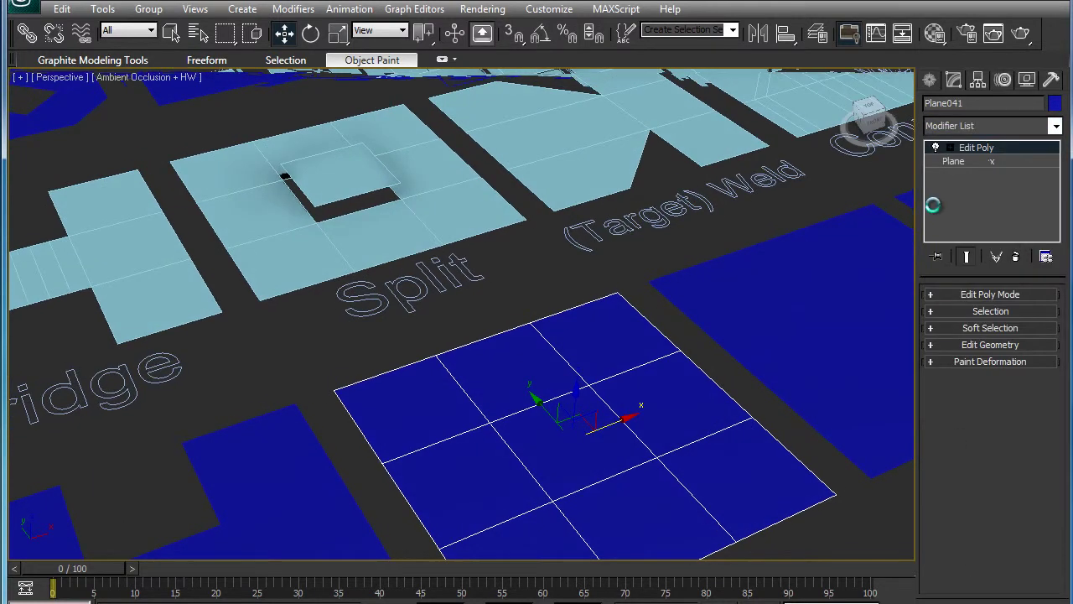
left_click(979, 175)
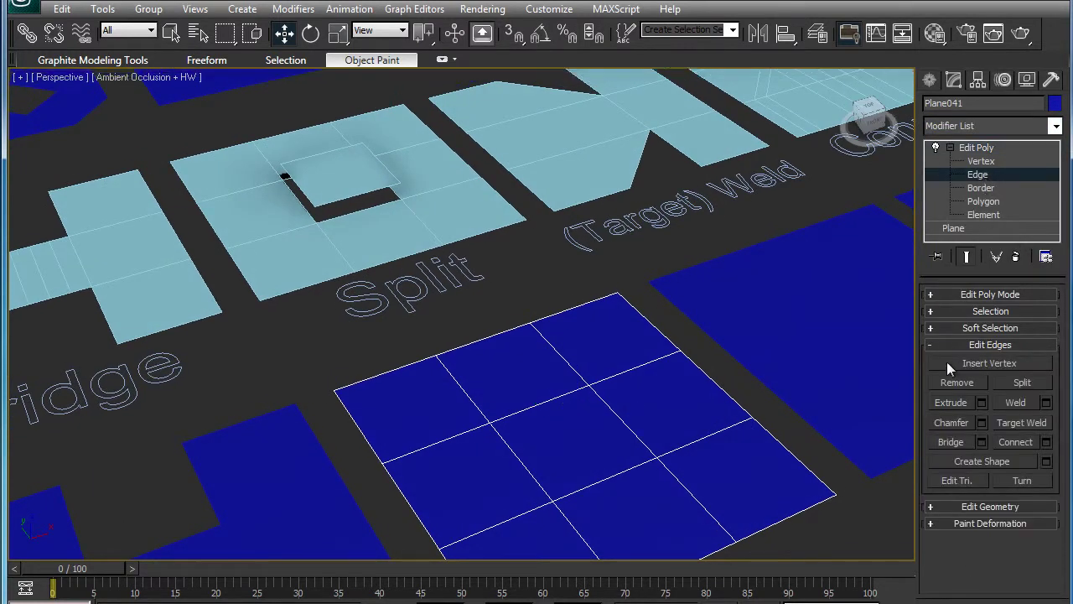
Split one middle edge and test moving it, undoing the last move.
middle_click_drag(686, 391, 628, 383)
left_click(636, 362)
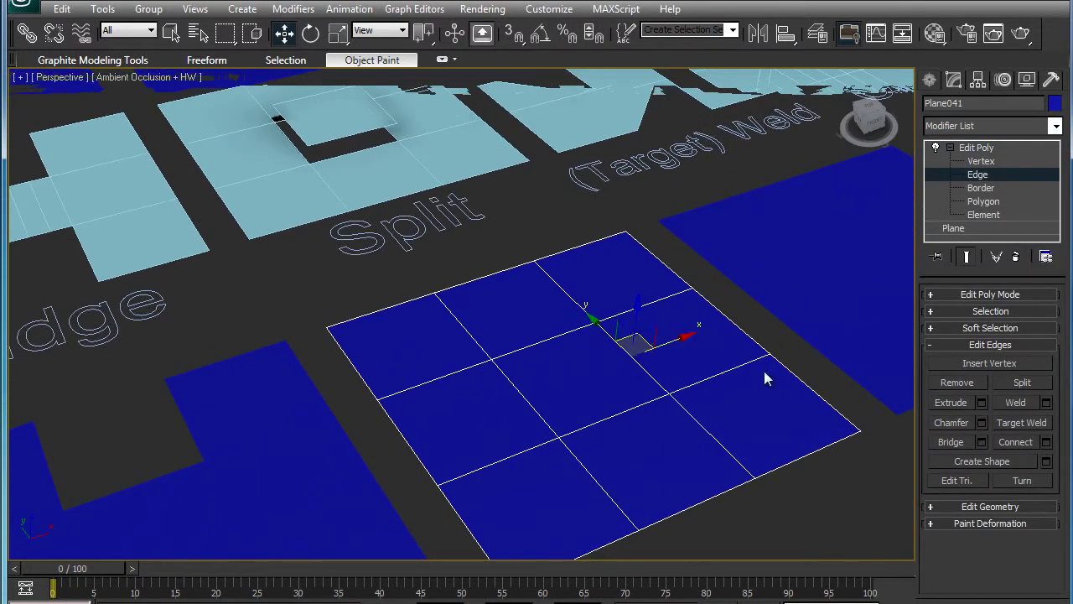
left_click(1008, 380)
left_click_drag(640, 344, 650, 352)
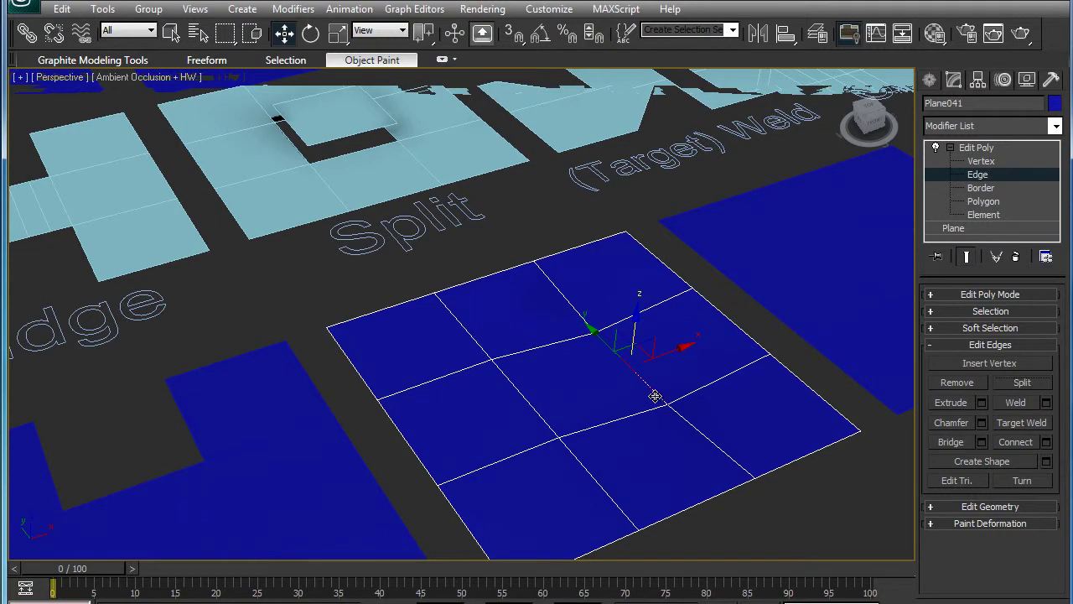
left_click_drag(650, 352, 644, 303)
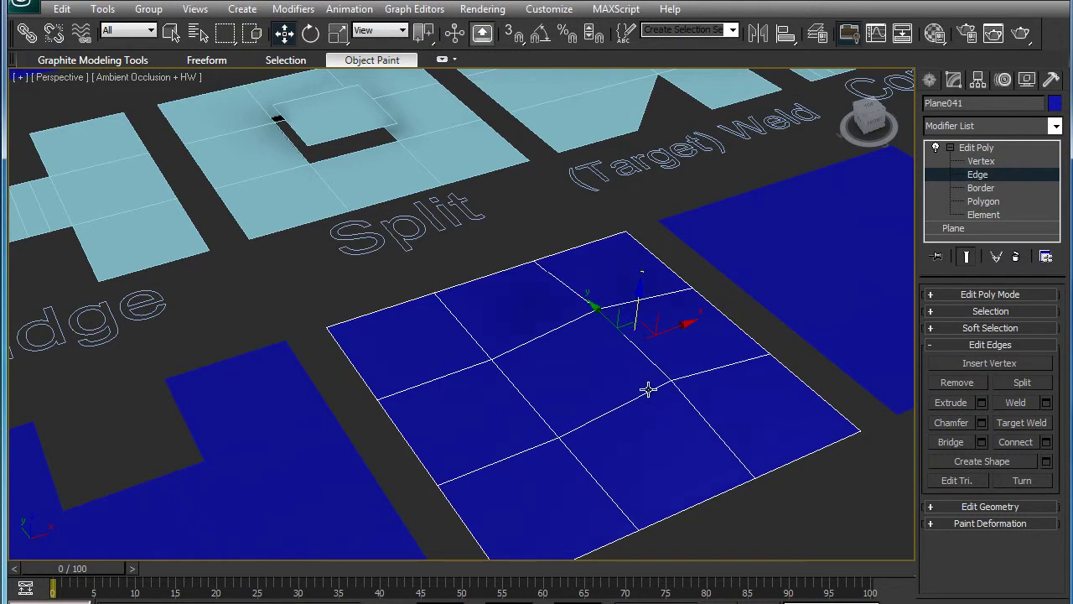
left_click_drag(649, 389, 648, 410)
key("ctrl+z")
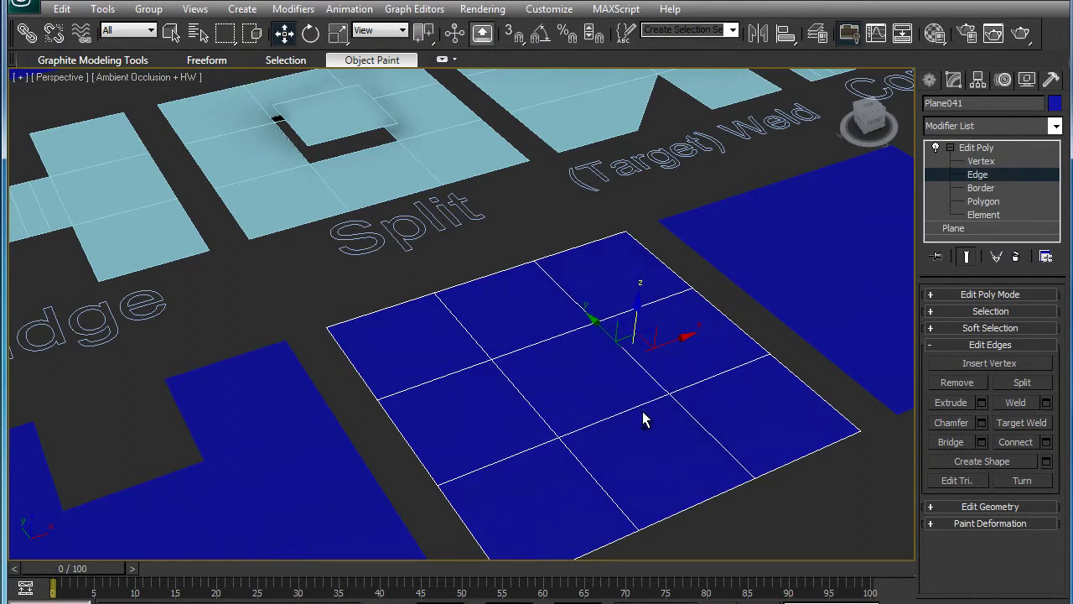
Split two more middle edges from the grid, test raising them, then undo.
left_click(532, 406, "ctrl")
left_click(519, 351, "ctrl")
left_click(1015, 382)
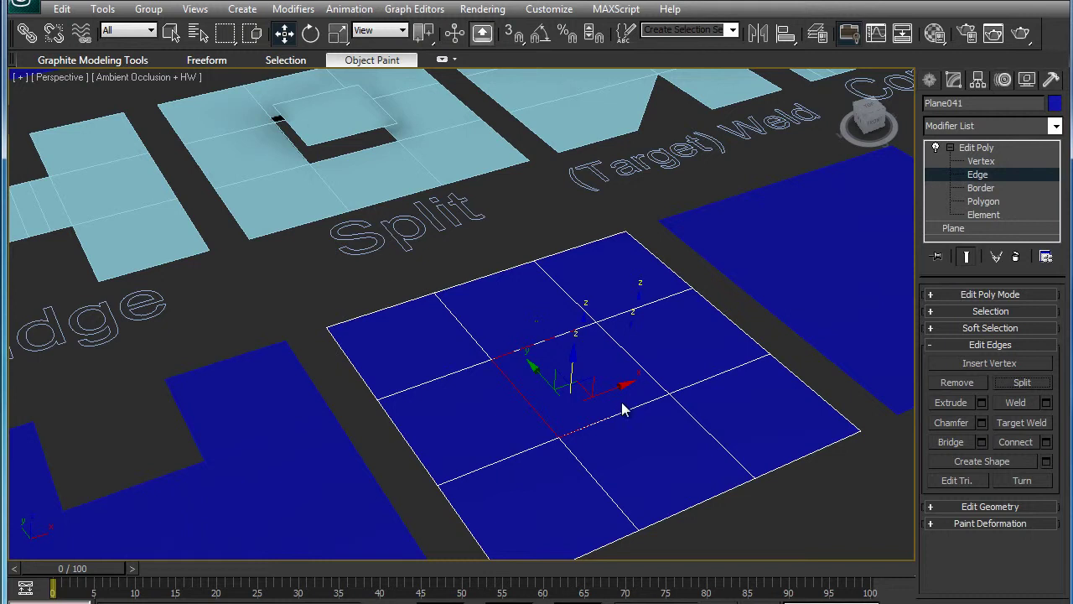
left_click_drag(571, 356, 571, 334)
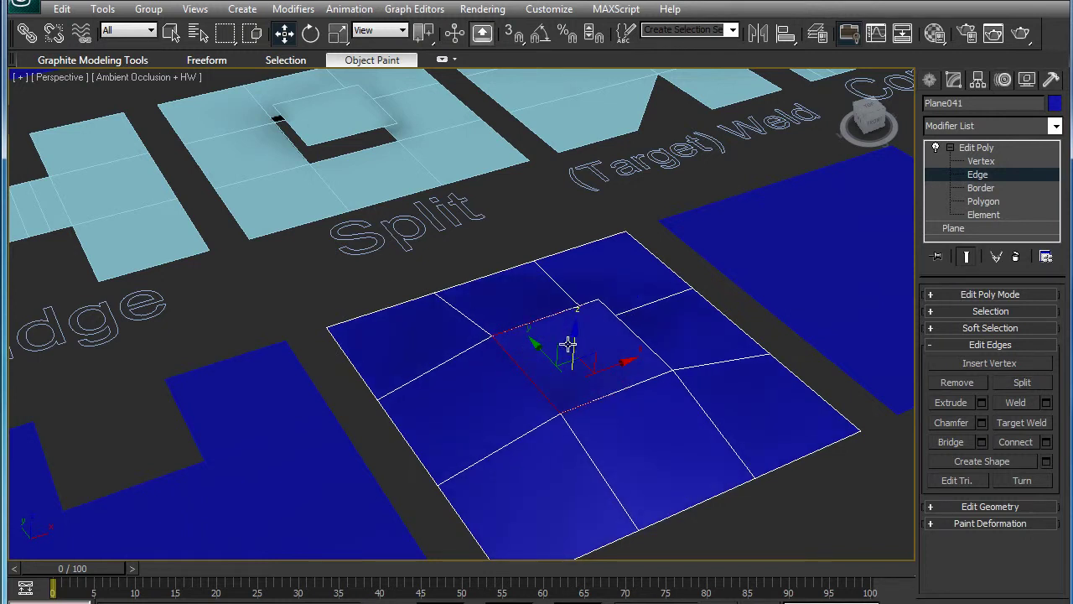
key("ctrl+x")
key("ctrl+x")
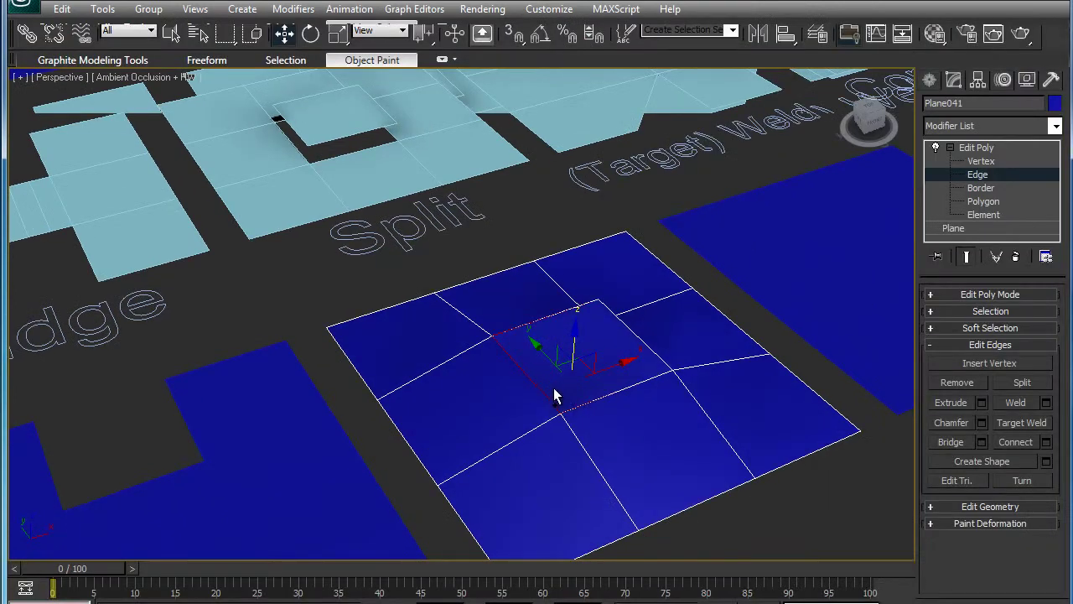
key("ctrl+z")
key("ctrl+z")
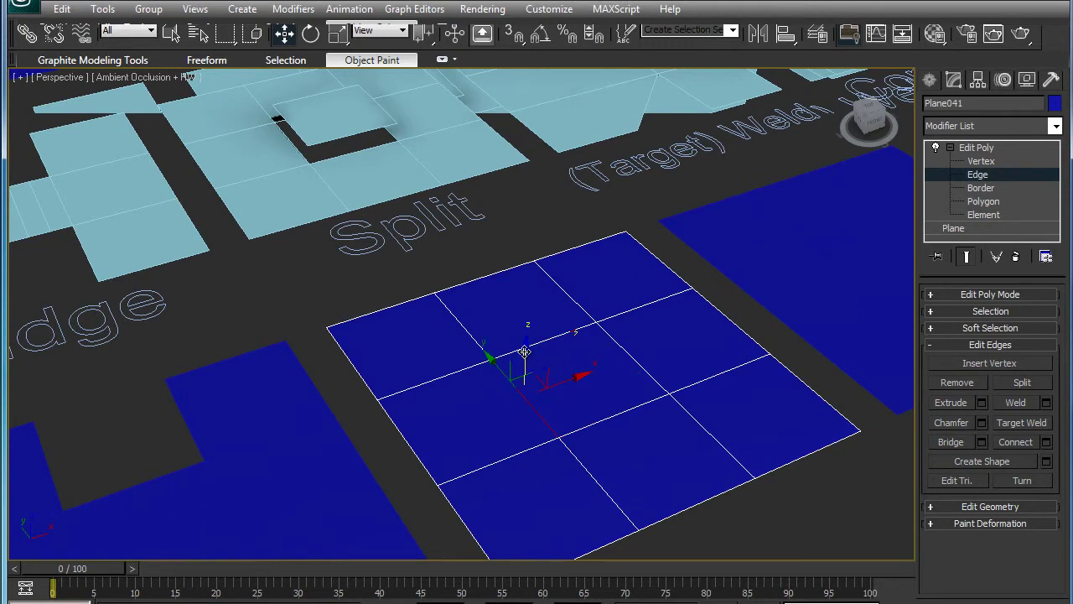
Lift the split edge flap upward to open a visible gap.
left_click_drag(524, 352, 528, 319)
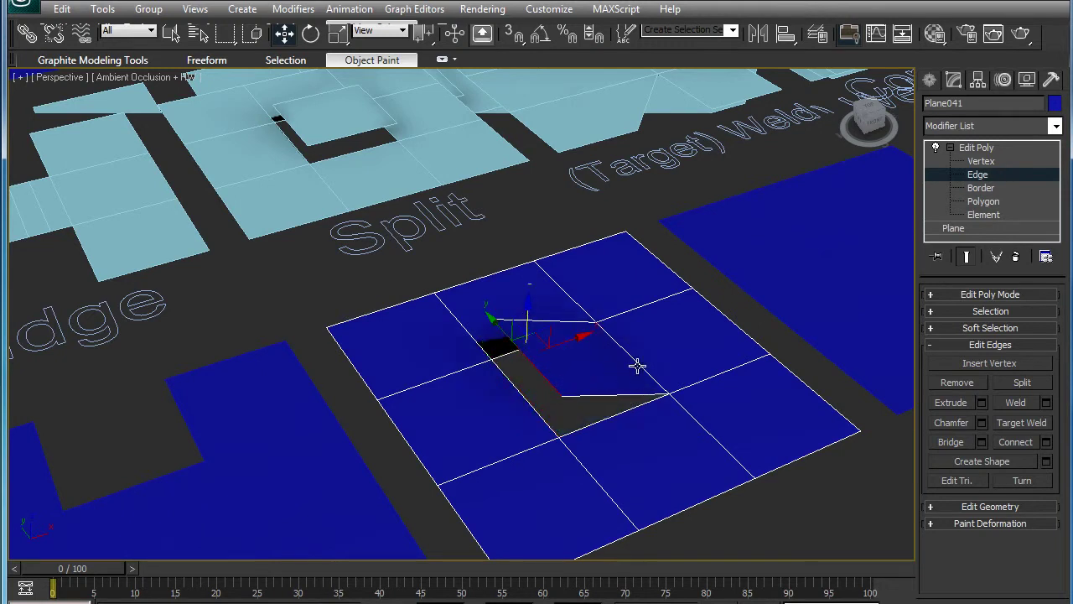
left_click_drag(638, 366, 625, 252)
mouse_move(625, 252)
middle_mouse_down("alt")
mouse_move(598, 247)
mouse_move(655, 351)
middle_mouse_up("alt")
Split another edge of the plane and pull it apart to open a gap.
middle_click_drag(713, 396, 690, 360)
left_click(696, 345)
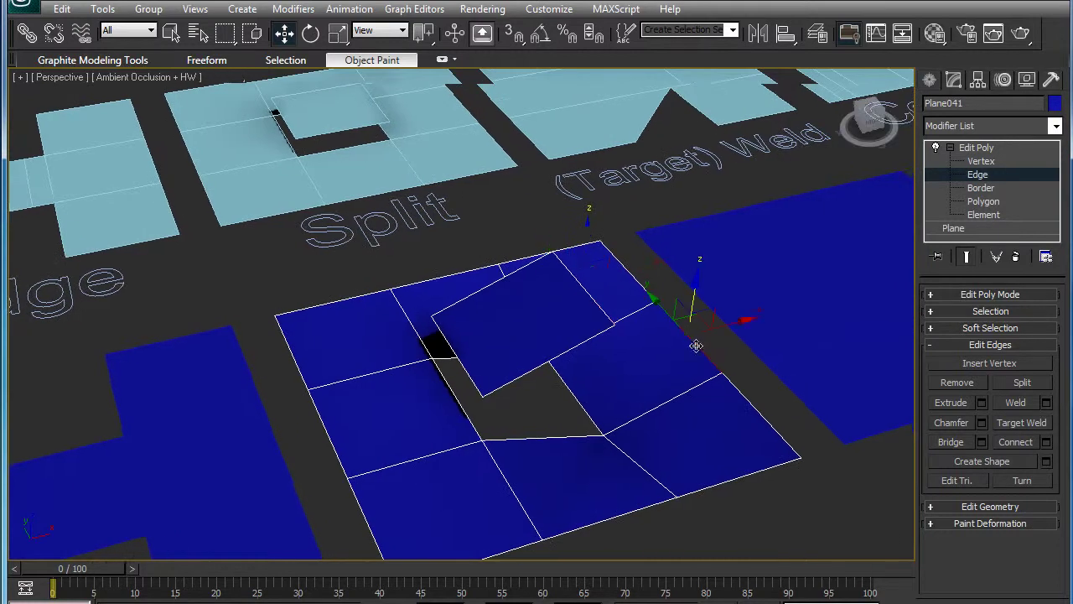
left_click(887, 389)
left_click(705, 381)
left_click(1022, 384)
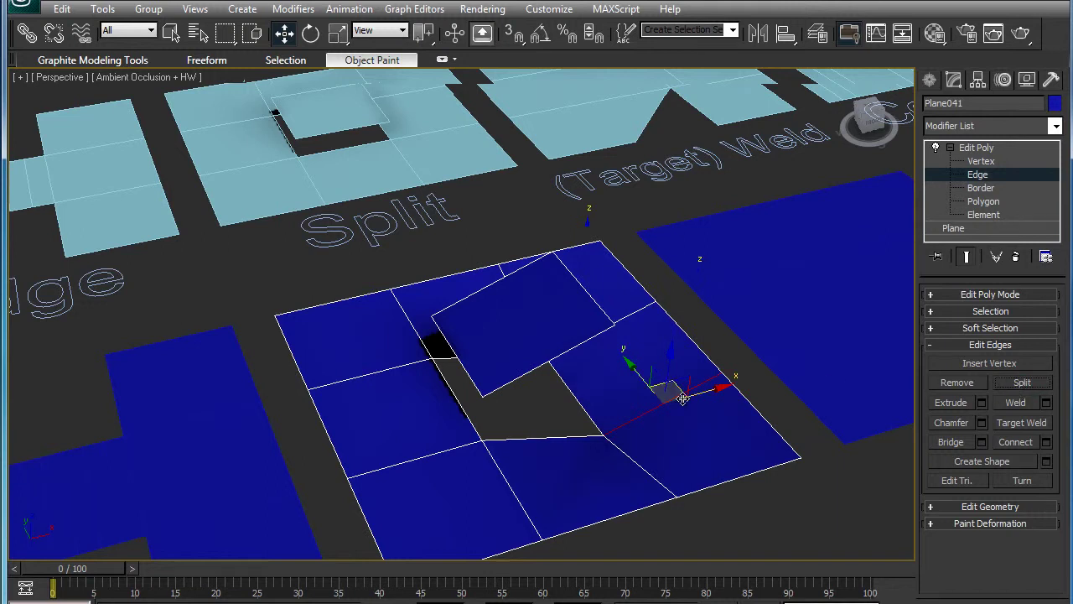
middle_click_drag(715, 409, 700, 401)
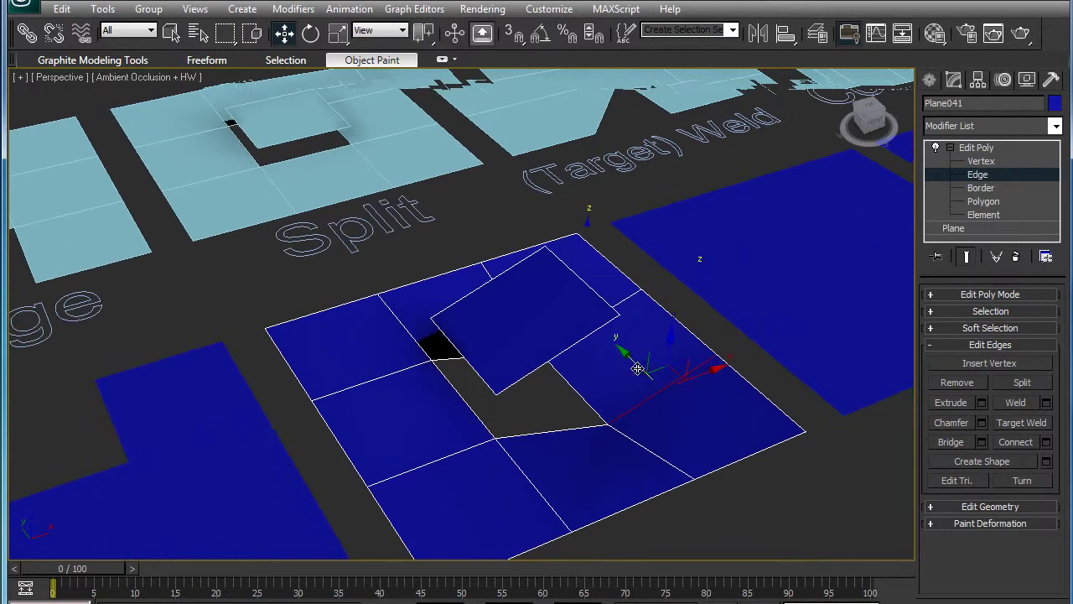
left_click_drag(624, 350, 625, 359)
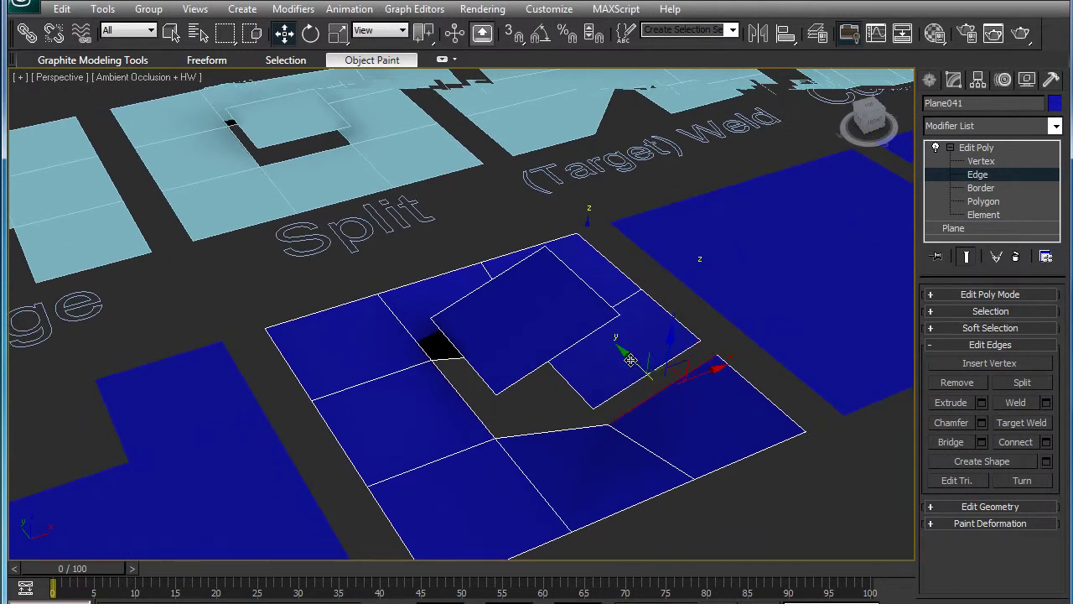
mouse_move(624, 359)
middle_mouse_down("alt")
mouse_move(607, 304)
mouse_move(614, 337)
mouse_move(534, 334)
middle_mouse_up("alt")
Tilt the raised flap steeply and pull the lower piece away, separating the strips.
left_click(605, 329)
left_click_drag(623, 271, 639, 321)
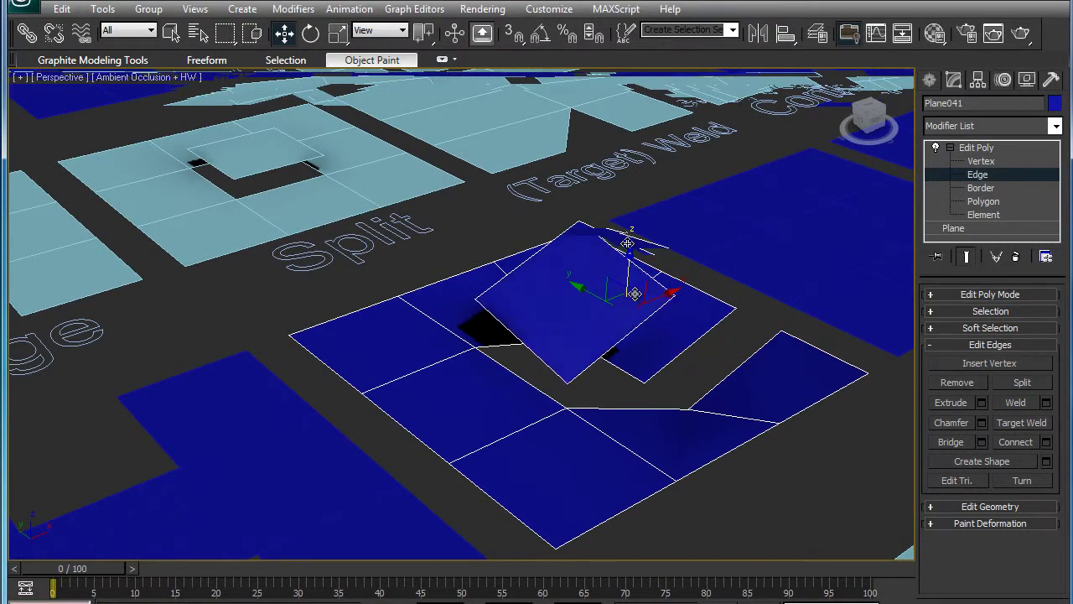
mouse_move(639, 321)
middle_mouse_down("alt")
mouse_move(607, 274)
mouse_move(623, 288)
mouse_move(492, 442)
middle_mouse_up("alt")
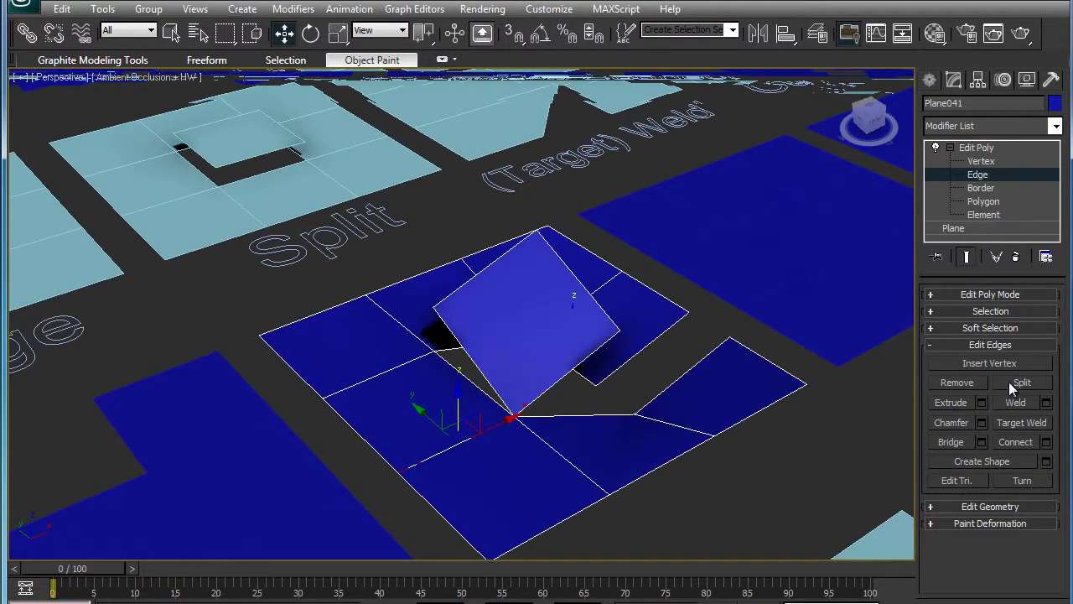
mouse_move(442, 452)
left_mouse_down()
mouse_move(430, 419)
mouse_move(375, 367)
left_mouse_up()
left_click(374, 367)
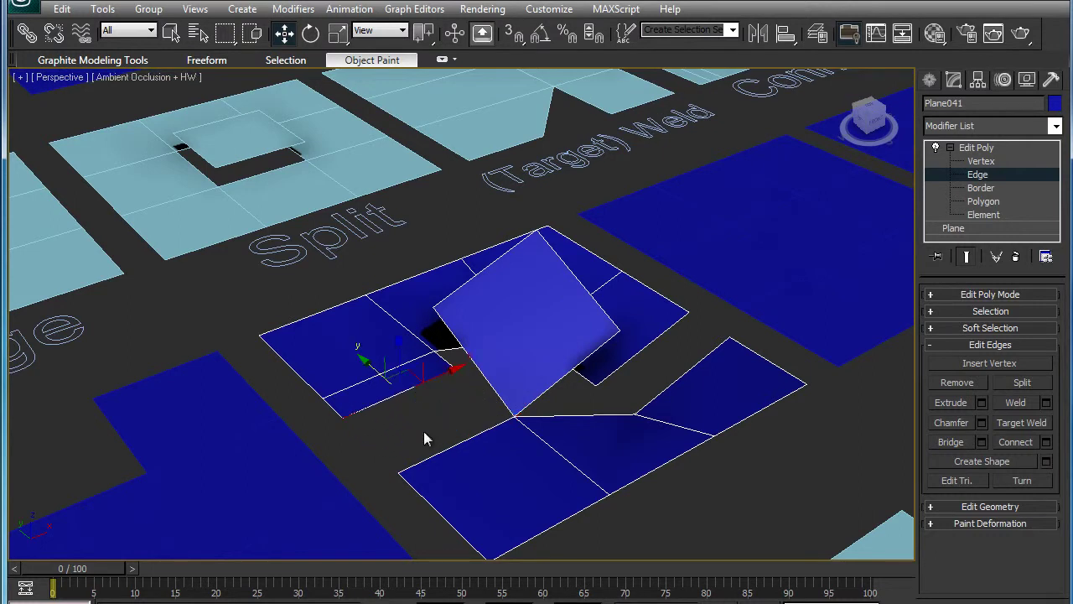
left_click(438, 453)
left_click_drag(433, 450, 461, 451)
mouse_move(421, 422)
middle_mouse_down("alt")
mouse_move(412, 402)
mouse_move(433, 403)
mouse_move(436, 374)
mouse_move(512, 445)
middle_mouse_up("alt")
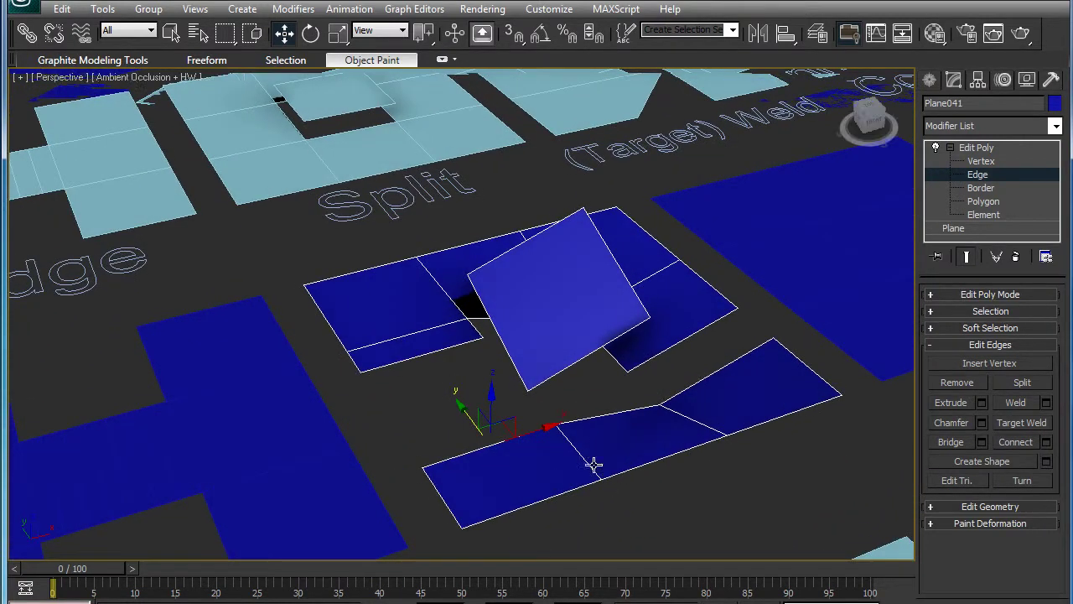
left_click(992, 150)
mouse_move(867, 229)
middle_mouse_down()
mouse_move(683, 306)
mouse_move(584, 407)
middle_mouse_up()
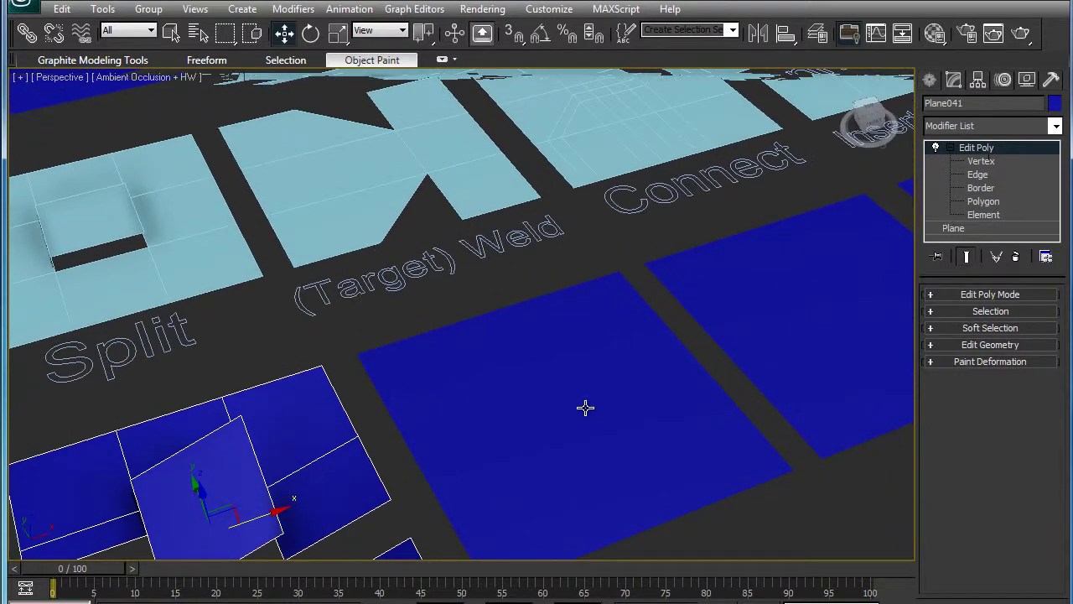
Add an Edit Poly modifier to the Target Weld plane at Polygon level.
left_click(610, 396)
left_click(958, 126)
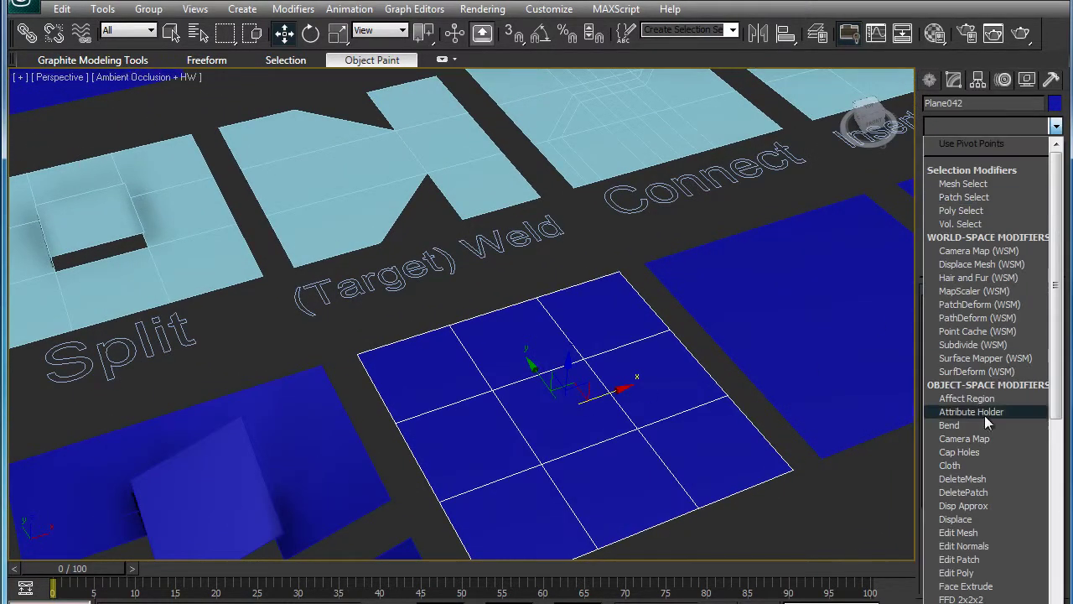
left_click(962, 574)
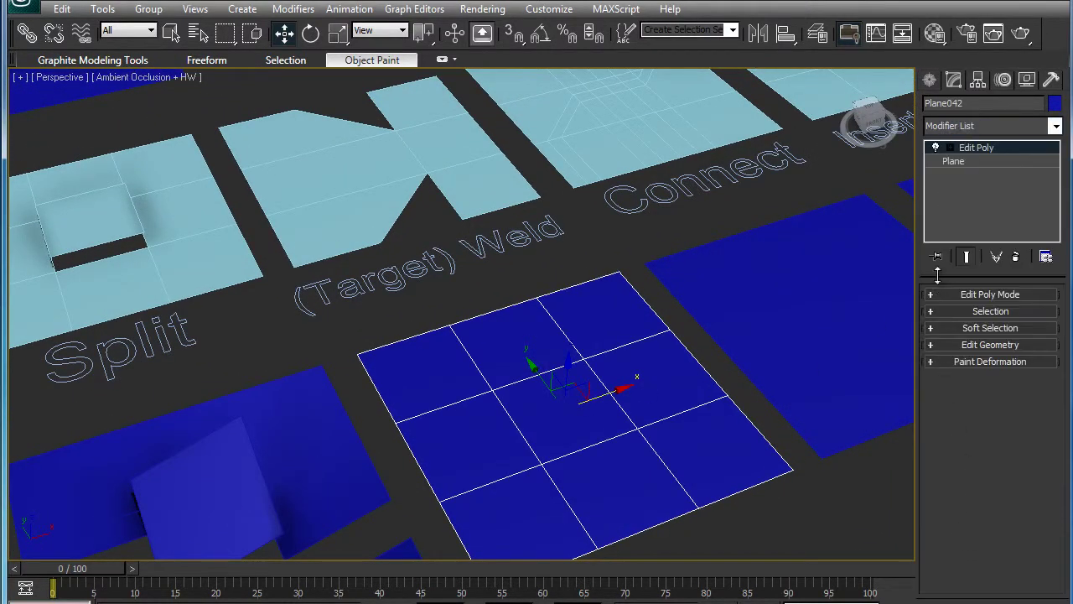
left_click(950, 150)
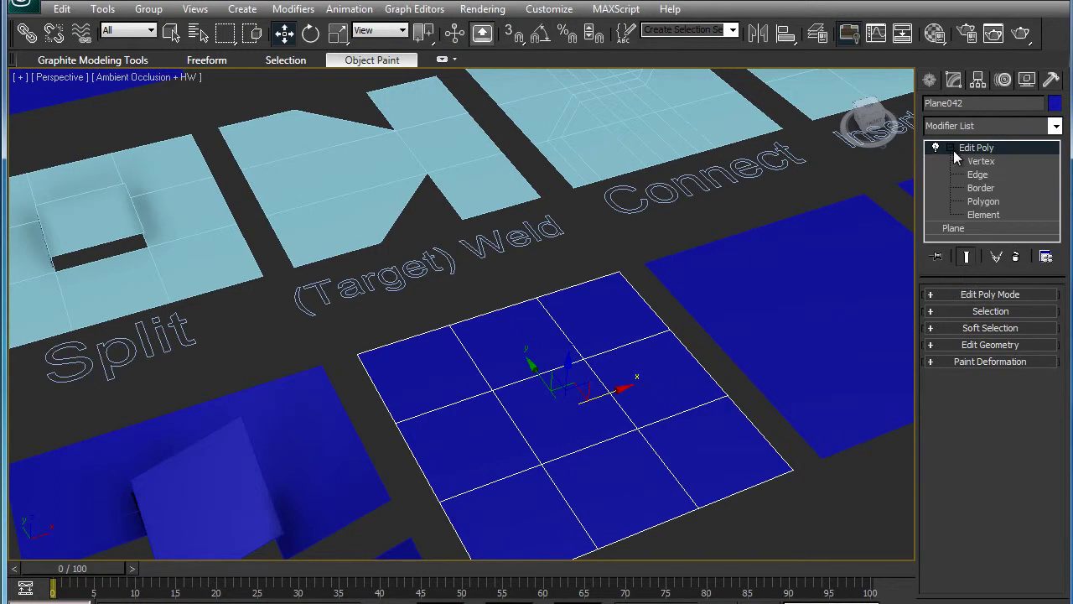
left_click(984, 201)
Delete the plane's middle column of three polygons.
left_click(540, 356)
left_click(571, 412, "ctrl")
left_click(614, 479, "ctrl")
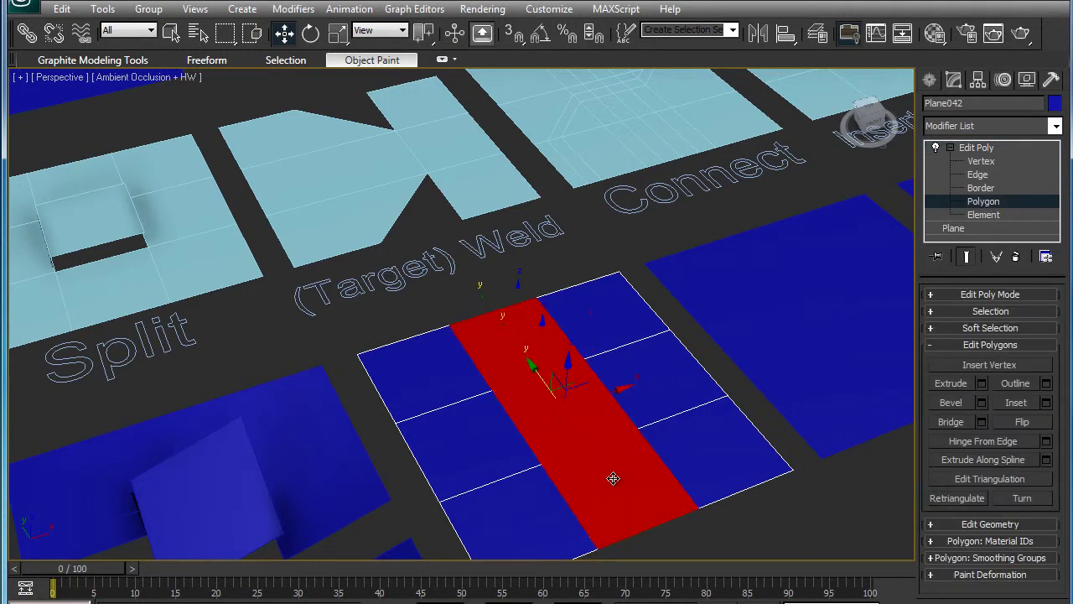
key("Delete")
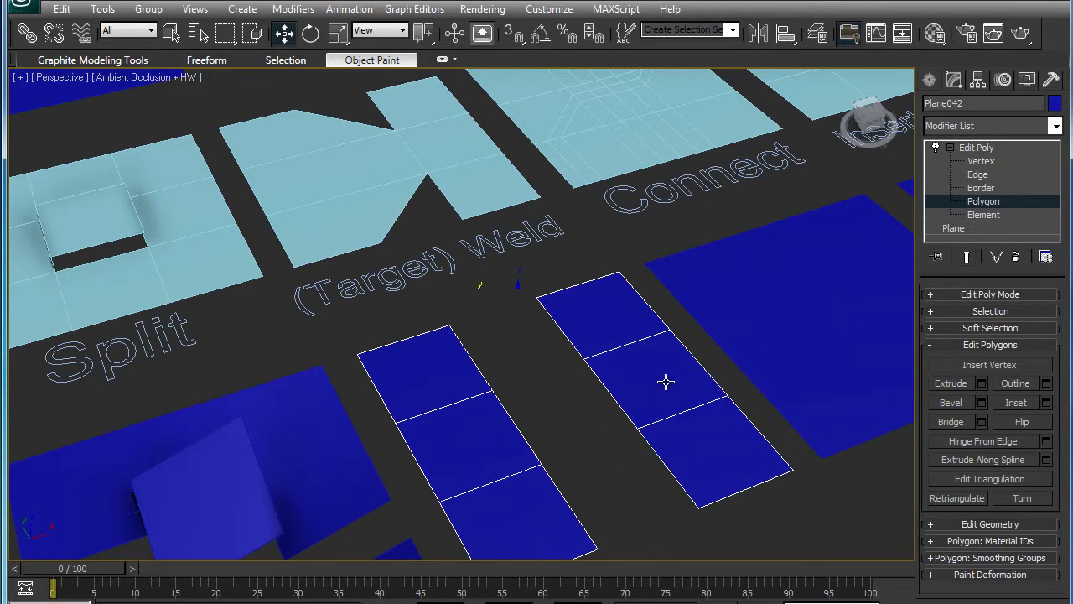
Try Target Weld from the left column's inner edge onto the right column, undoing each attempt.
left_click(977, 174)
left_click(525, 437)
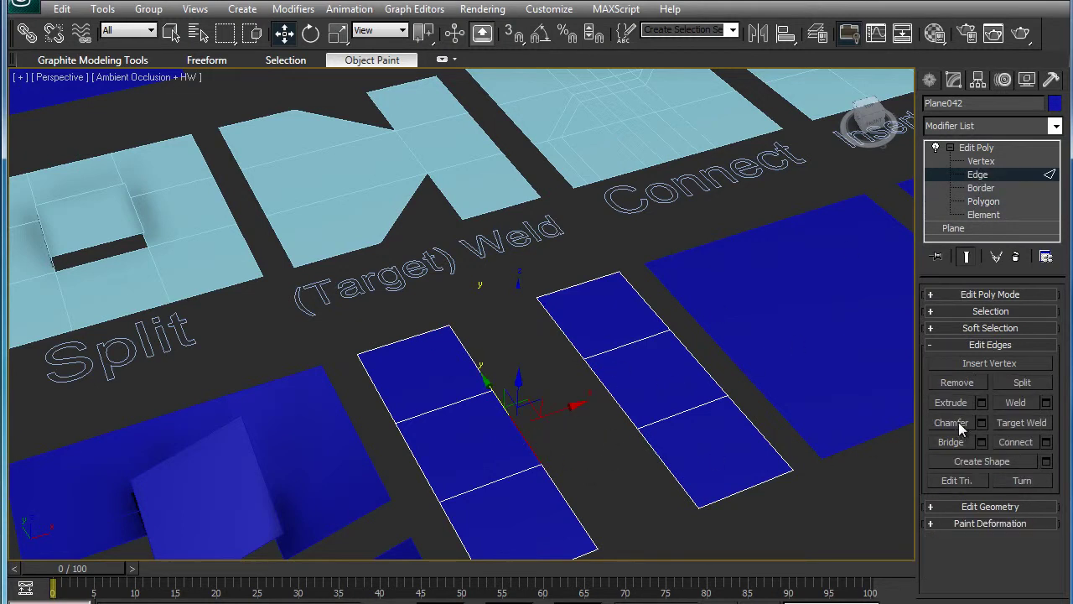
left_click(1010, 426)
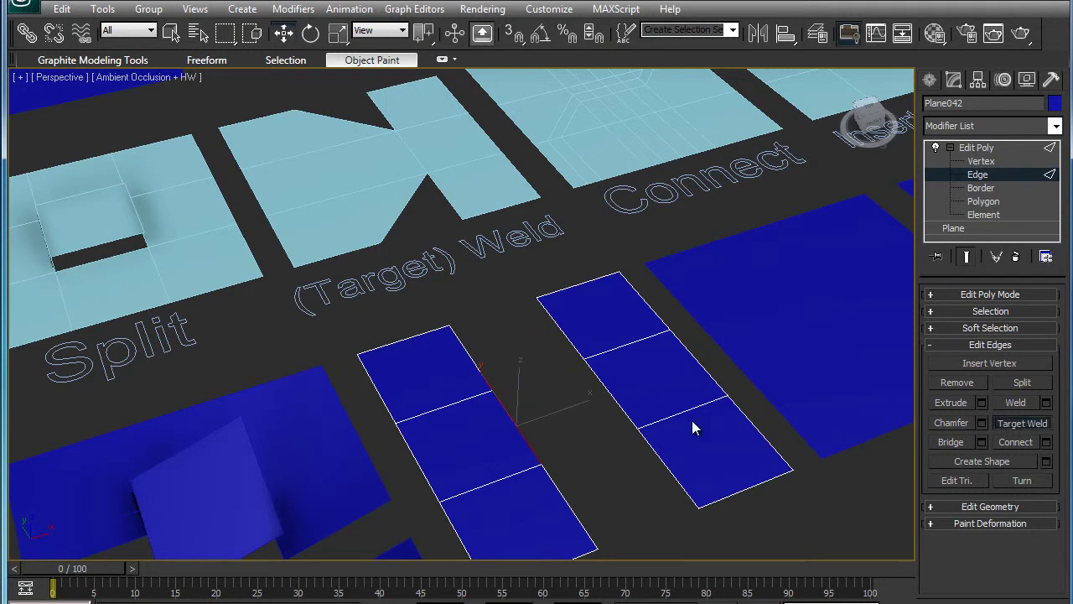
left_click(528, 439)
left_click(619, 411)
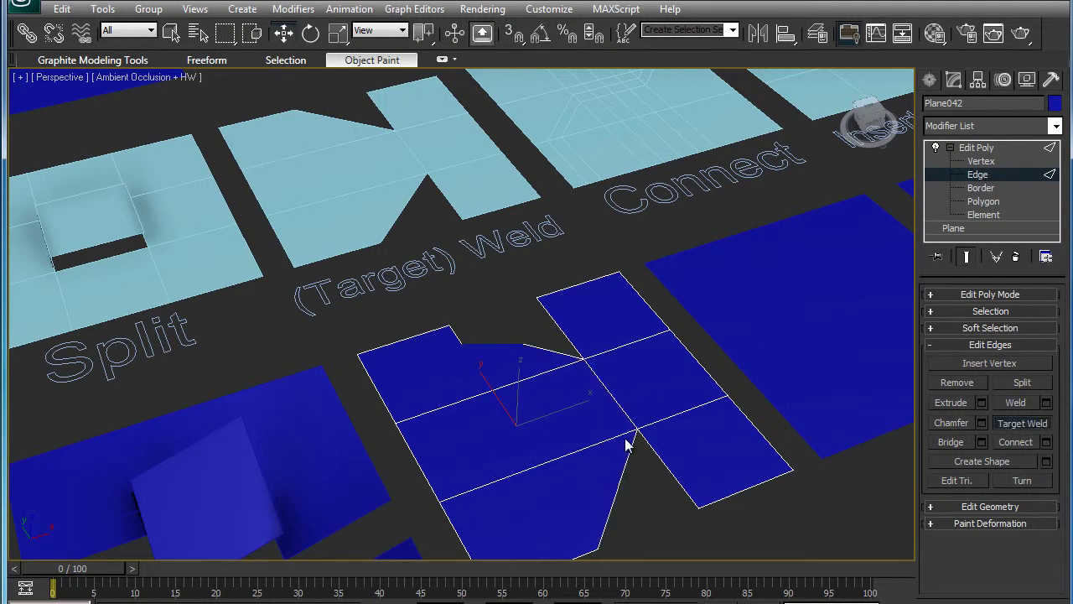
key("ctrl+z")
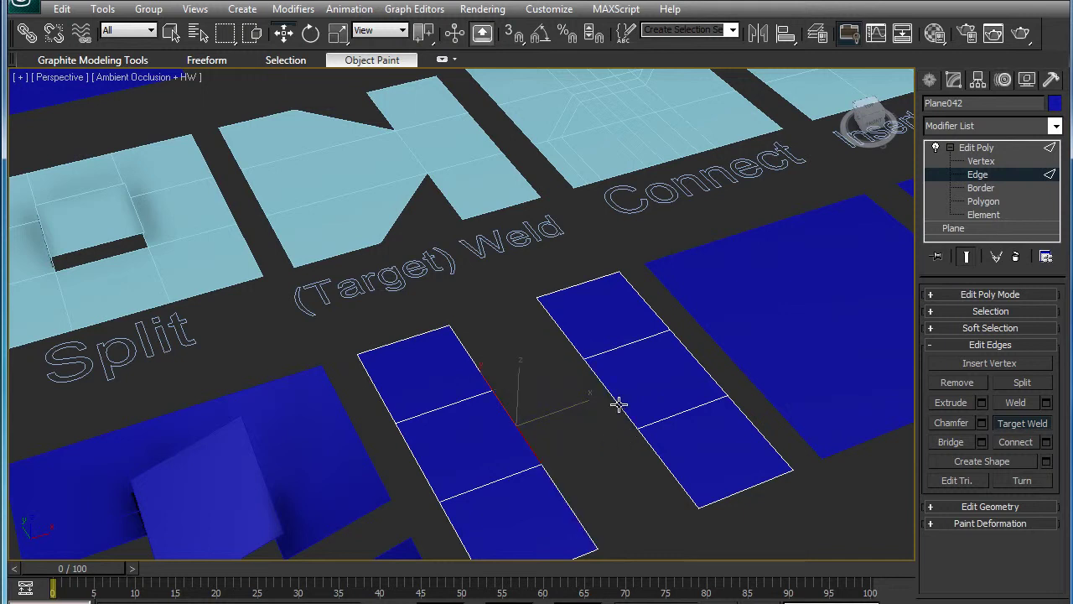
left_click(565, 354)
key("ctrl+z")
left_click(522, 434)
key("ctrl+z")
left_click(474, 365)
key("ctrl+z")
Weld both facing edges with a 37,721 cm threshold, reducing 16 edges to 14.
left_click(1019, 424)
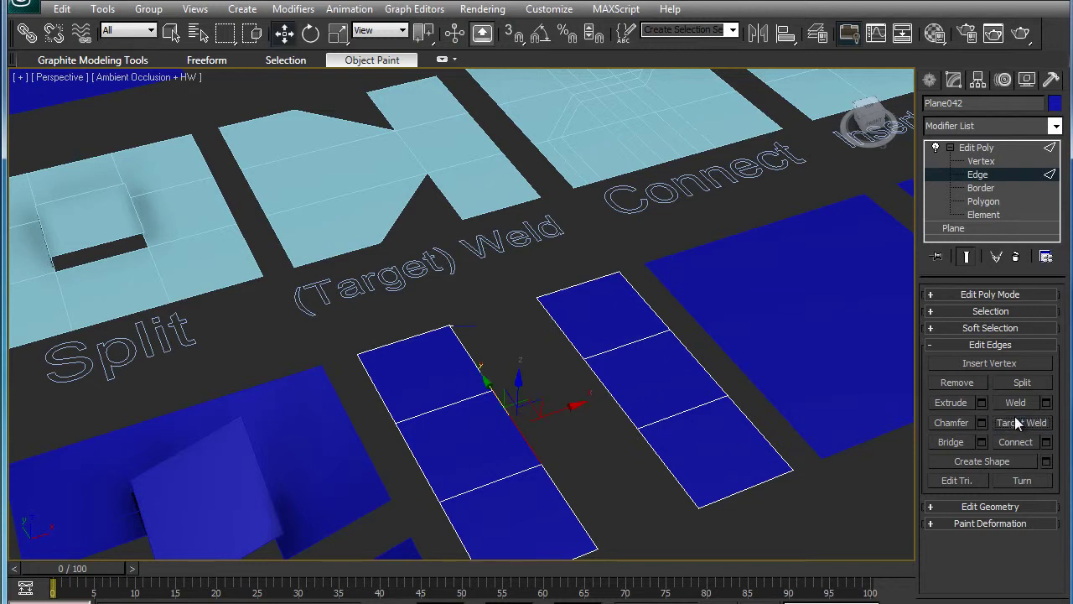
left_click(618, 405, "ctrl")
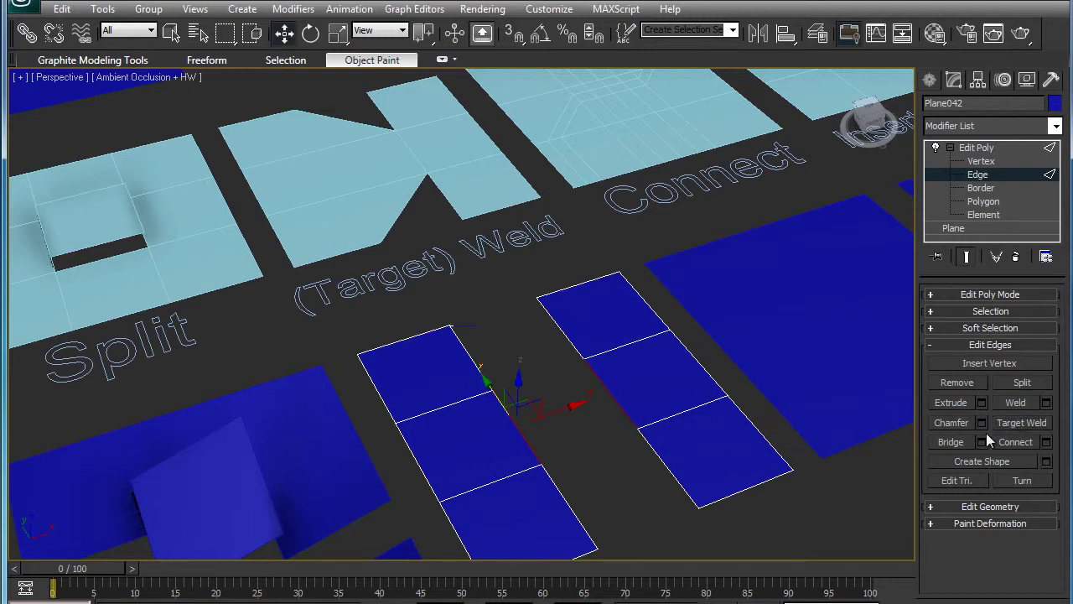
left_click(1045, 403)
mouse_move(717, 333)
left_mouse_down()
mouse_move(888, 314)
mouse_move(894, 325)
left_mouse_up()
mouse_move(749, 330)
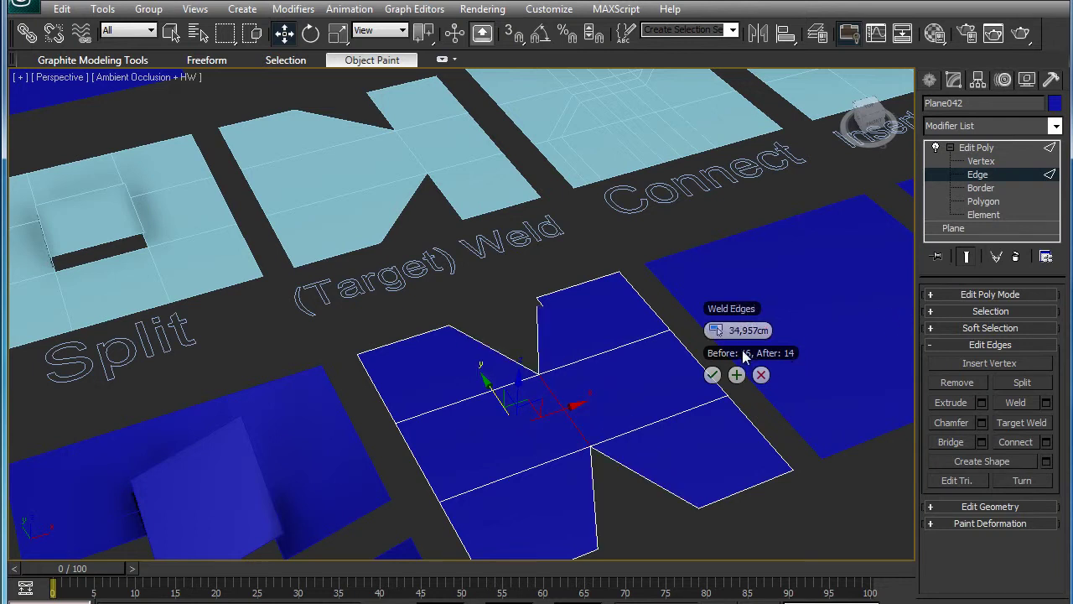
left_click_drag(719, 333, 720, 361)
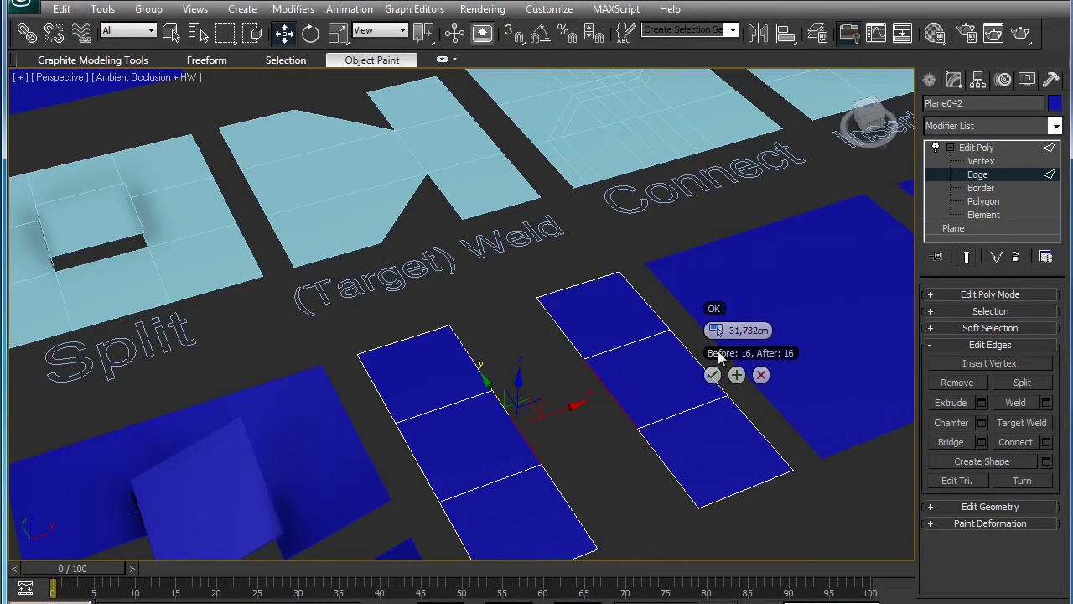
left_click_drag(719, 331, 718, 303)
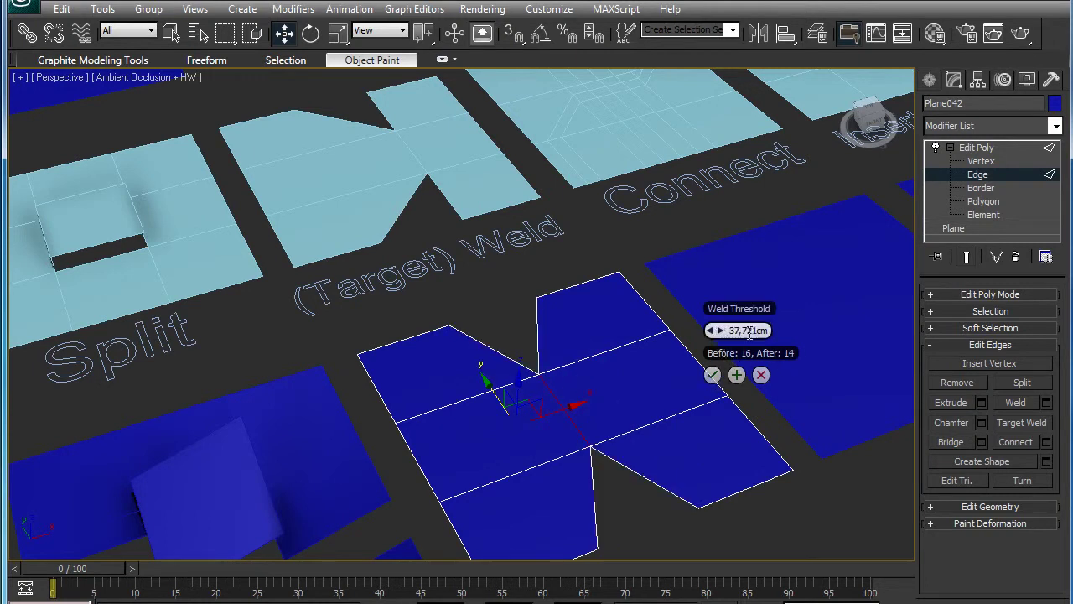
left_click(713, 377)
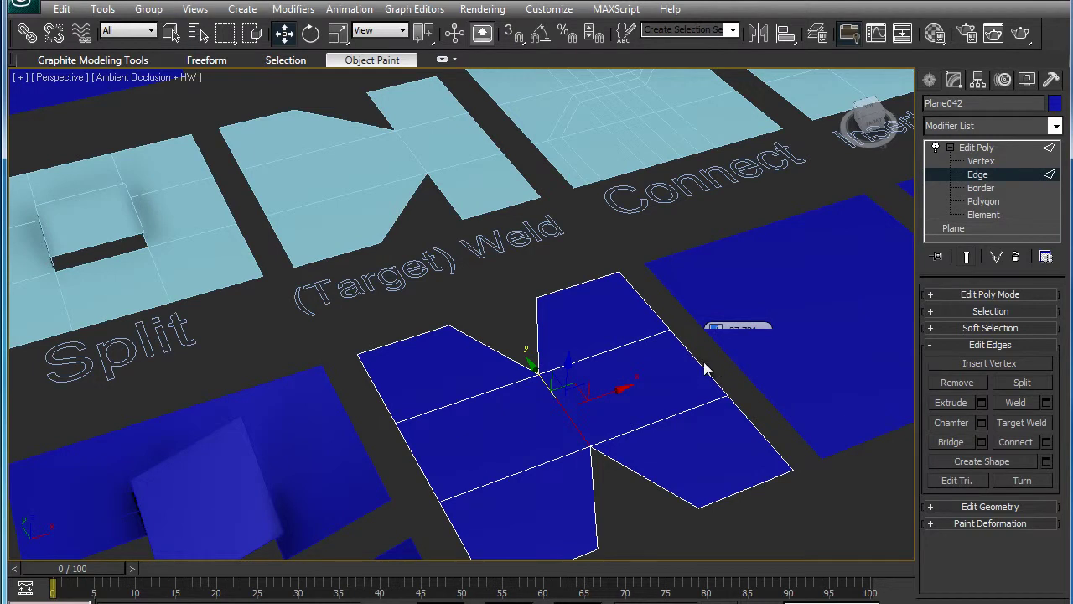
Add an Edit Poly modifier to the Connect demo plane and switch to Edge level.
left_click(981, 147)
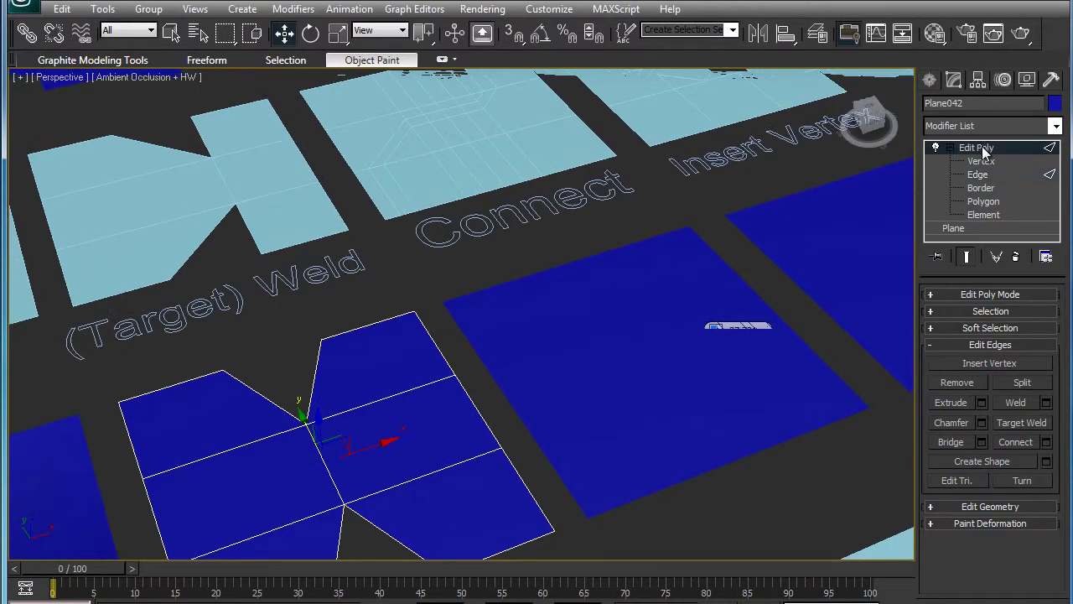
left_click(663, 378)
left_click(981, 125)
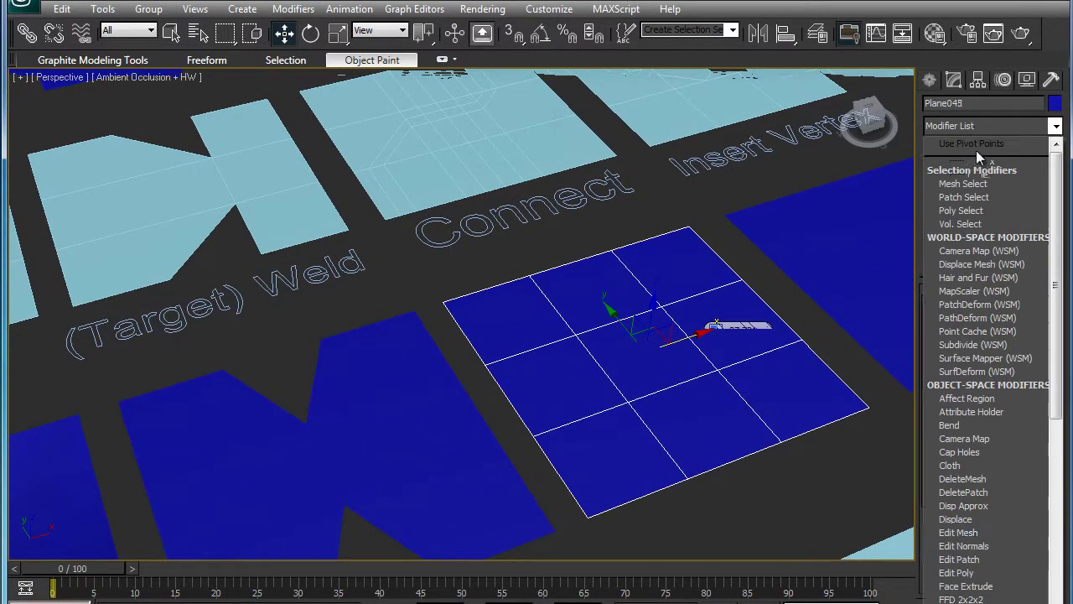
left_click(980, 577)
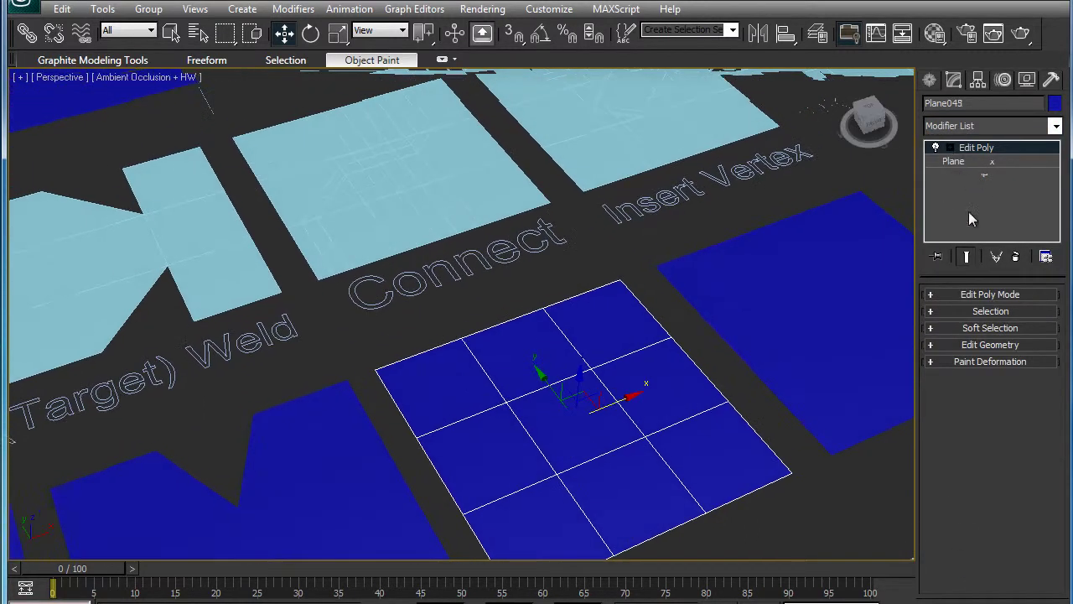
left_click(950, 148)
left_click(978, 175)
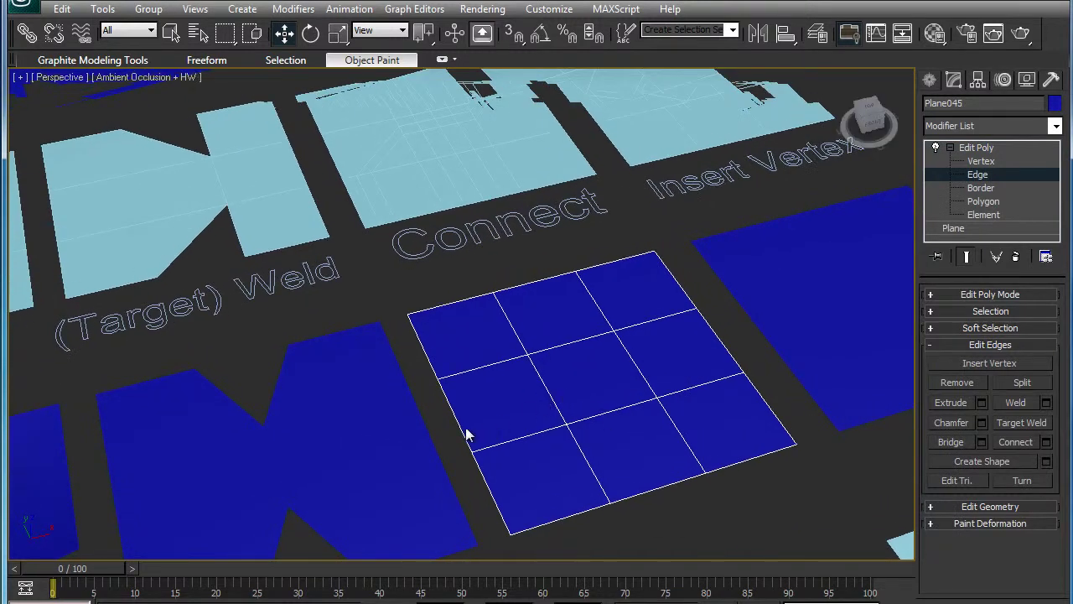
Select the left border, an interior and the right border edge, test Connect and undo it.
left_click(462, 425)
left_click(659, 387, "ctrl")
left_click(733, 355, "ctrl")
left_click(1013, 442)
key("ctrl+z")
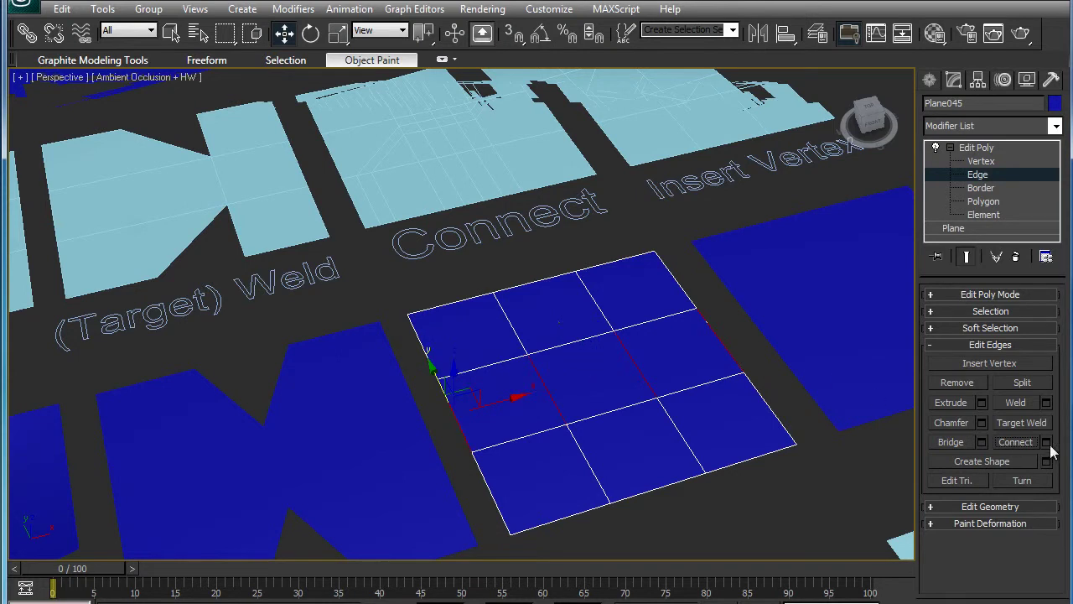
left_click(1046, 441)
Connect the selected edges with 3 segments, pinch -33 and slide 114.
left_click(658, 322)
left_click(657, 322)
left_click(658, 322)
left_click_drag(652, 343, 432, 346)
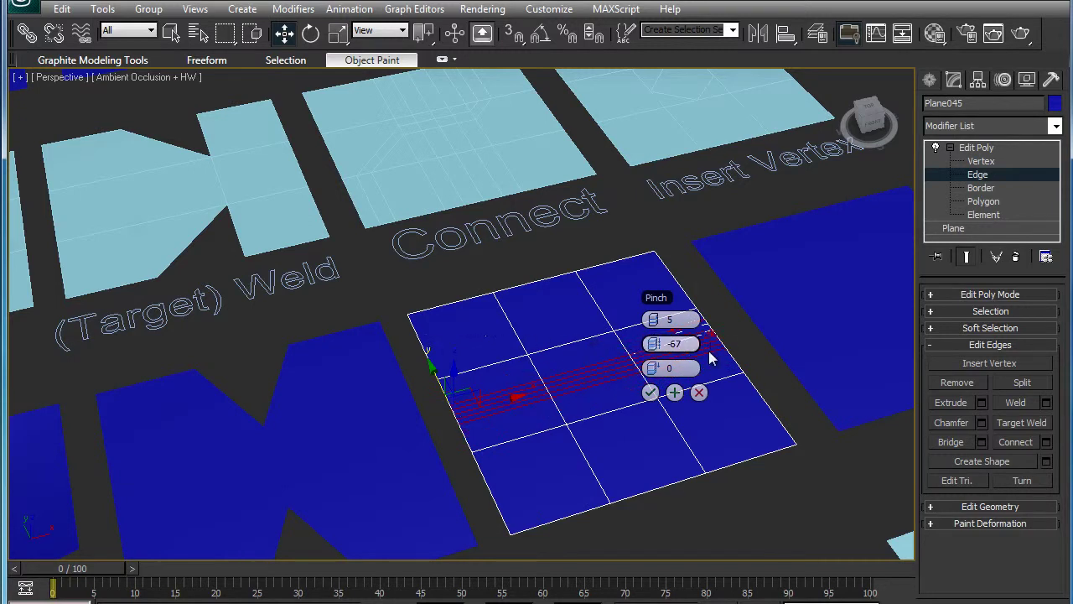
scroll(603, 453, "up", 1)
scroll(604, 453, "up", 2)
scroll(604, 453, "up", 2)
middle_click_drag(647, 319, 537, 357, "alt")
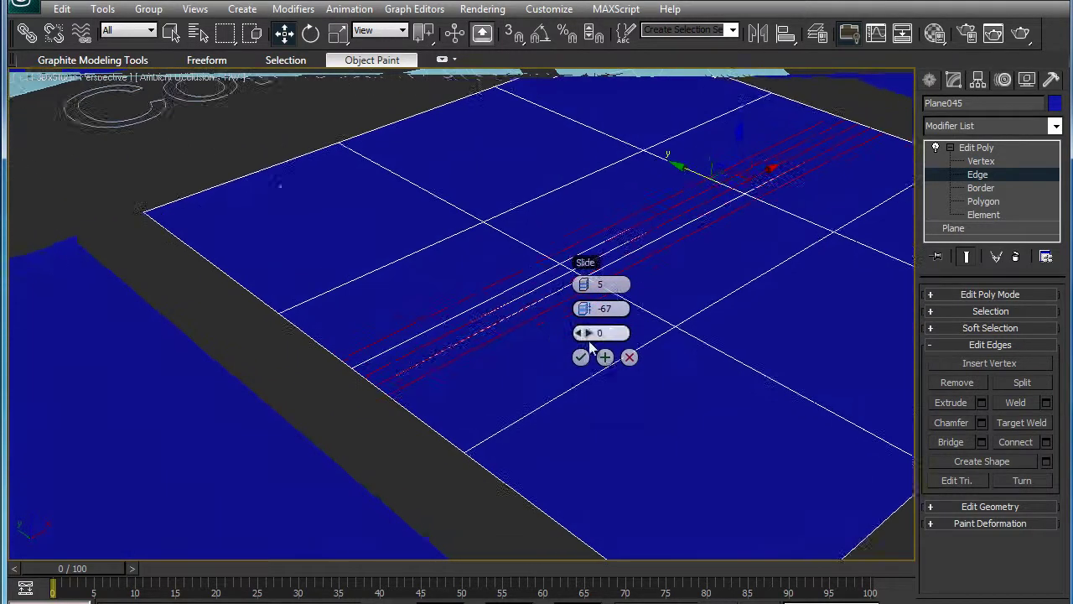
mouse_move(504, 356)
left_mouse_down()
mouse_move(983, 369)
mouse_move(178, 317)
left_mouse_up()
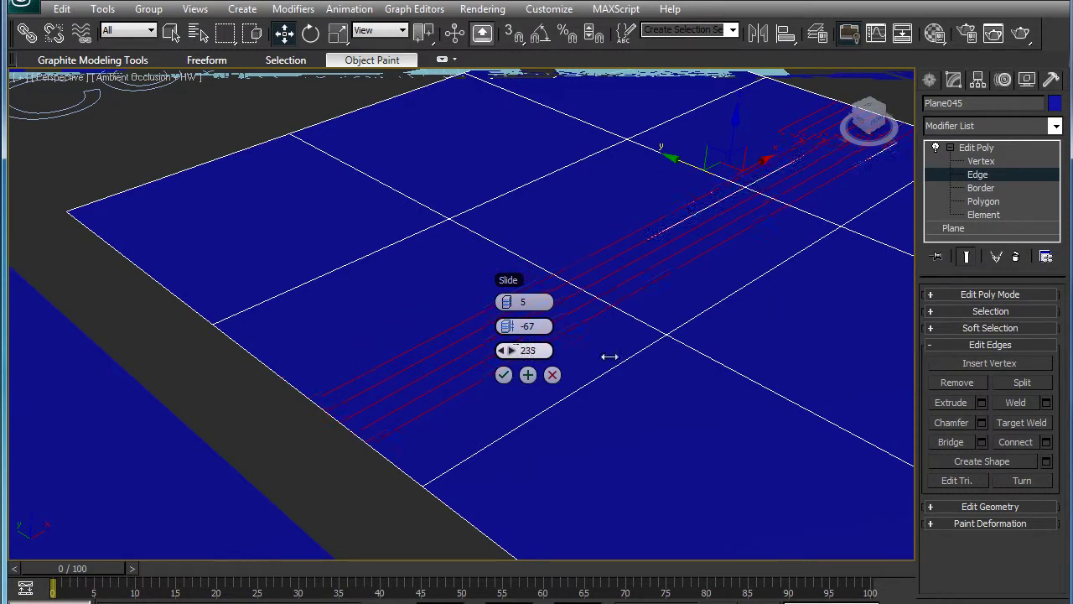
left_click_drag(510, 330, 579, 325)
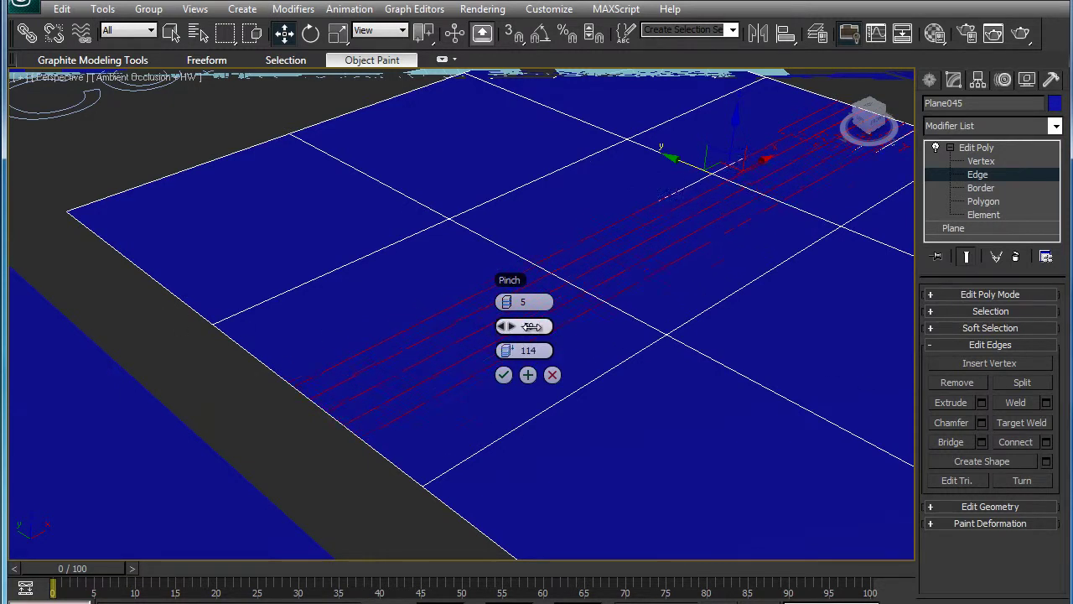
left_click_drag(510, 302, 513, 302)
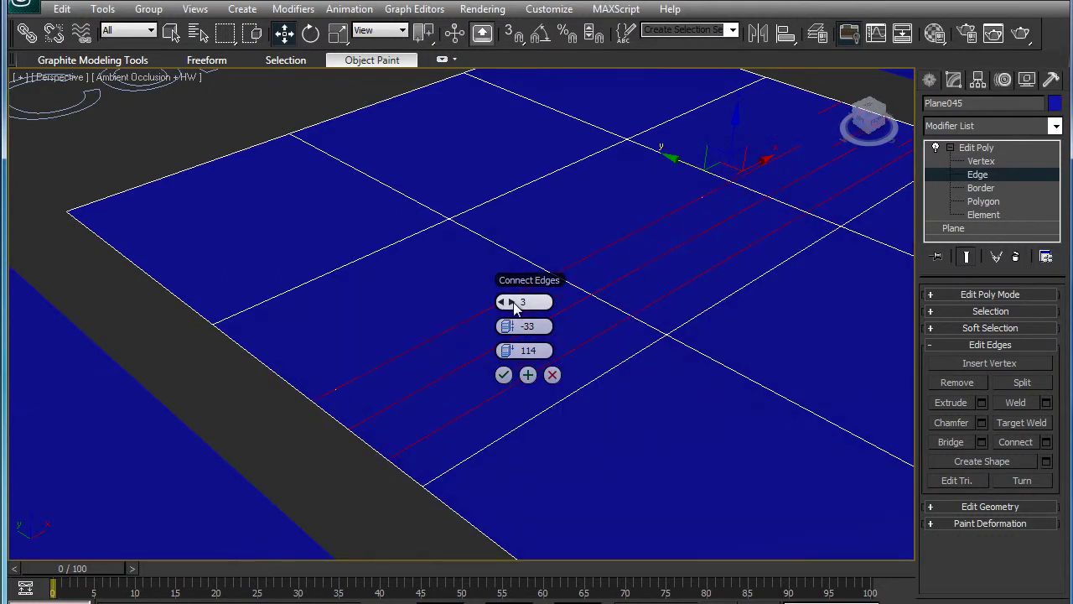
left_click(503, 375)
Clear the selection and window-select the plane's horizontal edges from a top-down view.
middle_click_drag(508, 388, 492, 347, "alt")
scroll(508, 347, "down", 3)
left_click(459, 484)
mouse_move(415, 407)
middle_mouse_down("alt")
mouse_move(450, 484)
mouse_move(411, 106)
middle_mouse_up("alt")
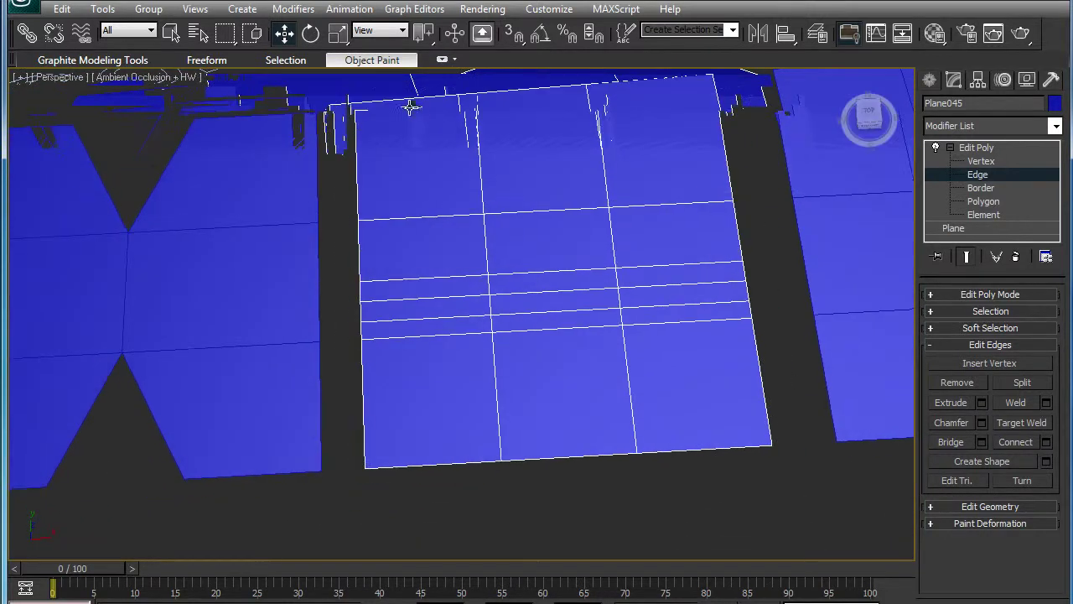
left_click_drag(444, 478, 445, 468)
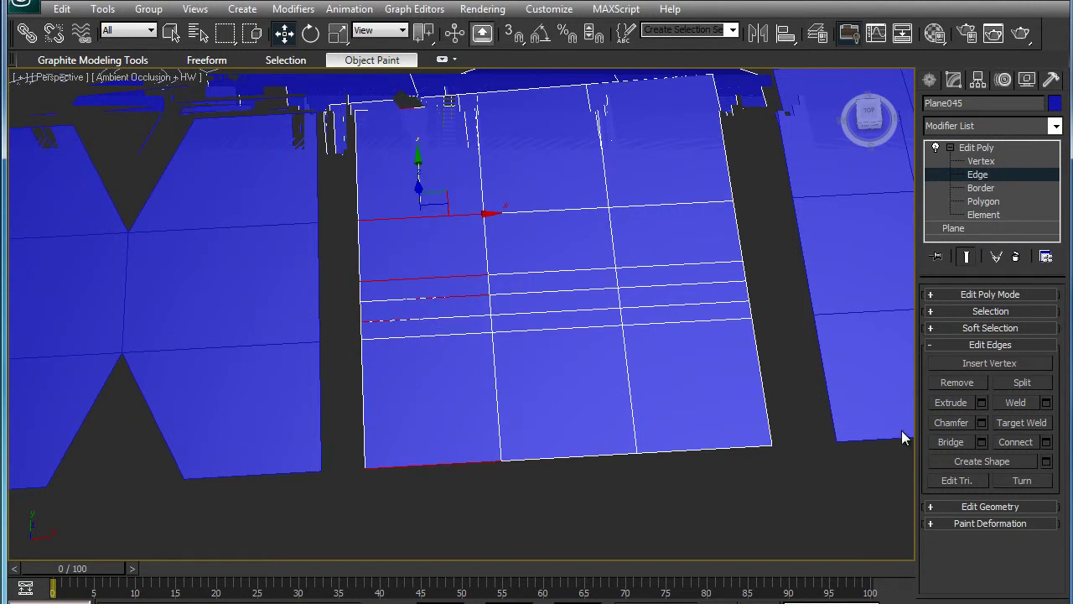
Connect the horizontal edges into new vertical edges, adjusting slide and pinch before committing.
left_click(1049, 444)
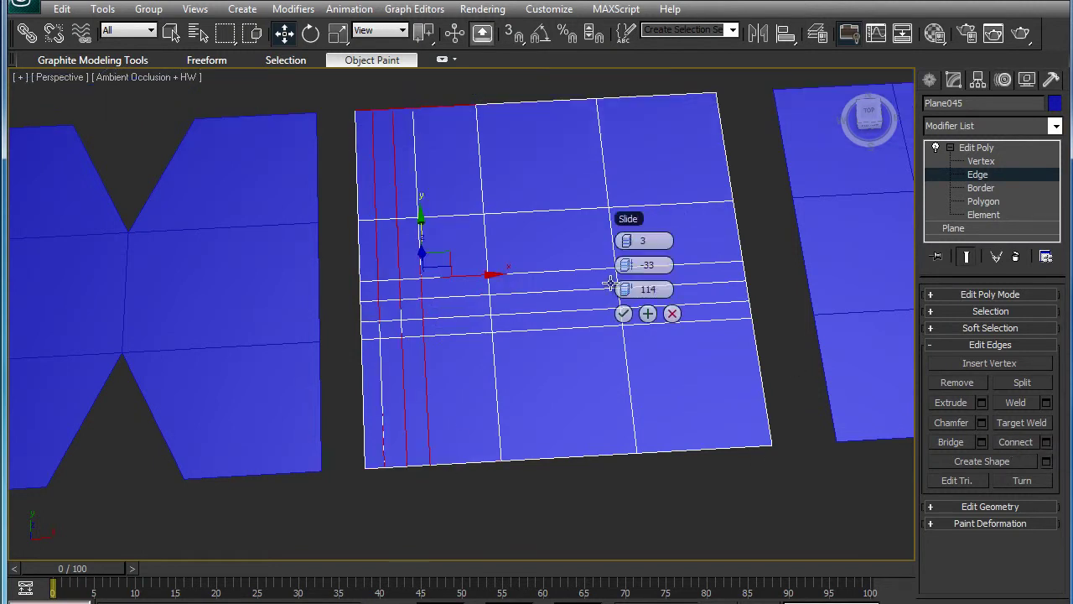
mouse_move(629, 289)
left_mouse_down()
mouse_move(698, 290)
mouse_move(2, 270)
left_mouse_up()
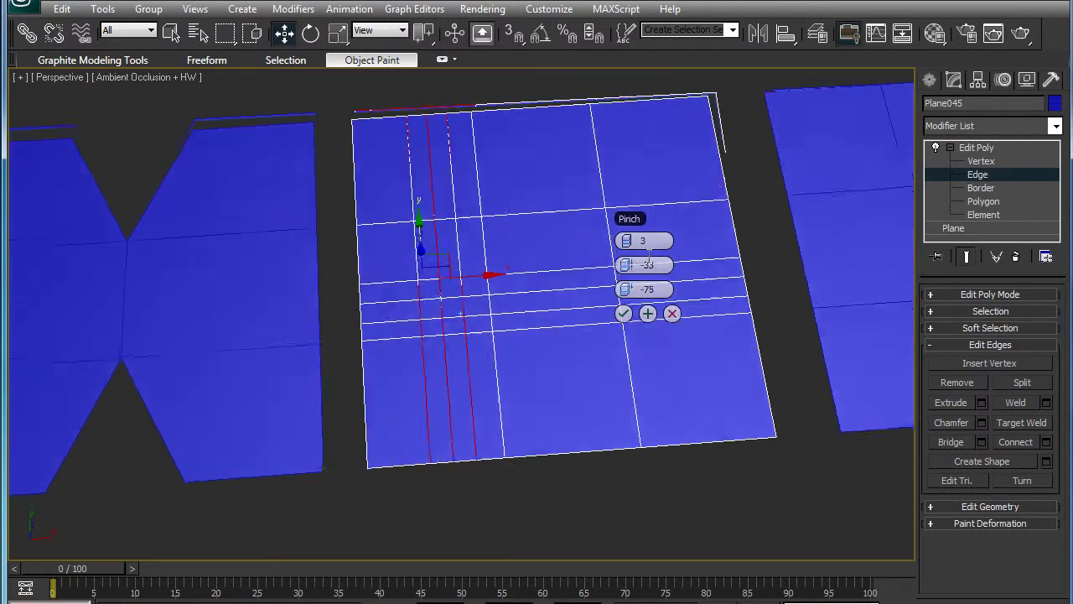
middle_click_drag(629, 243, 629, 265, "alt")
left_click_drag(629, 265, 688, 265)
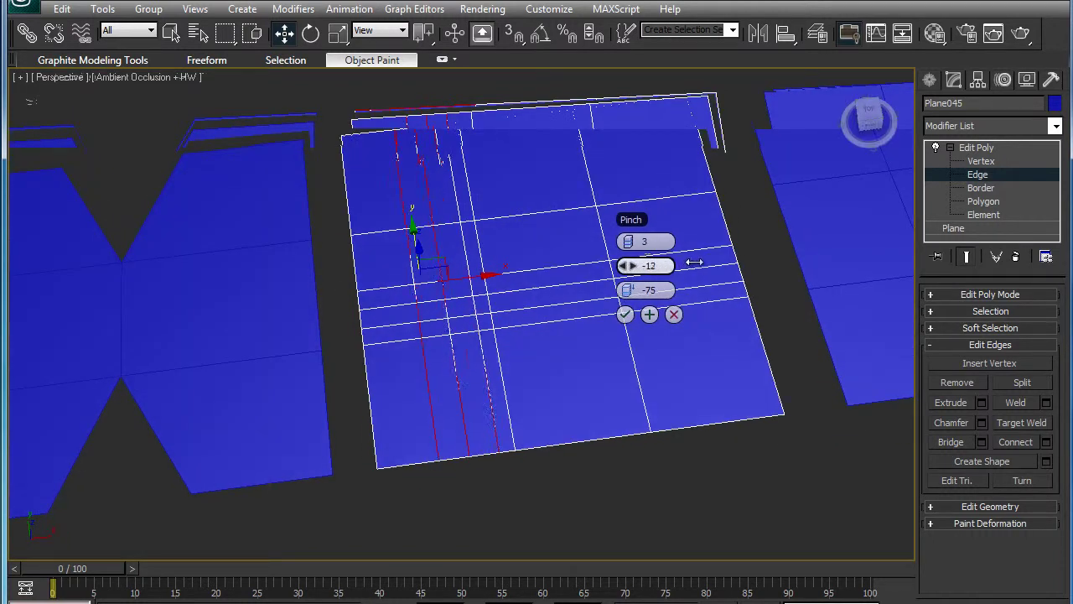
left_click_drag(626, 289, 774, 285)
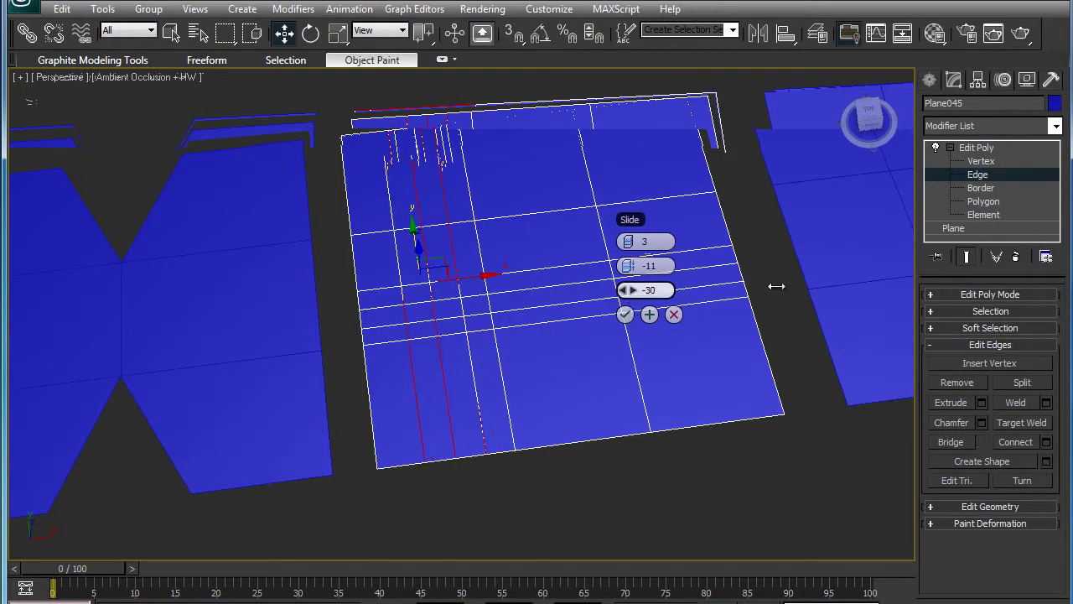
left_click(625, 316)
Select a bent chain of alternating horizontal and vertical edges across the plane.
mouse_move(675, 339)
middle_mouse_down("alt")
mouse_move(630, 313)
mouse_move(592, 427)
middle_mouse_up("alt")
left_click(562, 277)
left_click(618, 254, "ctrl")
left_click(686, 223, "ctrl")
left_click(610, 184, "ctrl")
left_click(551, 137, "ctrl")
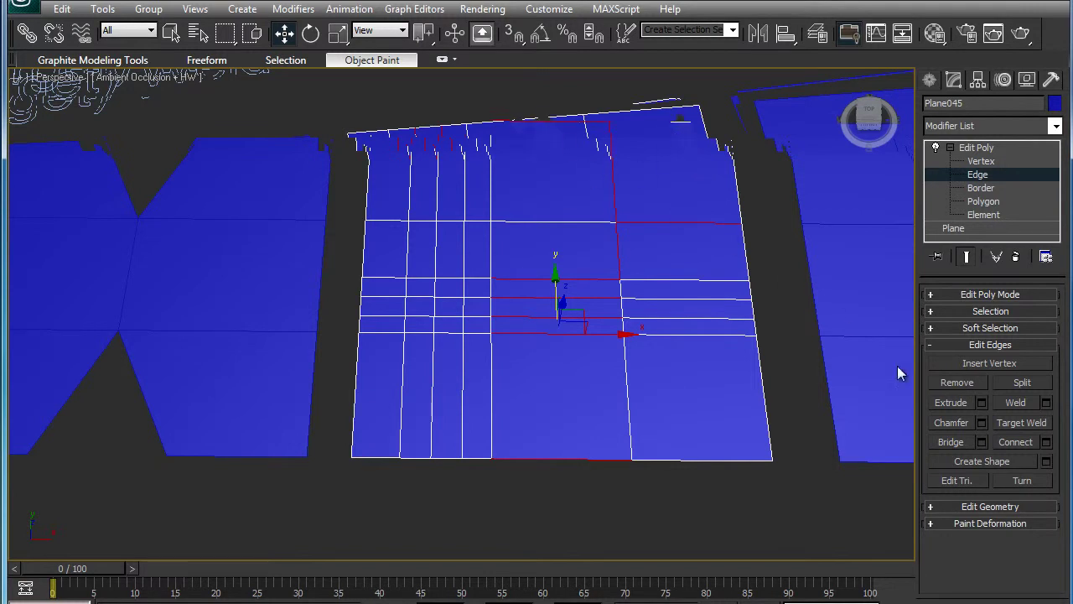
Connect the edge chain with 2 segments, pinch 0 and slide 0.
left_click(1046, 442)
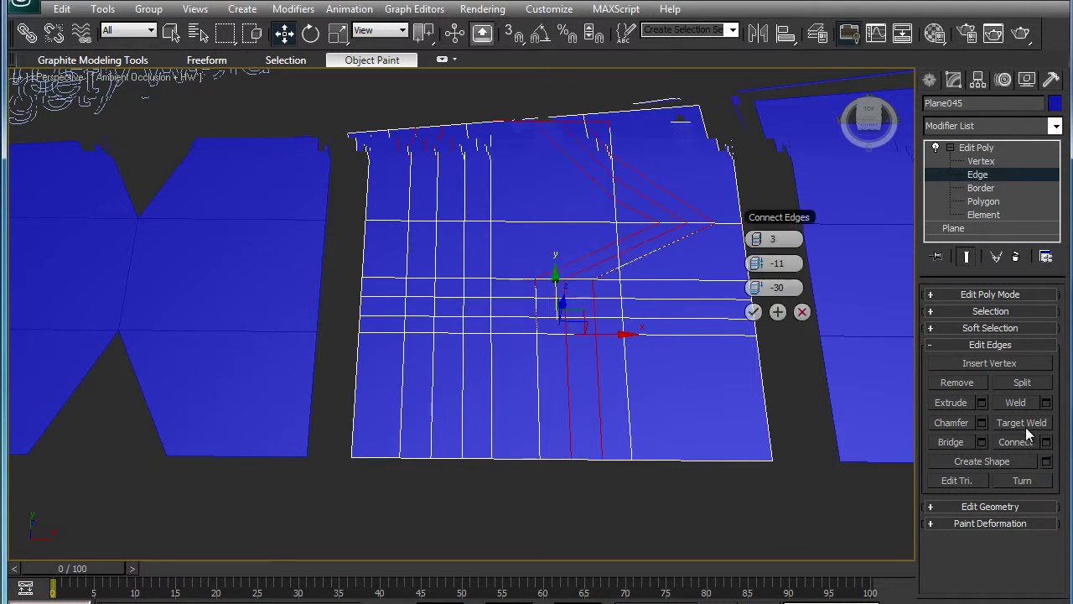
left_click_drag(754, 248, 615, 276)
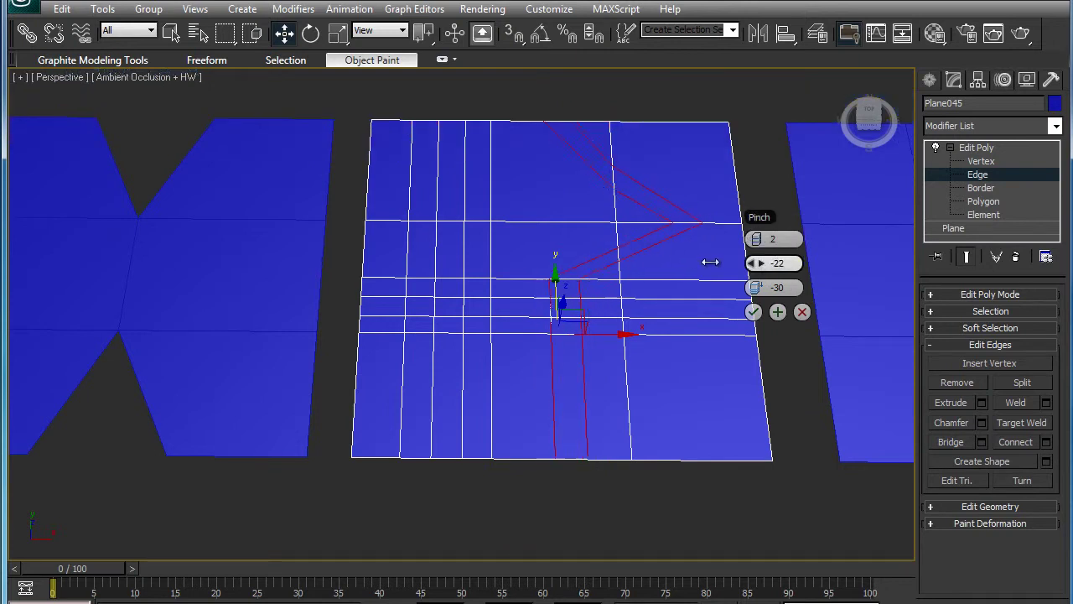
left_click_drag(614, 276, 857, 290)
right_click(755, 287)
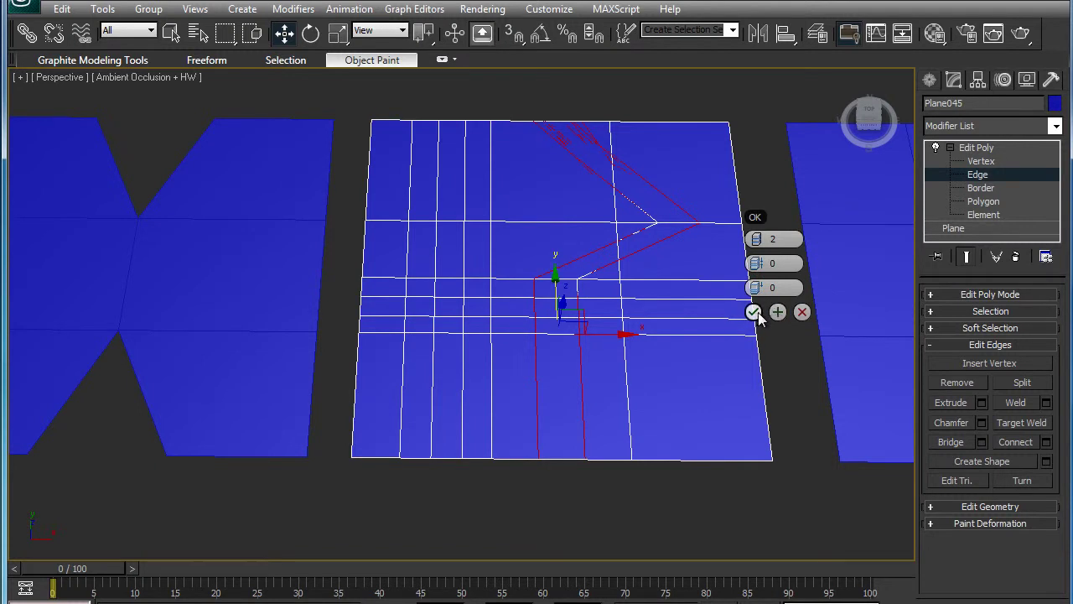
left_click(754, 312)
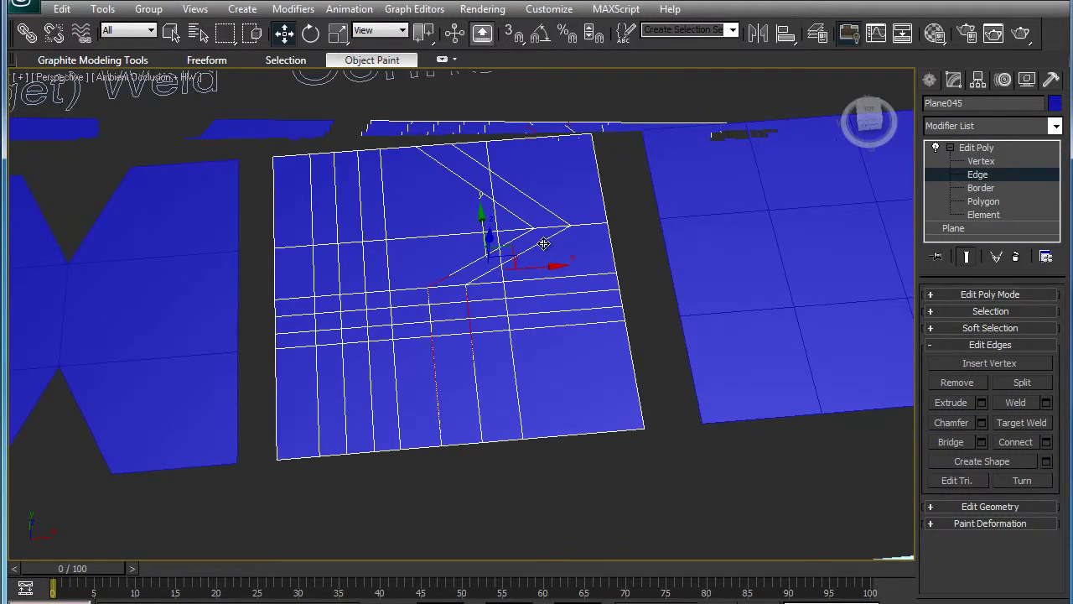
Move the new edges up-right into a sharp point and connect the right border edge.
left_click_drag(544, 243, 591, 260)
left_click(612, 255)
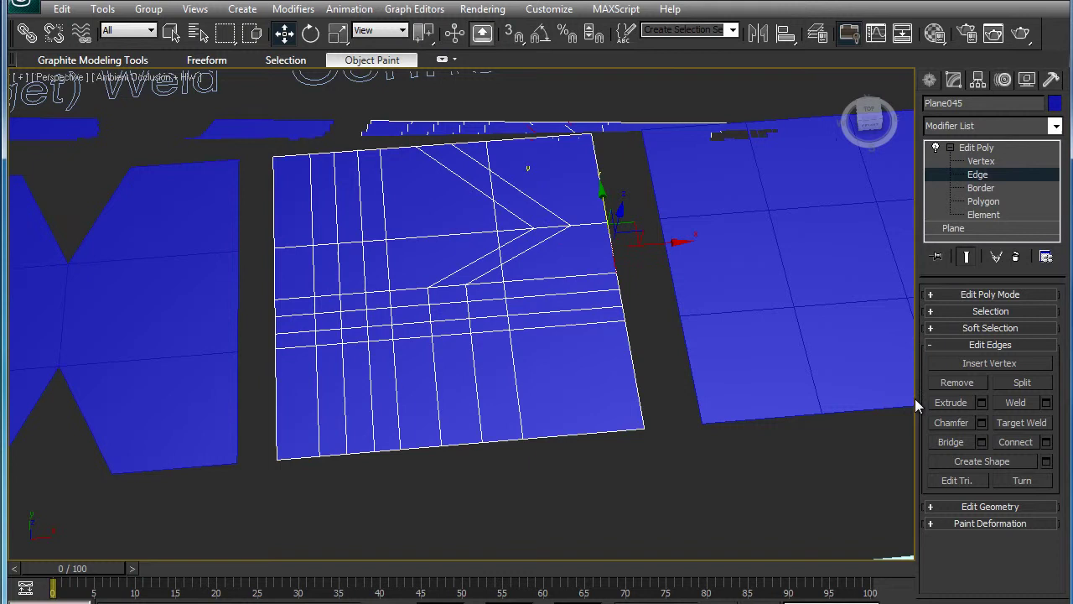
left_click(1046, 443)
left_click(808, 224)
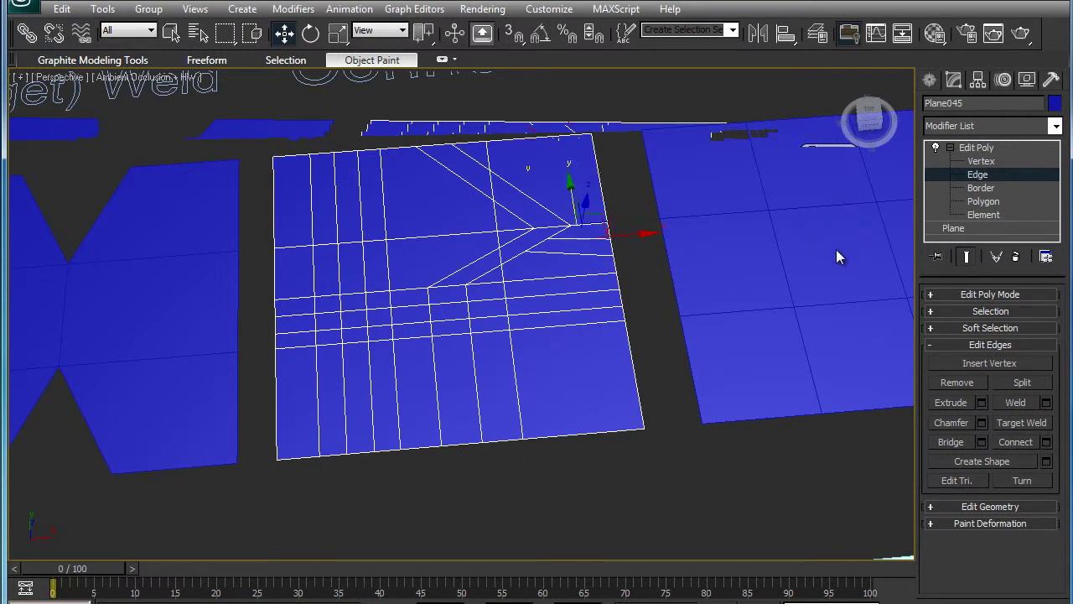
Exit Edge level and select the plain 3×3 plane under the Insert Vertex label.
left_click(632, 270)
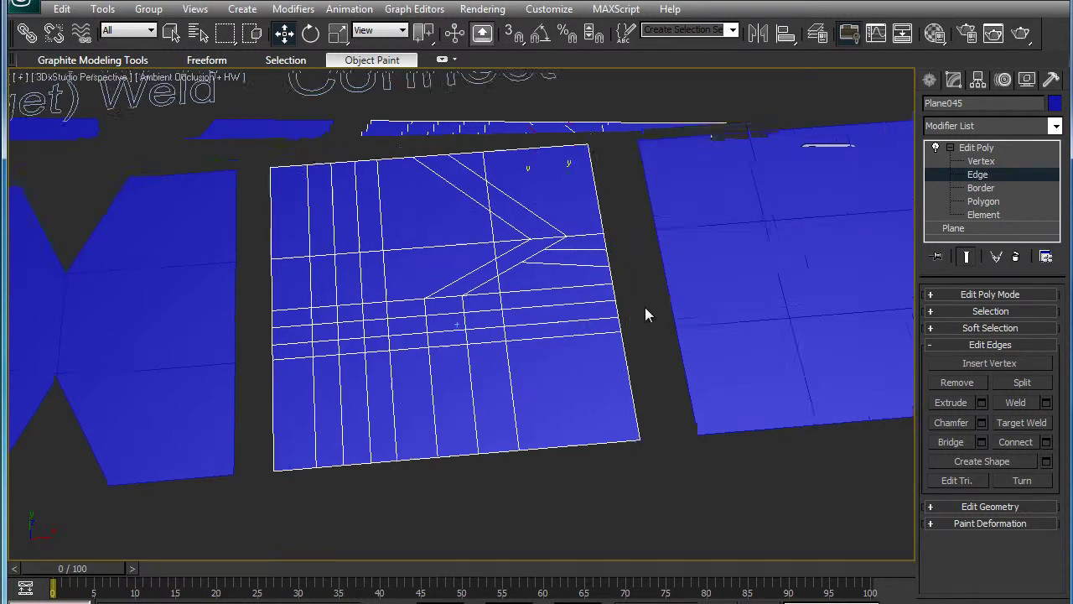
scroll(645, 307, "down", 4)
scroll(642, 307, "down", 3)
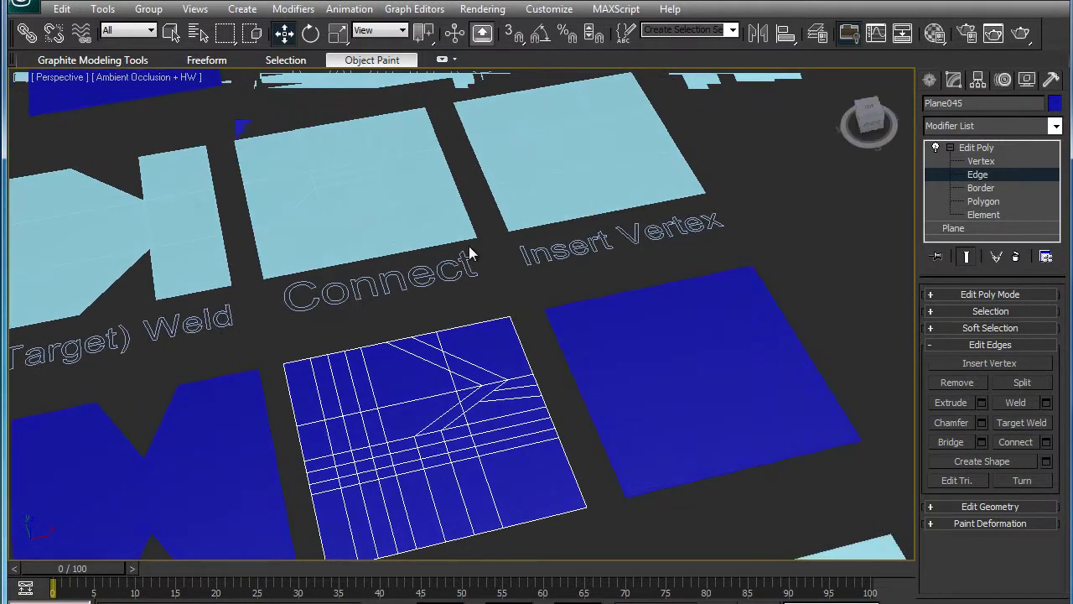
left_click(975, 148)
left_click(351, 214)
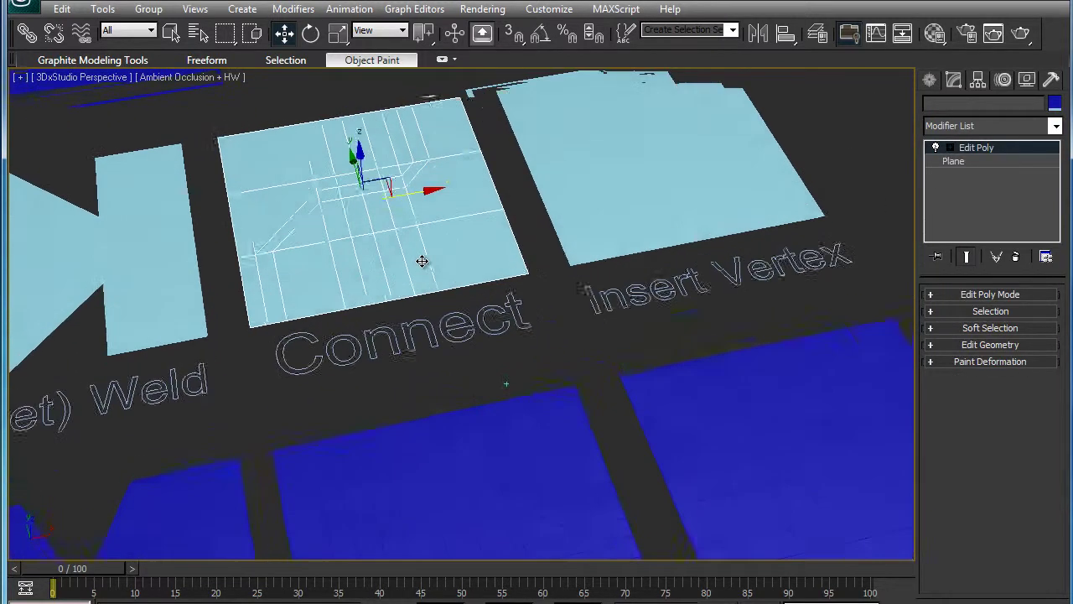
scroll(360, 260, "up", 2)
mouse_move(413, 122)
middle_mouse_down("alt")
mouse_move(446, 247)
mouse_move(467, 290)
mouse_move(487, 294)
middle_mouse_up("alt")
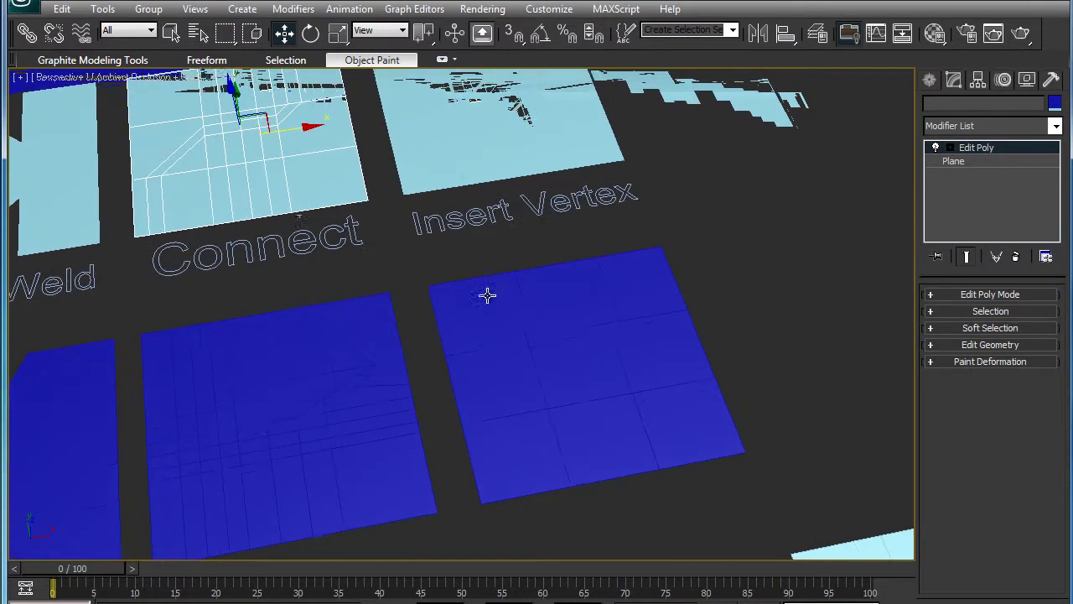
left_click(568, 366)
middle_click_drag(568, 366, 582, 364, "alt")
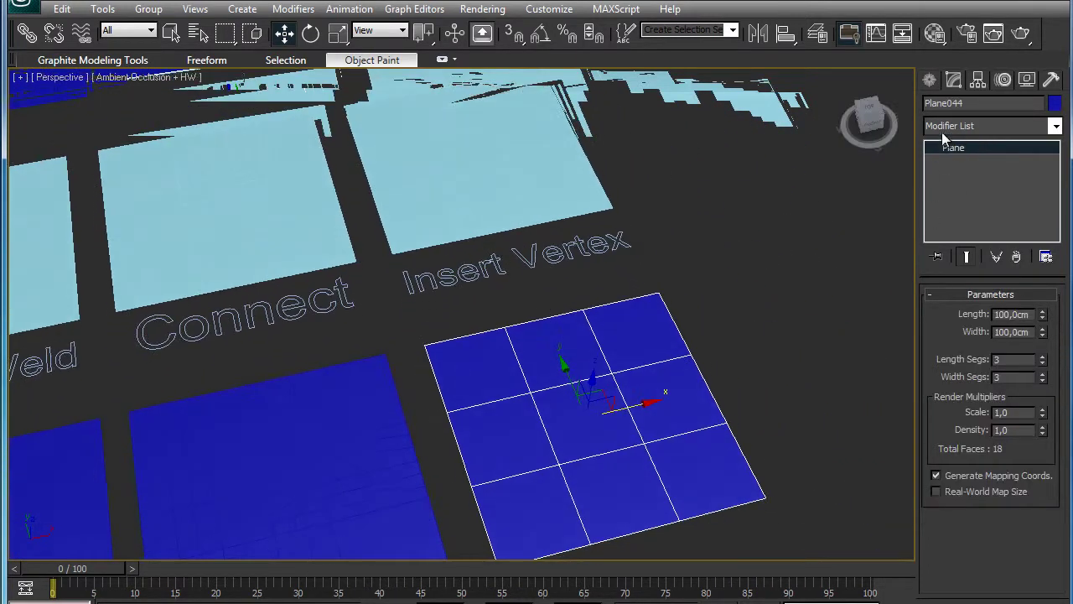
Add Edit Poly to the Insert Vertex plane, switch to Edge level and enable Insert Vertex.
left_click(942, 128)
left_click(960, 578)
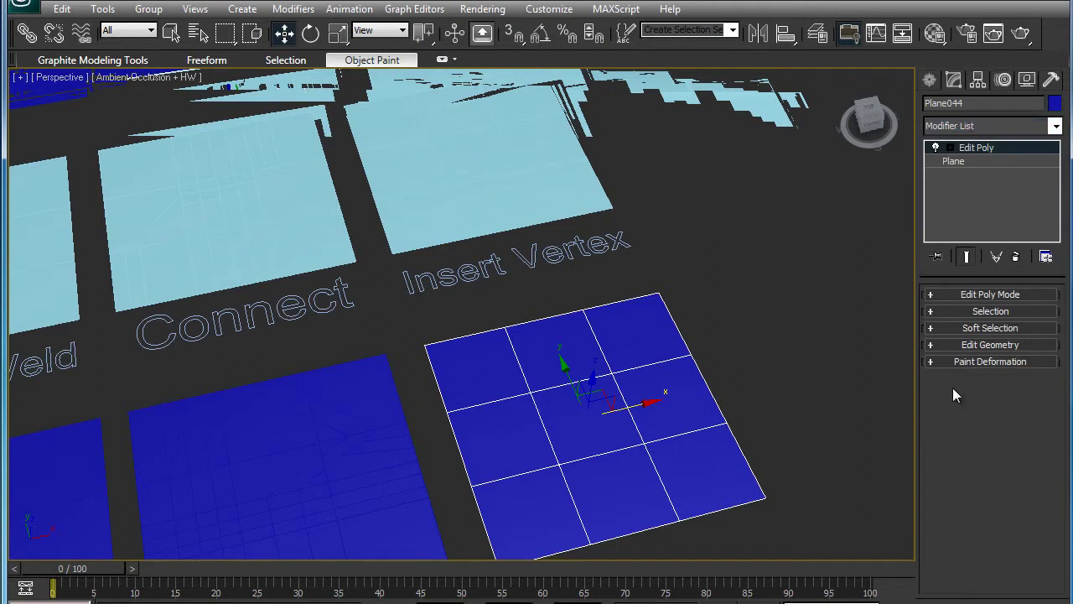
left_click(978, 175)
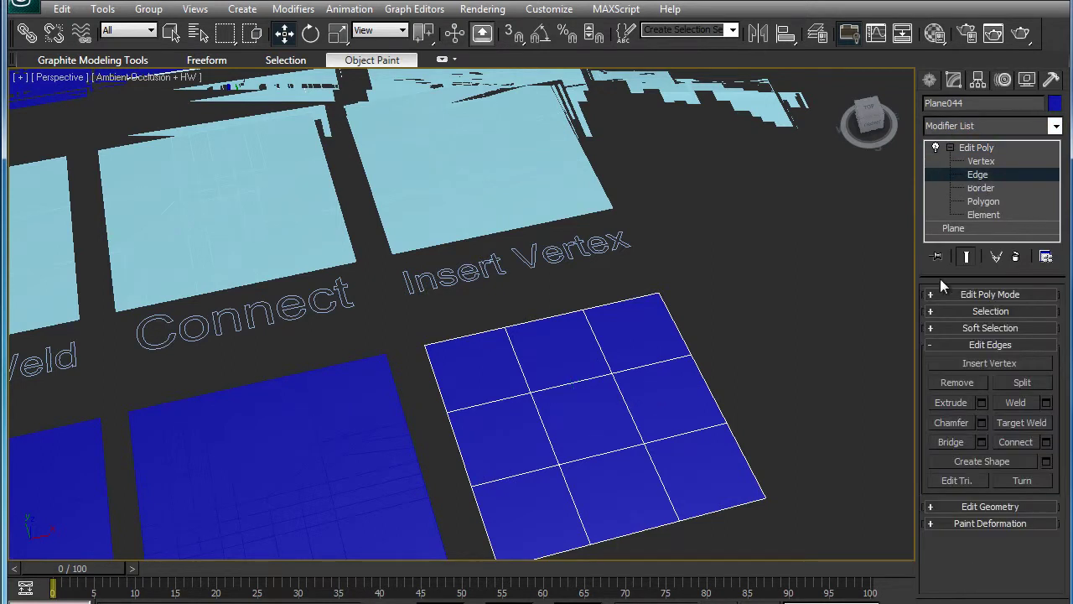
left_click(972, 364)
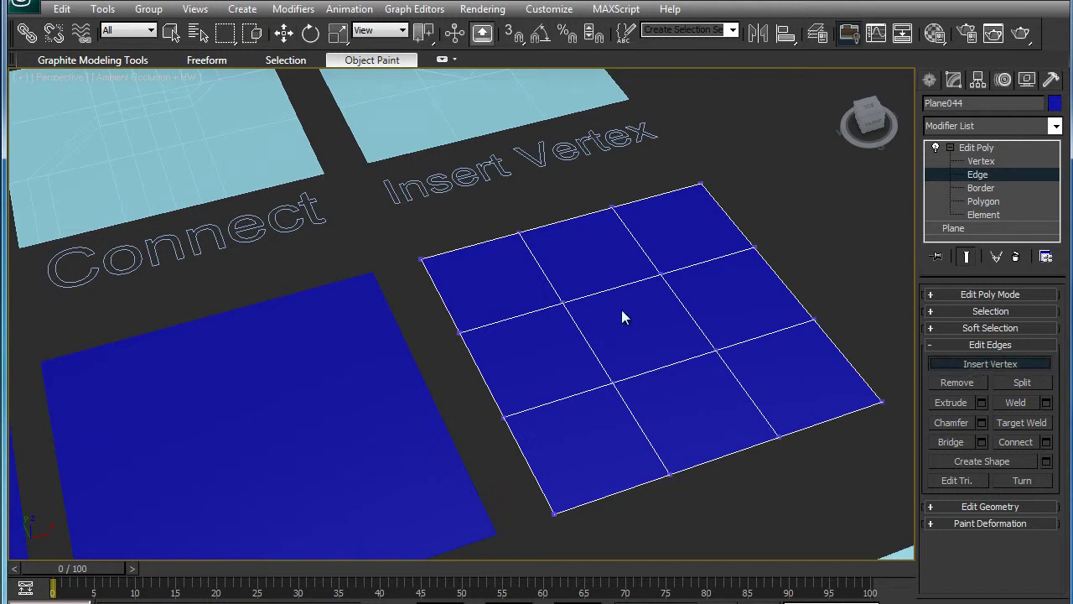
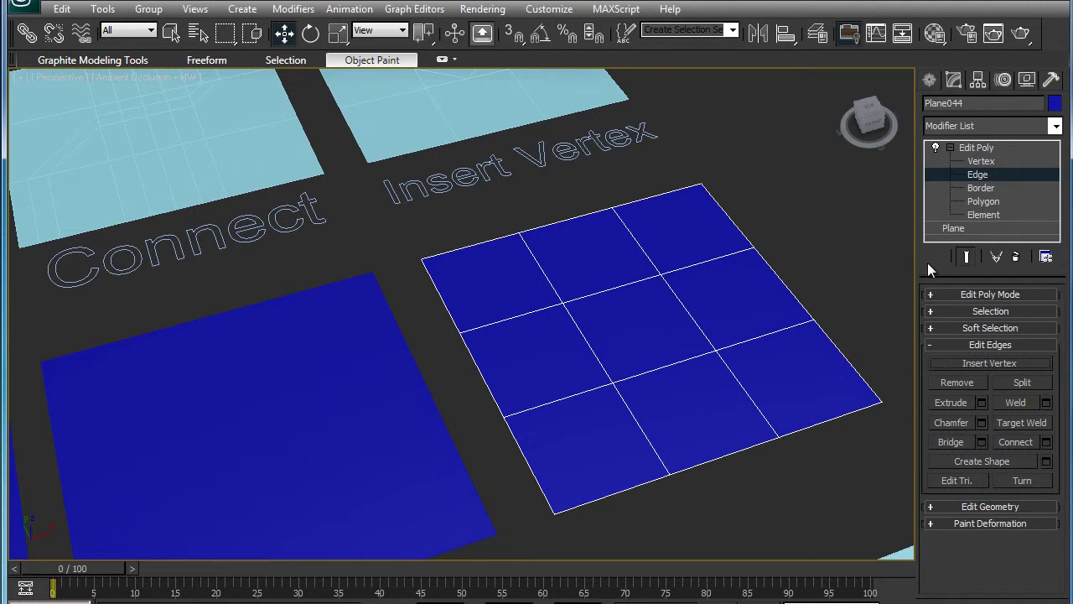
Drag Plane044's inner vertices down along Z to sink a dent, then orbit to inspect it.
left_click(981, 161)
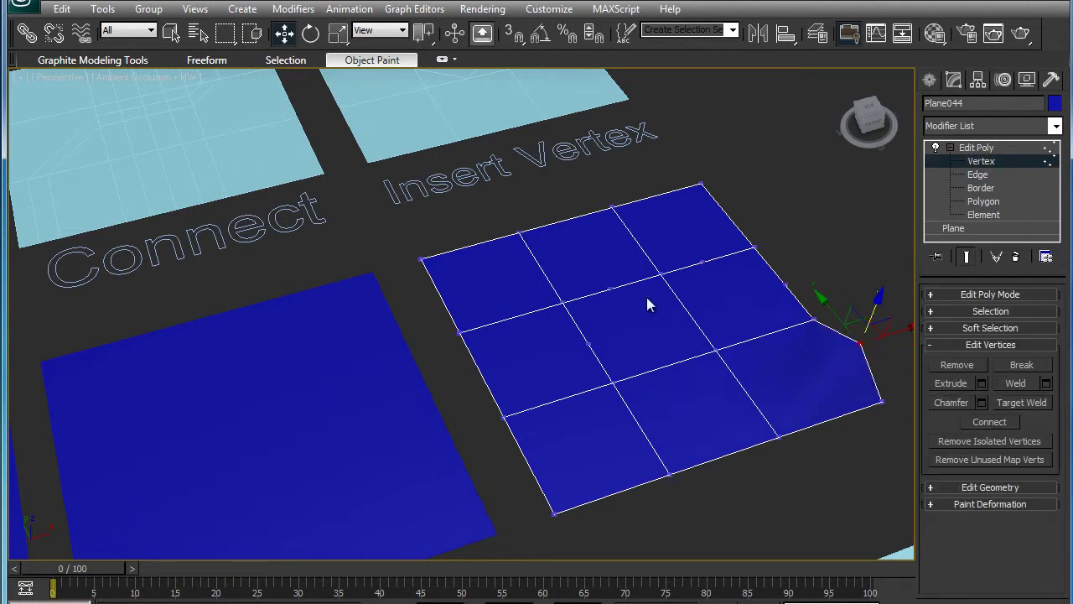
left_click_drag(607, 260, 680, 277)
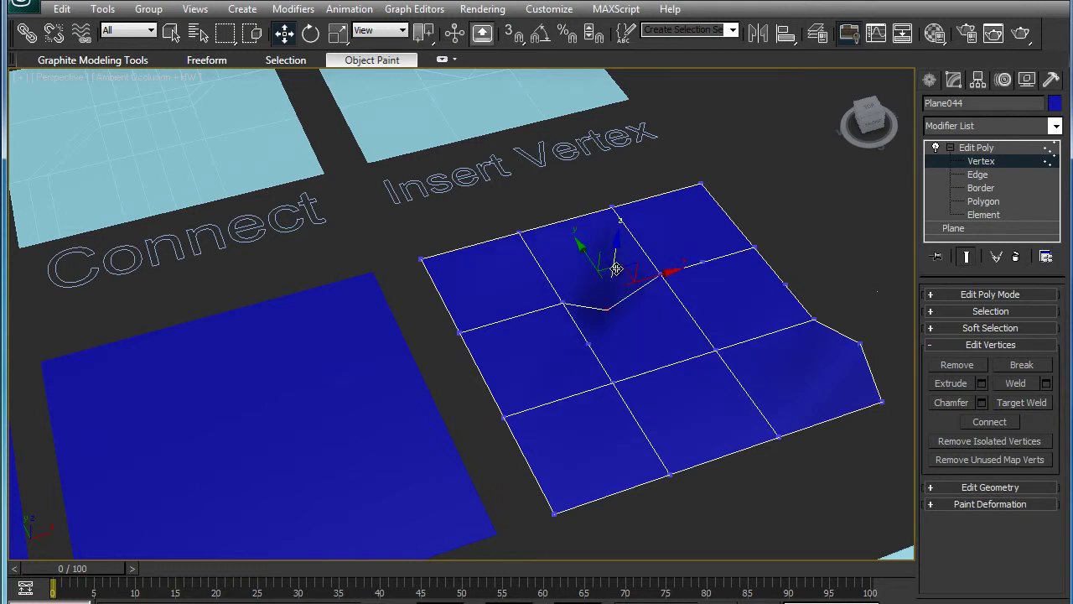
mouse_move(710, 200)
left_mouse_down()
mouse_move(709, 247)
mouse_move(666, 279)
left_mouse_up()
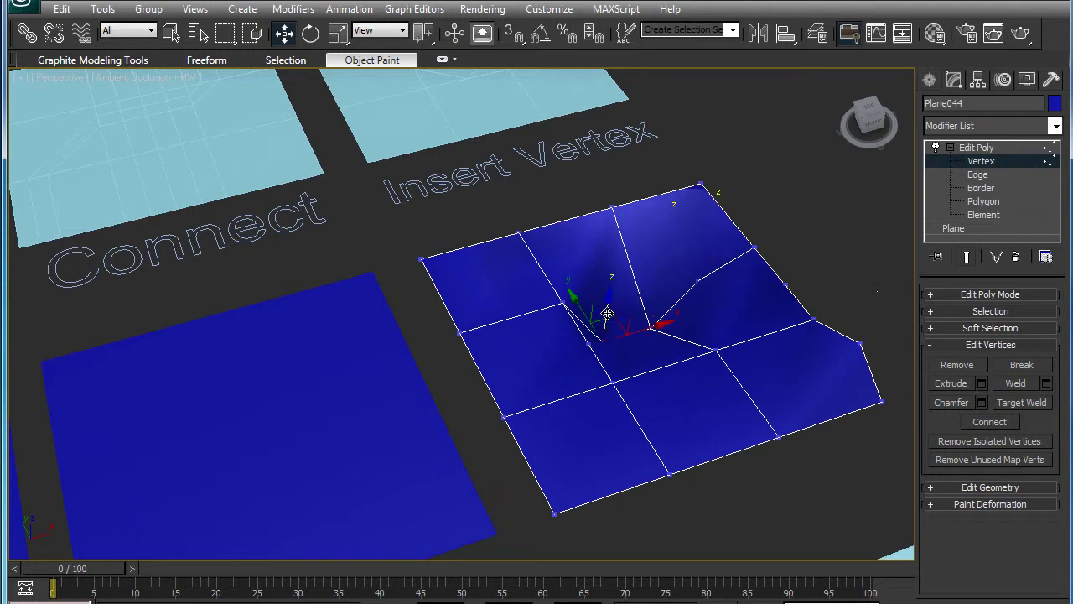
mouse_move(619, 304)
middle_mouse_down("alt")
mouse_move(630, 259)
mouse_move(650, 268)
mouse_move(642, 316)
mouse_move(653, 328)
middle_mouse_up("alt")
mouse_move(594, 364)
middle_mouse_down("alt")
mouse_move(597, 302)
mouse_move(608, 297)
mouse_move(582, 280)
mouse_move(635, 305)
mouse_move(635, 293)
middle_mouse_up("alt")
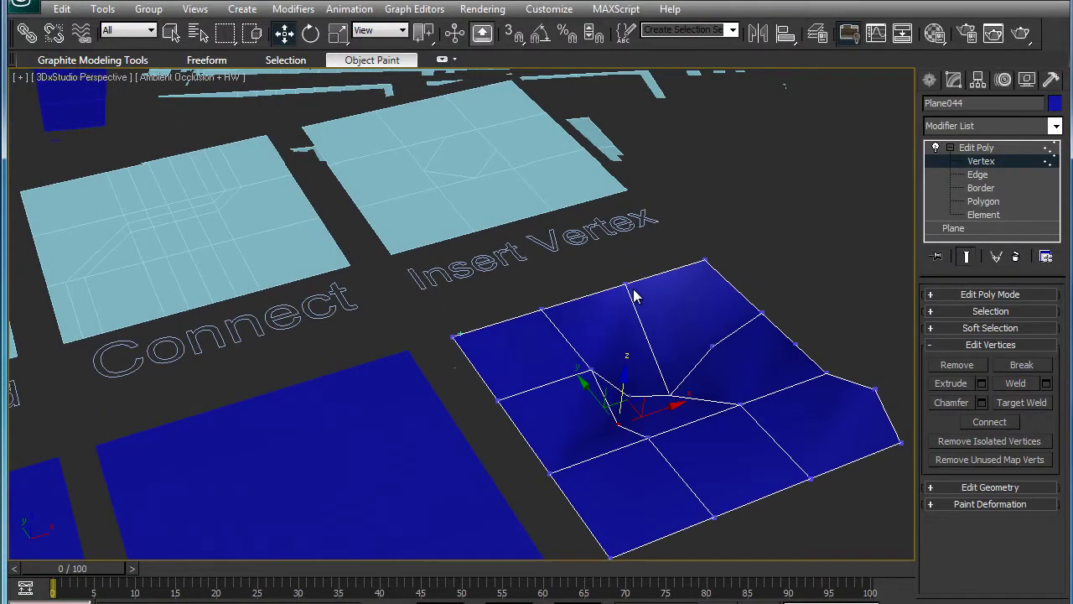
At Edge level, turn hidden diagonals through the fold, then select an edge running into the dent.
left_click(979, 175)
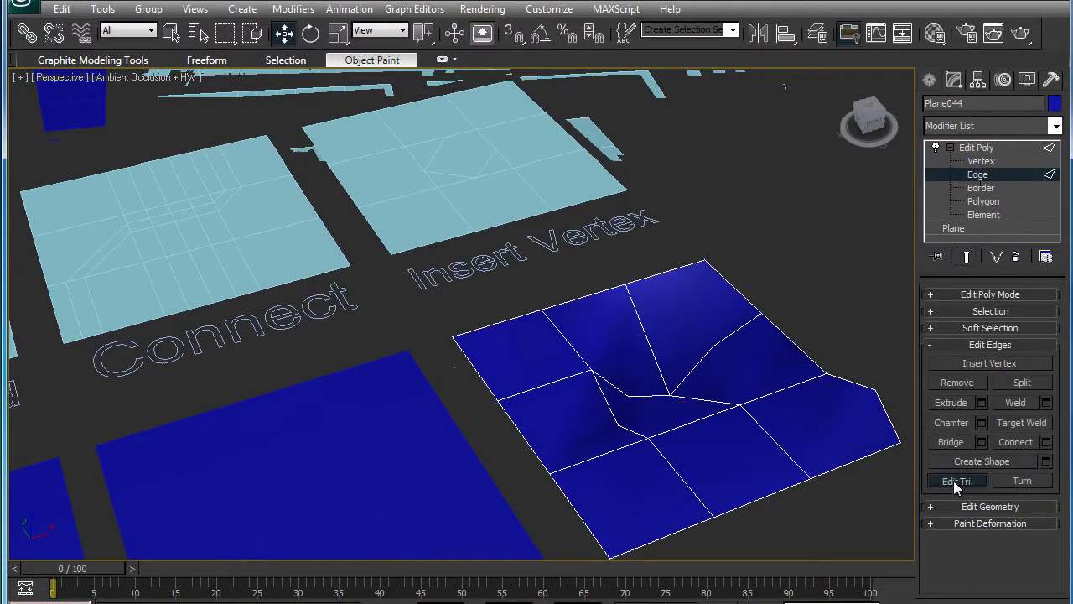
mouse_move(693, 388)
middle_mouse_down("alt")
mouse_move(713, 416)
mouse_move(671, 405)
mouse_move(687, 419)
mouse_move(642, 419)
mouse_move(659, 453)
mouse_move(740, 403)
mouse_move(771, 329)
mouse_move(763, 372)
mouse_move(778, 365)
middle_mouse_up("alt")
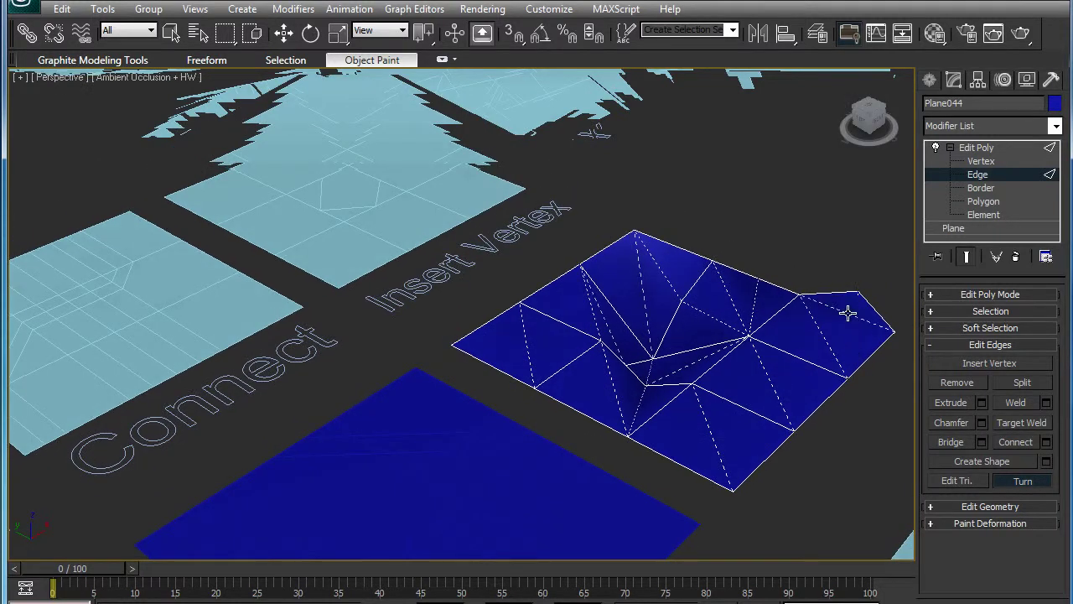
mouse_move(848, 351)
middle_mouse_down("alt")
mouse_move(836, 304)
mouse_move(827, 402)
mouse_move(839, 369)
middle_mouse_up("alt")
left_click(1011, 481)
middle_click_drag(1008, 480, 872, 314, "alt")
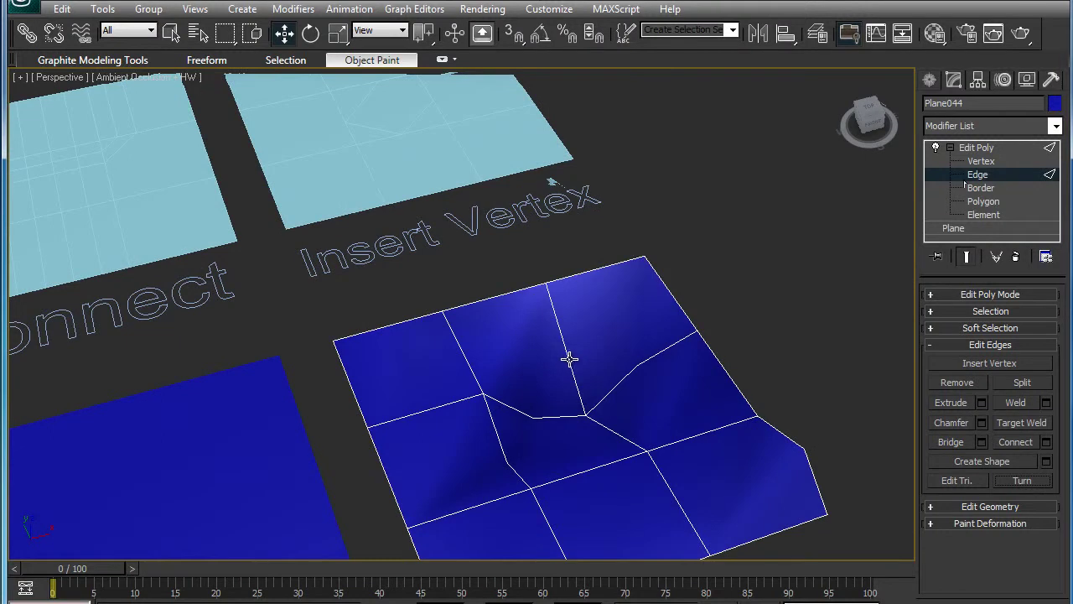
left_click(569, 359)
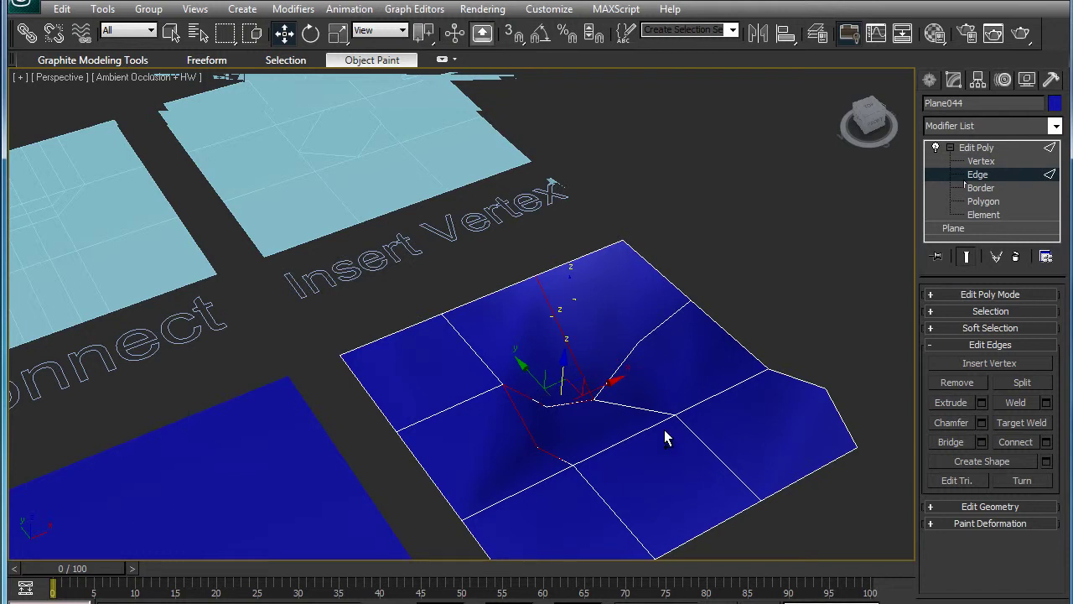
Add the right border edge and create a Linear shape from the edge chain.
left_click(810, 474, "ctrl")
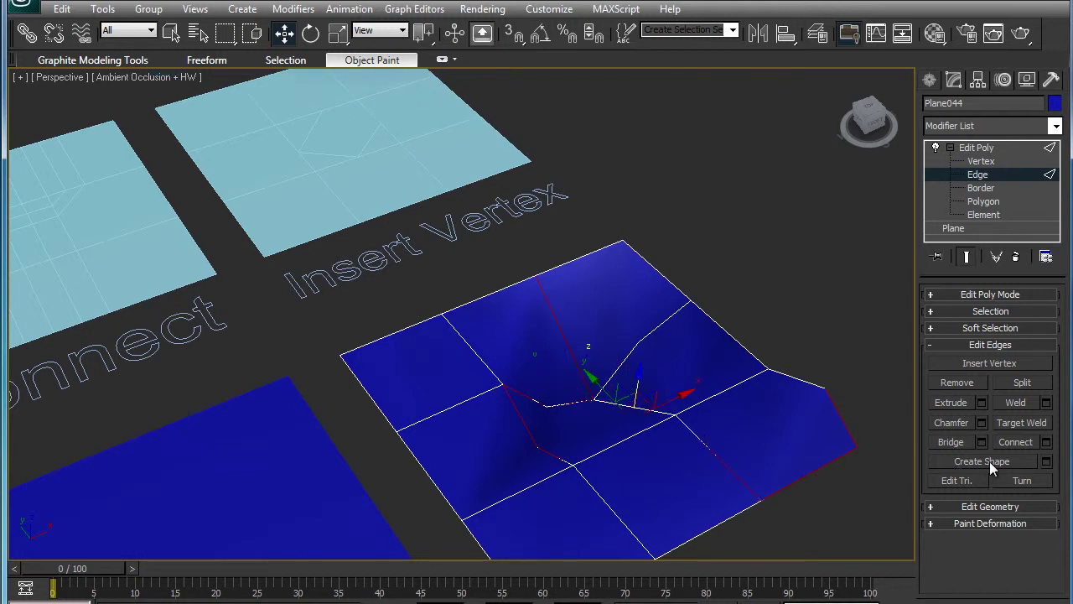
left_click(1046, 463)
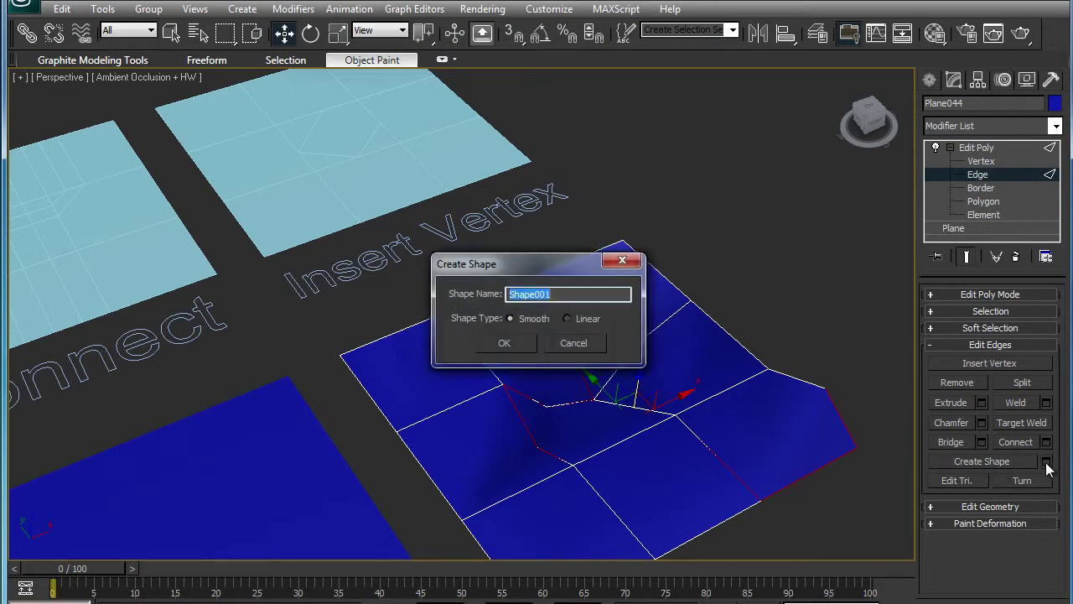
left_click_drag(560, 267, 653, 255)
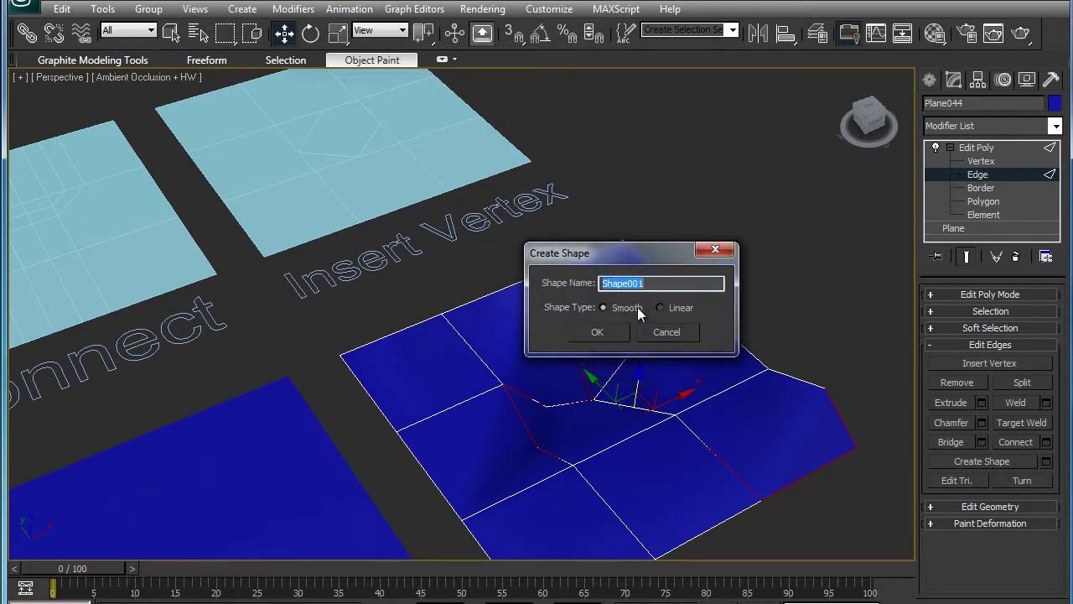
left_click(661, 307)
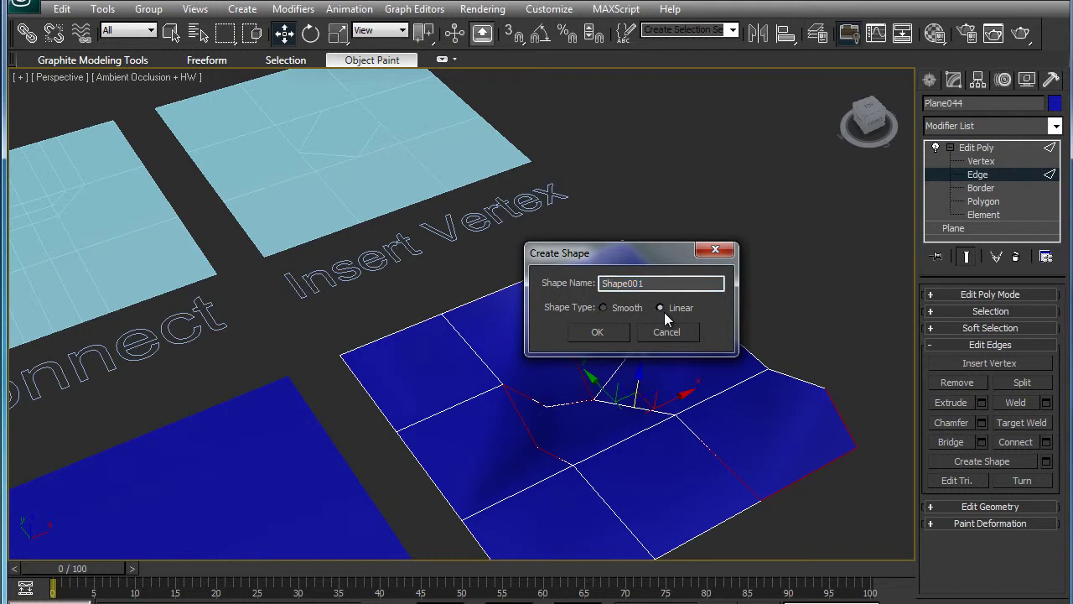
left_click(598, 332)
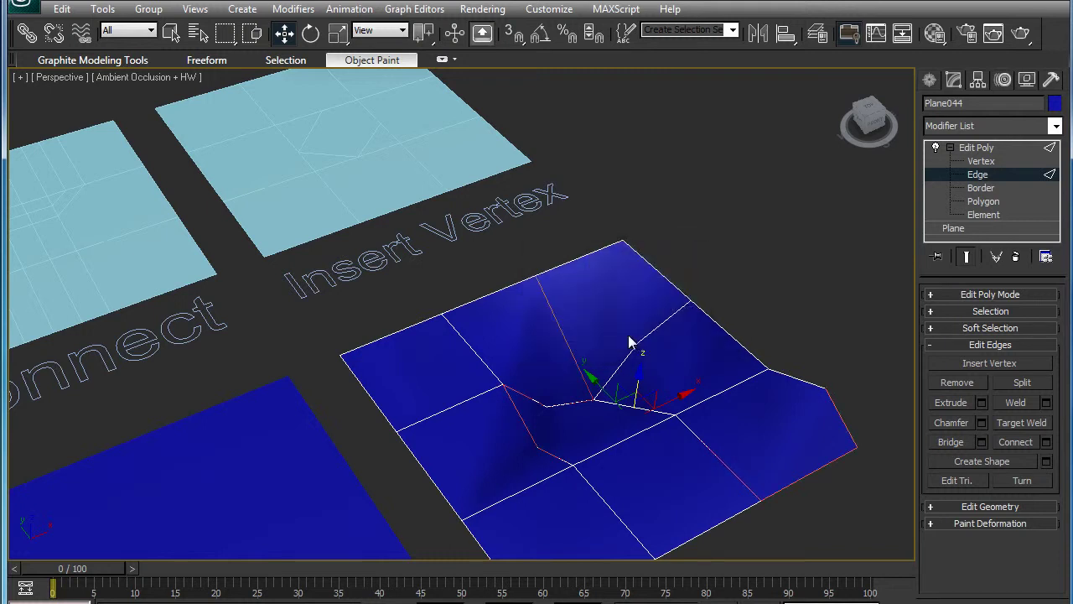
Select the new spline Shape001 and lift it above the dented plane along Z.
left_click(981, 149)
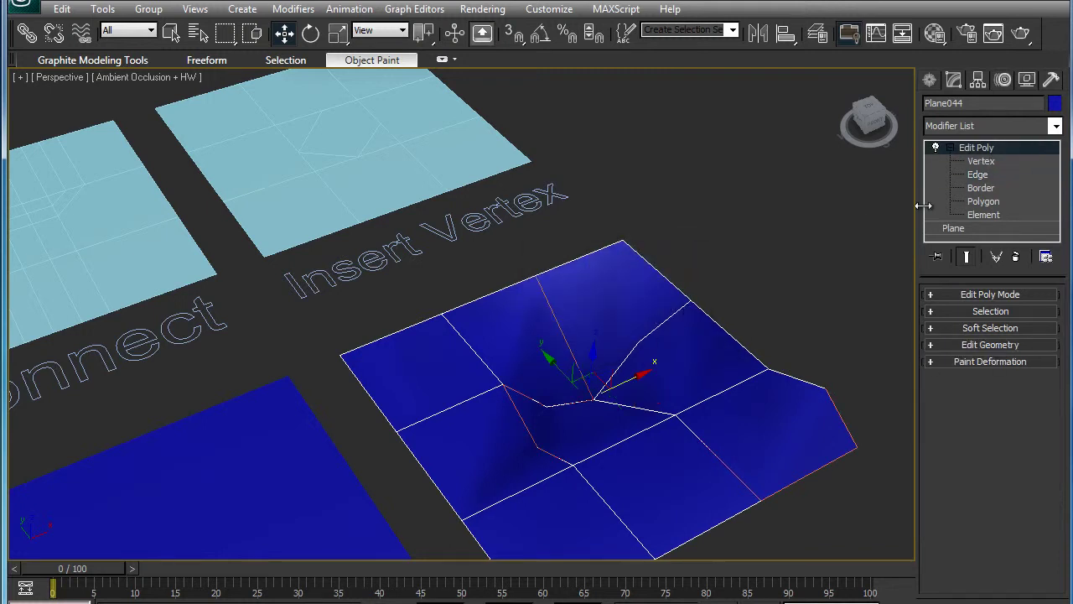
left_click(716, 454)
left_click_drag(590, 360, 592, 296)
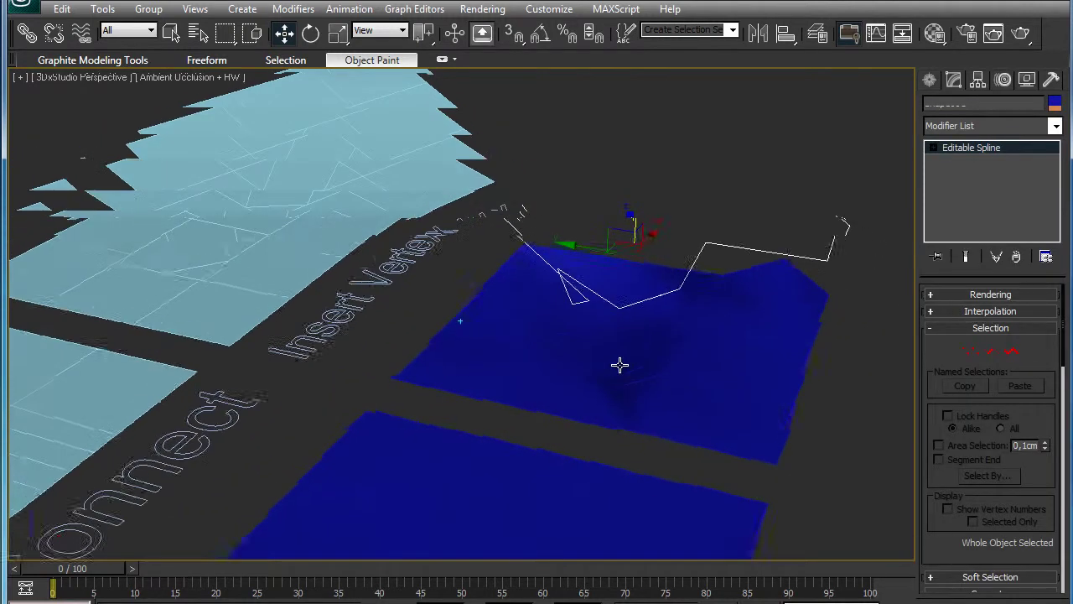
left_click(968, 352)
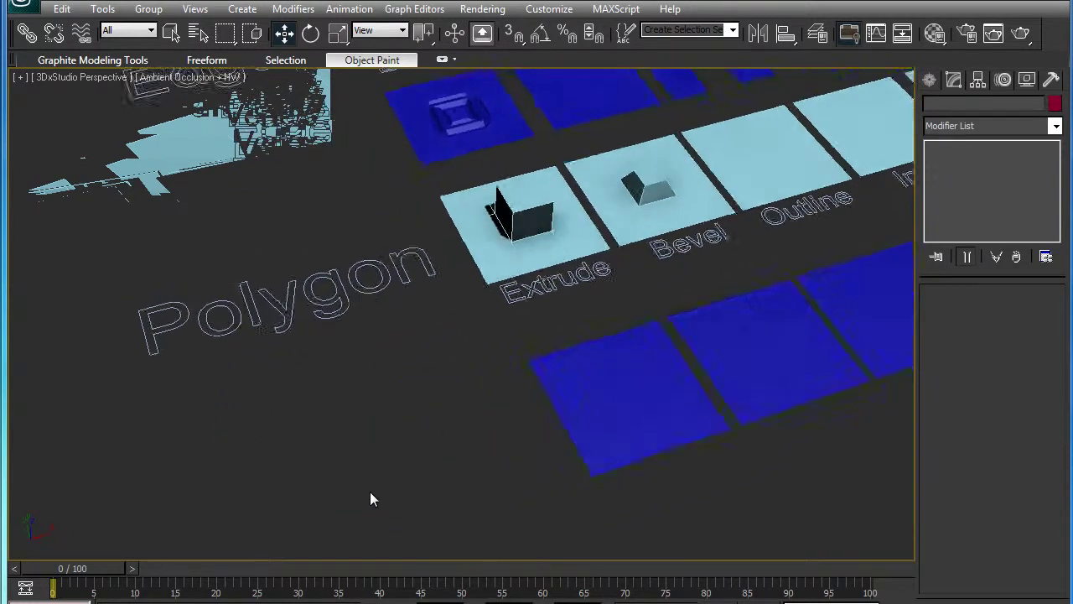
Select Plane049 in front of the Extrude label and add an Edit Poly modifier.
left_click(445, 449)
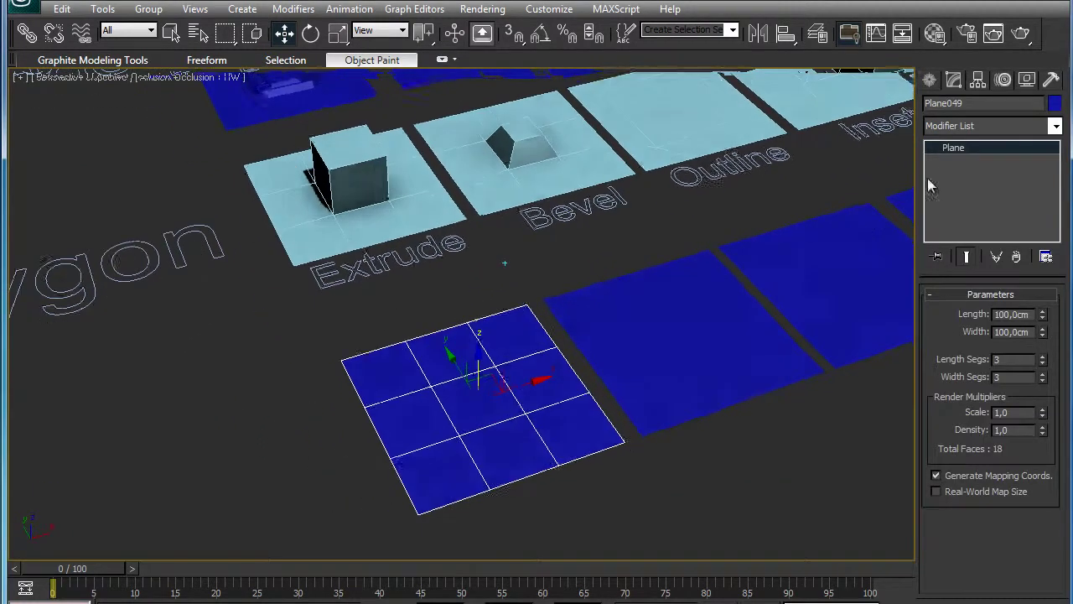
left_click(1012, 128)
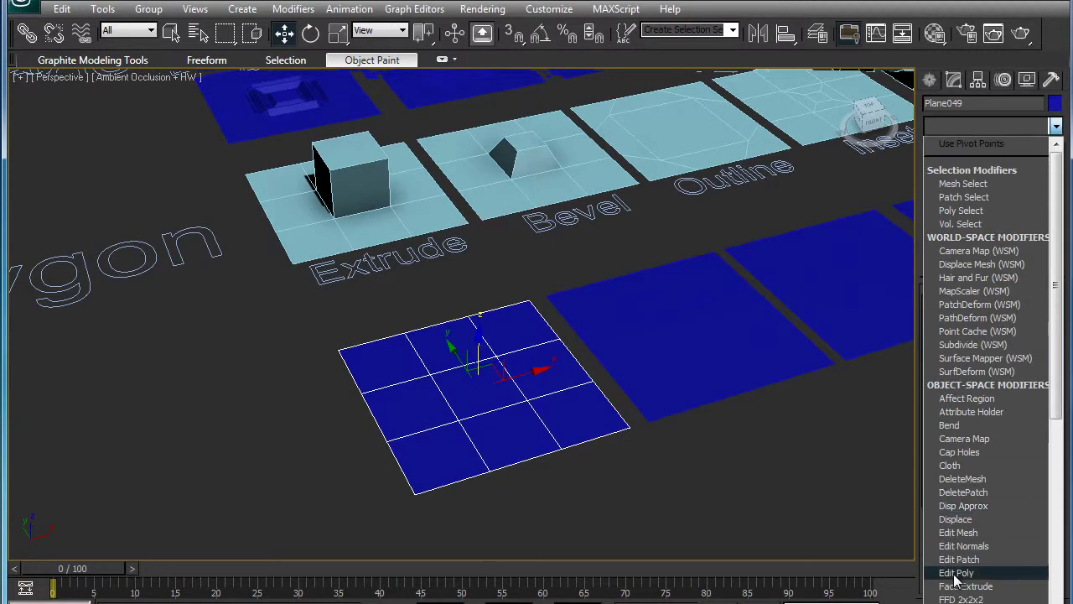
left_click(957, 573)
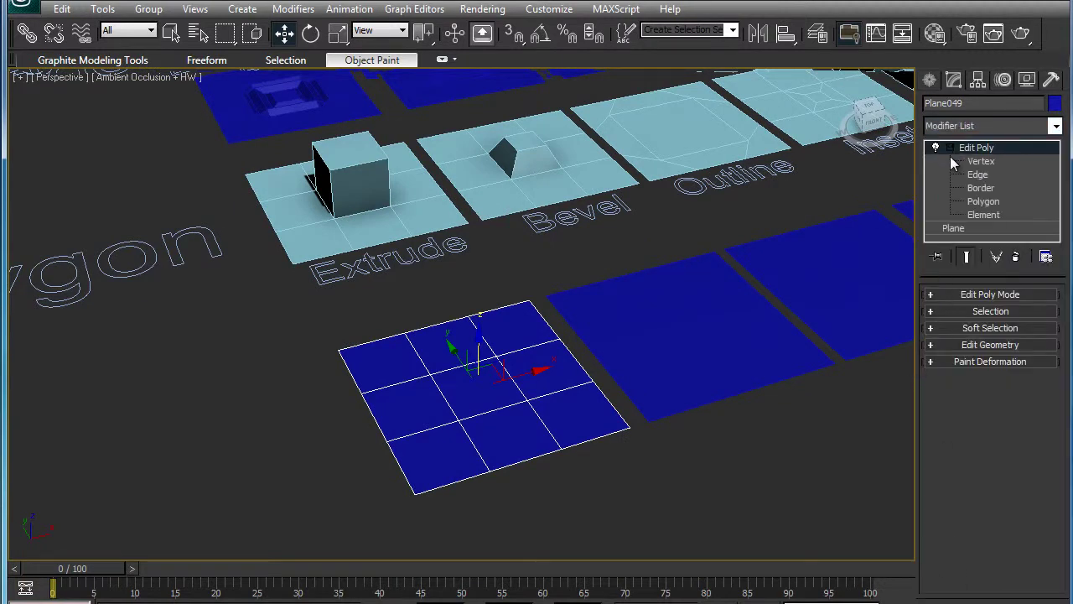
At Polygon level, extrude the centre polygon upward into a box.
left_click(985, 202)
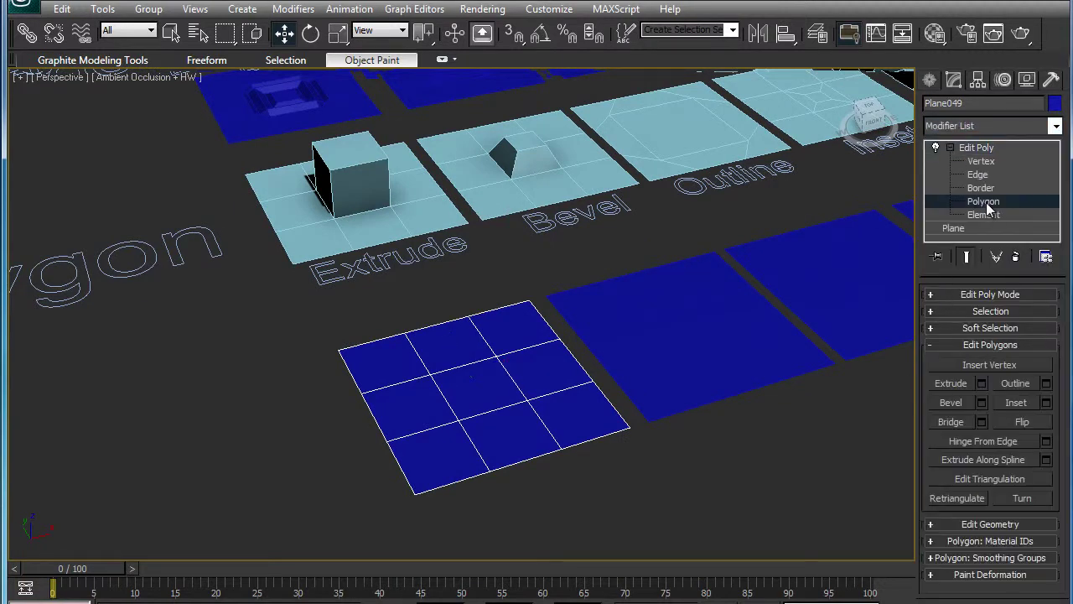
left_click(966, 295)
left_click(966, 294)
left_click(973, 311)
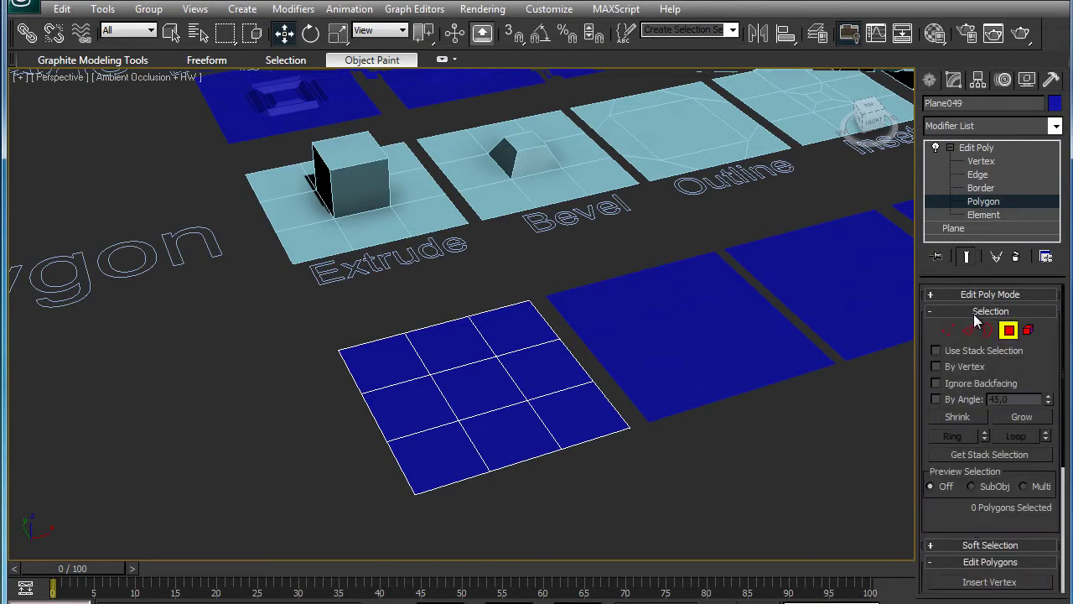
left_click(1003, 312)
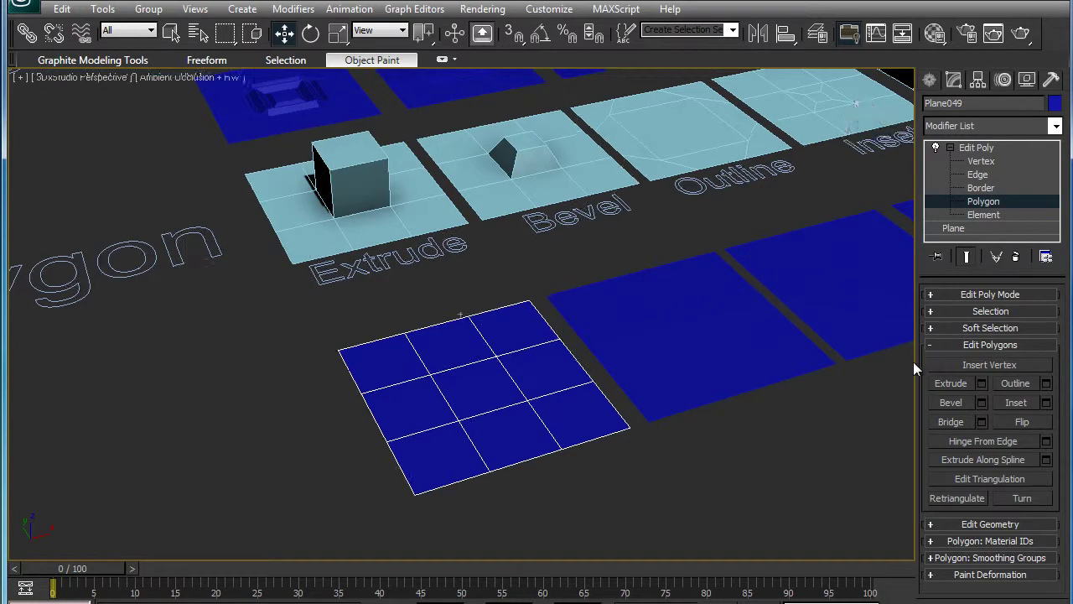
middle_click_drag(910, 365, 912, 394, "alt")
left_click_drag(547, 379, 498, 220)
Undo an overlong side extrusion, then extrude the top up and side and front faces outward.
left_click(463, 344)
mouse_move(463, 345)
left_mouse_down()
mouse_move(424, 65)
mouse_move(467, 319)
mouse_move(463, 52)
left_mouse_up()
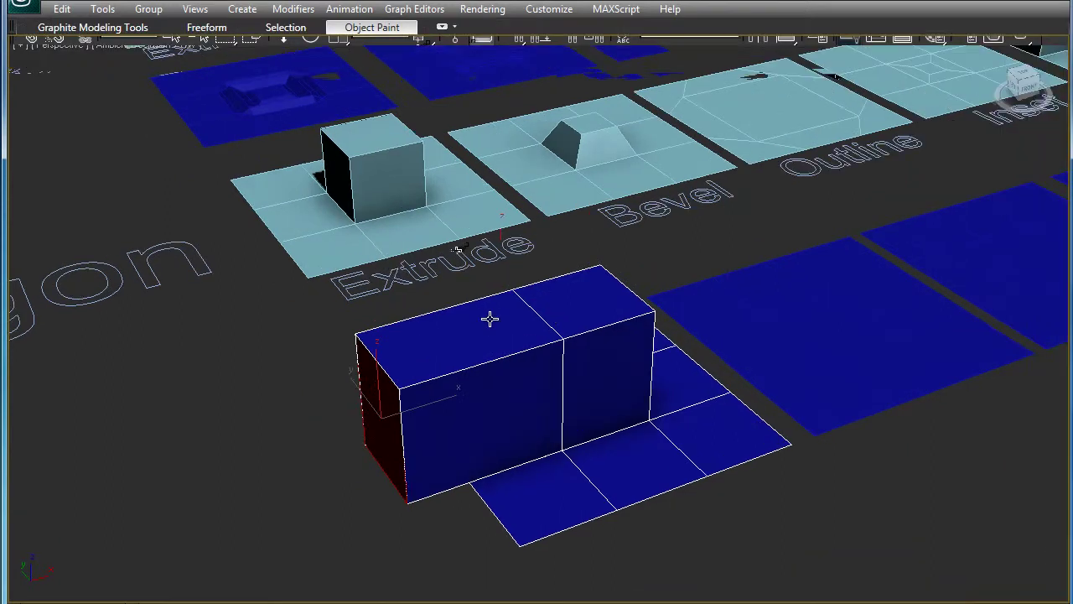
key("ctrl+z")
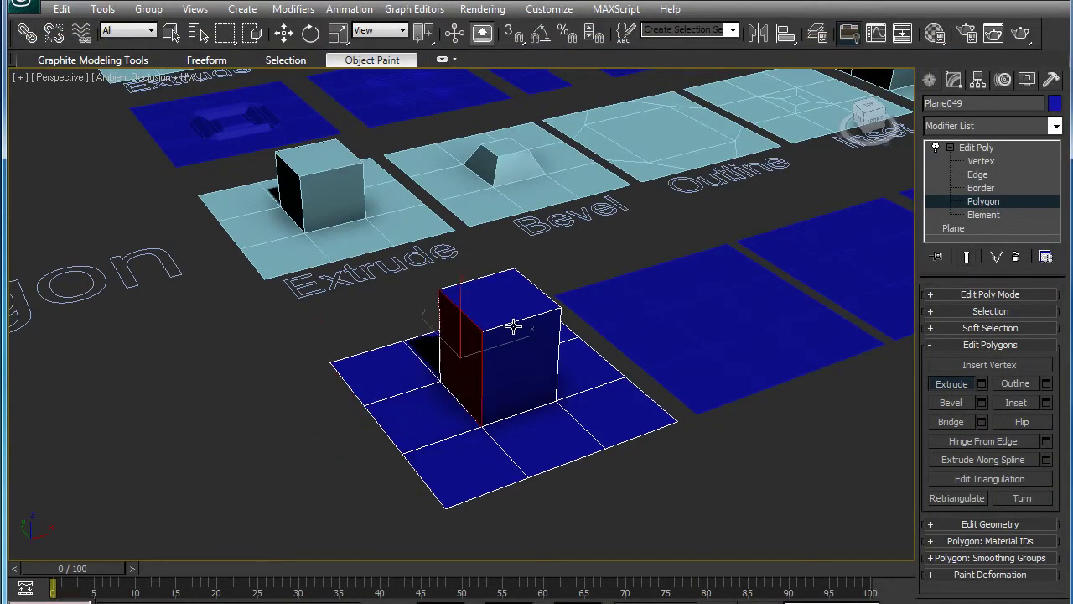
left_click_drag(499, 301, 513, 152)
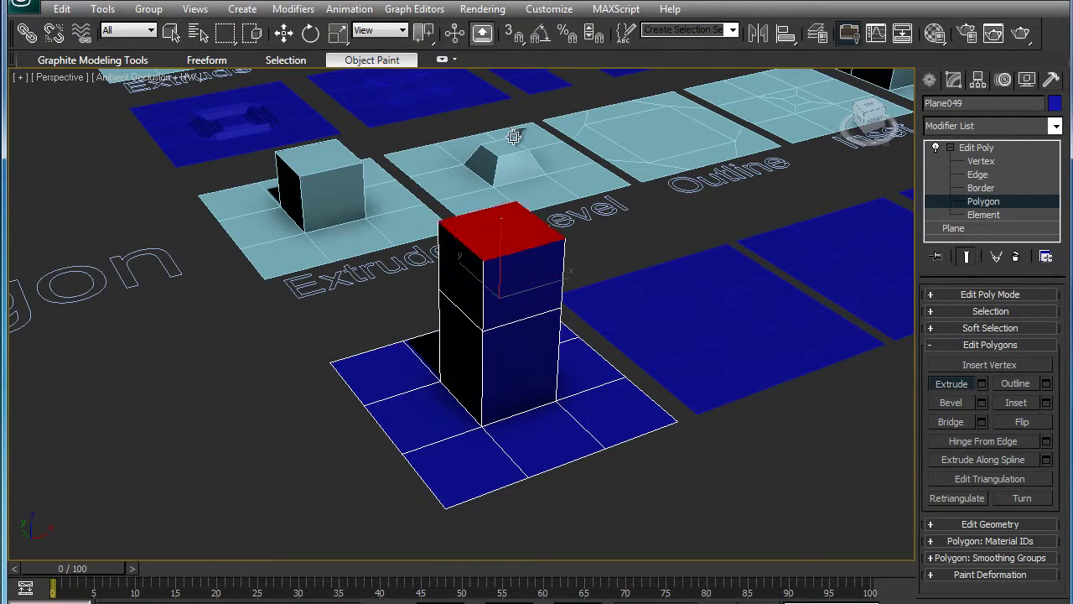
left_click_drag(521, 301, 509, 94)
mouse_move(552, 278)
left_mouse_down()
mouse_move(573, 203)
mouse_move(561, 97)
left_mouse_up()
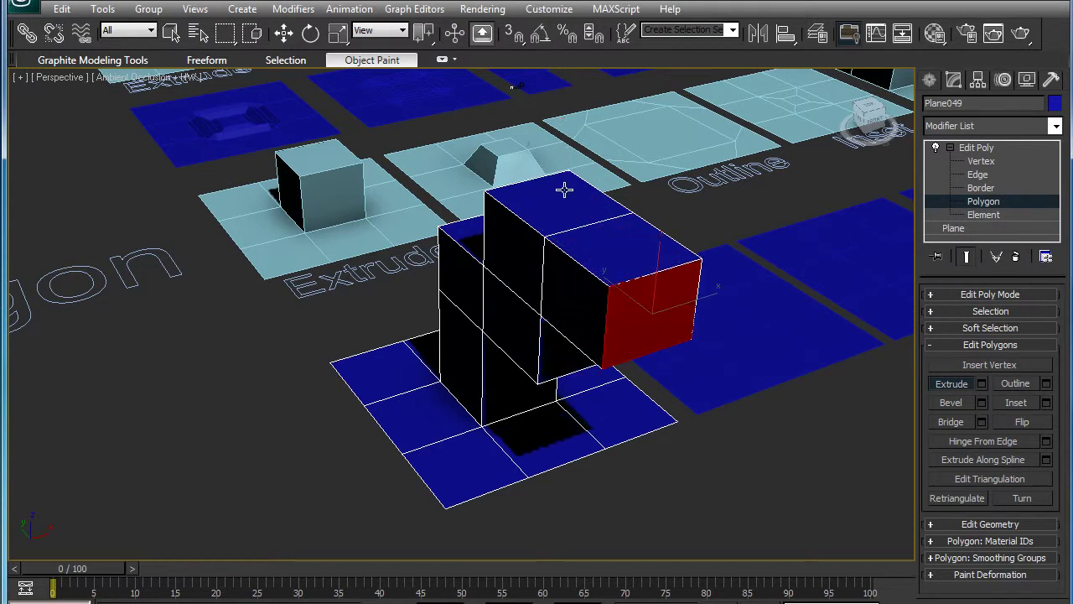
left_click_drag(565, 271, 519, 88)
Extrude the upper box's bottom face down into a long column, then extrude its inner face left.
mouse_move(562, 336)
middle_mouse_down("alt")
mouse_move(555, 321)
mouse_move(577, 366)
middle_mouse_up("alt")
left_click_drag(578, 366, 510, 261)
middle_click_drag(511, 261, 529, 152, "alt")
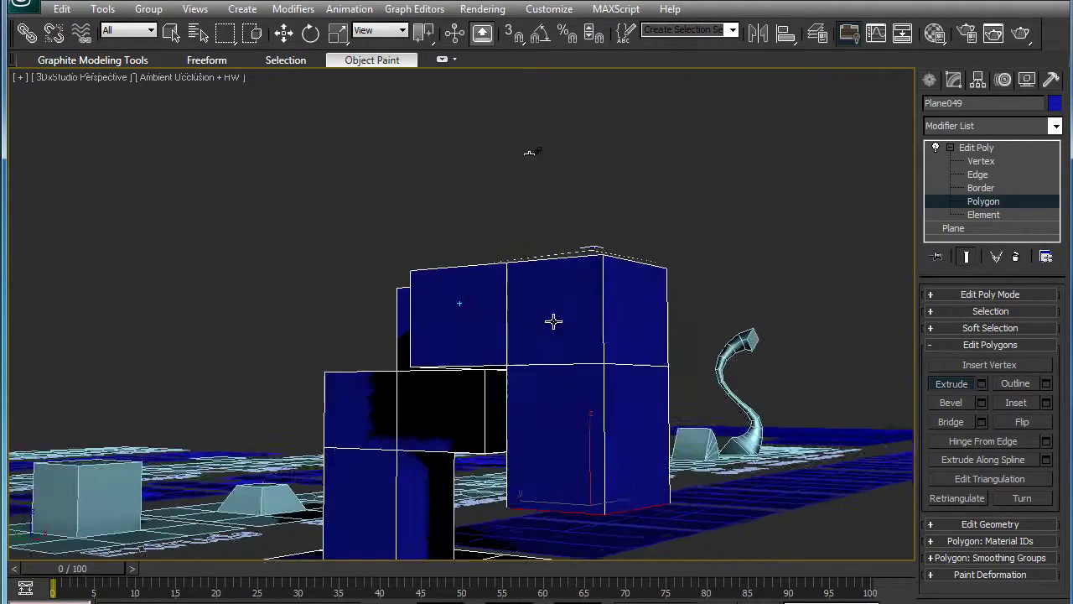
middle_click_drag(553, 321, 515, 384, "alt")
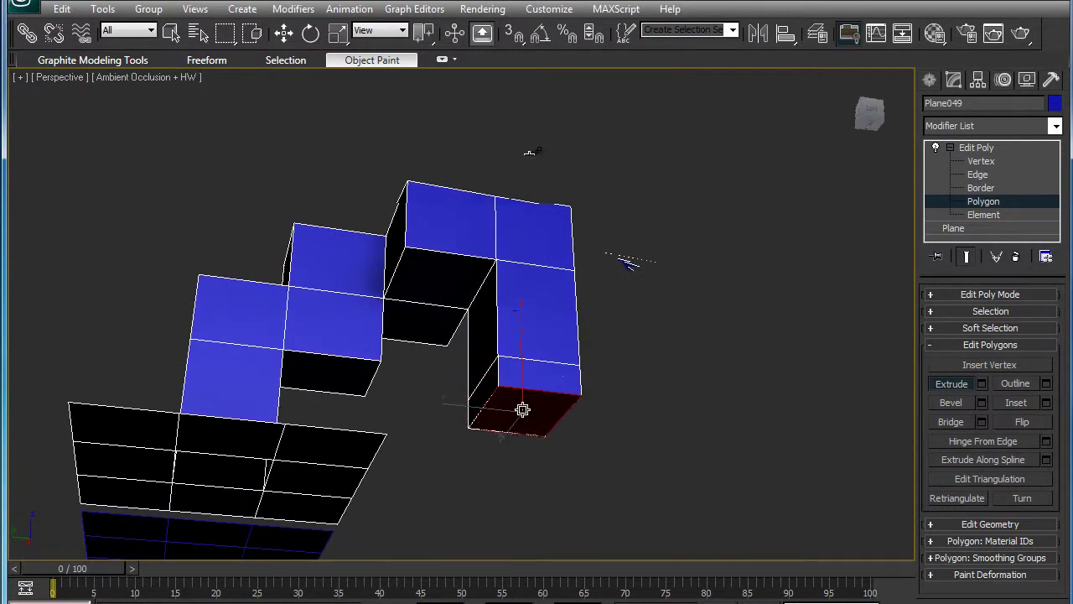
left_click_drag(522, 410, 484, 270)
mouse_move(483, 271)
middle_mouse_down("alt")
mouse_move(478, 338)
mouse_move(503, 422)
mouse_move(531, 428)
middle_mouse_up("alt")
left_click(513, 432)
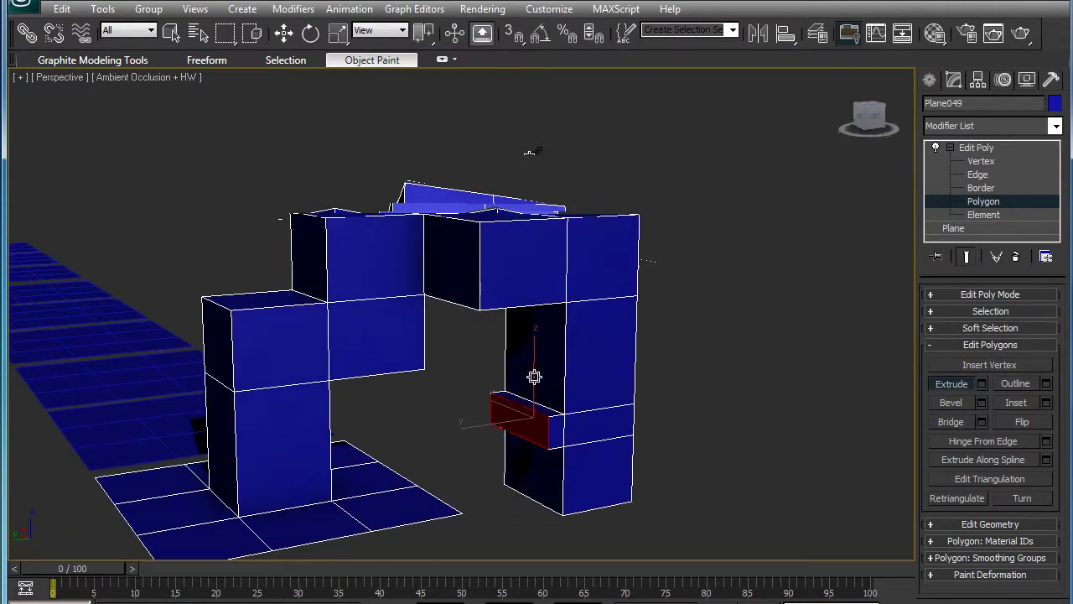
left_click_drag(534, 376, 421, 299)
middle_click_drag(420, 299, 429, 338, "alt")
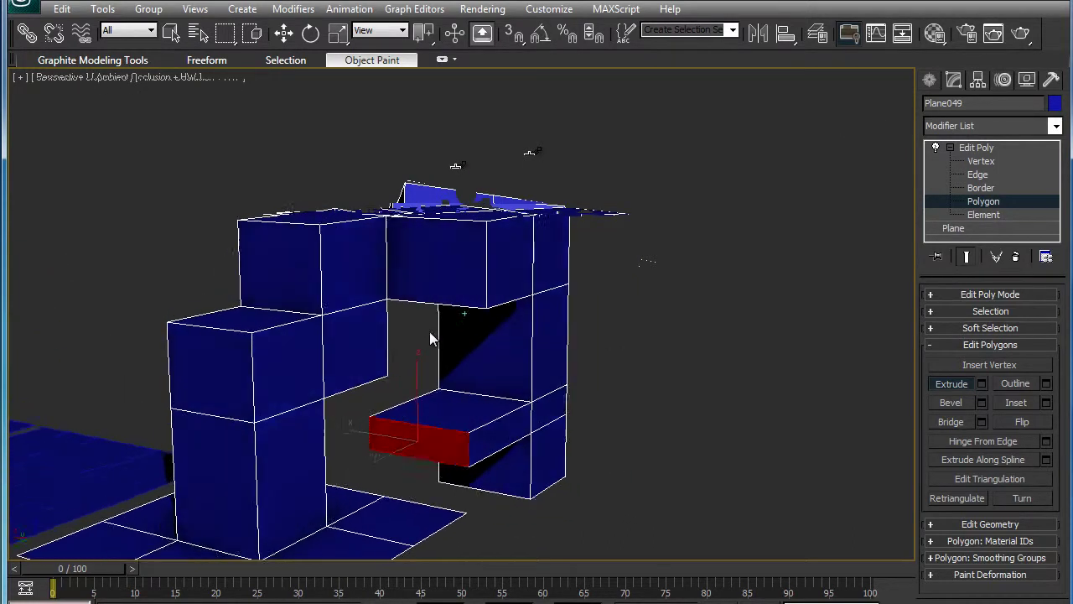
Pull the red face out into a long arm and raise the front polygon slightly.
left_click(444, 406)
mouse_move(445, 408)
middle_mouse_down("alt")
mouse_move(438, 398)
mouse_move(411, 412)
mouse_move(475, 423)
middle_mouse_up("alt")
left_click(479, 419)
middle_click_drag(479, 336, 491, 435, "alt")
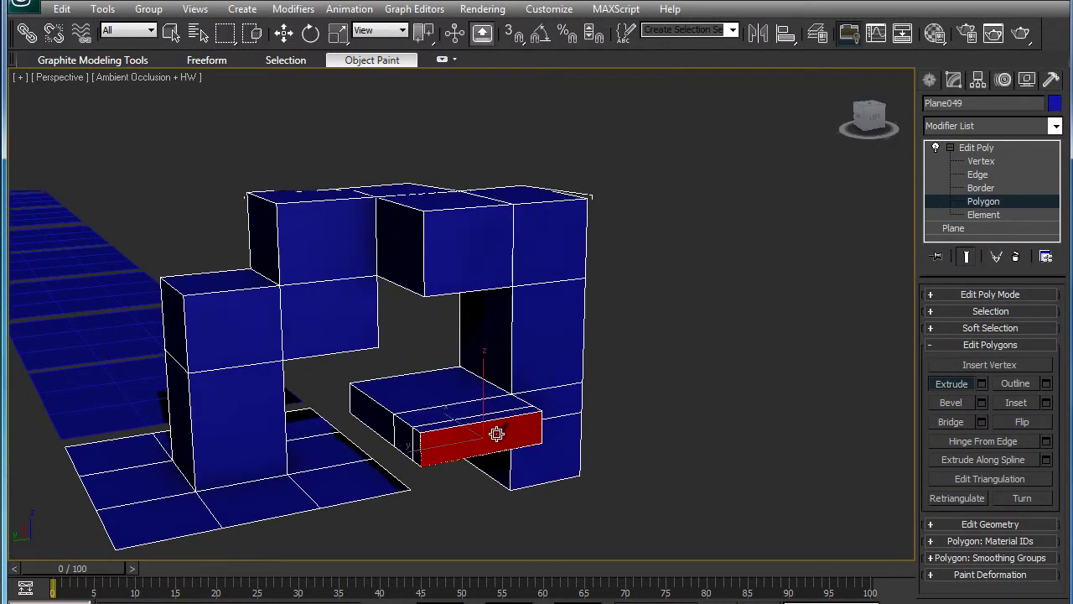
mouse_move(510, 331)
middle_mouse_down("alt")
mouse_move(481, 398)
mouse_move(575, 343)
middle_mouse_up("alt")
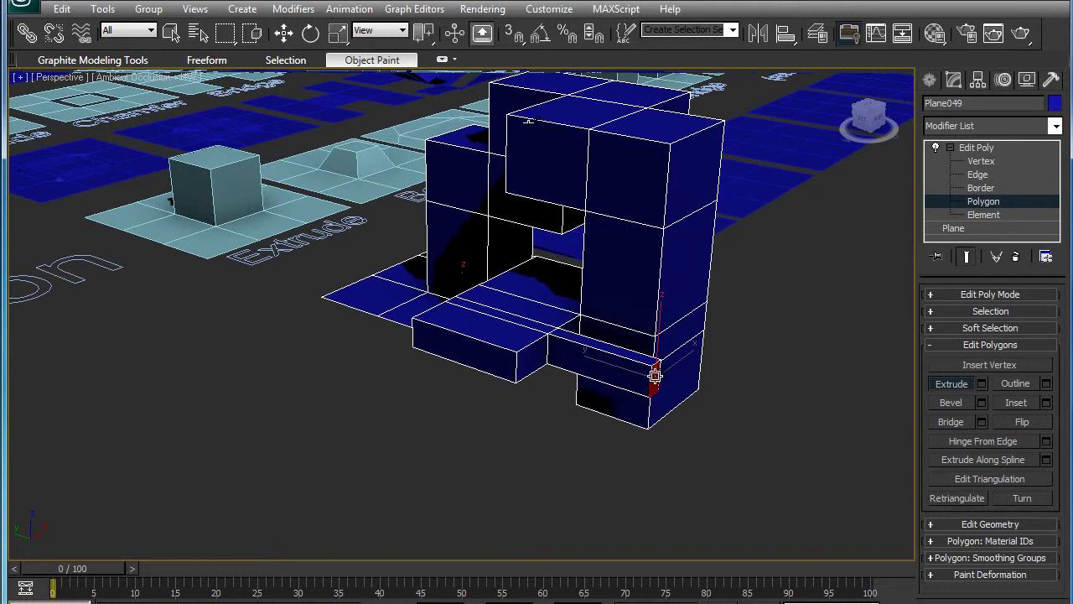
mouse_move(686, 345)
middle_mouse_down("alt")
mouse_move(479, 426)
mouse_move(520, 369)
middle_mouse_up("alt")
mouse_move(500, 346)
left_mouse_down()
mouse_move(673, 466)
mouse_move(692, 503)
left_mouse_up()
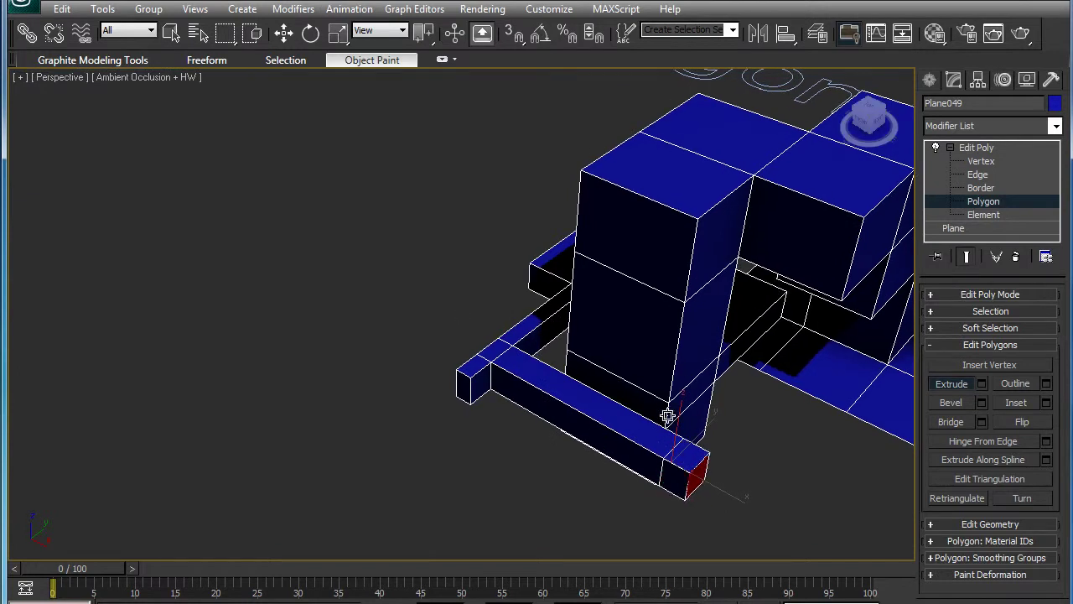
mouse_move(692, 504)
middle_mouse_down("alt")
mouse_move(528, 421)
mouse_move(536, 444)
mouse_move(472, 199)
mouse_move(589, 355)
mouse_move(656, 378)
middle_mouse_up("alt")
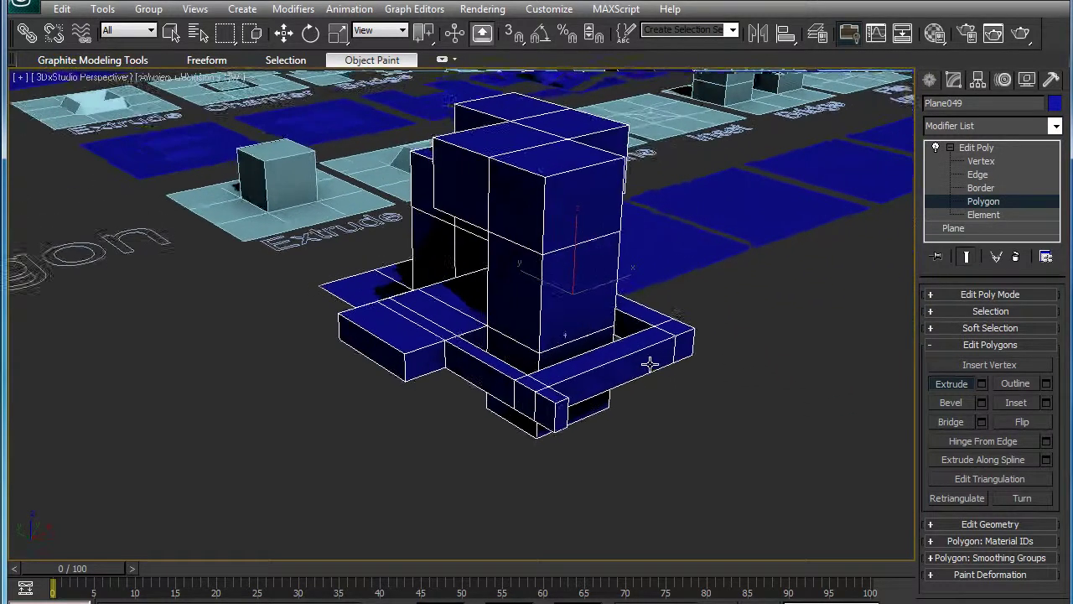
left_click_drag(634, 344, 634, 191)
Extrude a floor polygon upward into a block beside the structure.
mouse_move(646, 223)
middle_mouse_down("alt")
mouse_move(654, 261)
mouse_move(587, 354)
mouse_move(461, 377)
middle_mouse_up("alt")
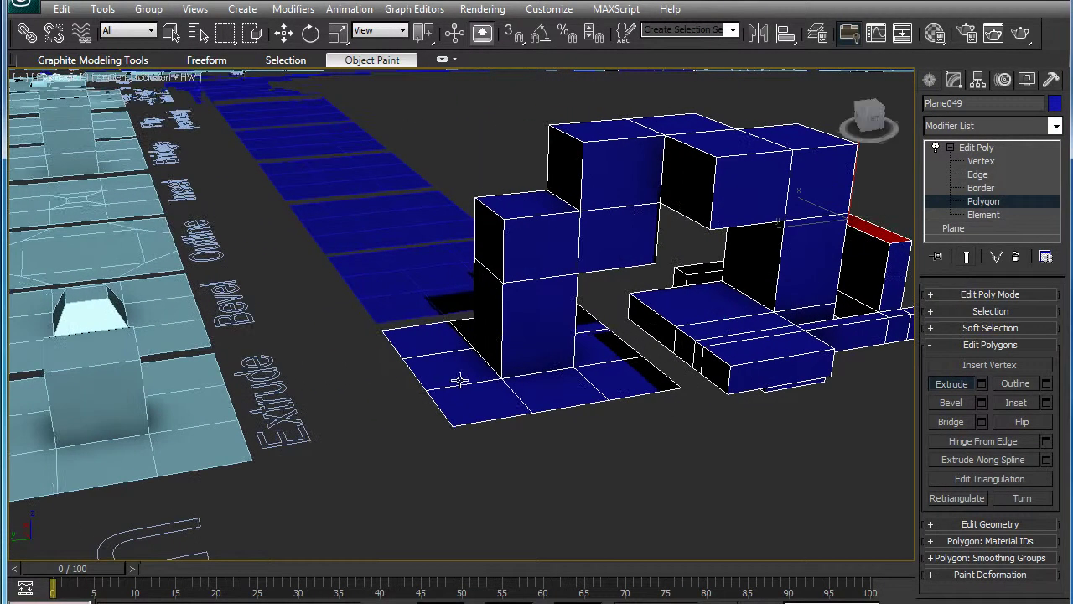
left_click(464, 371)
mouse_move(464, 371)
left_mouse_down()
mouse_move(460, 232)
mouse_move(455, 307)
left_mouse_up()
mouse_move(456, 307)
middle_mouse_down("alt")
mouse_move(452, 361)
mouse_move(479, 307)
mouse_move(472, 338)
mouse_move(504, 400)
mouse_move(492, 413)
middle_mouse_up("alt")
scroll(492, 412, "up", 3)
scroll(478, 409, "up", 3)
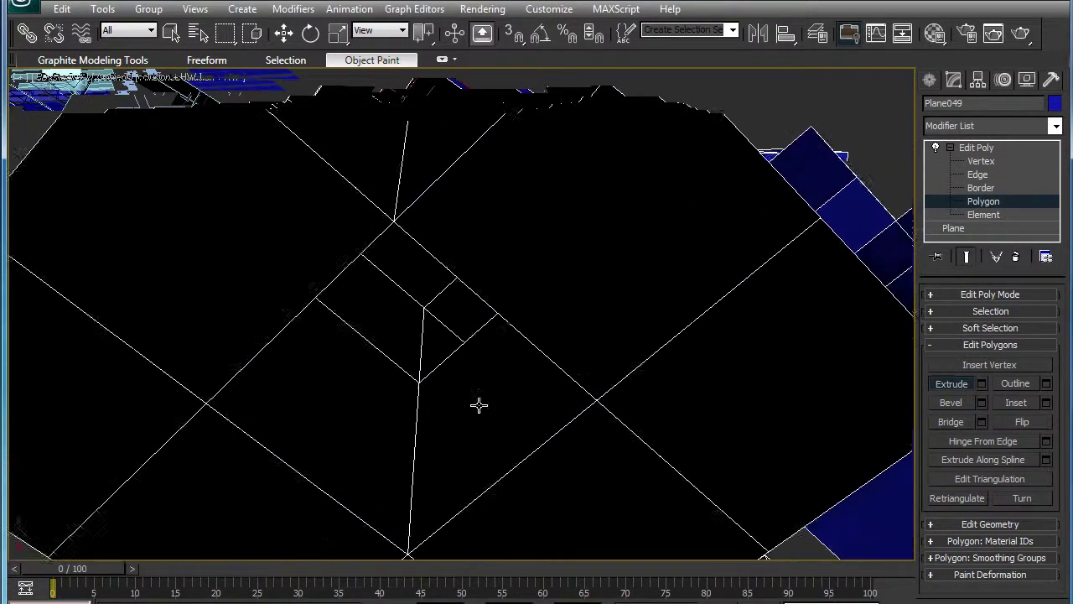
scroll(479, 405, "up", 3)
scroll(481, 394, "up", 2)
scroll(481, 394, "up", 2)
scroll(482, 395, "up", 2)
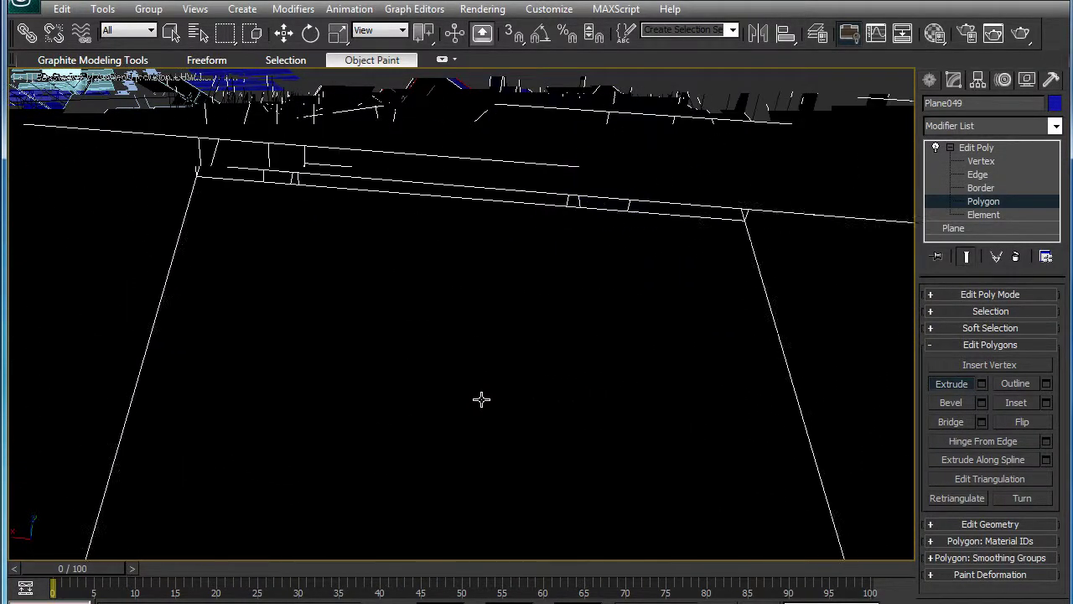
scroll(483, 396, "up", 3)
scroll(483, 397, "up", 2)
scroll(483, 398, "up", 2)
scroll(482, 400, "up", 2)
scroll(482, 402, "up", 2)
scroll(483, 403, "up", 2)
scroll(484, 403, "up", 2)
scroll(484, 403, "up", 2)
scroll(485, 402, "up", 2)
scroll(485, 401, "down", 3)
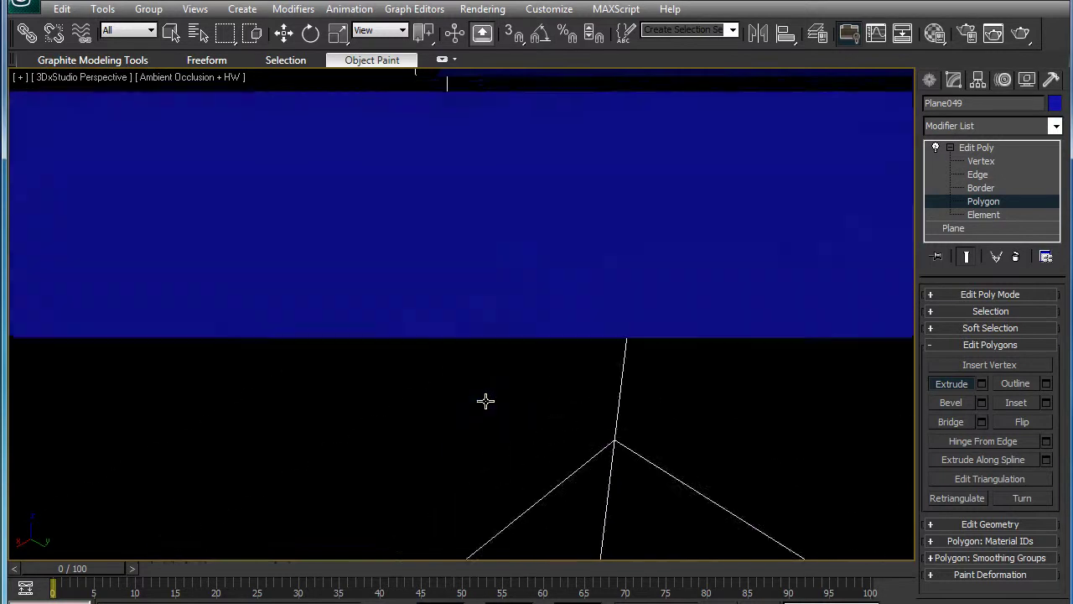
scroll(486, 401, "down", 3)
scroll(485, 400, "down", 3)
scroll(486, 402, "down", 3)
scroll(486, 404, "down", 3)
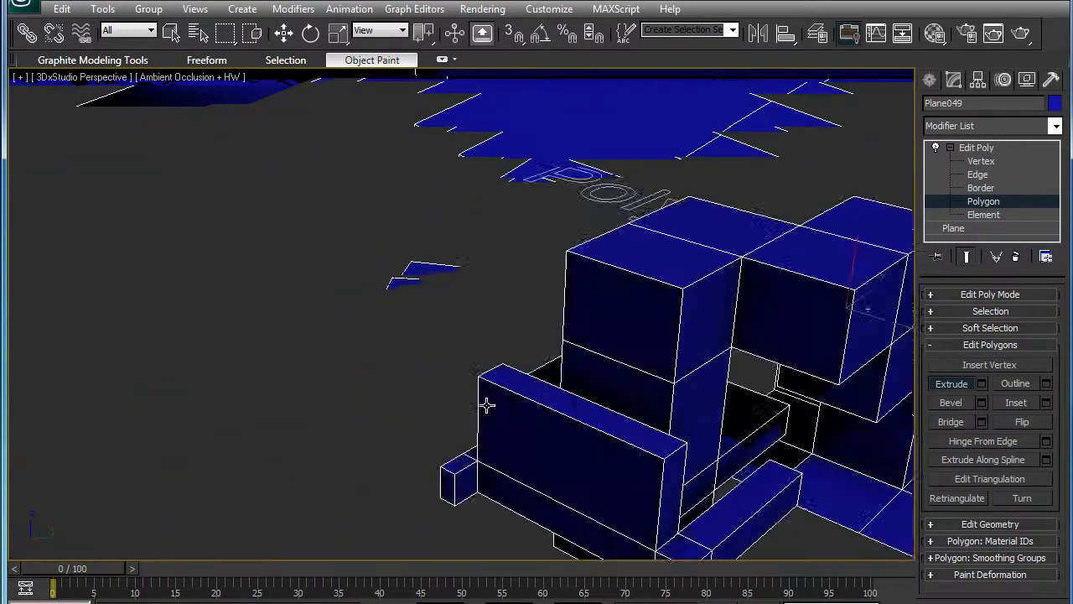
scroll(485, 404, "down", 3)
scroll(487, 405, "down", 3)
scroll(489, 406, "down", 2)
scroll(489, 406, "down", 3)
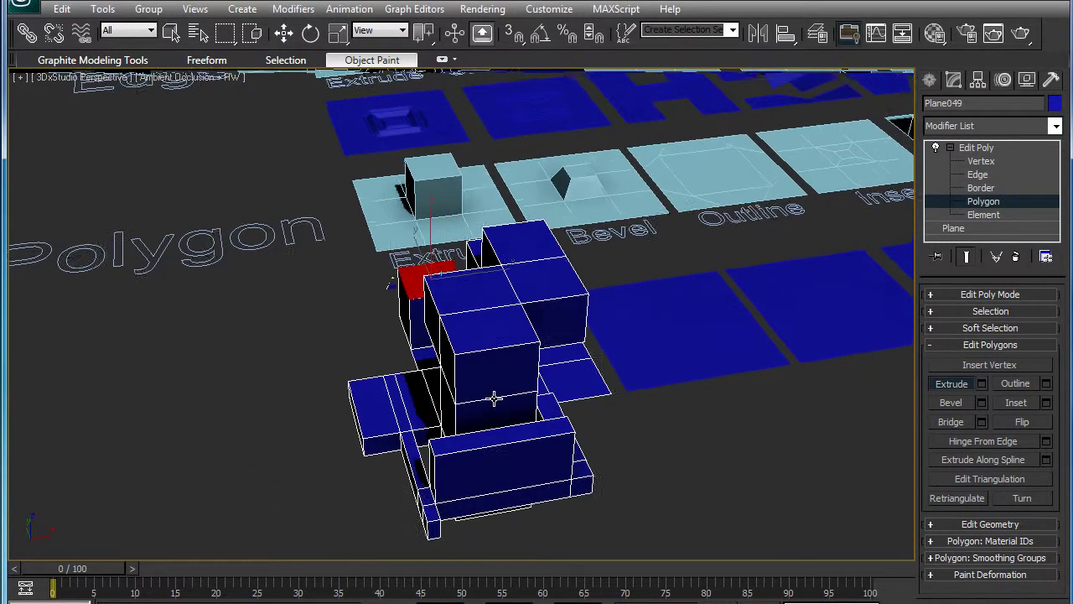
scroll(619, 389, "down", 3)
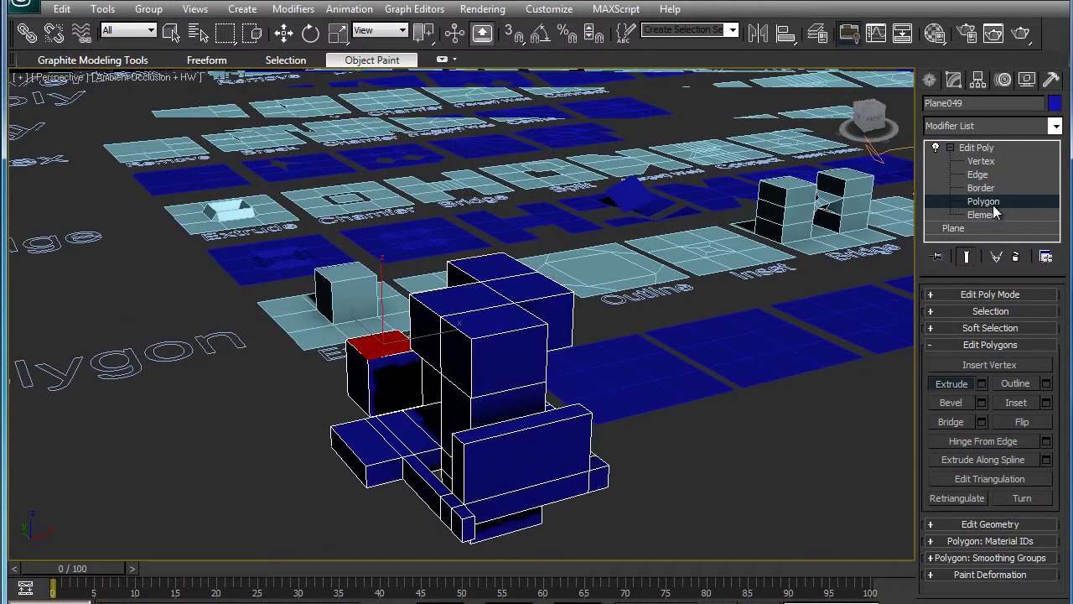
Replace Plane049's Edit Poly with a fresh one and restore the polygon selection.
left_click(952, 384)
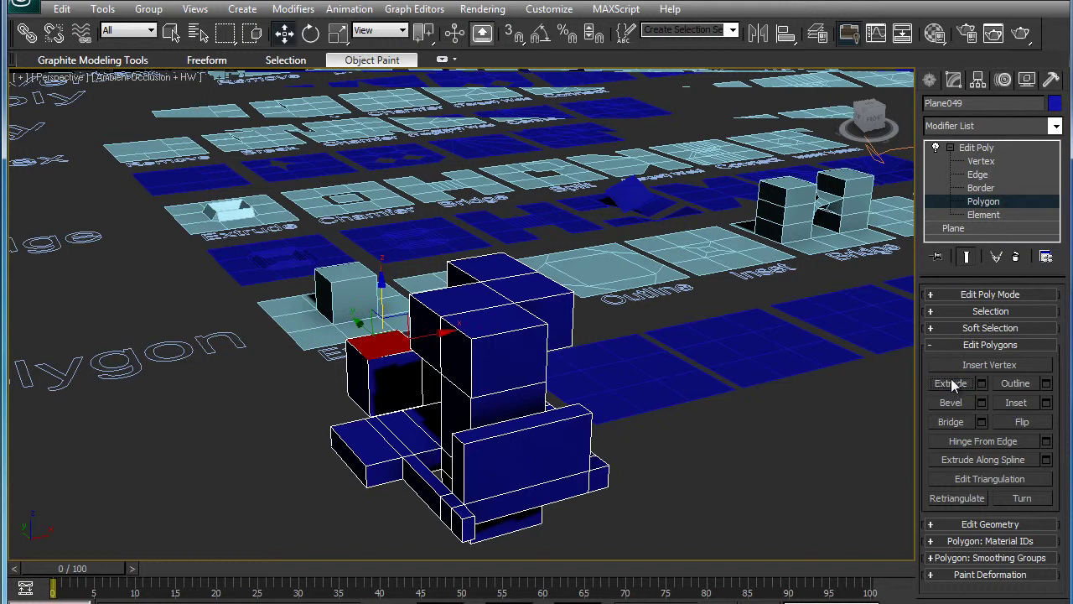
left_click(1018, 259)
left_click(984, 128)
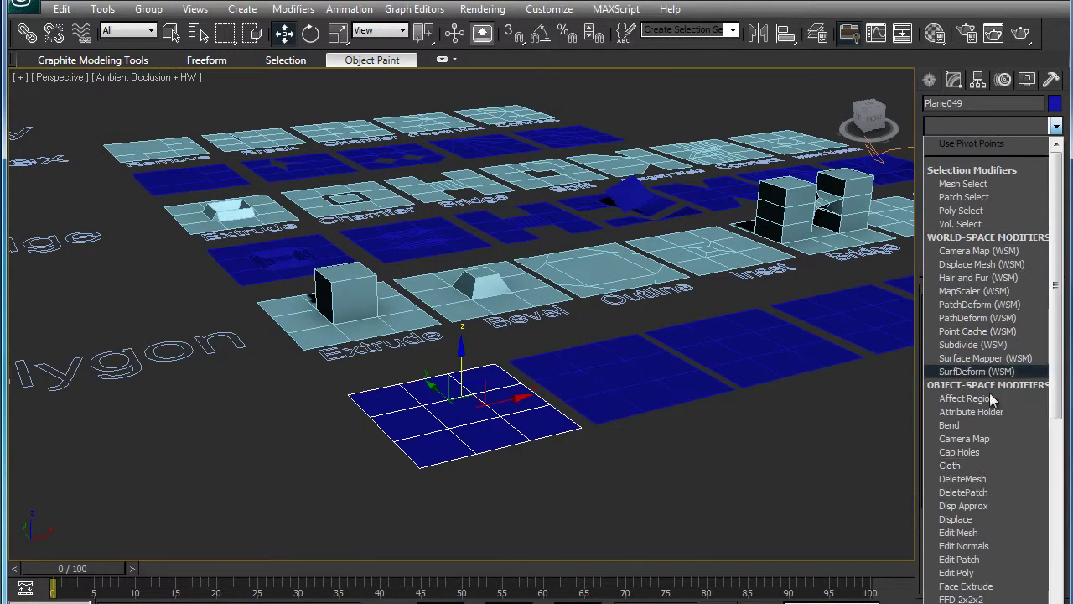
left_click(976, 573)
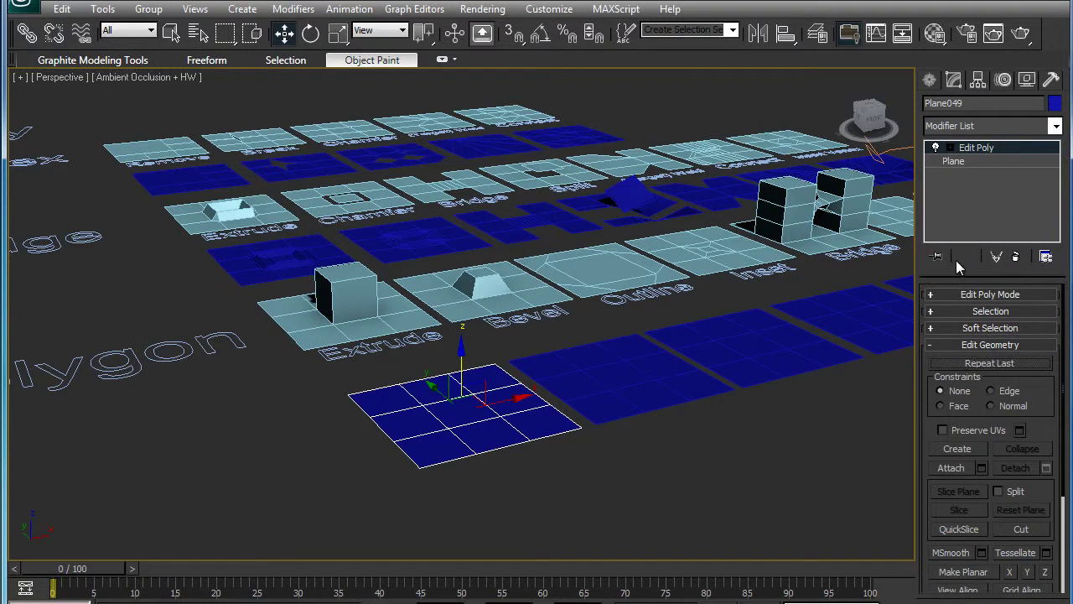
left_click(992, 204)
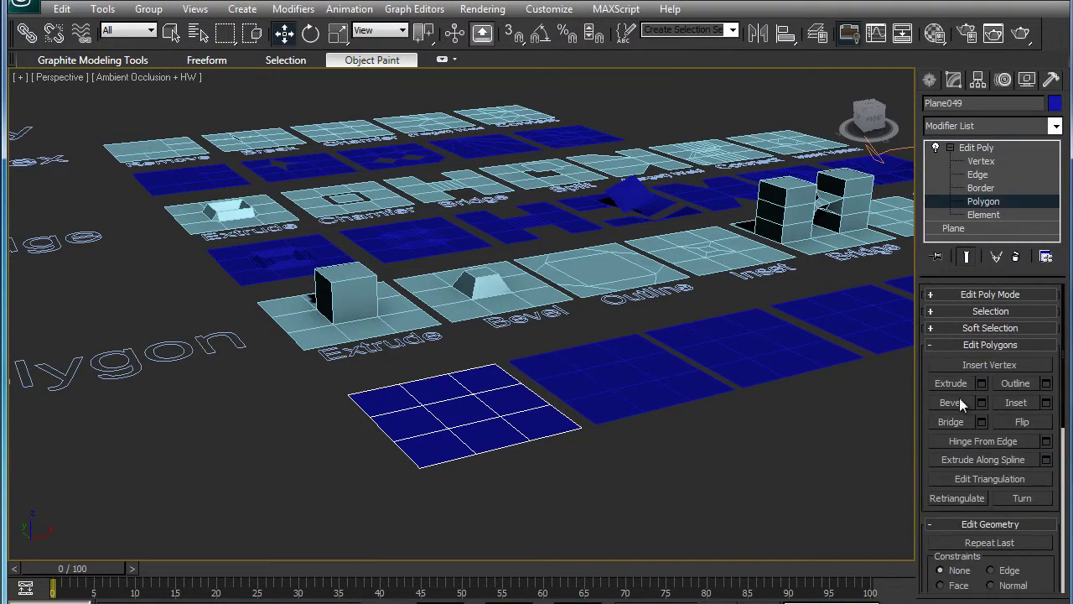
key("2")
key("z")
left_click(983, 202)
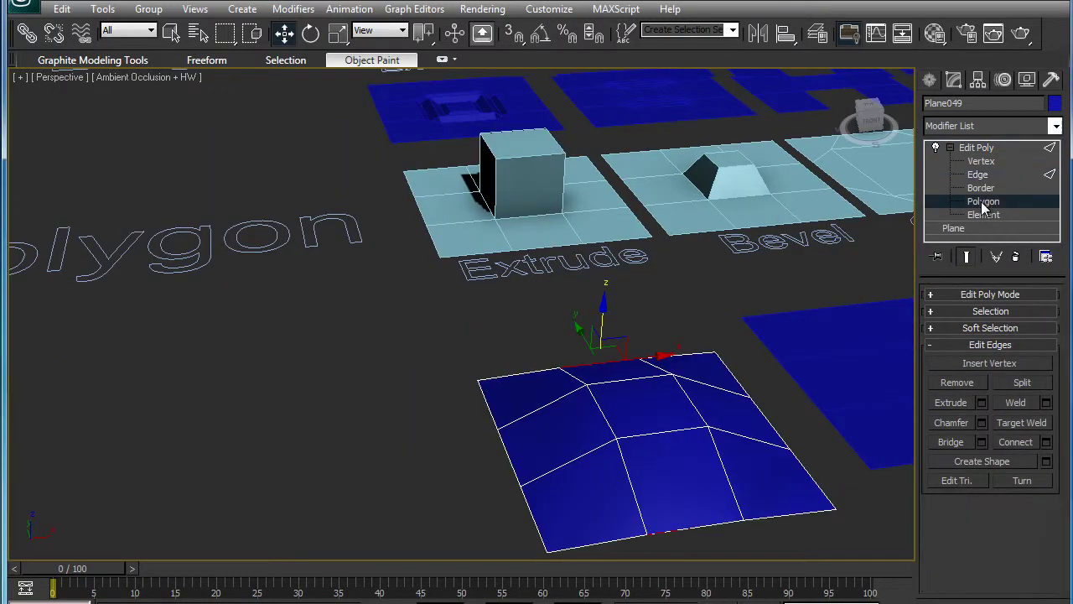
middle_click_drag(860, 459, 970, 457, "alt")
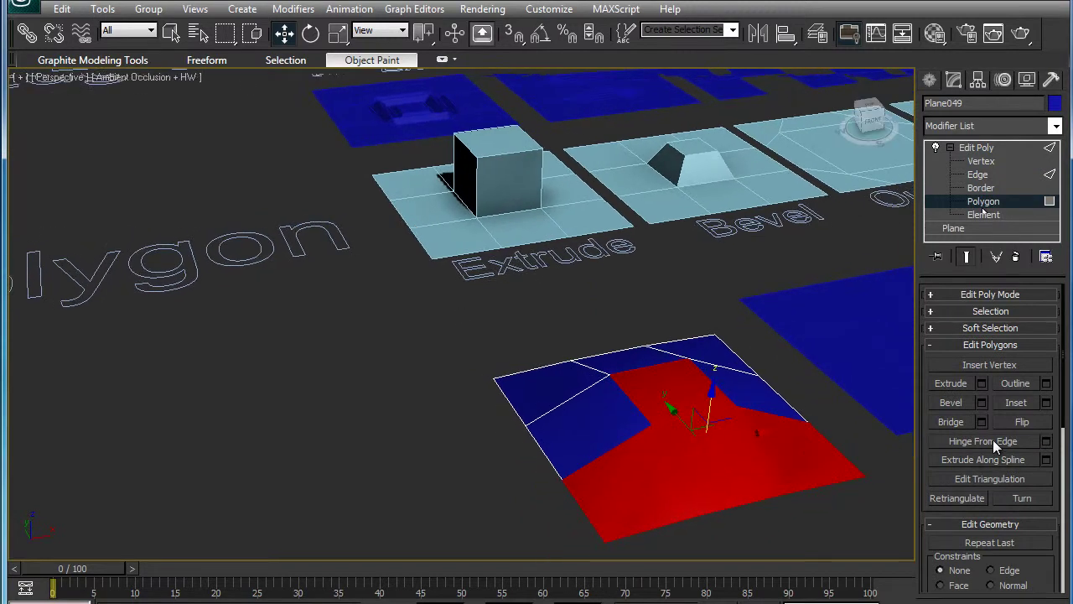
Extrude the selected polygons By Polygon into separate blocks, adjusting which faces are included.
left_click(981, 383)
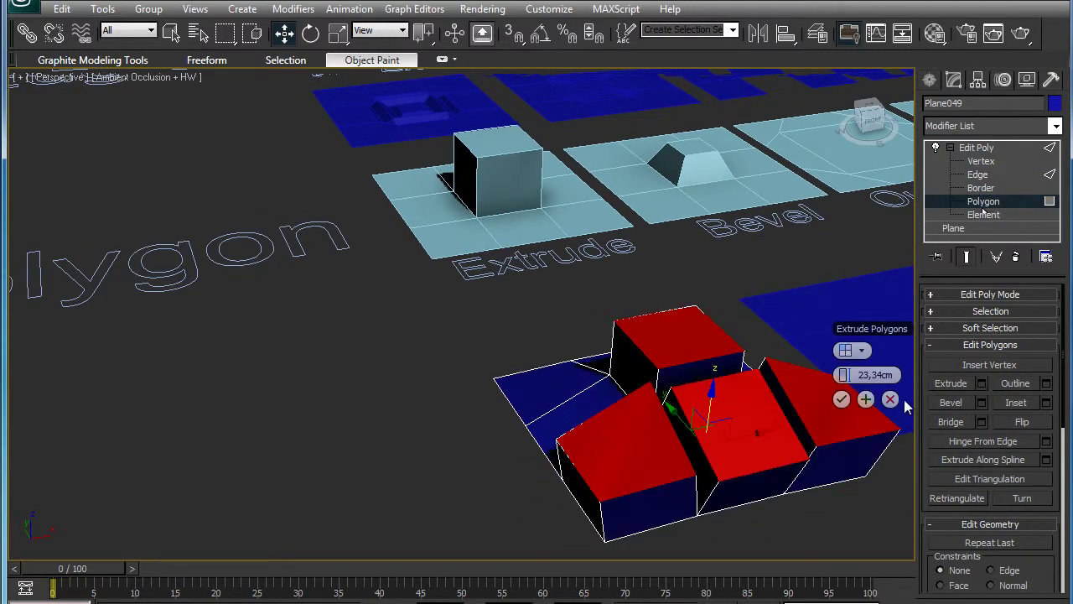
left_click(874, 352)
left_click(894, 362)
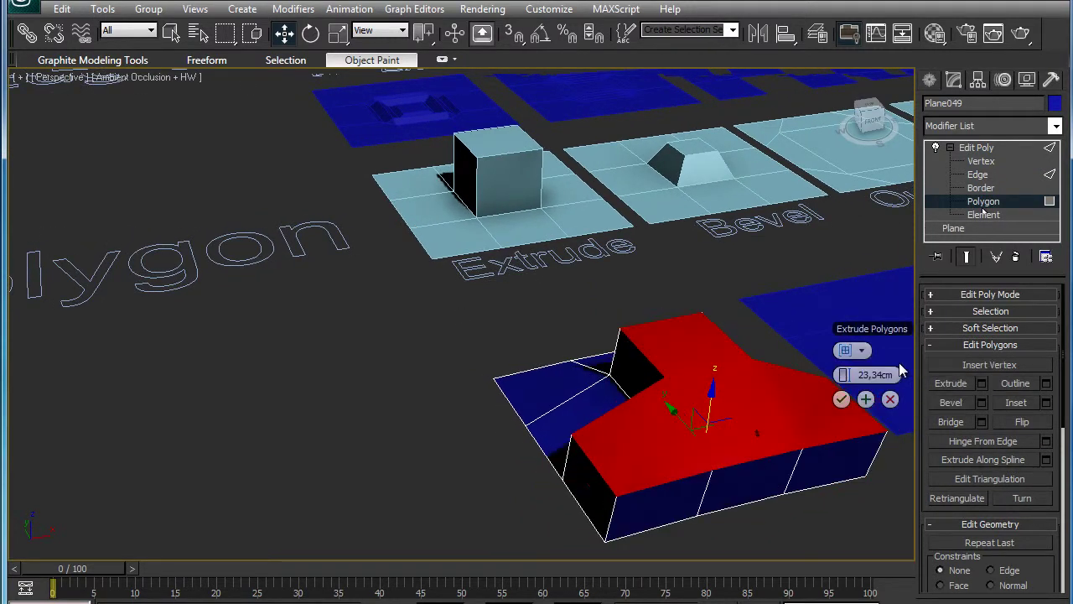
left_click(864, 352)
left_click(890, 377)
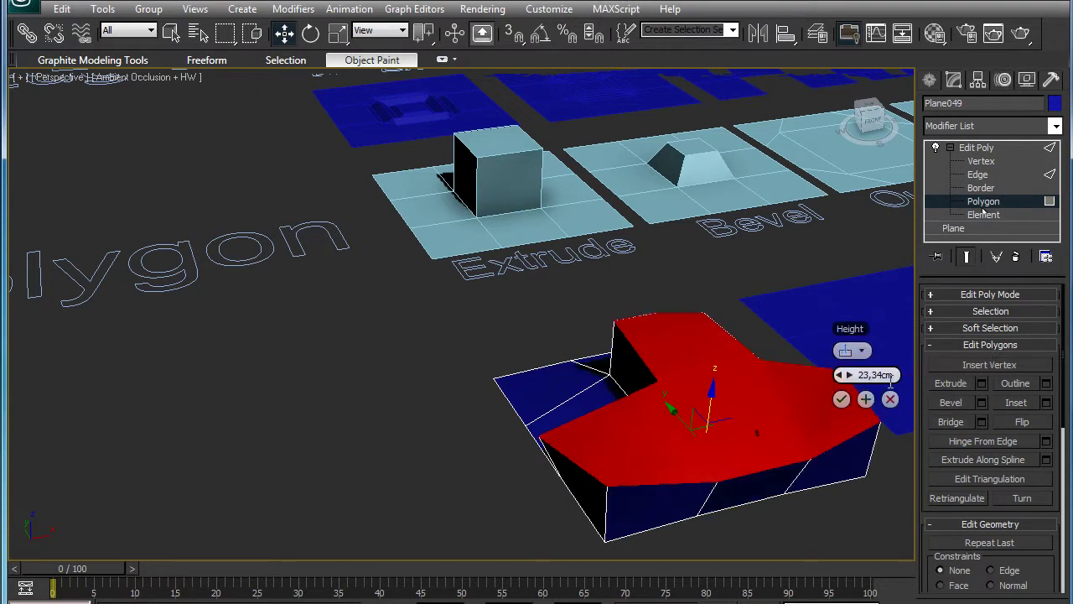
left_click(849, 350)
left_click(901, 400)
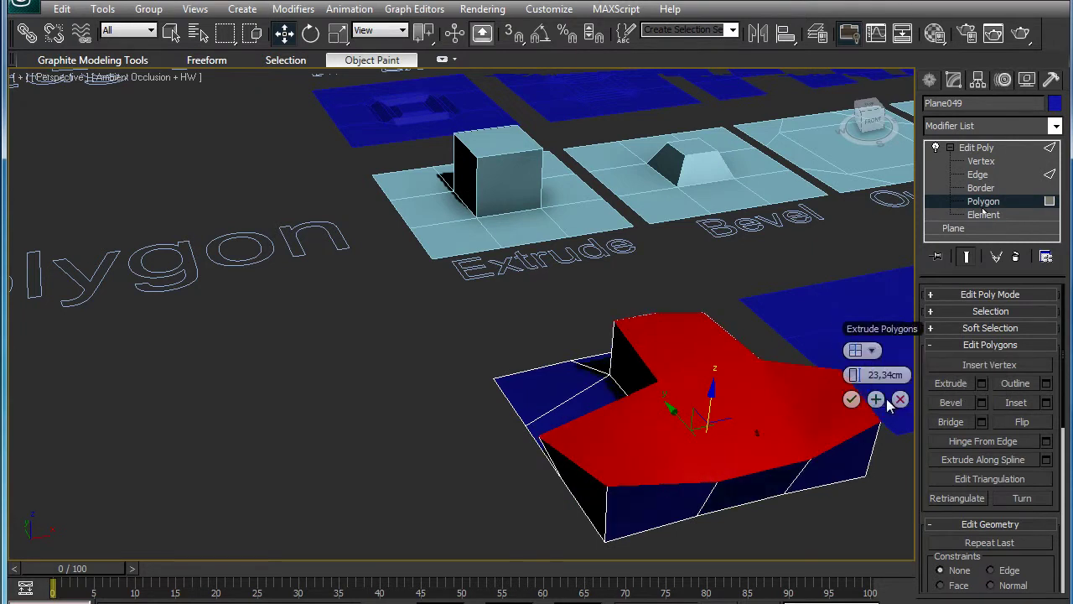
middle_click_drag(896, 395, 501, 398, "alt")
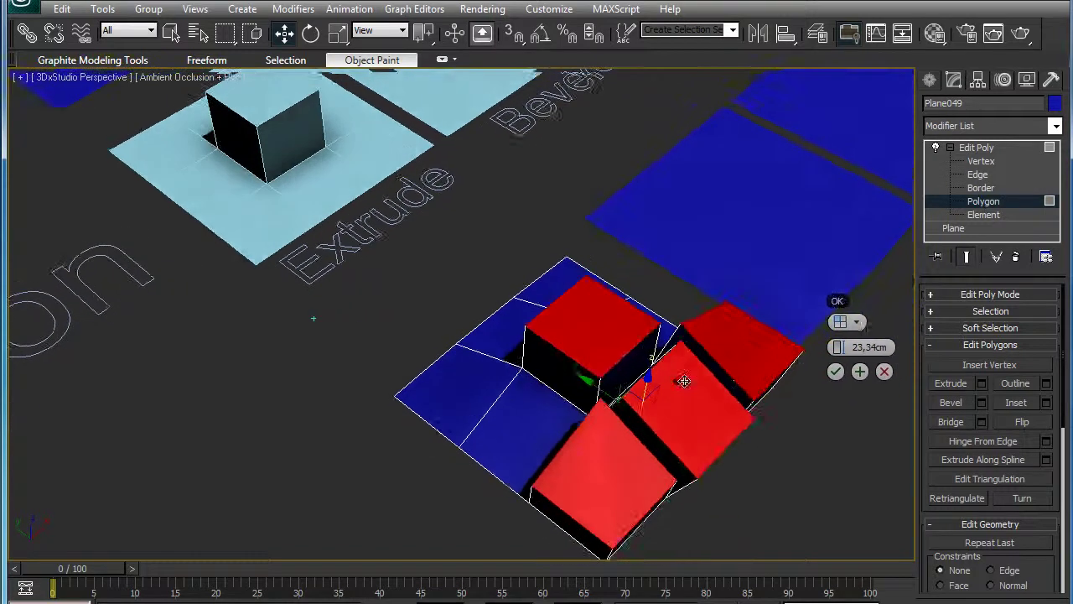
left_click(472, 390, "ctrl")
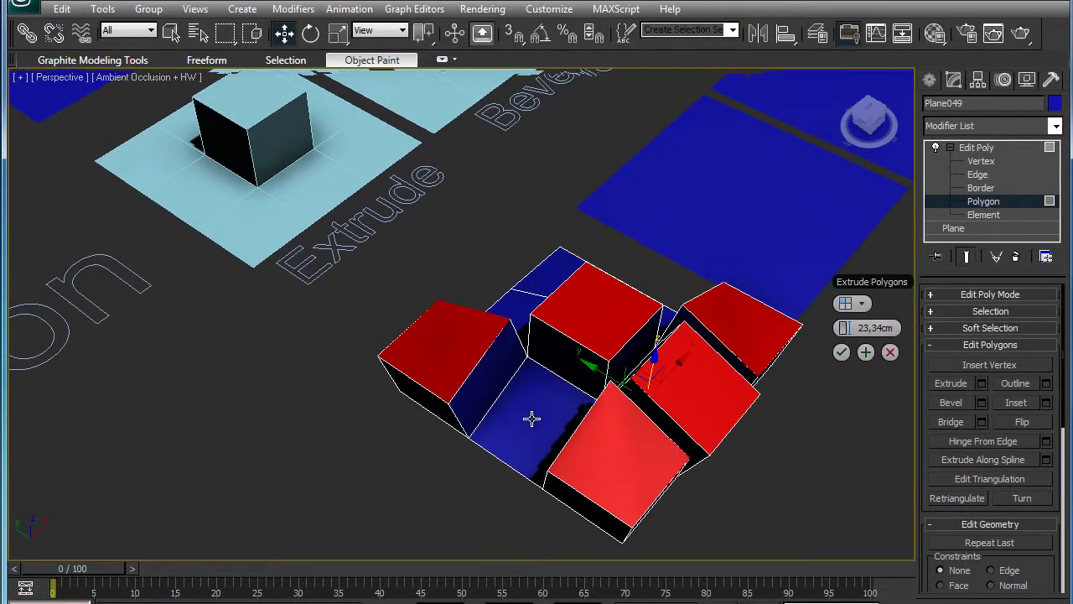
left_click(531, 421, "ctrl")
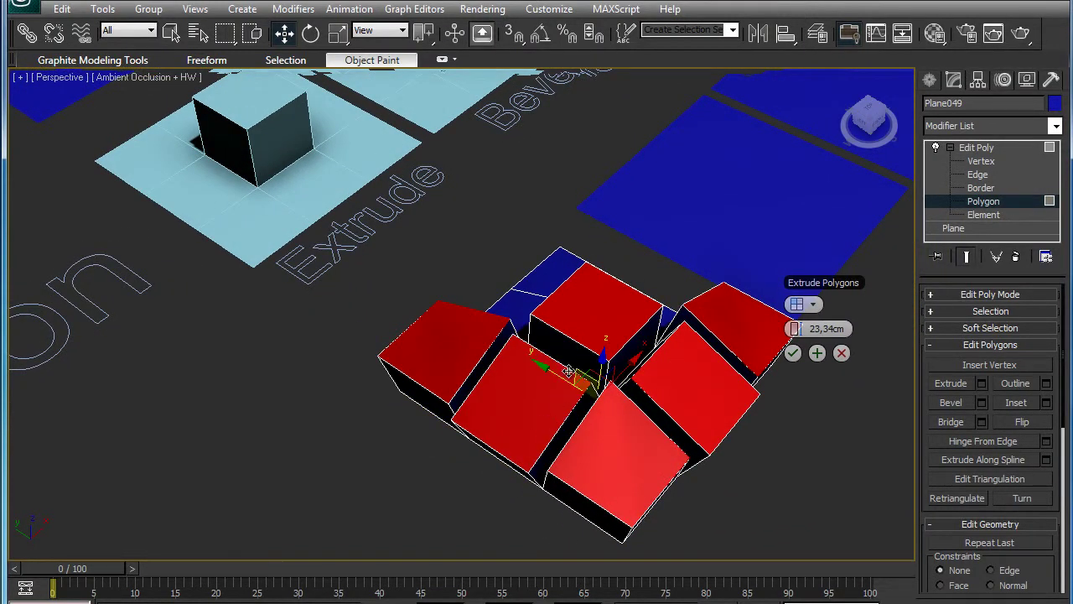
middle_click_drag(564, 371, 489, 390, "alt")
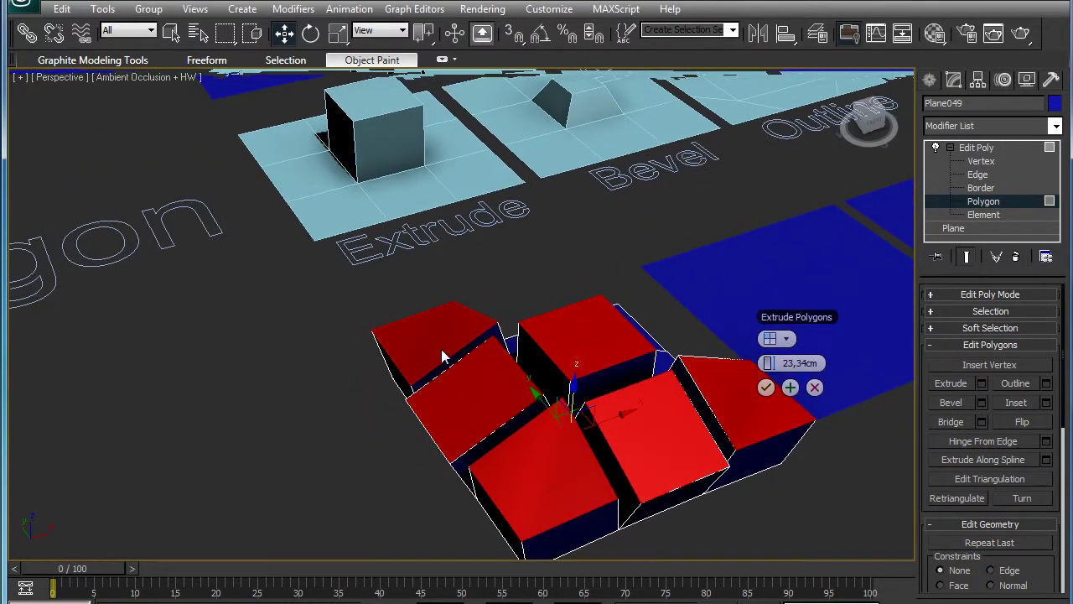
left_click(458, 372, "alt")
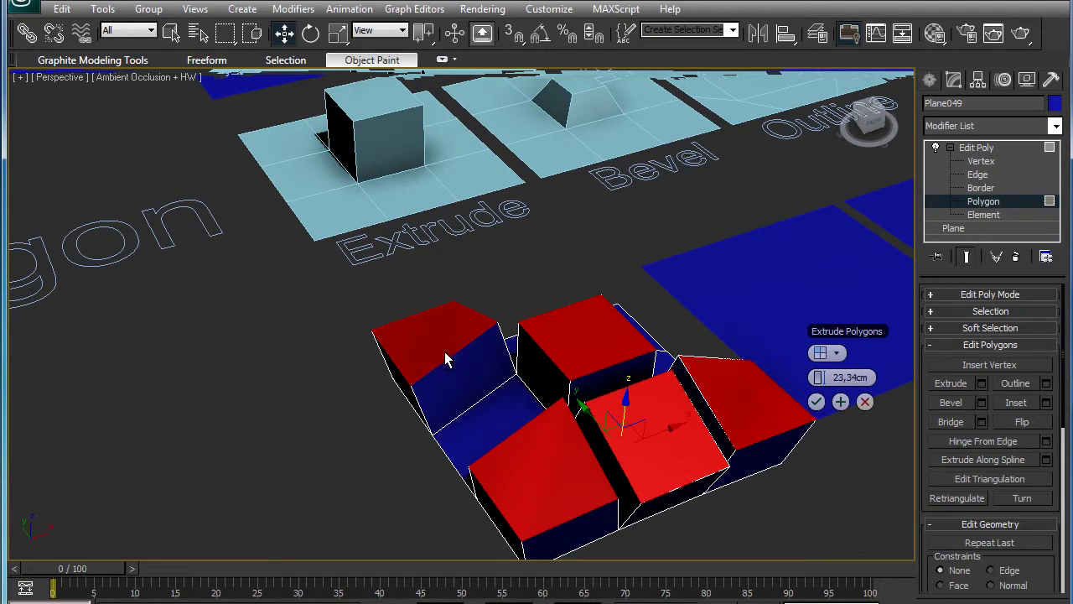
left_click(445, 351, "alt")
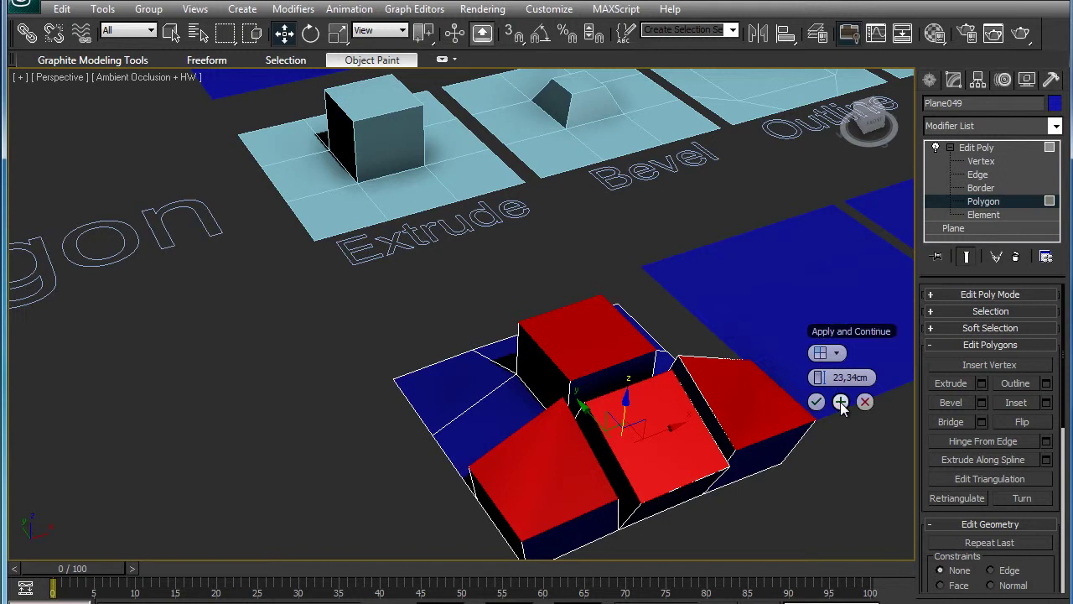
Apply and continue with a second, shorter extrusion of 7.063cm height.
left_click(841, 403)
left_click_drag(738, 403, 712, 403)
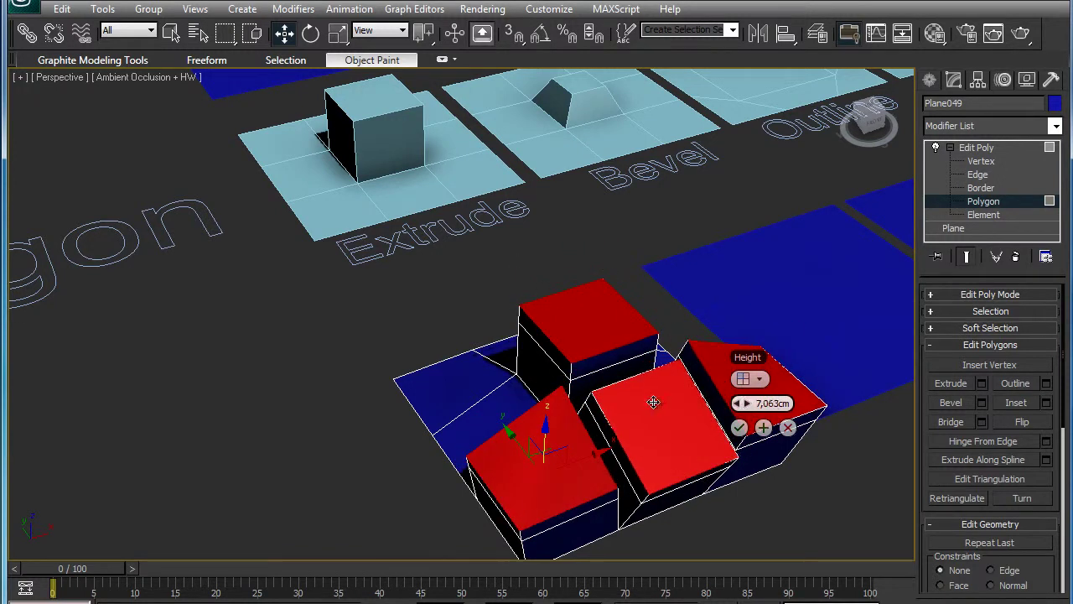
left_click(739, 431)
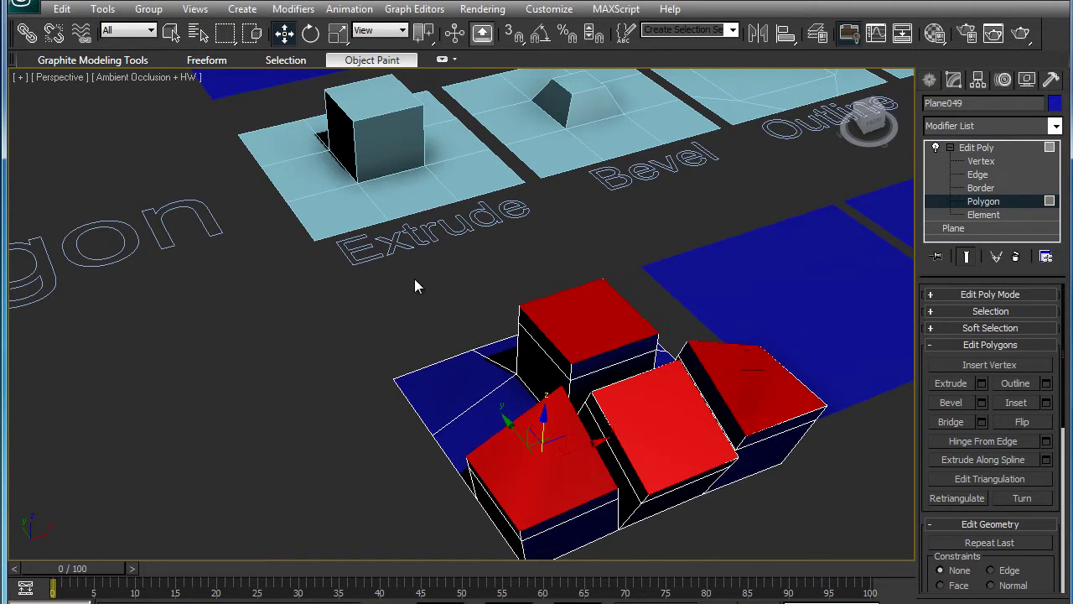
left_click(341, 38)
Shrink the red top faces inward and lower them into the boxes to form recessed tops.
left_click_drag(541, 468, 546, 511)
left_click(284, 33)
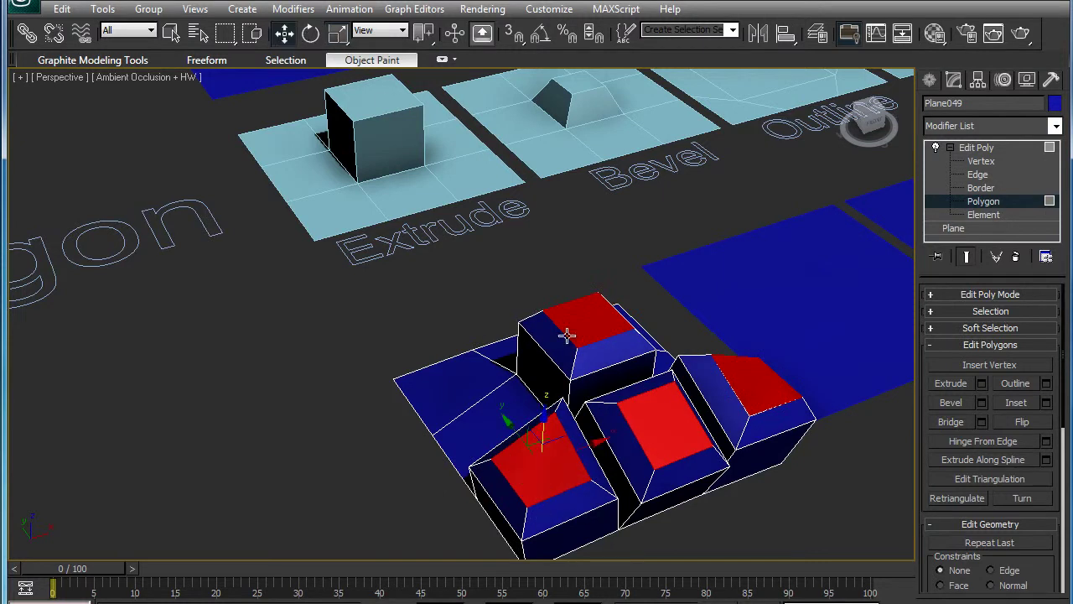
middle_click_drag(549, 369, 546, 371, "alt")
left_click_drag(546, 372, 547, 409)
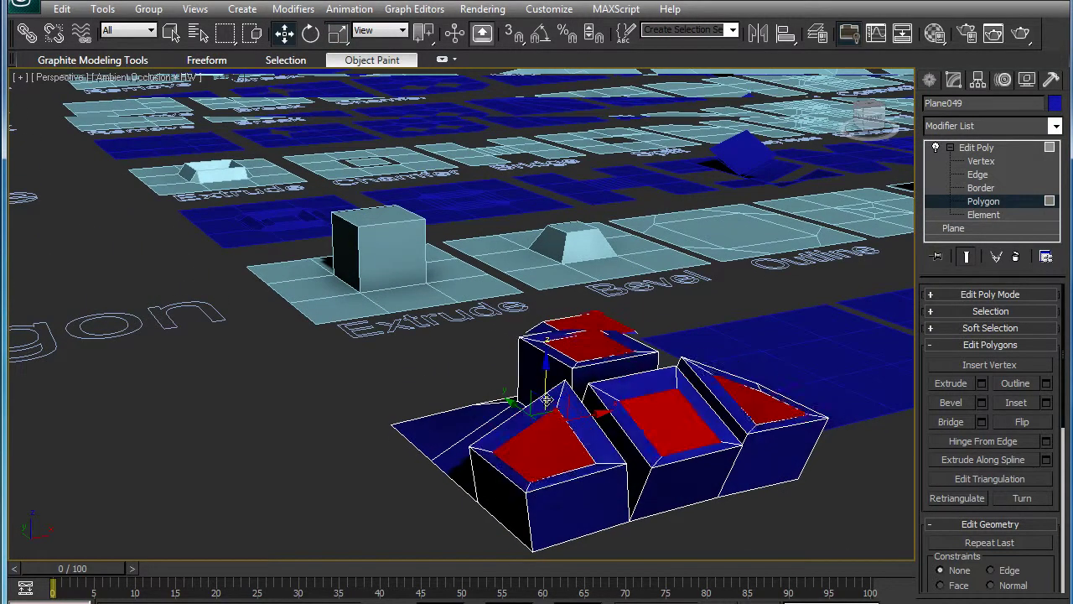
mouse_move(547, 409)
middle_mouse_down("alt")
mouse_move(522, 371)
mouse_move(656, 355)
middle_mouse_up("alt")
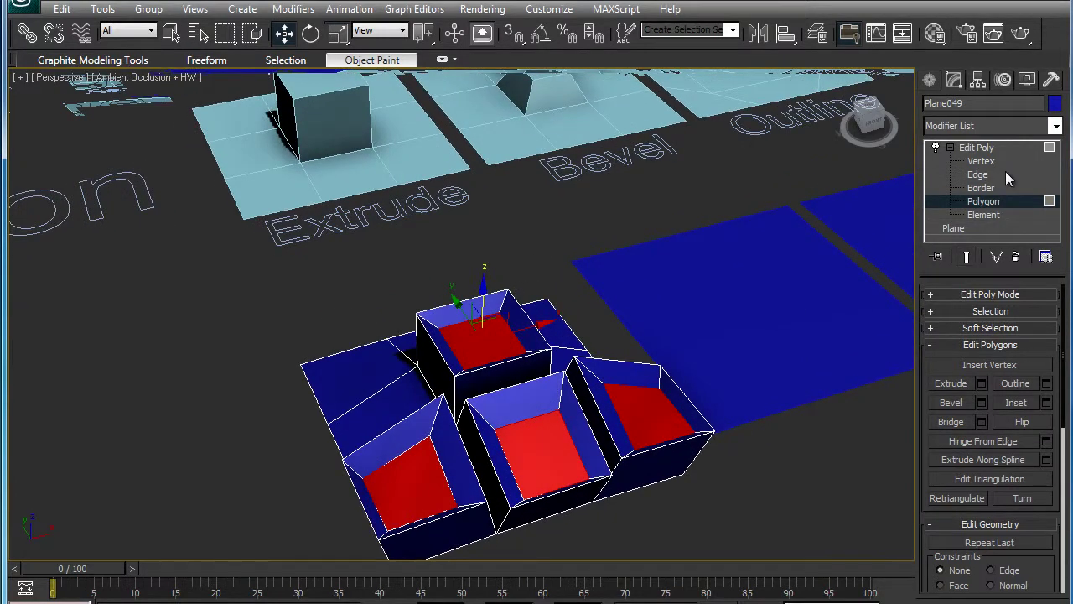
left_click(981, 148)
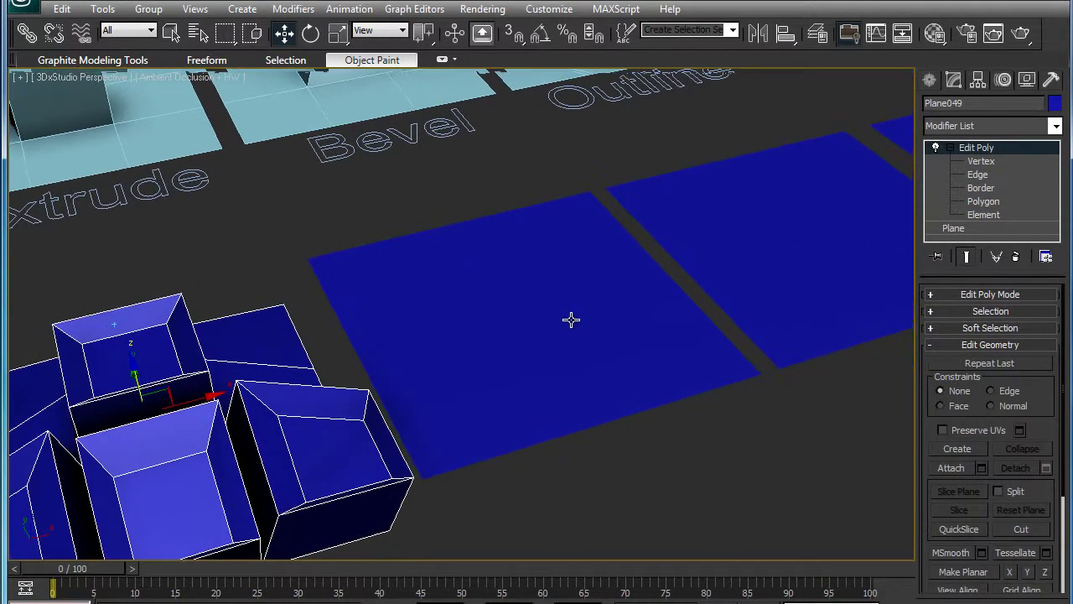
Add Edit Poly to Plane052 and bevel its centre square up into a box.
left_click(570, 319)
left_click(1000, 127)
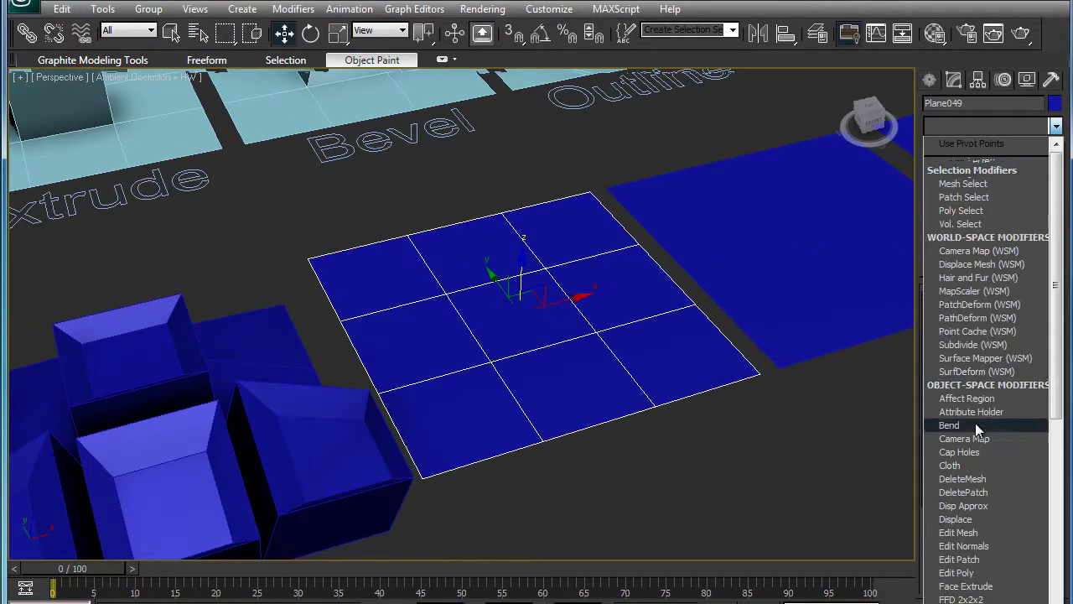
left_click(958, 573)
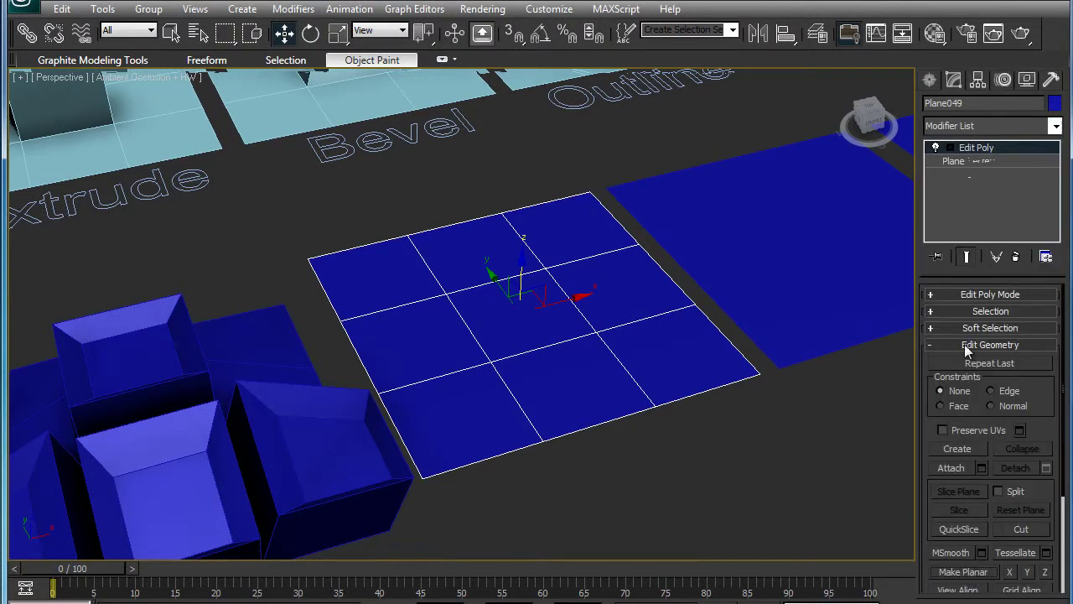
left_click(988, 202)
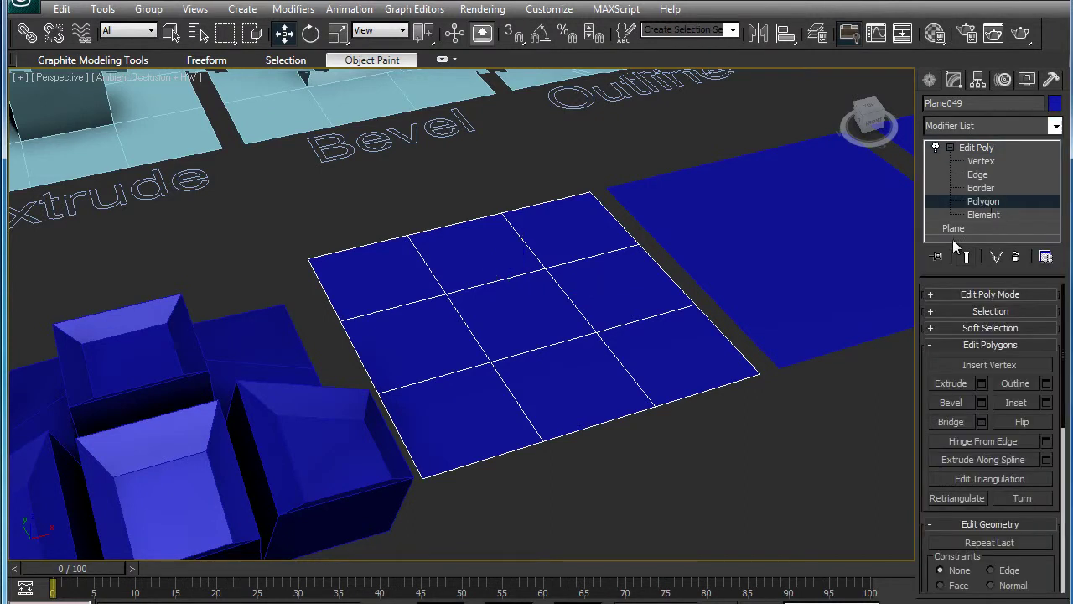
left_click(523, 315)
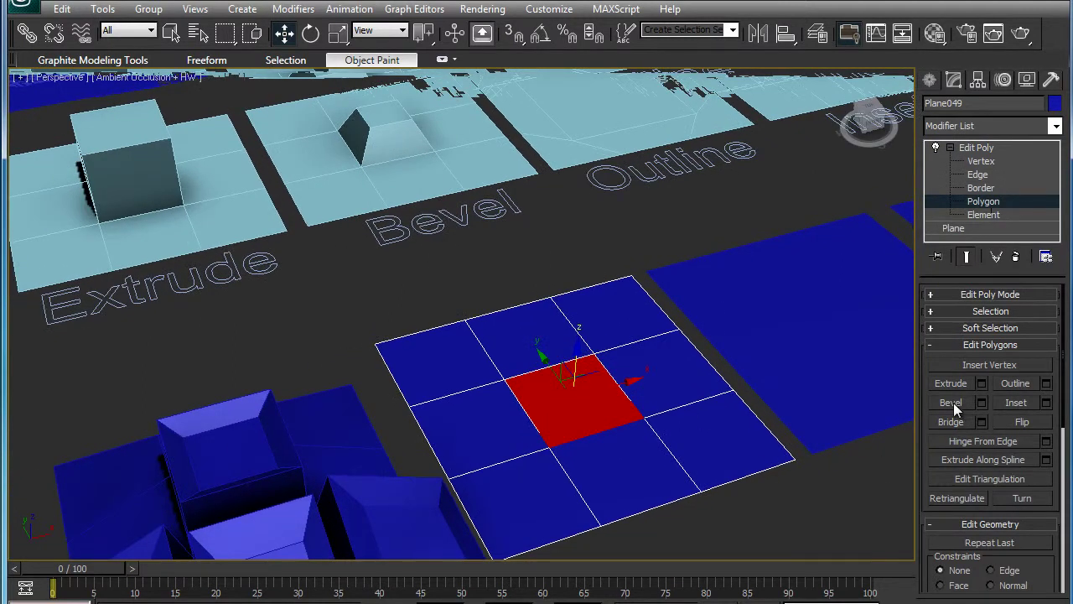
left_click(952, 403)
left_click_drag(576, 405, 581, 305)
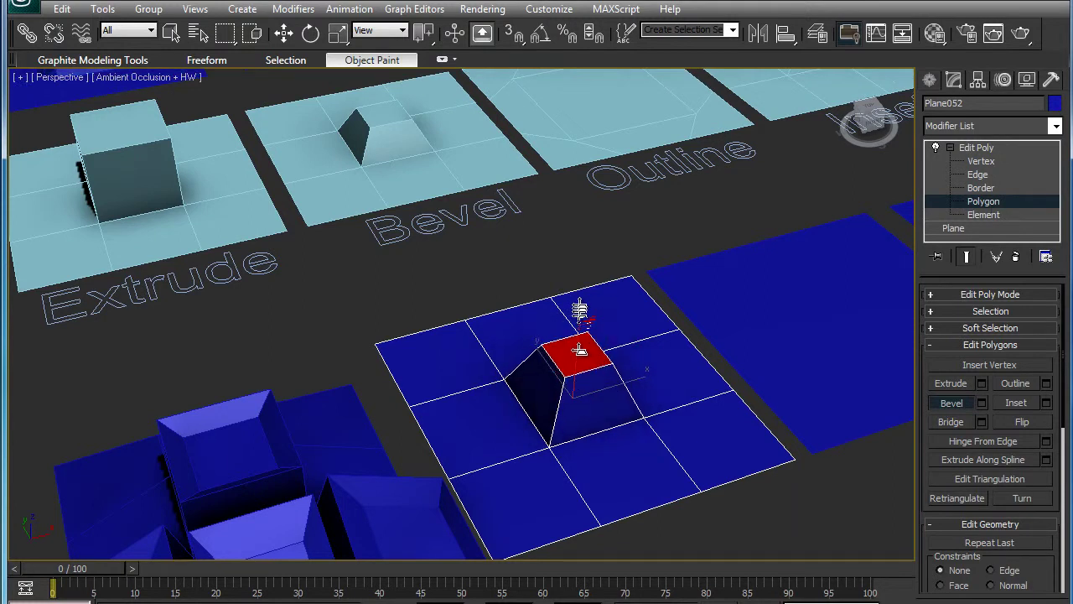
Bevel the adjacent square into a tapered, stepped block, then try the bottom-left square.
left_click(668, 379)
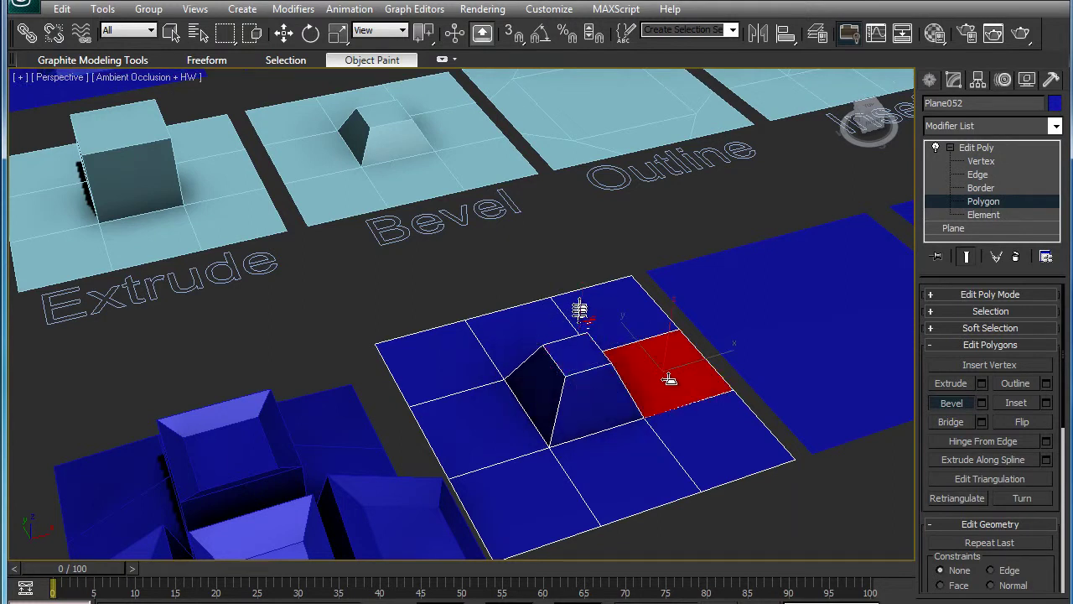
left_click_drag(668, 379, 672, 290)
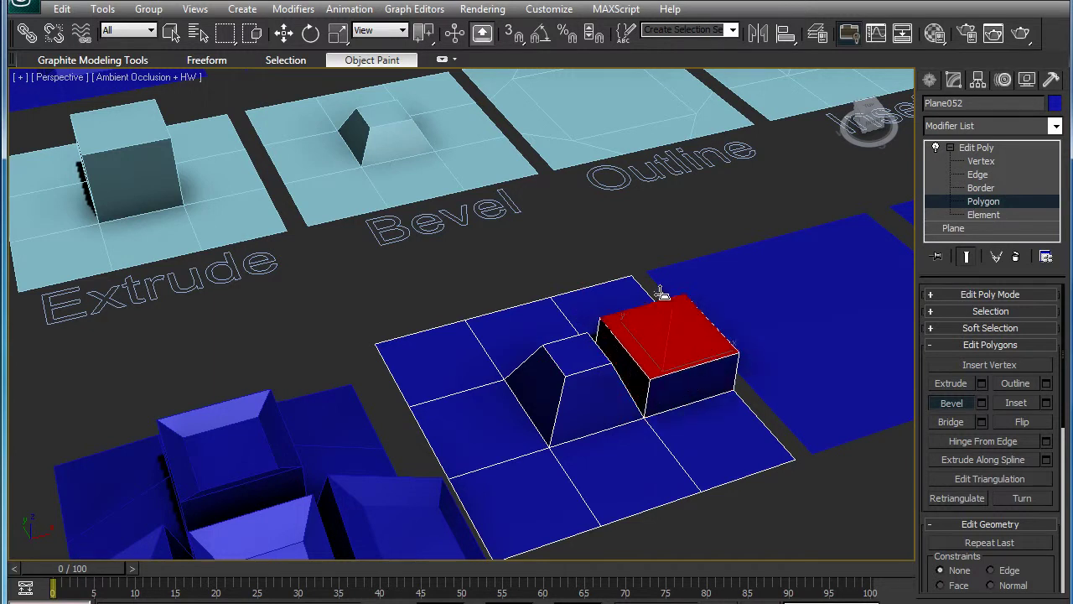
left_click(661, 292)
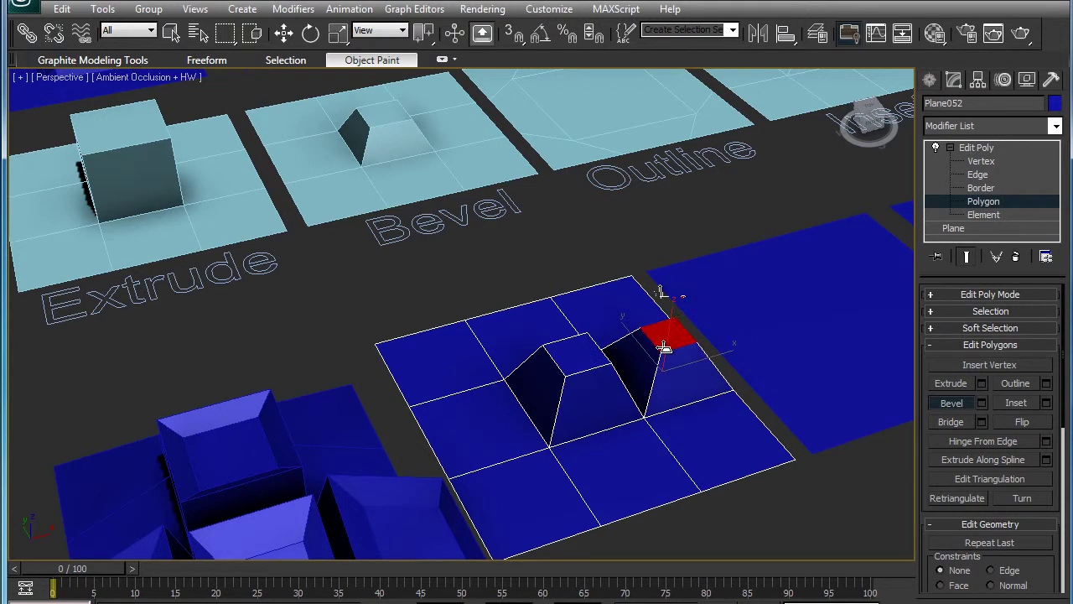
left_click_drag(665, 346, 669, 278)
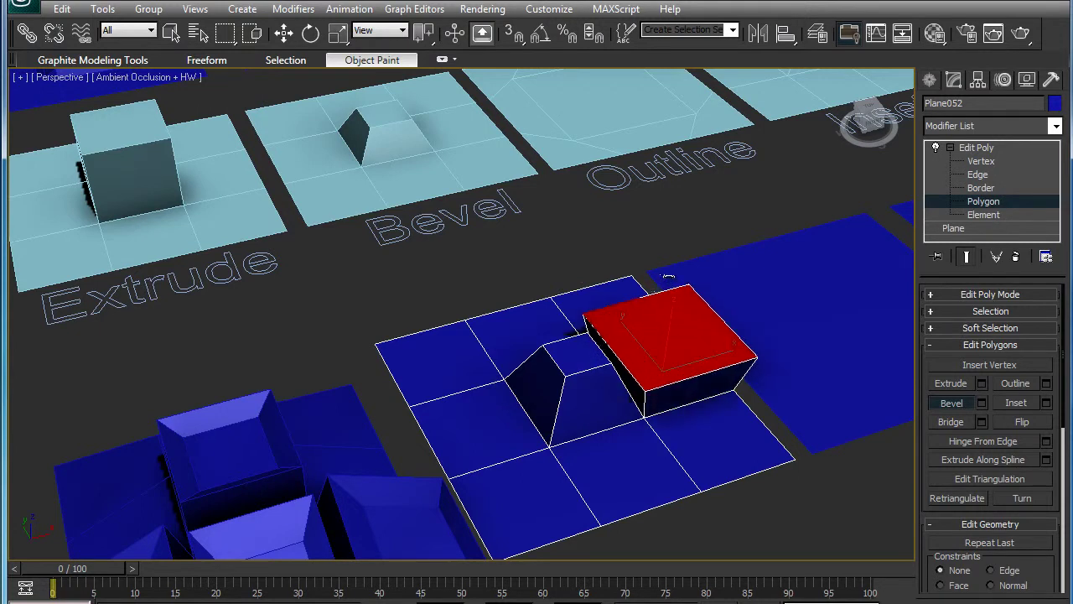
left_click_drag(671, 346, 671, 263)
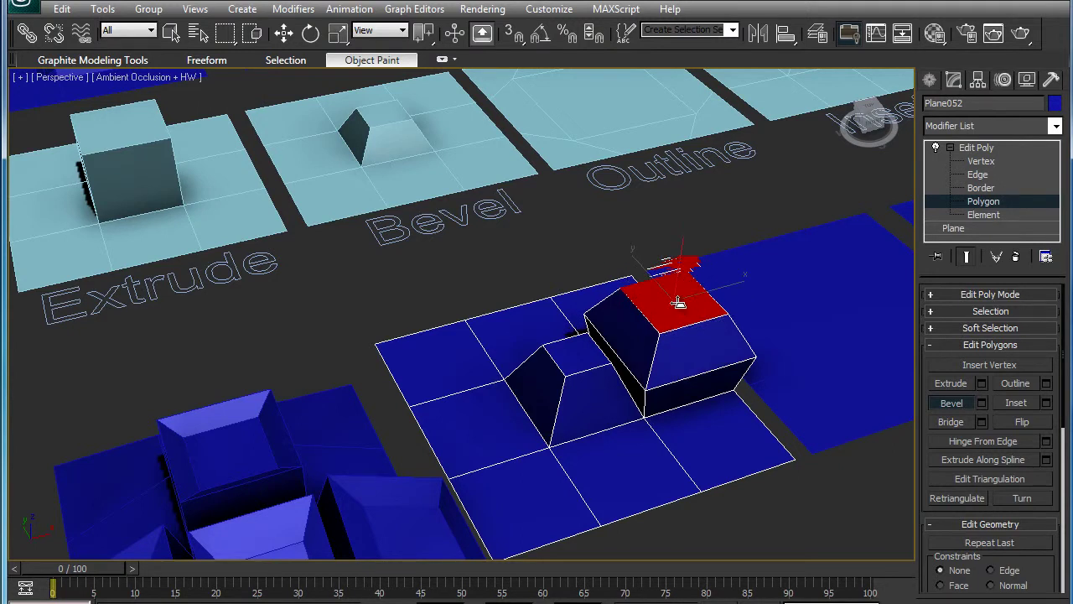
left_click_drag(678, 306, 680, 264)
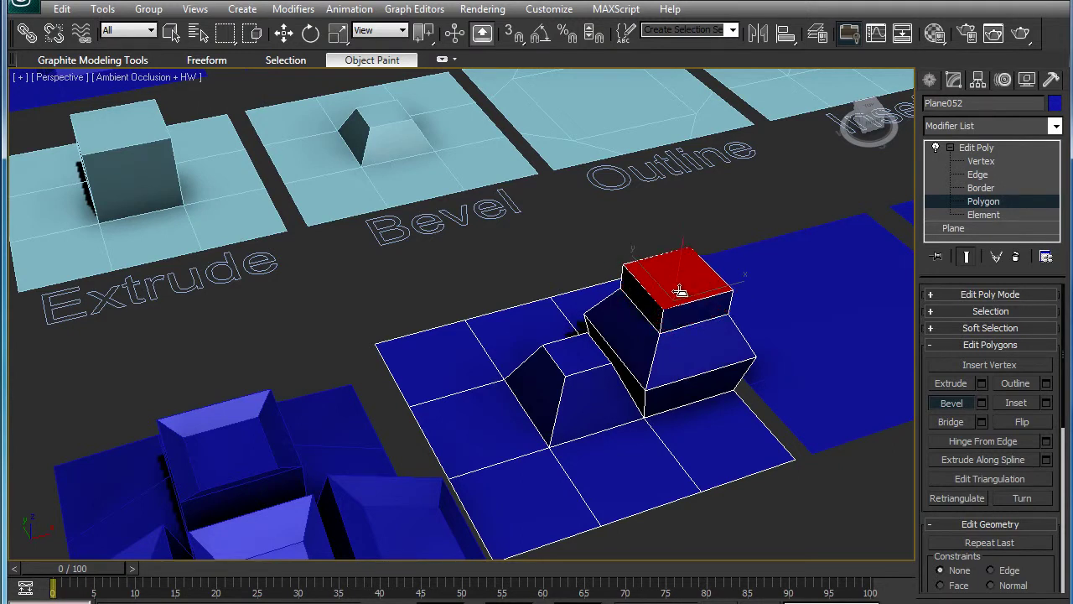
left_click_drag(679, 286, 685, 275)
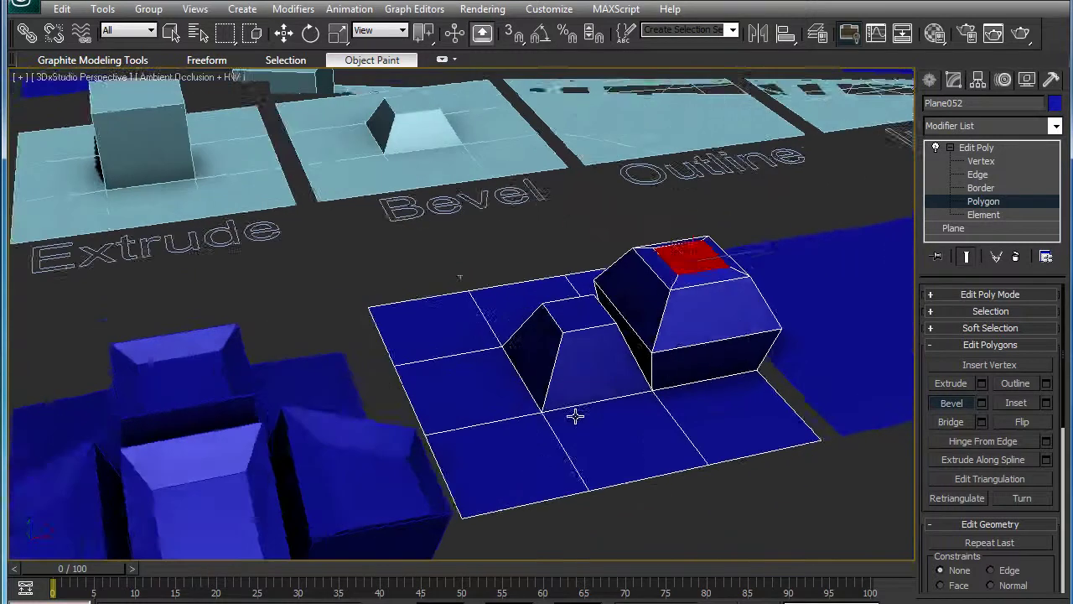
left_click(547, 452)
left_click_drag(537, 457, 539, 452)
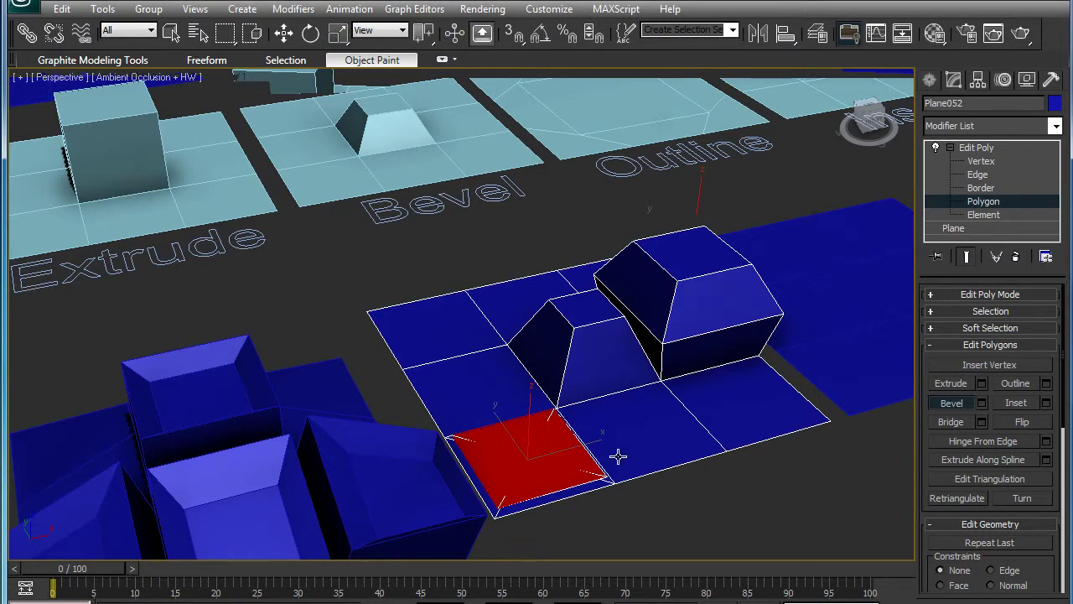
Stop the interactive bevel and select Plane052's front-centre square.
left_click(955, 407)
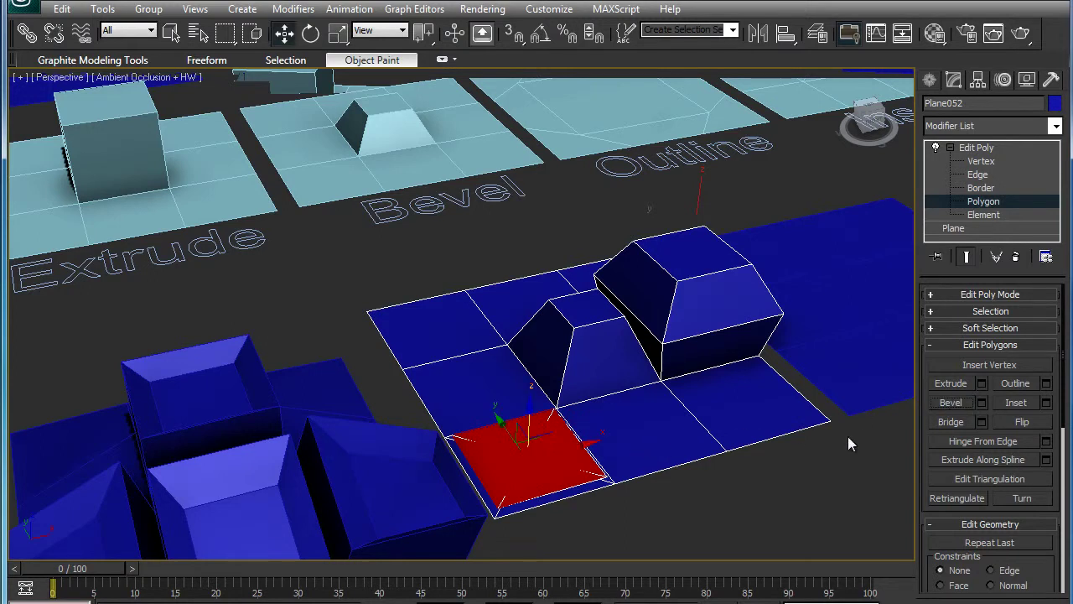
left_click(726, 492)
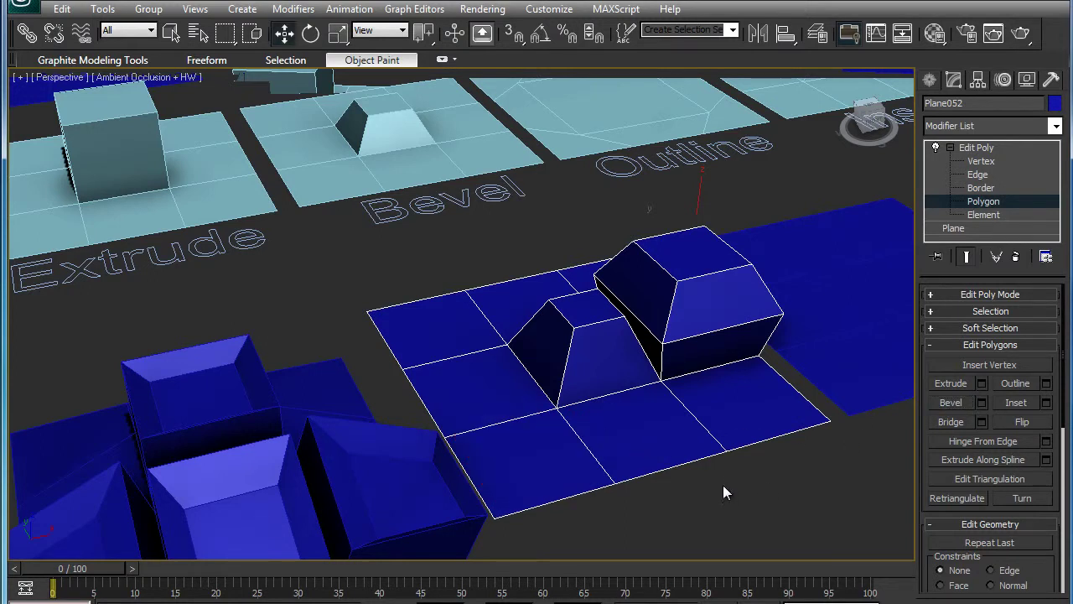
left_click(635, 442)
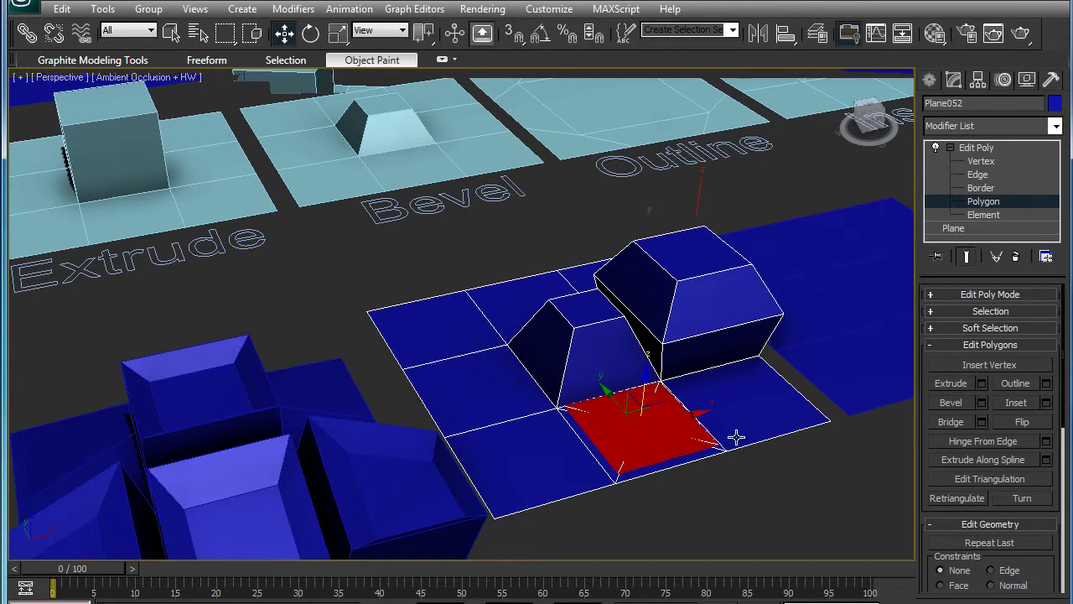
left_click(981, 403)
left_click(881, 408)
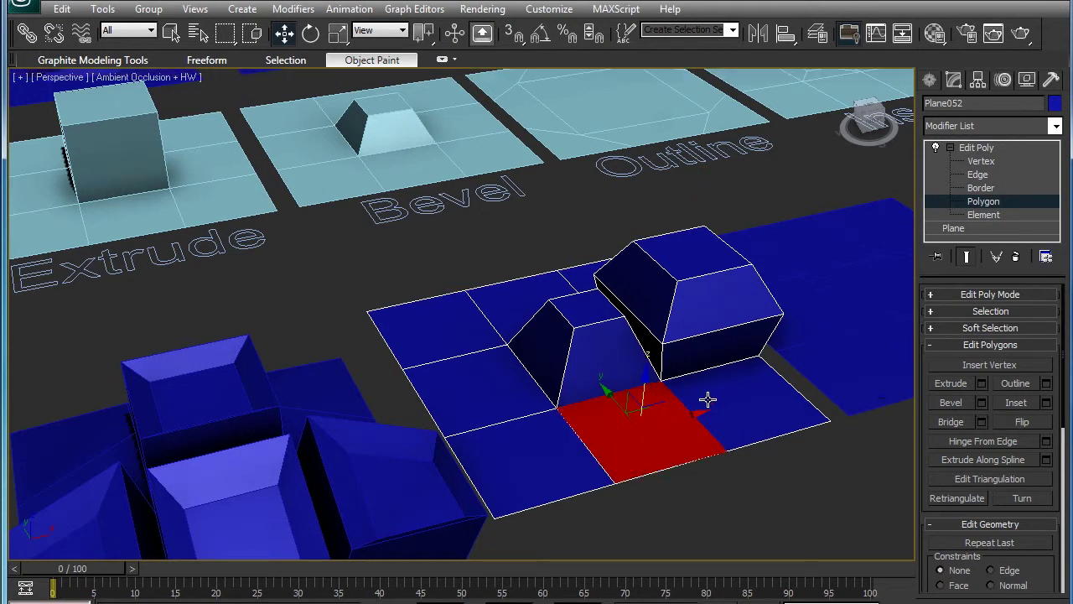
Bevel the square 15,663cm high with a shrunken top, then start a second 1,69cm bevel.
left_click(982, 402)
left_click_drag(841, 383, 982, 383)
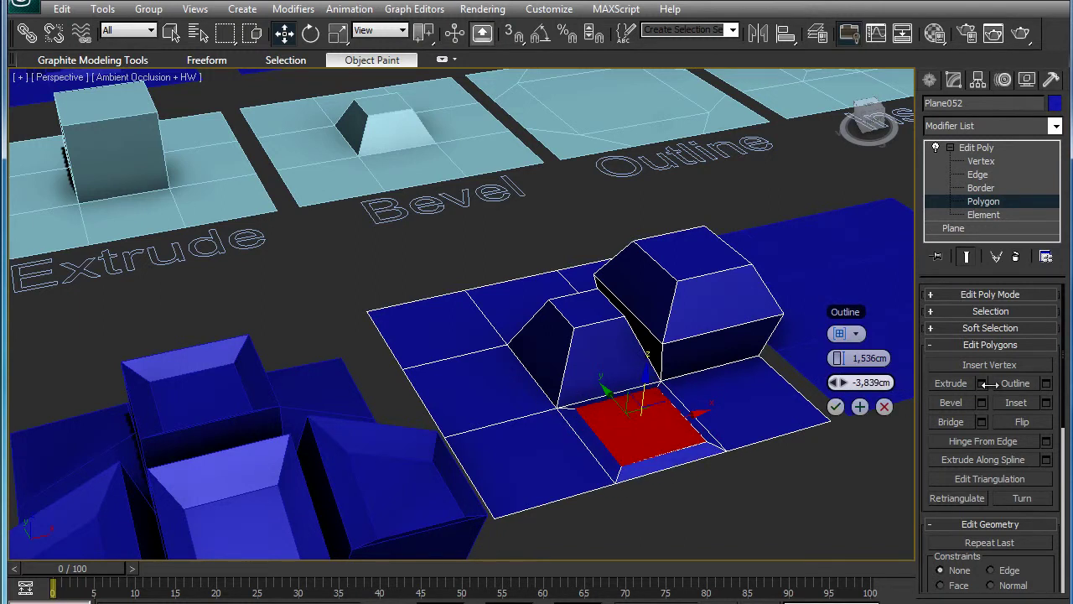
left_click_drag(841, 358, 873, 377)
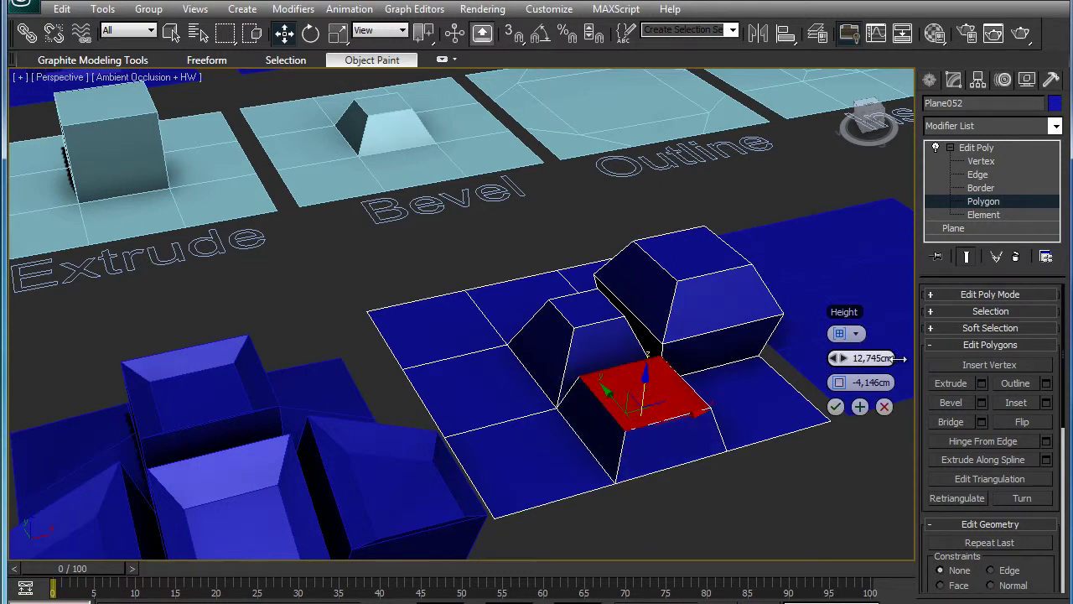
mouse_move(840, 382)
left_mouse_down()
mouse_move(748, 384)
mouse_move(712, 370)
mouse_move(901, 377)
mouse_move(820, 383)
left_mouse_up()
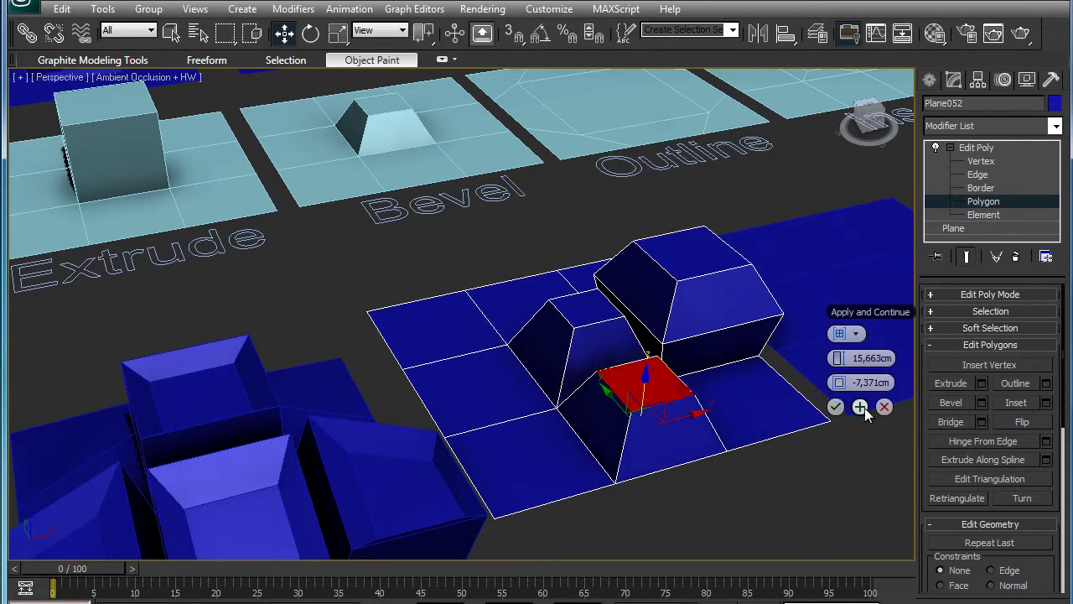
left_click(861, 407)
left_click_drag(844, 311, 767, 305)
Resize and slightly sink the second bevel's top outline, then continue with another bevel.
left_click_drag(846, 332, 869, 336)
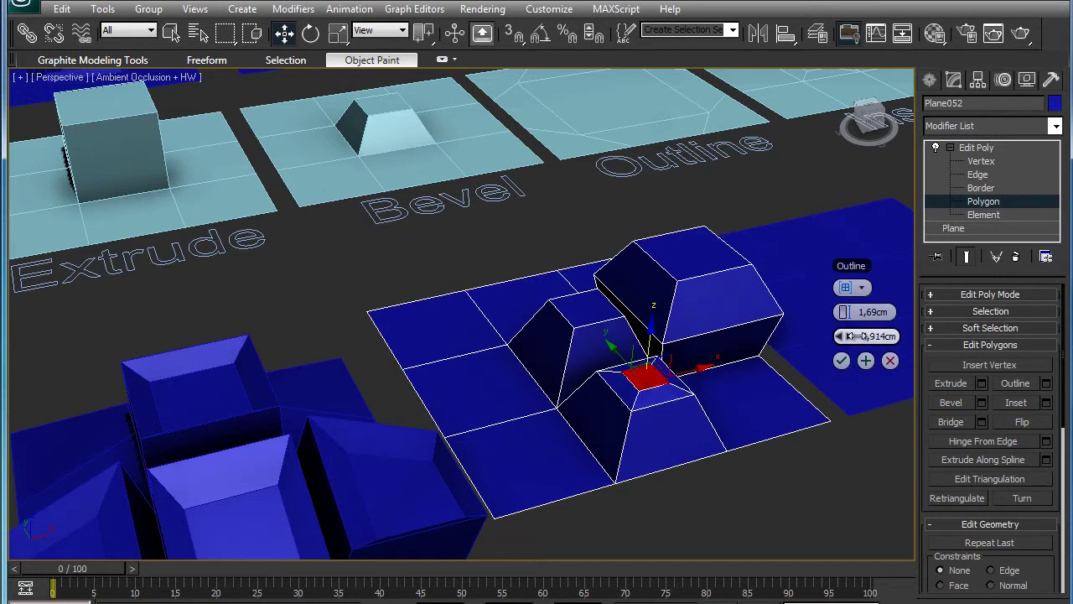
scroll(874, 335, "up", 3)
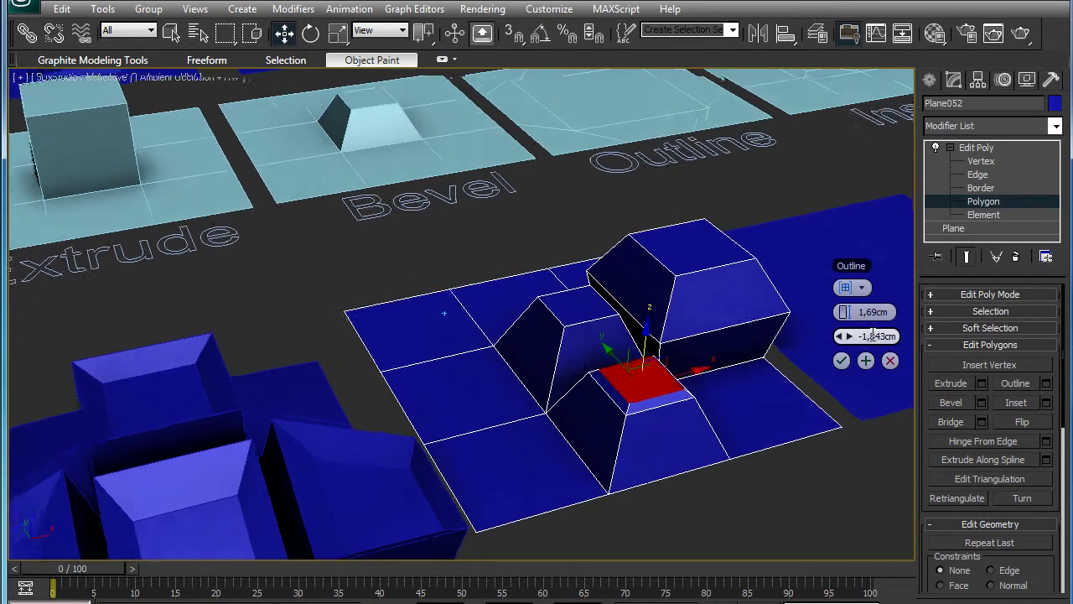
mouse_move(875, 336)
middle_mouse_down("alt")
mouse_move(841, 301)
mouse_move(879, 199)
middle_mouse_up("alt")
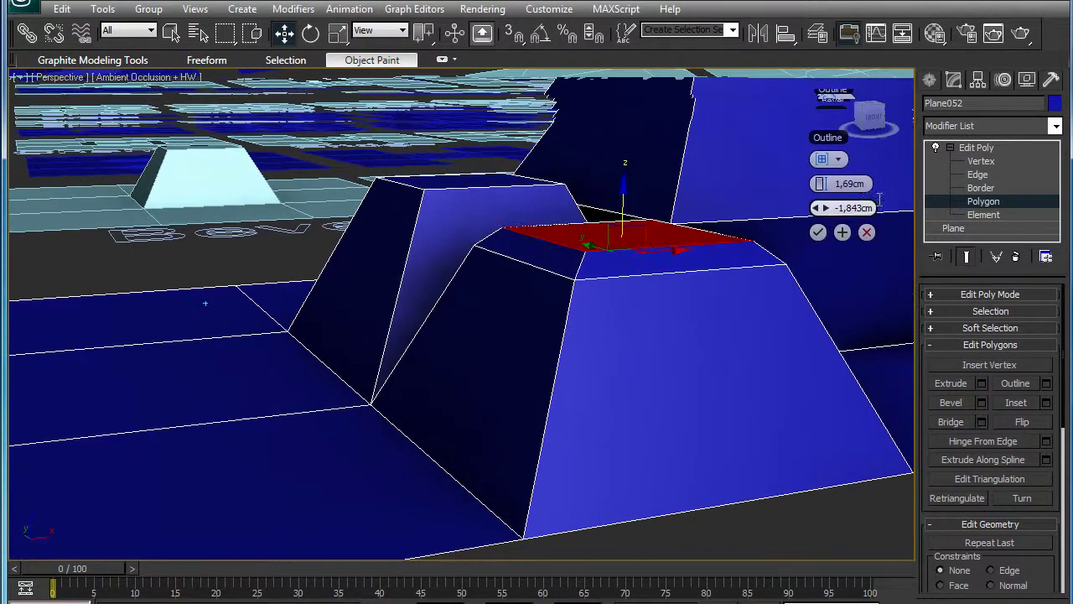
mouse_move(822, 210)
left_mouse_down()
mouse_move(822, 220)
mouse_move(805, 172)
left_mouse_up()
left_click(842, 232)
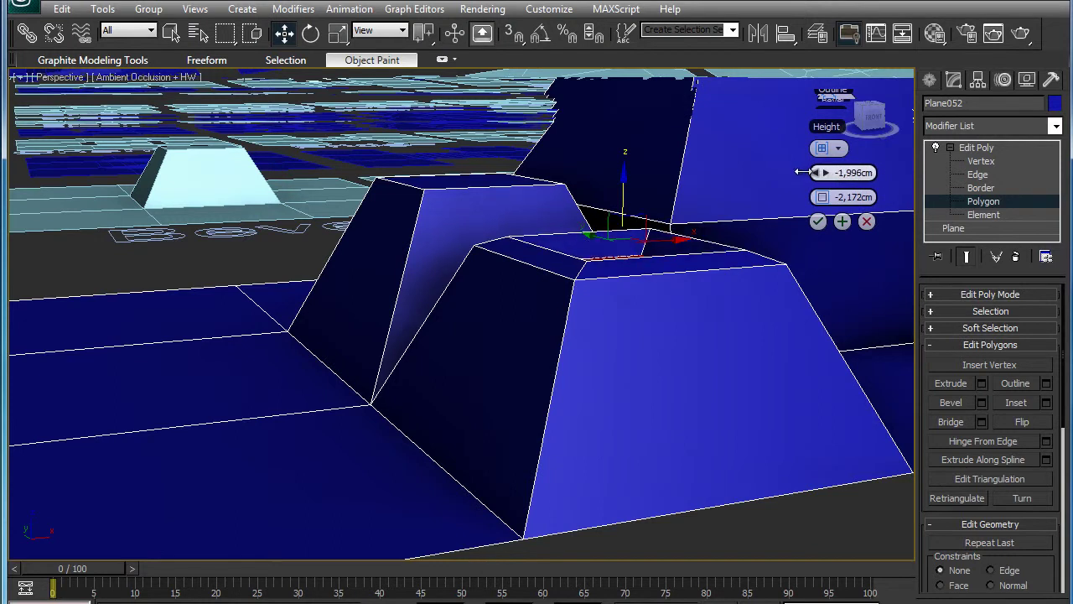
Widen the recessed face, inset it once more and confirm the sunken hollow.
scroll(805, 172, "up", 2)
middle_click_drag(805, 172, 838, 224, "alt")
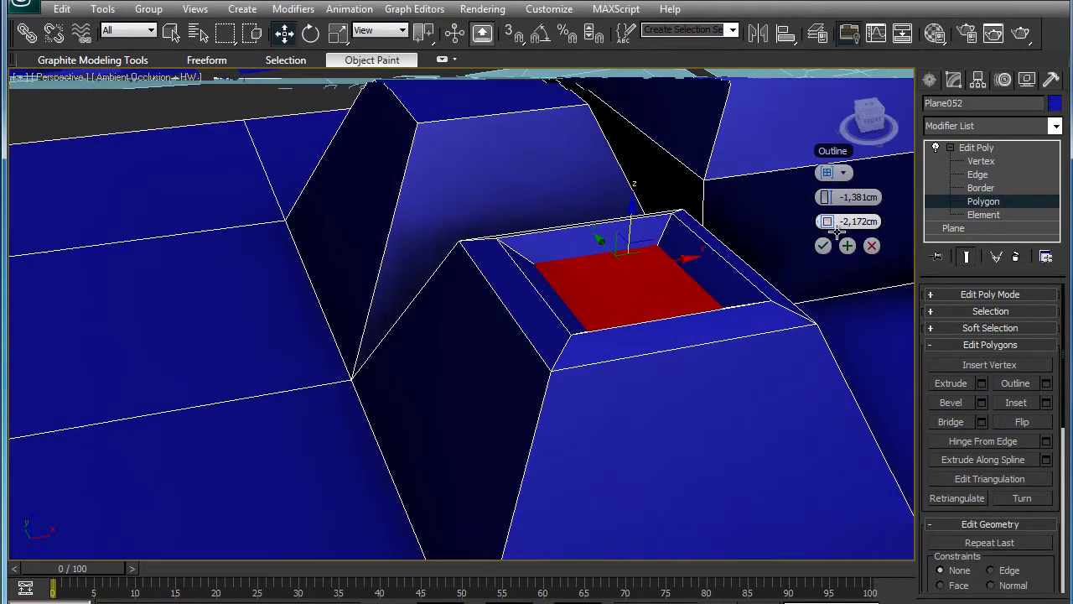
left_click_drag(837, 221, 833, 205)
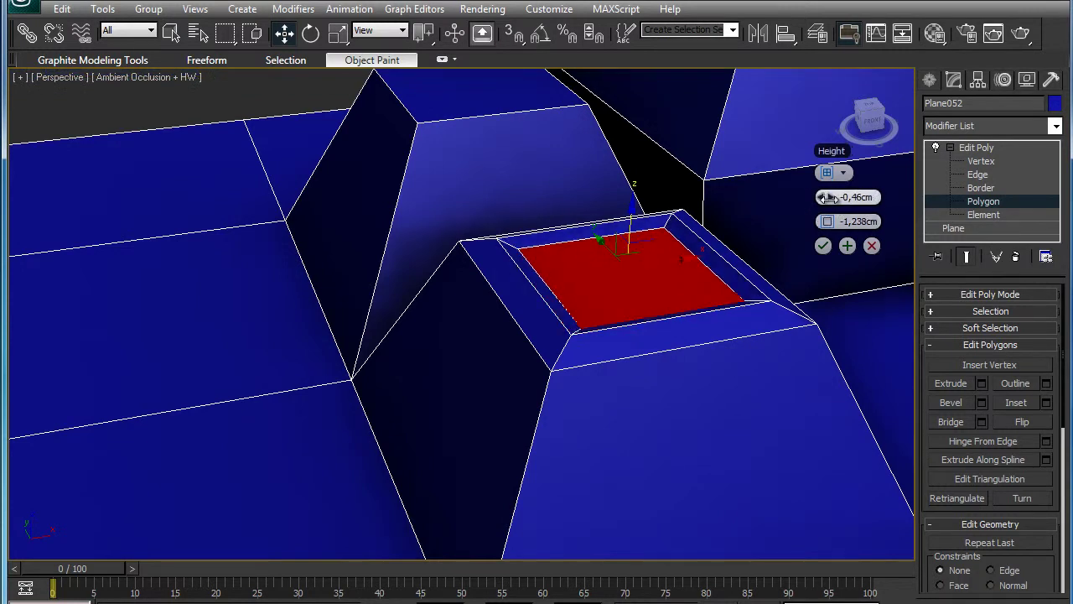
left_click(847, 245)
left_click_drag(828, 225, 762, 194)
left_click(823, 250)
Zoom and orbit around the bevelled blocks to inspect the result.
scroll(836, 257, "up", 2)
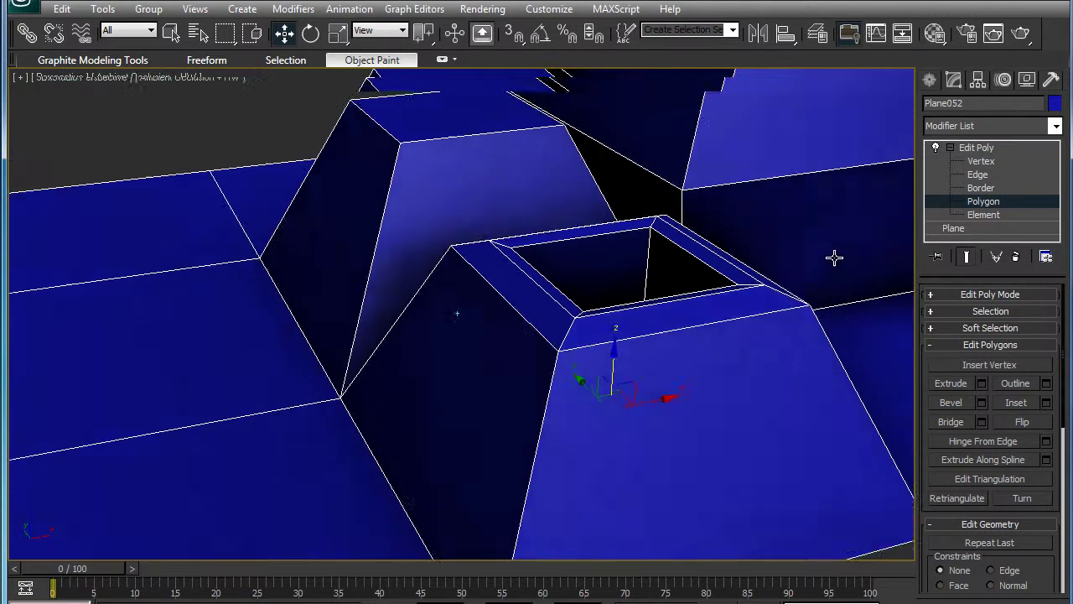
scroll(837, 255, "up", 3)
scroll(835, 255, "up", 3)
scroll(834, 253, "down", 5)
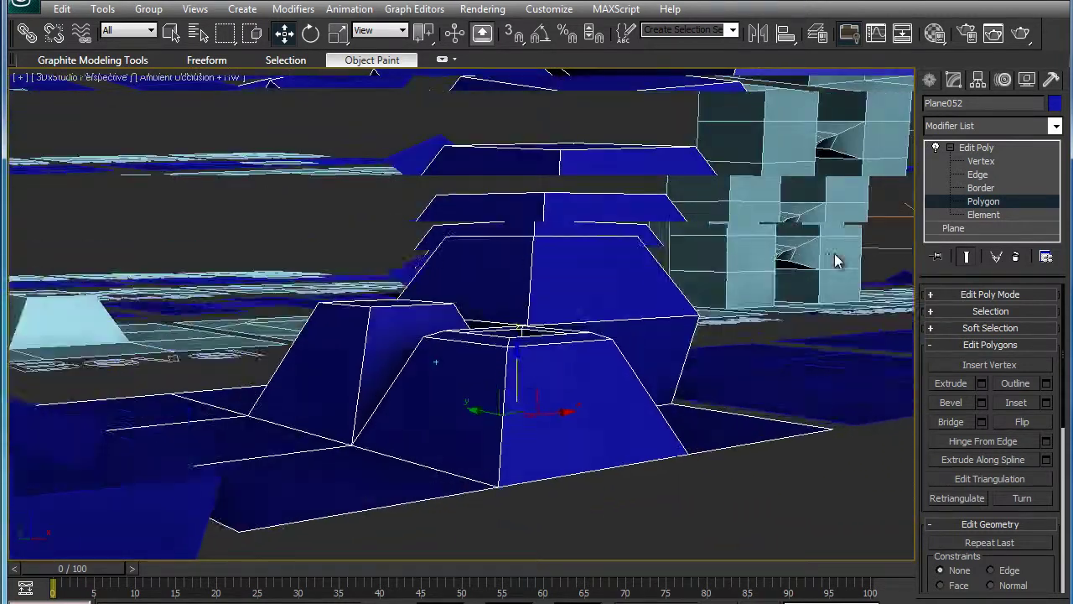
scroll(834, 251, "up", 2)
scroll(826, 241, "down", 2)
mouse_move(826, 240)
middle_mouse_down("alt")
mouse_move(834, 223)
mouse_move(812, 218)
mouse_move(803, 229)
middle_mouse_up("alt")
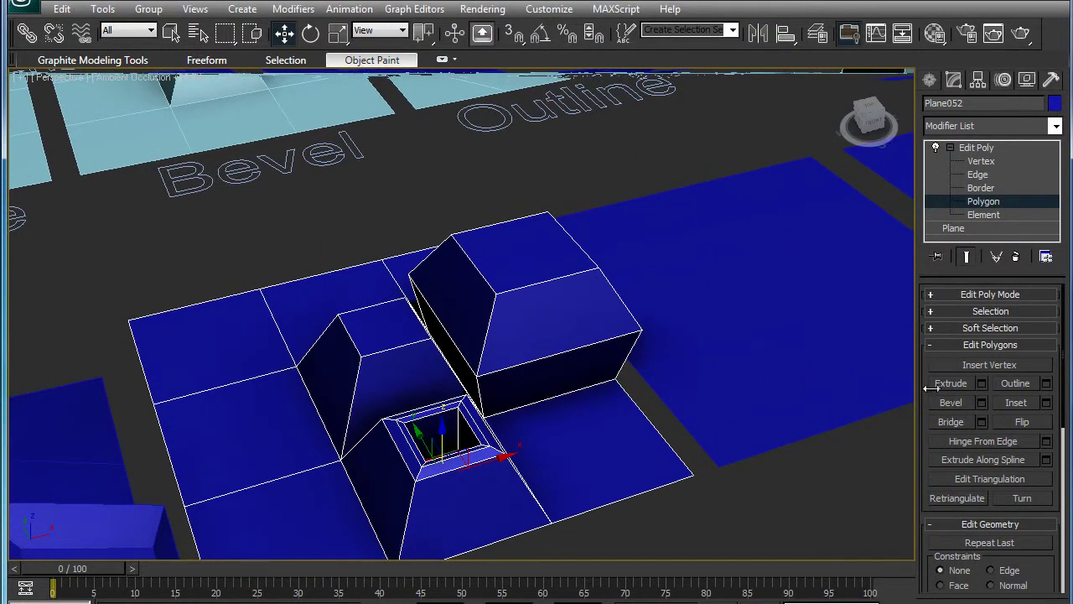
Add an Edit Poly modifier to the next blue plane and enter Polygon level.
left_click(978, 148)
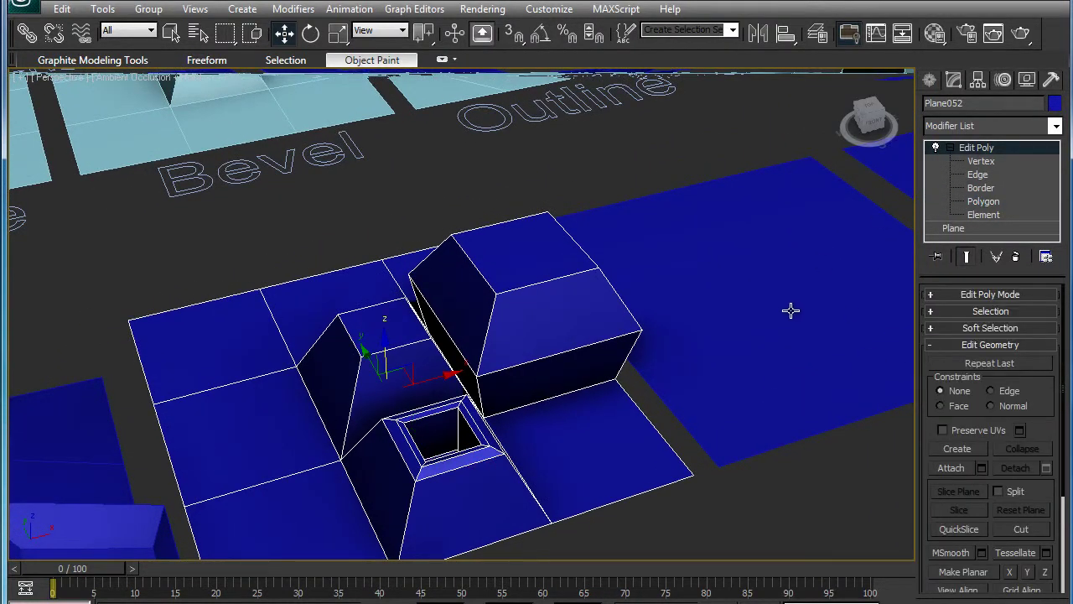
left_click(791, 311)
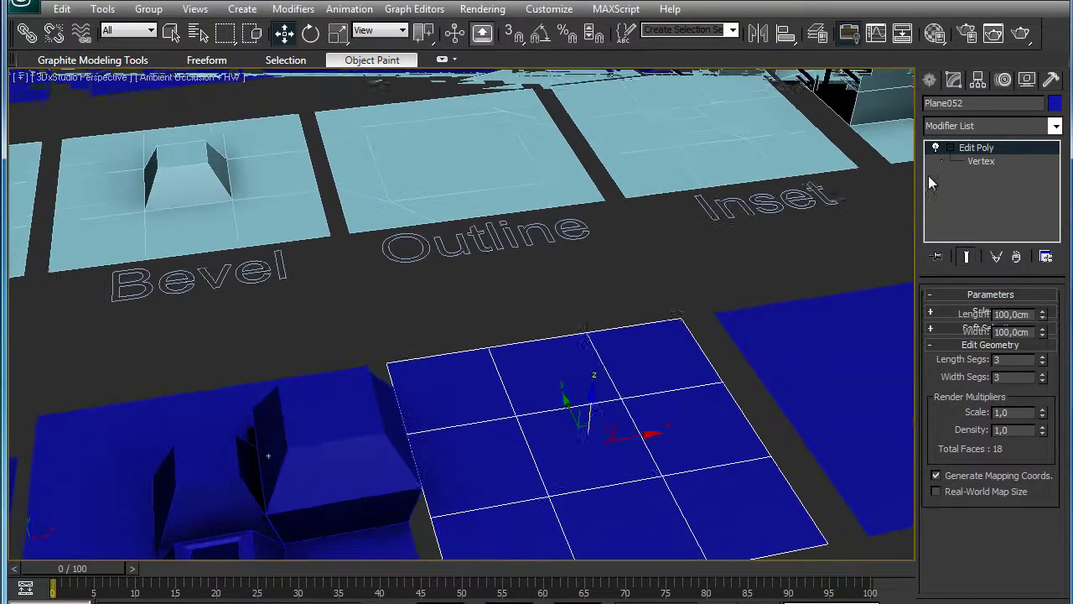
left_click(955, 128)
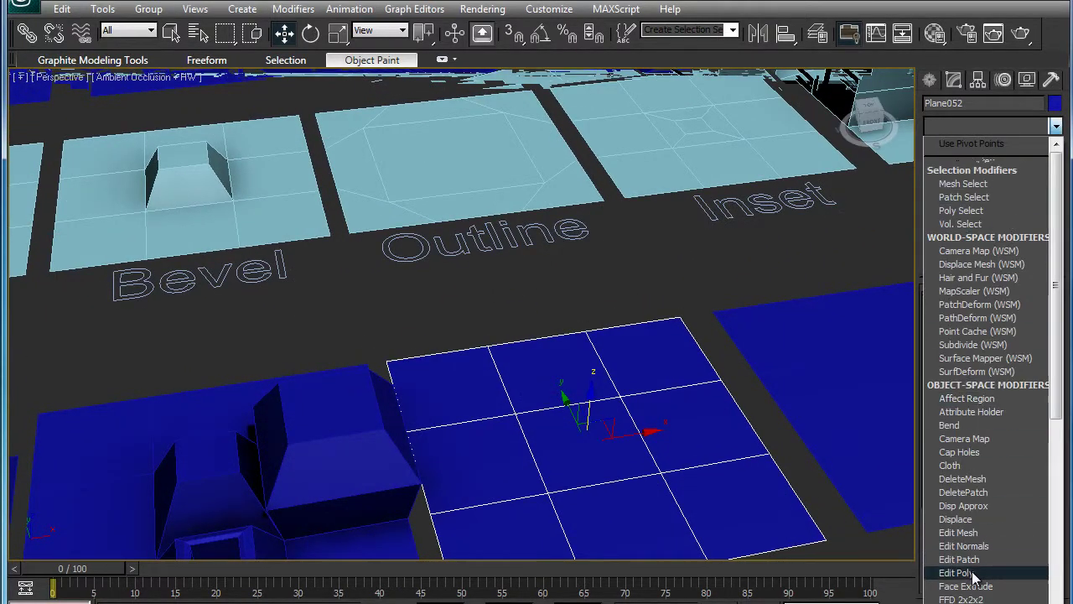
left_click(956, 573)
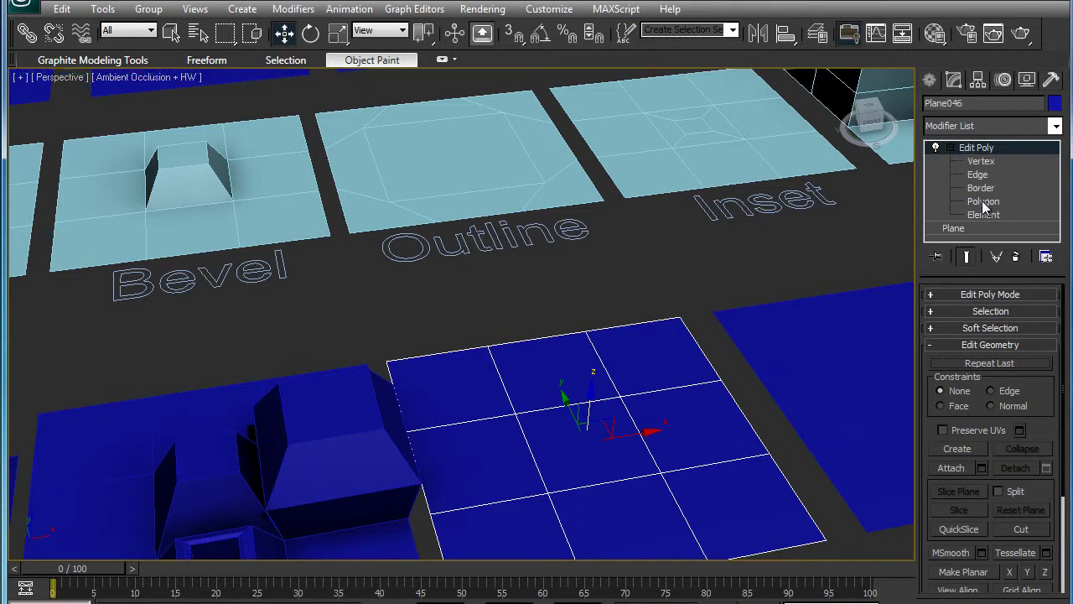
left_click(983, 201)
Outline the centre polygon inward with a negative Outline amount.
left_click(618, 440)
middle_click_drag(627, 441, 451, 247, "alt")
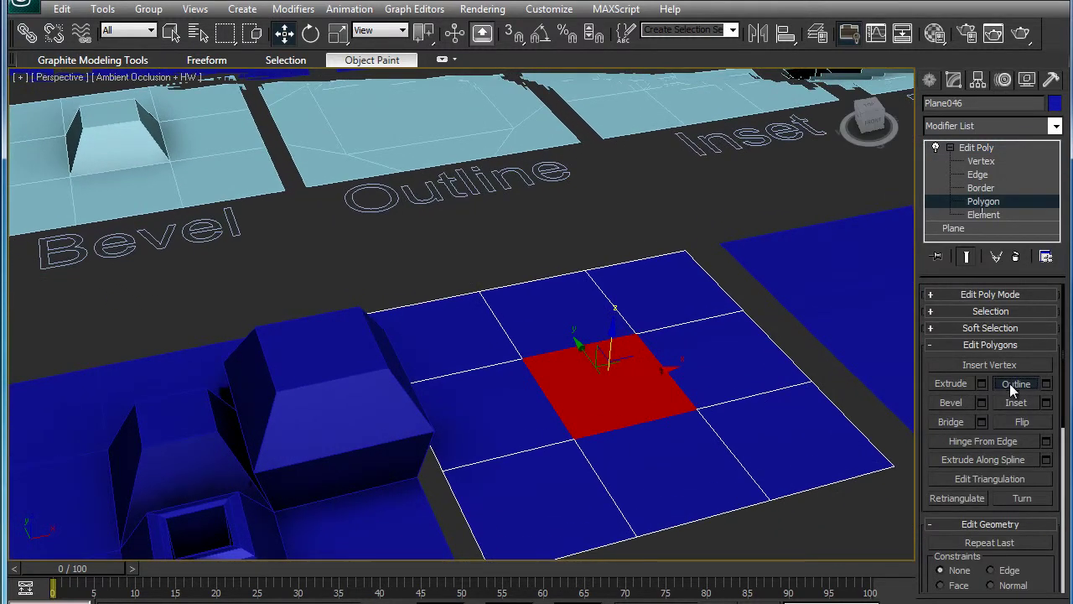
mouse_move(612, 377)
left_mouse_down()
mouse_move(618, 472)
mouse_move(610, 315)
left_mouse_up()
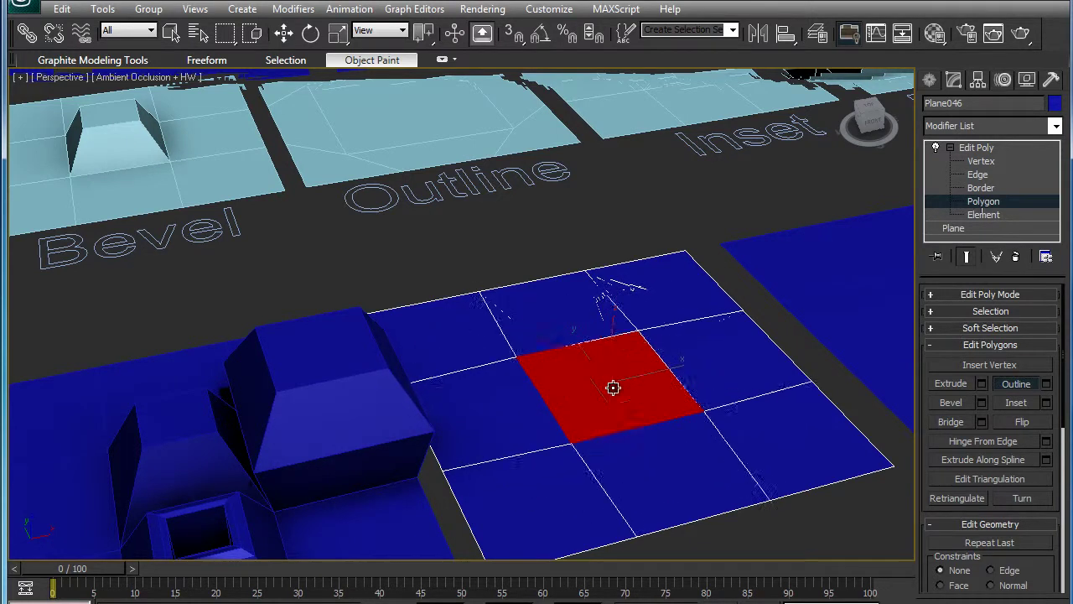
left_click_drag(616, 396, 615, 418)
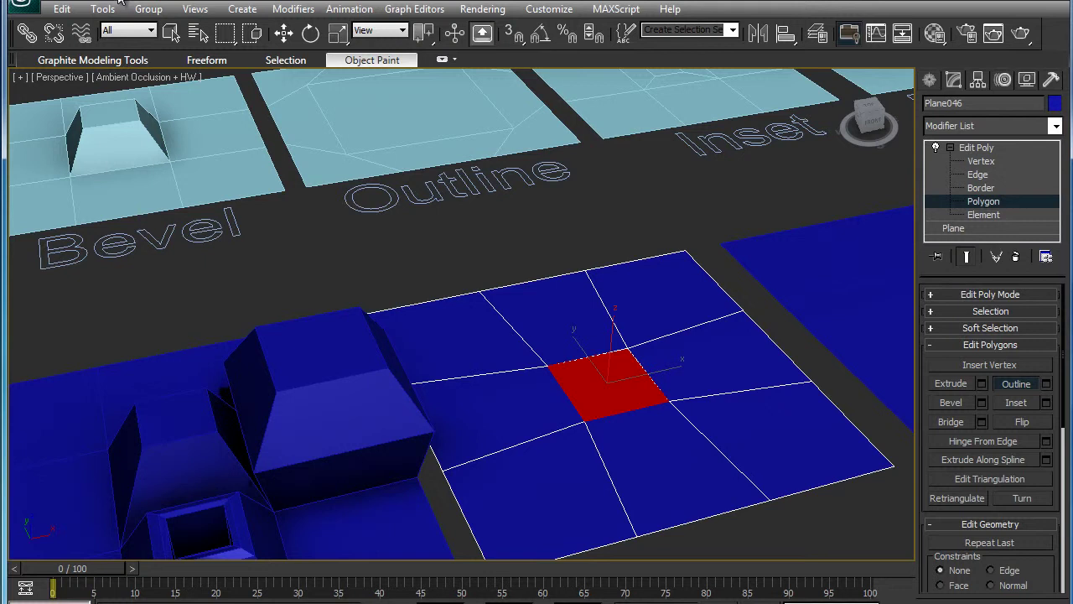
left_click_drag(615, 383, 646, 346)
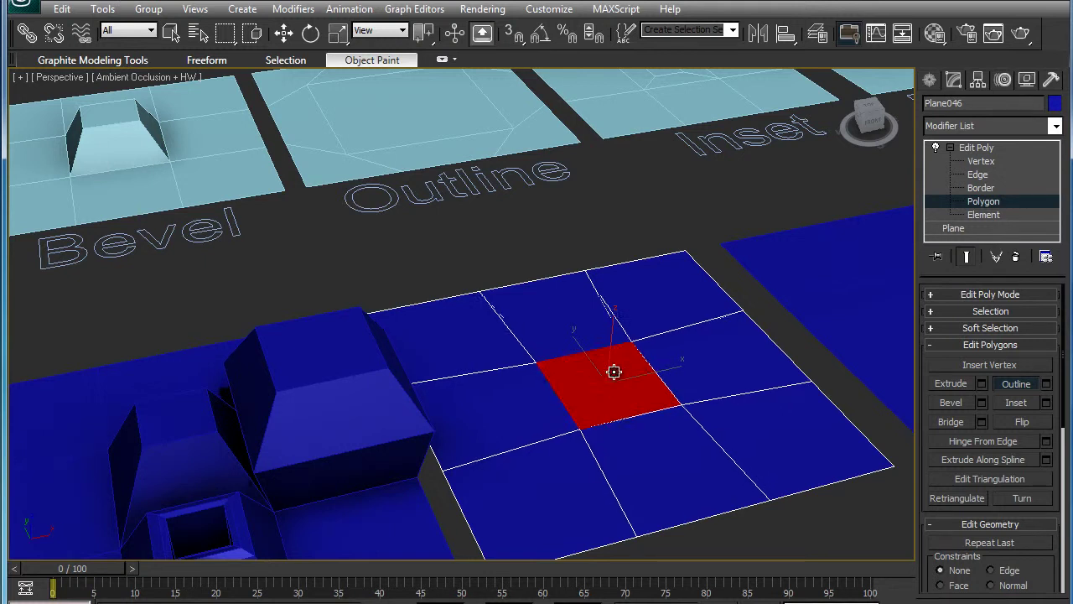
left_click(1016, 384)
left_click(1048, 383)
mouse_move(805, 287)
left_mouse_down()
mouse_move(675, 285)
mouse_move(692, 295)
left_mouse_up()
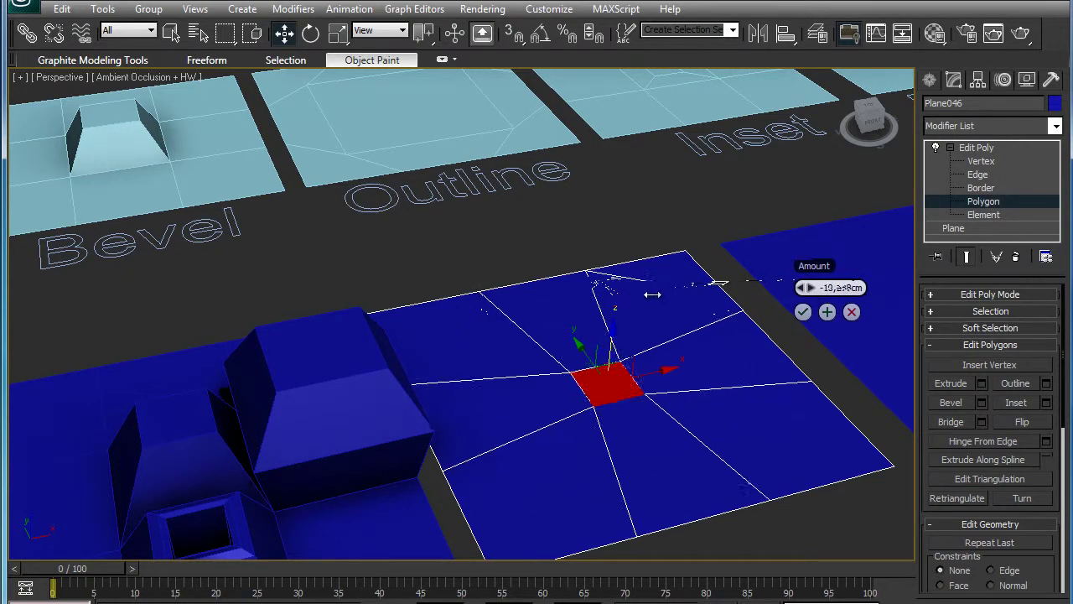
left_click(803, 312)
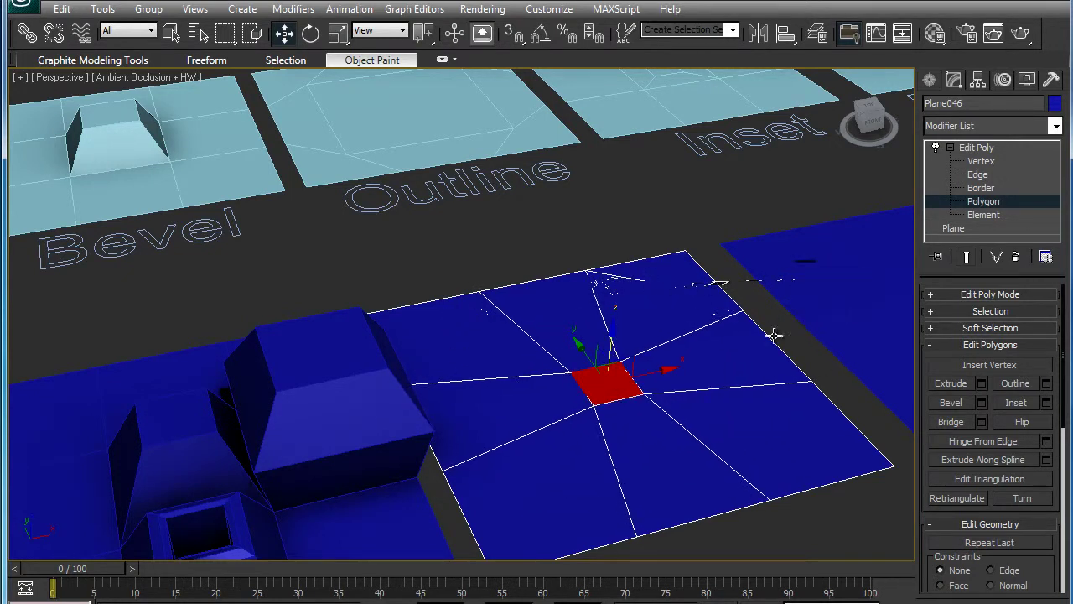
Outline a larger neighbouring polygon by -7.678 cm.
left_click(646, 458)
left_click(1048, 384)
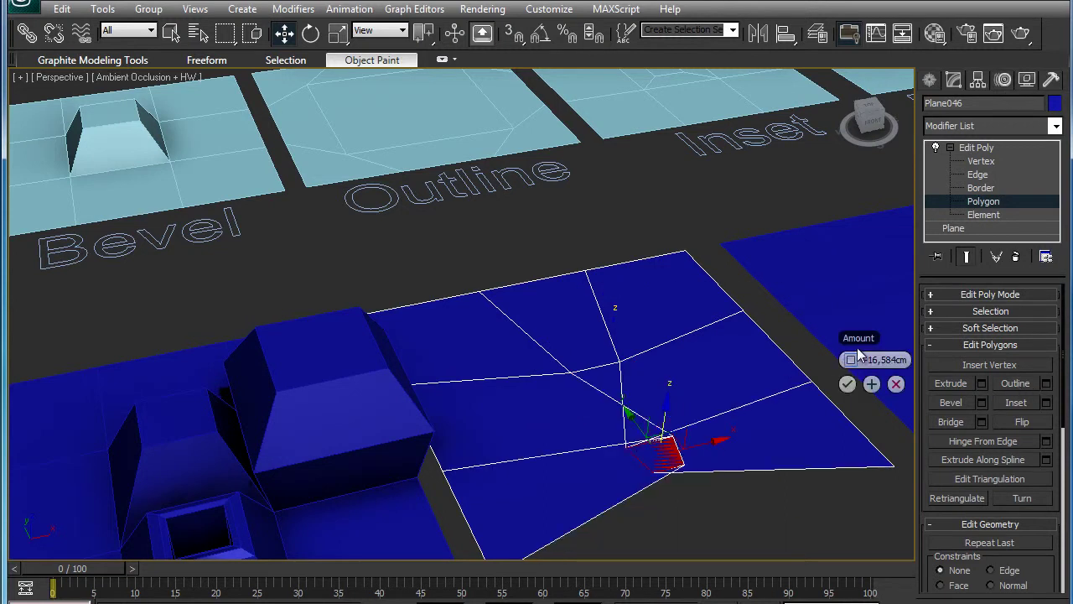
left_click_drag(856, 359, 910, 352)
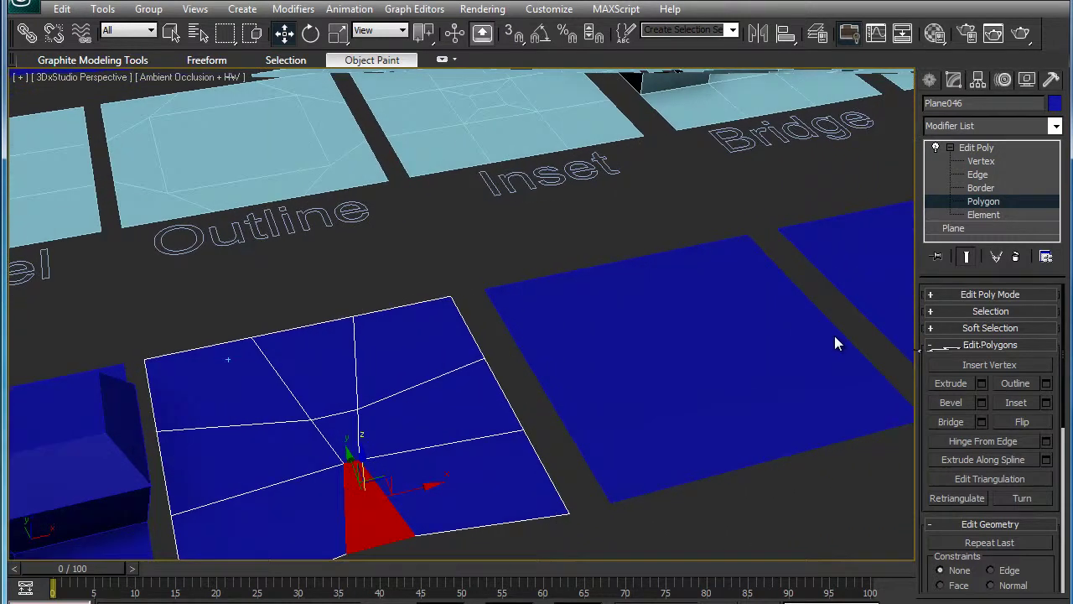
Add an Edit Poly modifier to Plane047 and enter Polygon level.
left_click(976, 147)
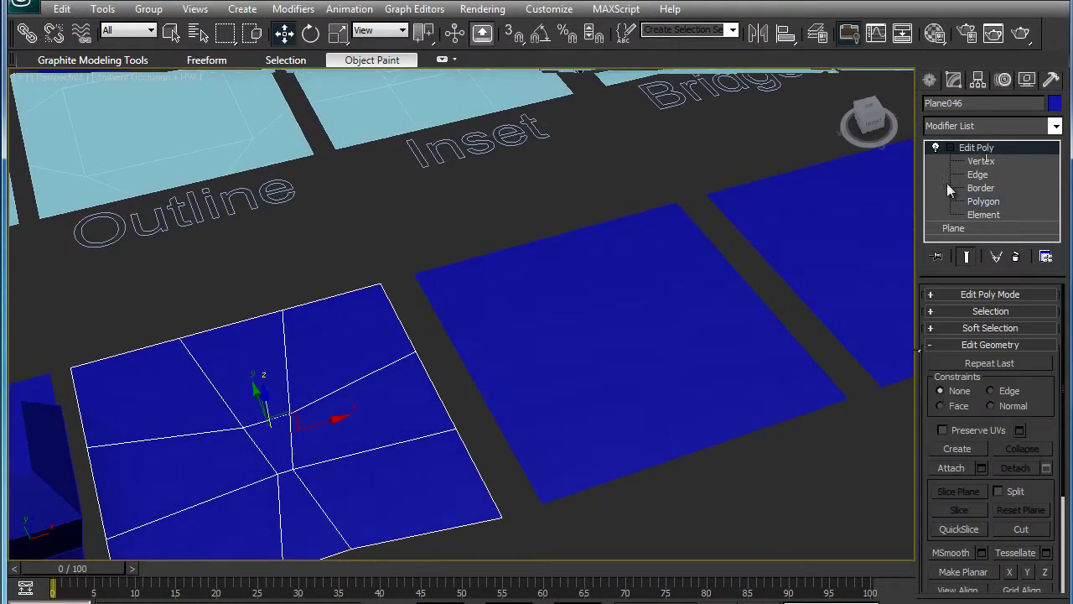
left_click(641, 329)
left_click(954, 126)
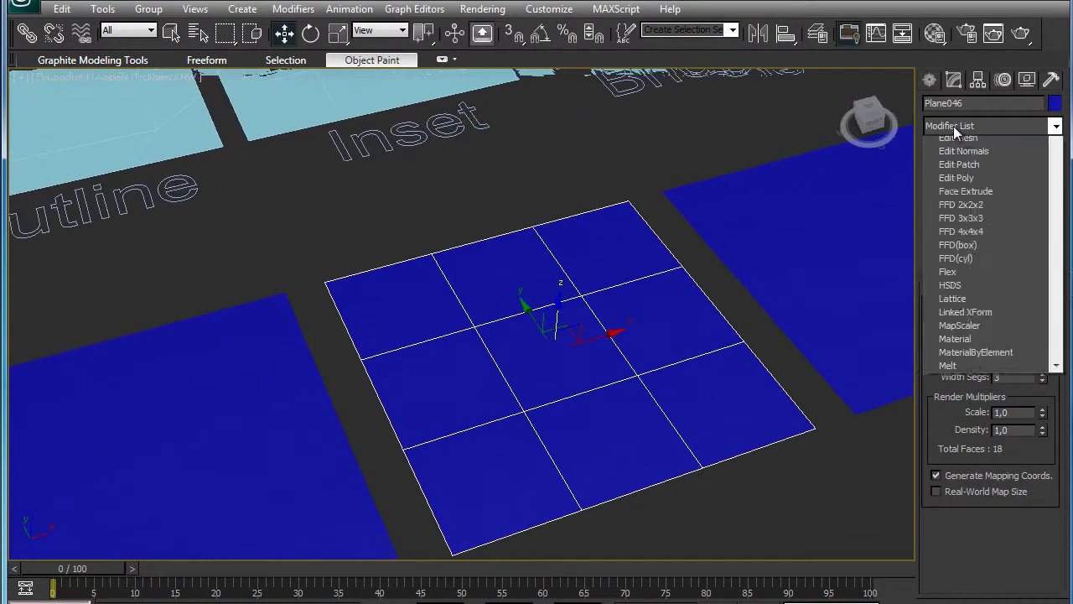
left_click(957, 573)
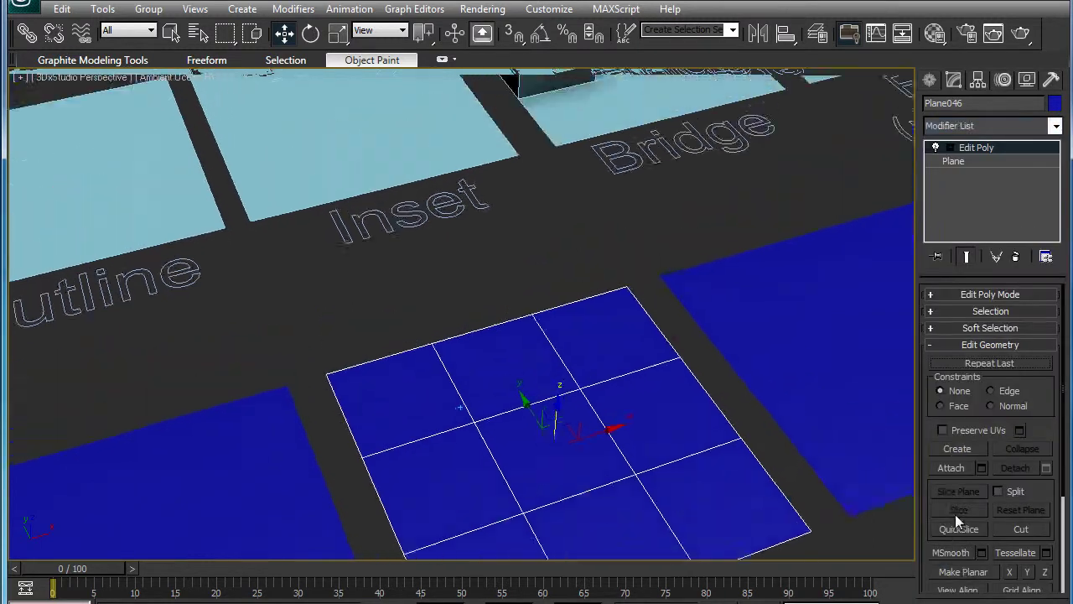
left_click(950, 148)
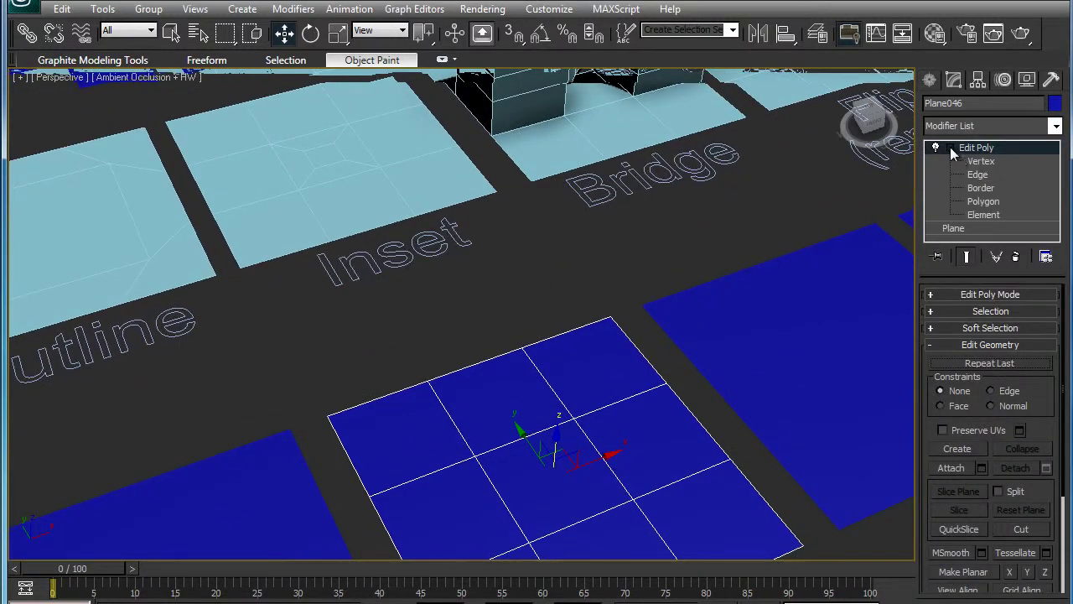
left_click(983, 202)
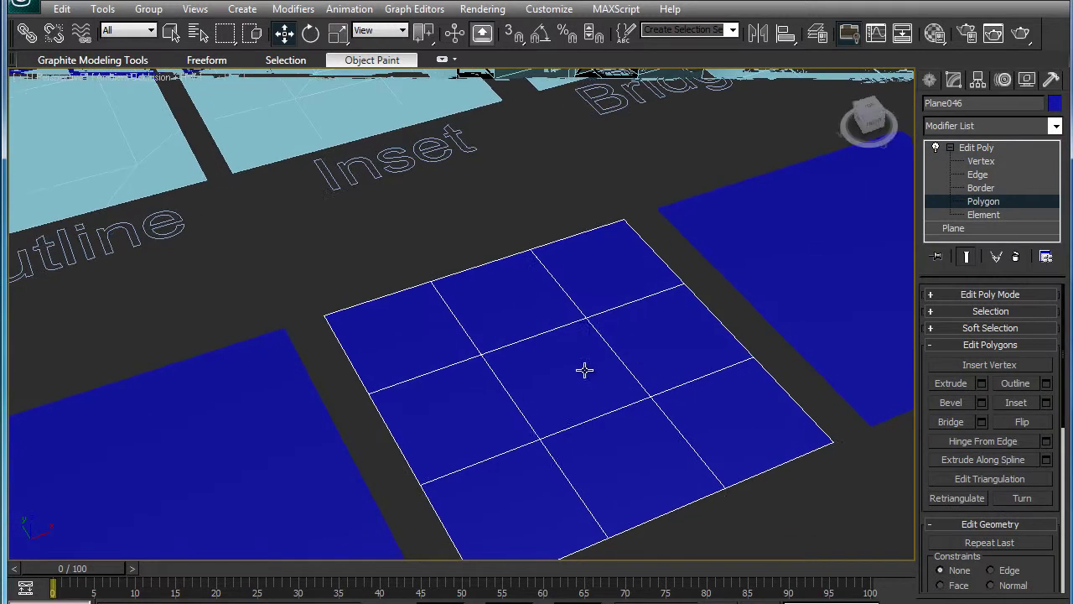
Inset the centre and lower-left polygons of the plane.
left_click(608, 370)
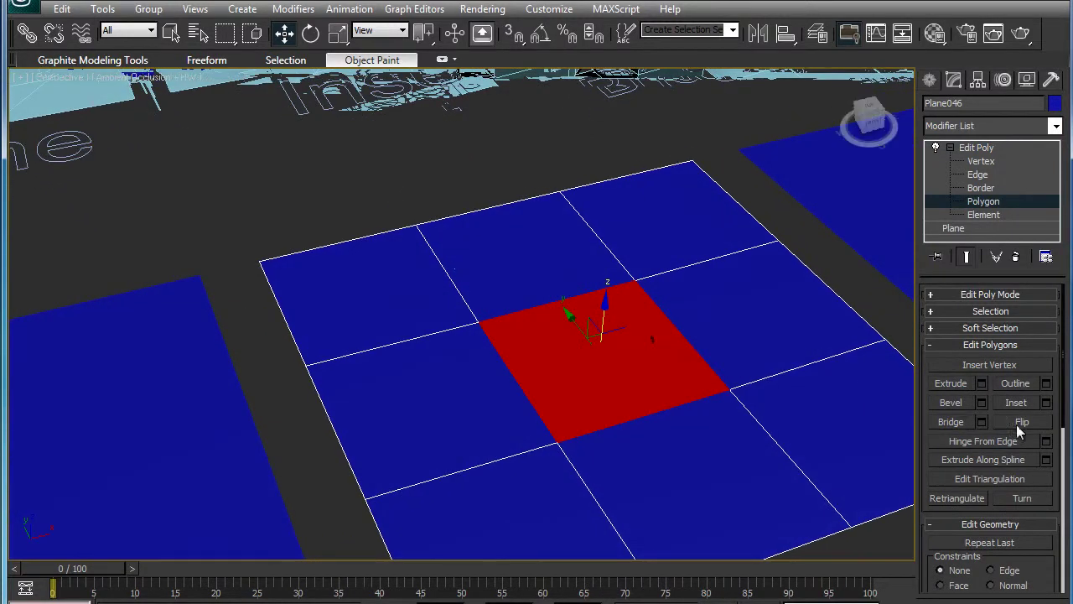
left_click(1017, 404)
left_click_drag(602, 359, 603, 327)
left_click_drag(431, 379, 430, 363)
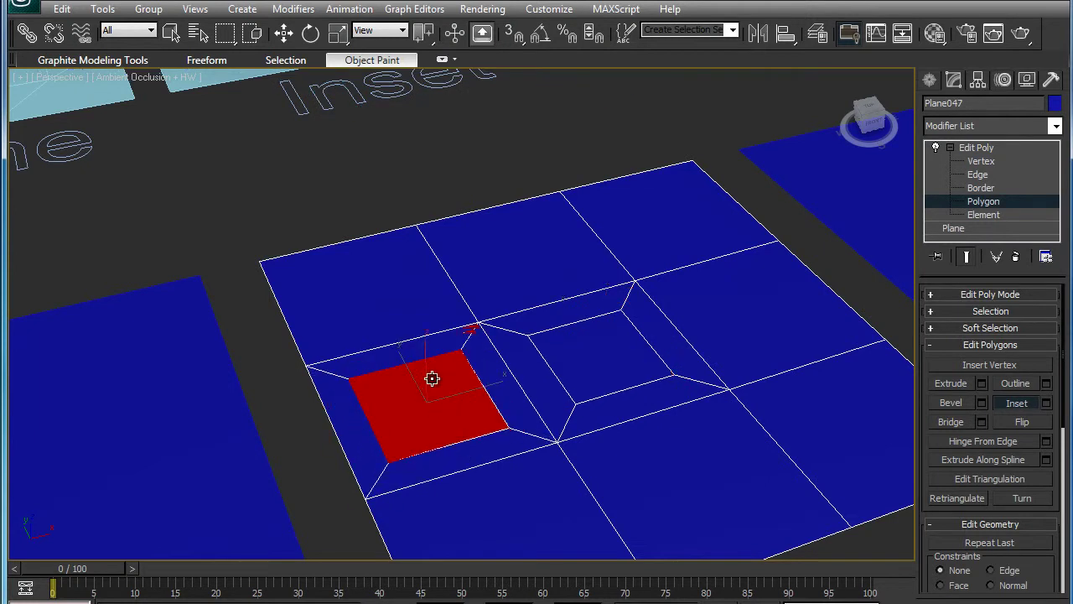
Try insetting the top row of polygons, then undo and cancel the attempts.
left_click(403, 294)
left_click(518, 262, "ctrl")
left_click(653, 224, "ctrl")
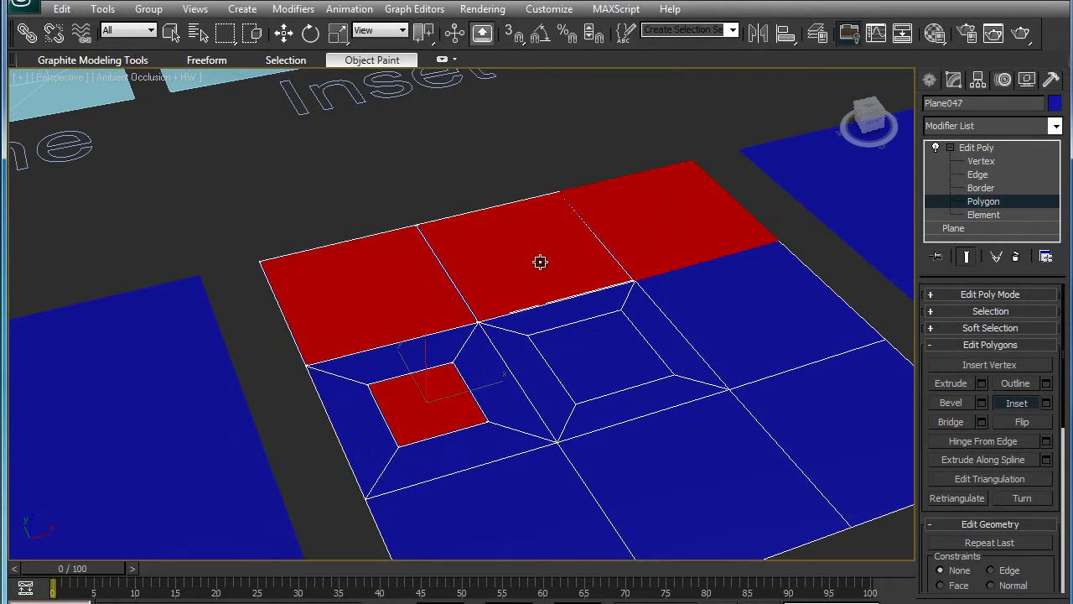
left_click_drag(530, 266, 531, 238)
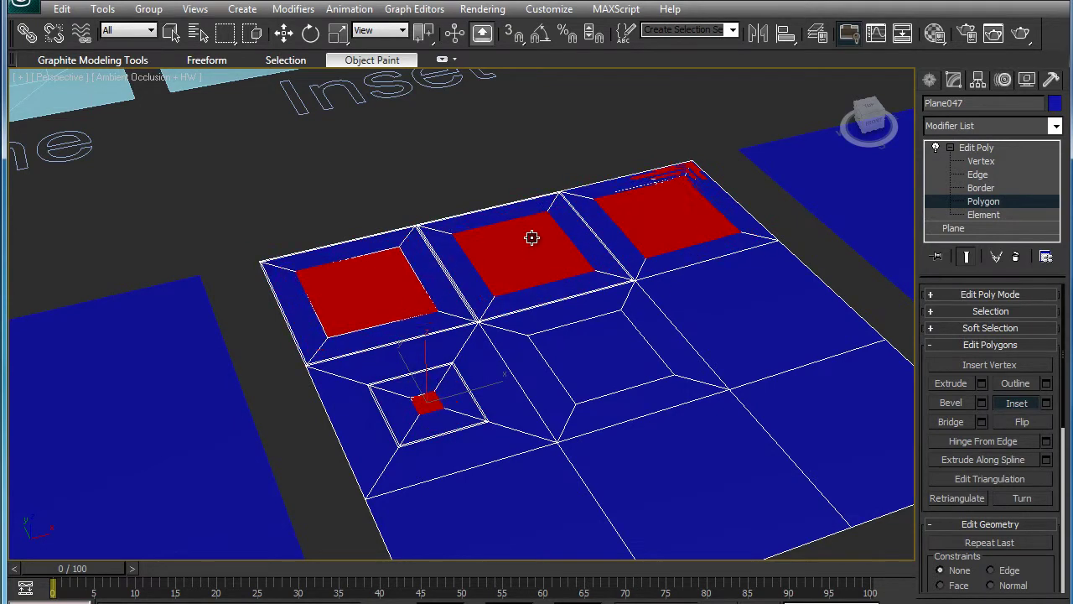
key("ctrl+z")
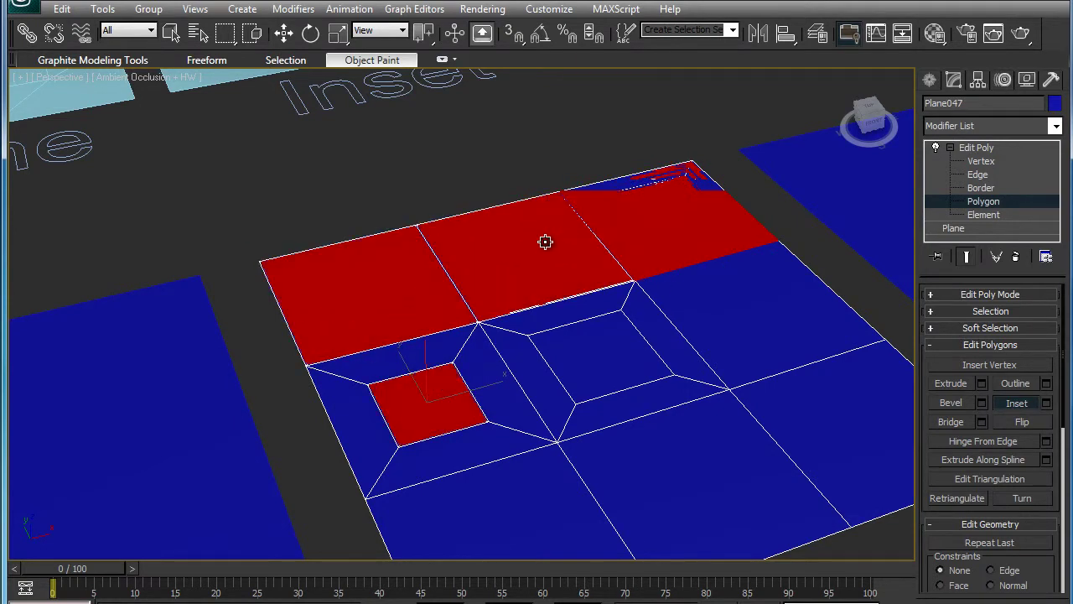
key("ctrl+z")
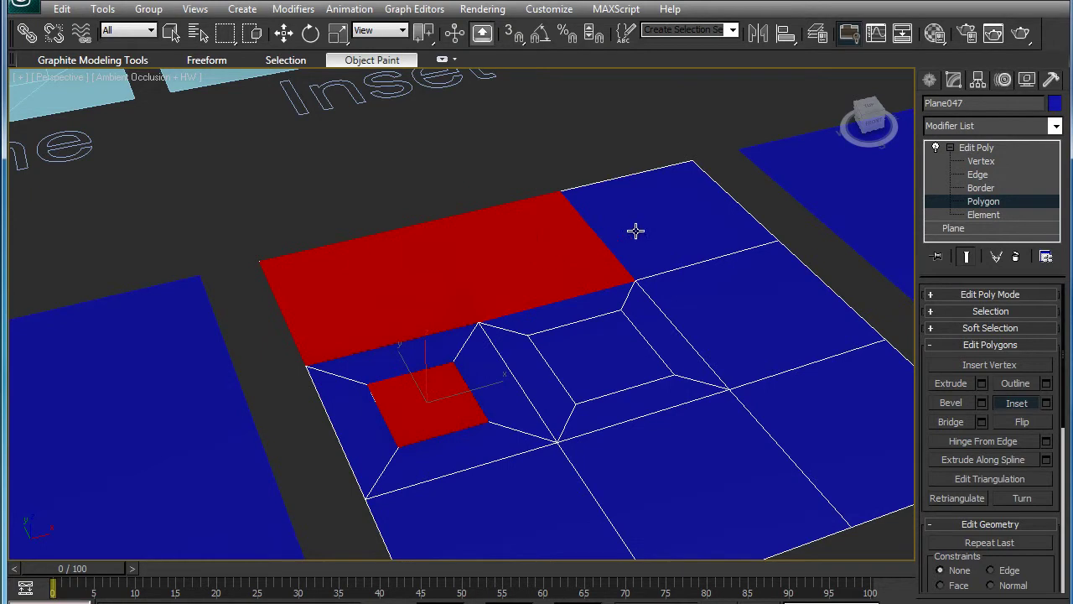
left_click(556, 175)
left_click(475, 283)
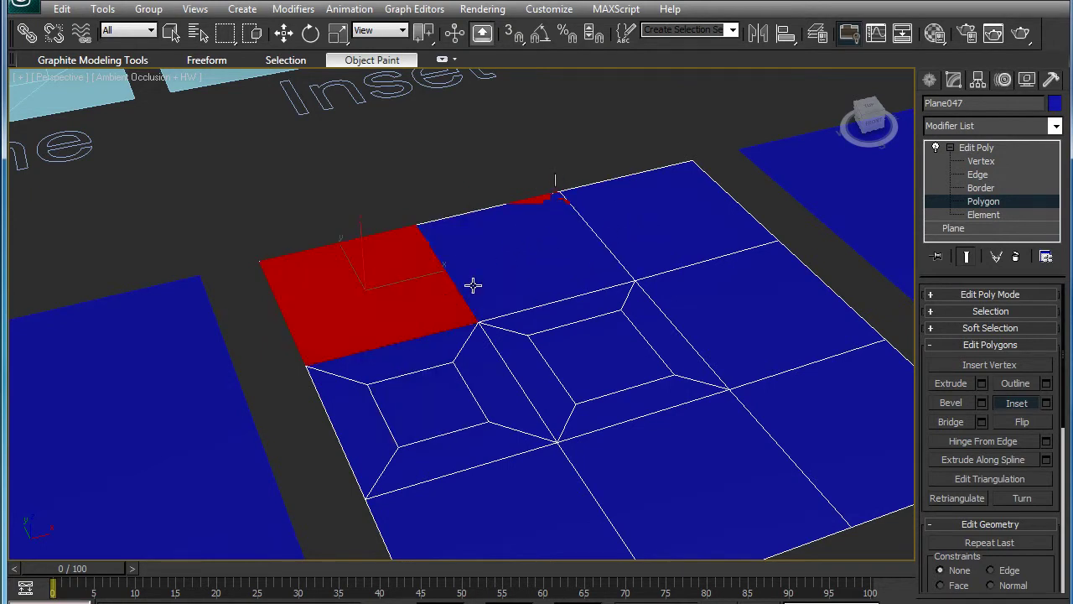
left_click(538, 259, "ctrl")
left_click(652, 232, "ctrl")
mouse_move(647, 231)
left_mouse_down()
mouse_move(649, 204)
mouse_move(610, 215)
left_mouse_up()
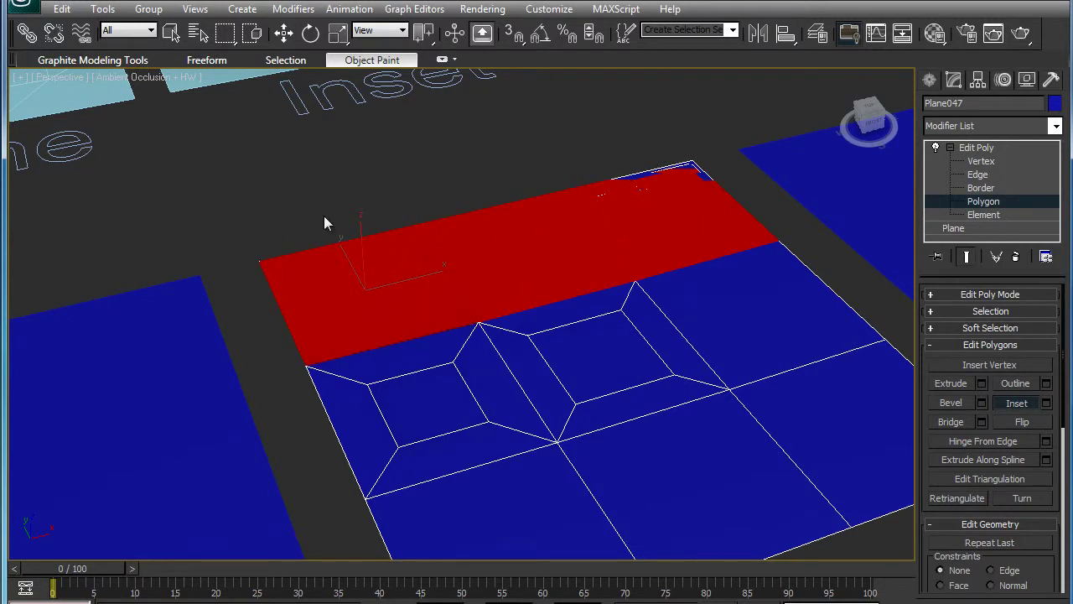
right_click(363, 211)
Remove the top strip of polygons from the selection.
mouse_move(566, 232)
left_mouse_down()
mouse_move(597, 239)
mouse_move(540, 195)
mouse_move(524, 212)
left_mouse_up()
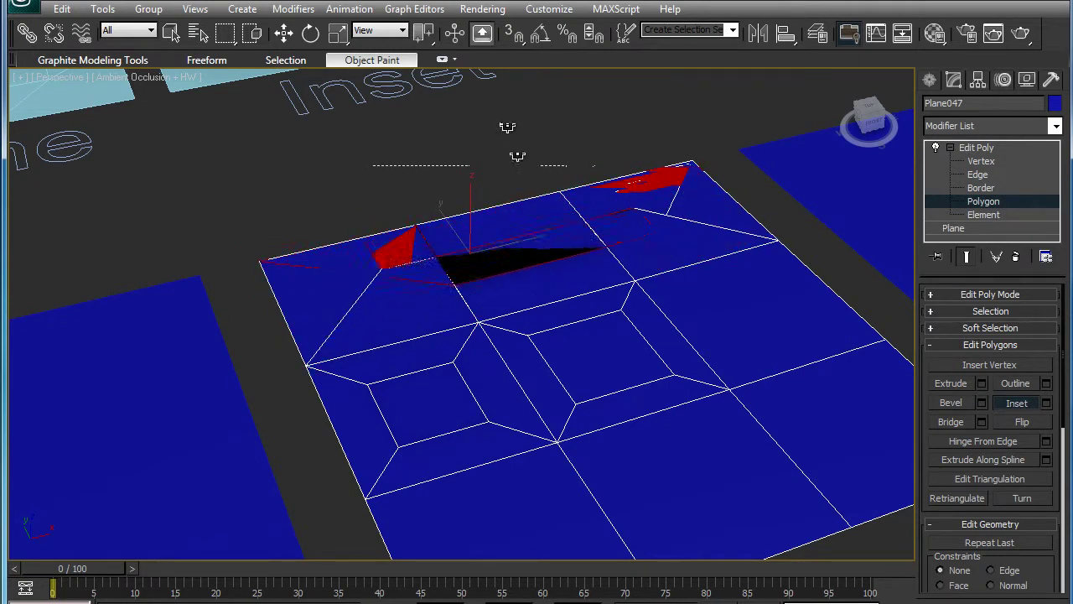
right_click(524, 219)
left_click(517, 199)
key("ctrl+z")
left_click(503, 204)
key("ctrl+z")
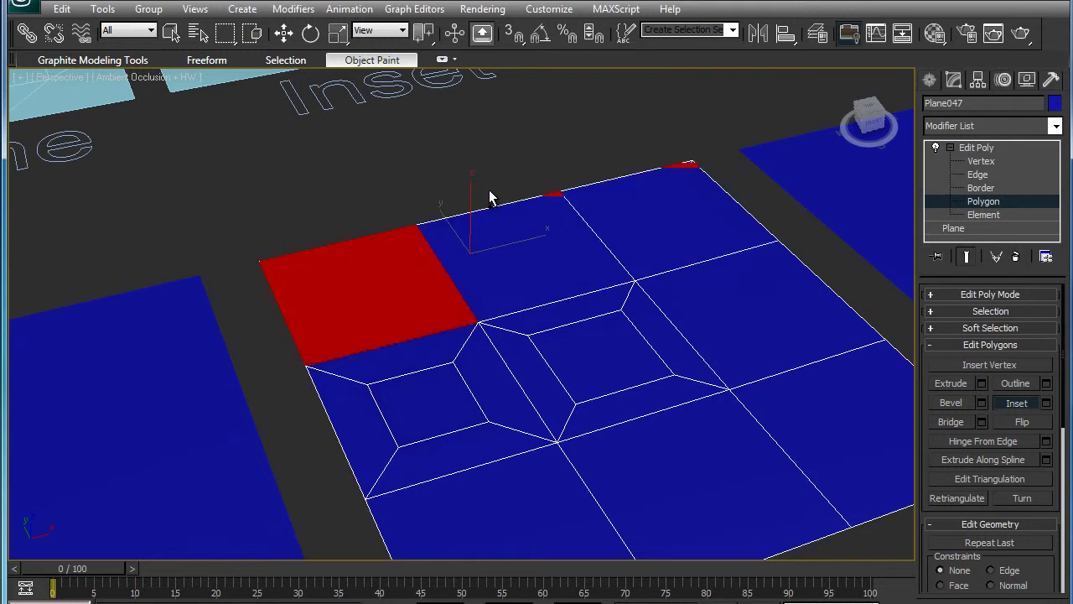
key("ctrl+z")
key("ctrl+z")
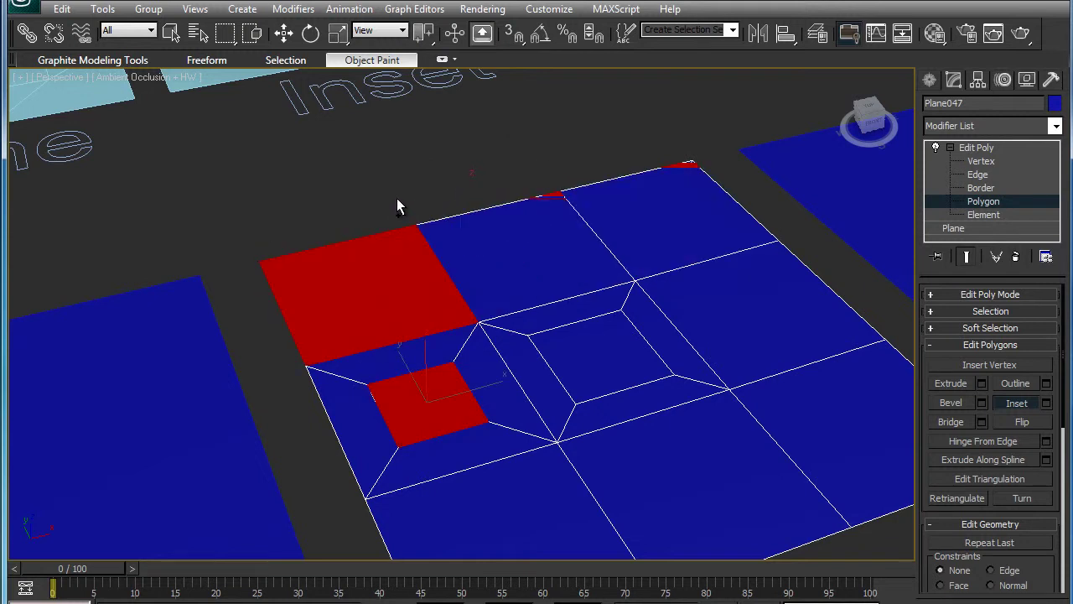
key("ctrl+z")
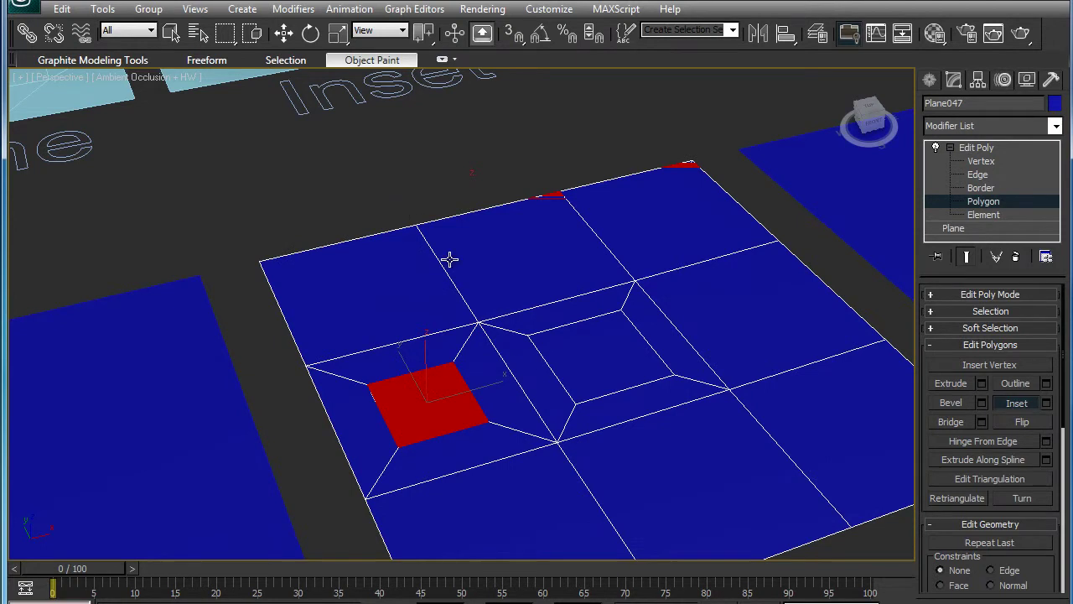
Inset the top-edge polygon strip and extrude it down into a recessed channel.
left_click_drag(370, 152, 382, 163)
left_click_drag(601, 244, 602, 245)
left_click_drag(525, 242, 520, 211)
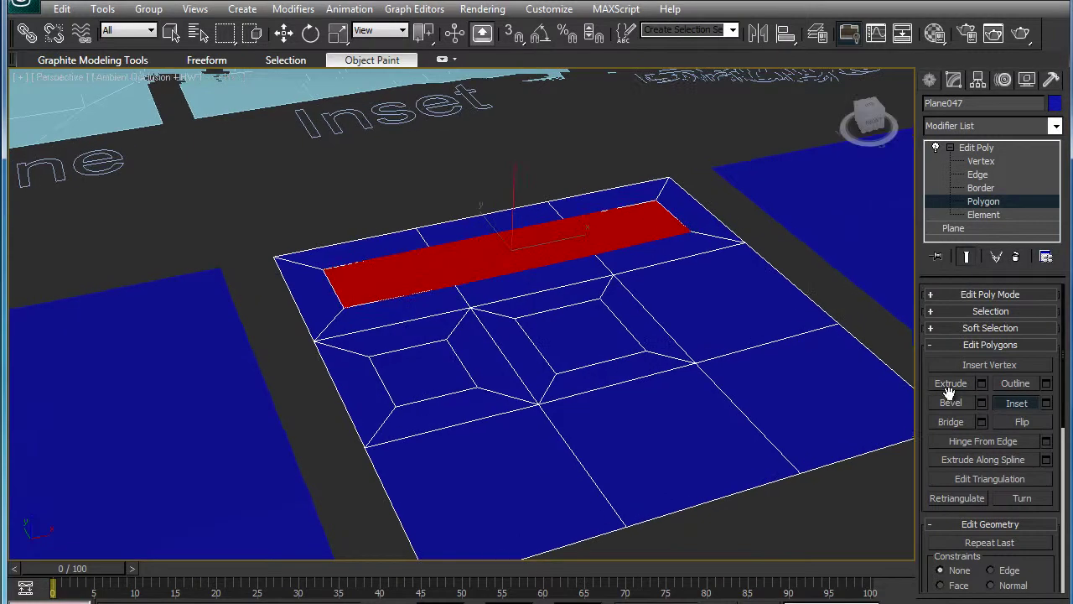
left_click(958, 386)
mouse_move(549, 246)
left_mouse_down()
mouse_move(545, 176)
mouse_move(543, 269)
left_mouse_up()
mouse_move(649, 335)
middle_mouse_down("alt")
mouse_move(633, 311)
mouse_move(660, 301)
middle_mouse_up("alt")
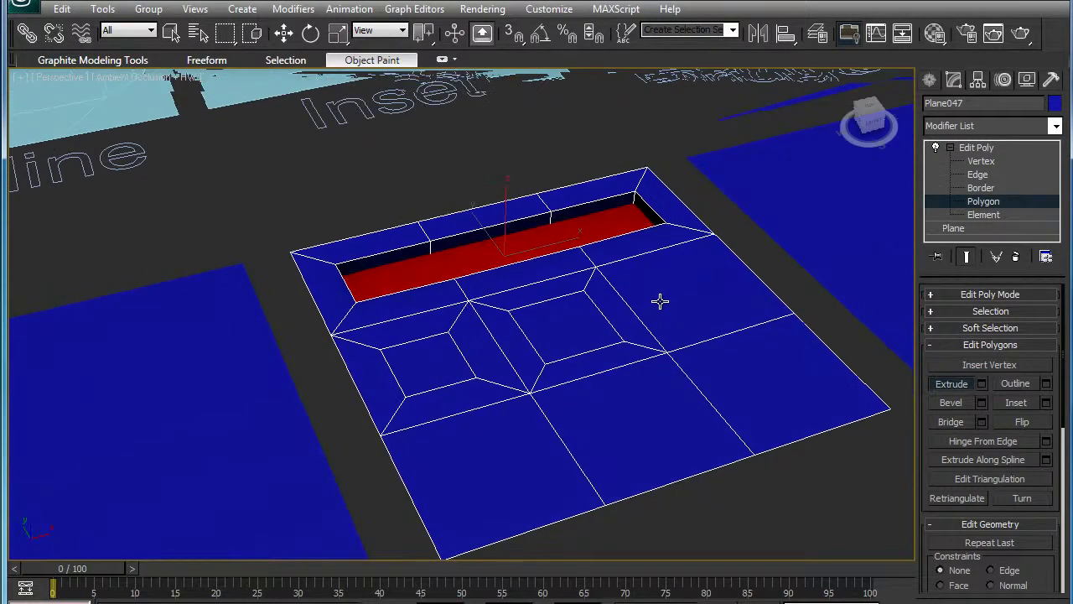
Inset the L-shaped group of right, lower-middle and upper-right quads, then bevel it narrower.
left_click(1016, 404)
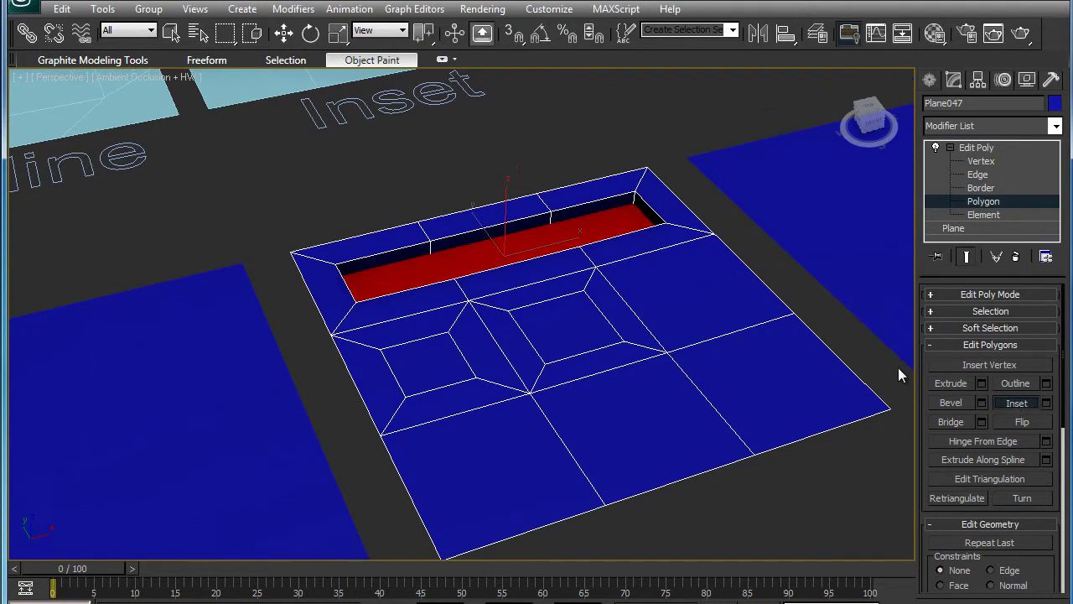
left_click(732, 383)
left_click(614, 433, "ctrl")
left_click(697, 286, "ctrl")
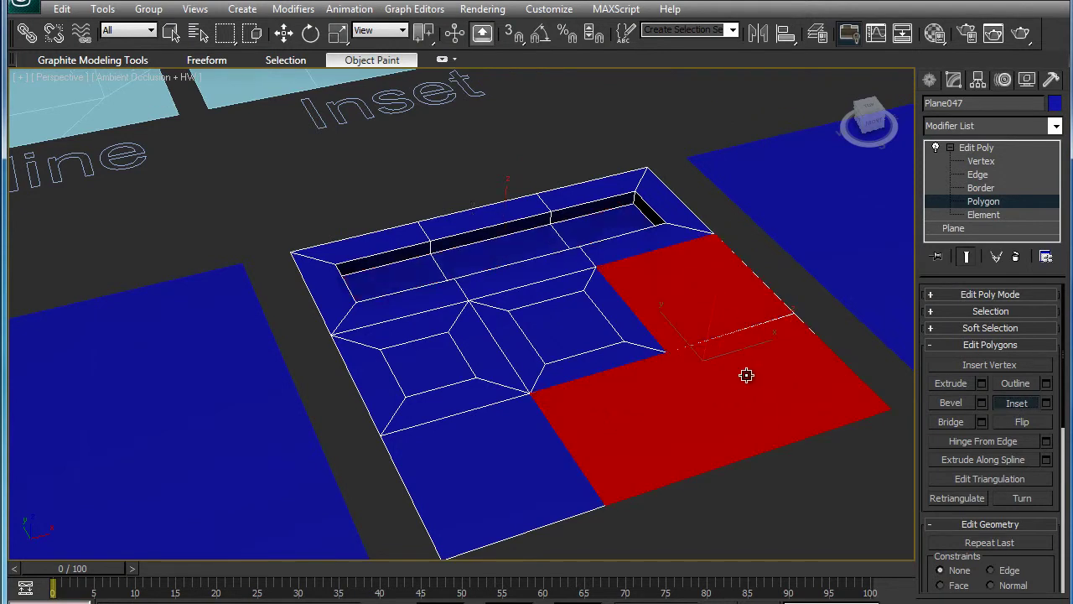
mouse_move(758, 383)
left_mouse_down()
mouse_move(761, 344)
mouse_move(805, 354)
left_mouse_up()
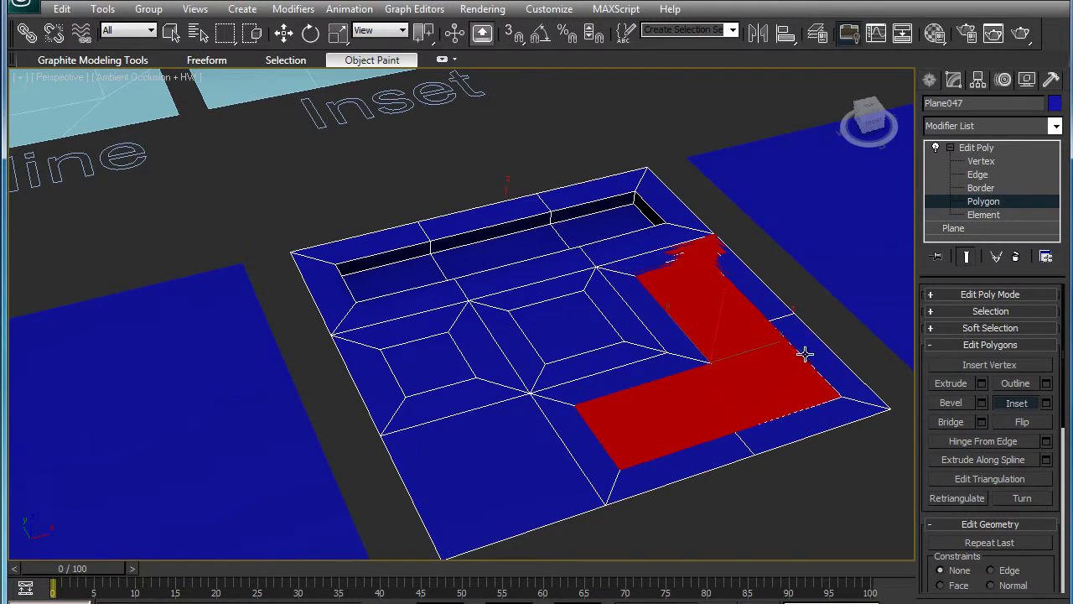
left_click(981, 404)
left_click_drag(878, 295, 832, 313)
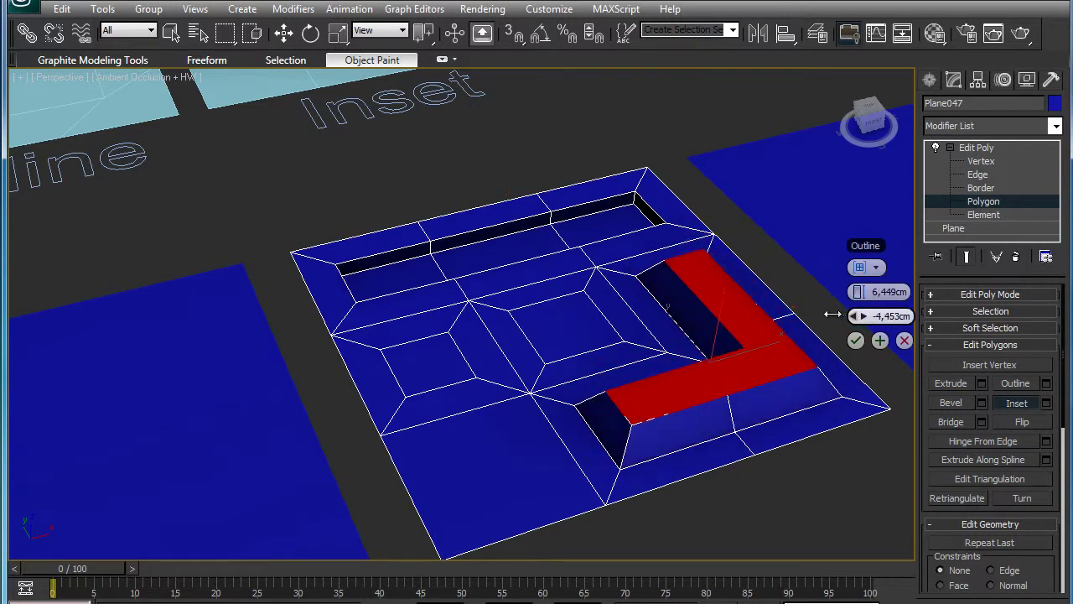
left_click(852, 342)
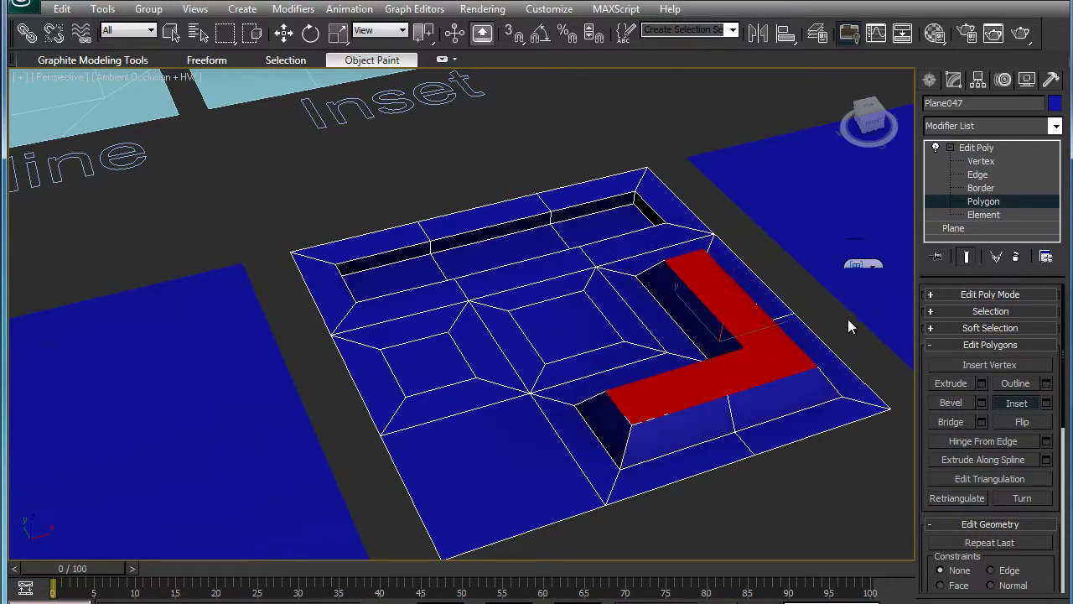
Move the central polygon up in Z to form a pyramid-like bump.
mouse_move(781, 291)
middle_mouse_down("alt")
mouse_move(752, 312)
mouse_move(596, 326)
middle_mouse_up("alt")
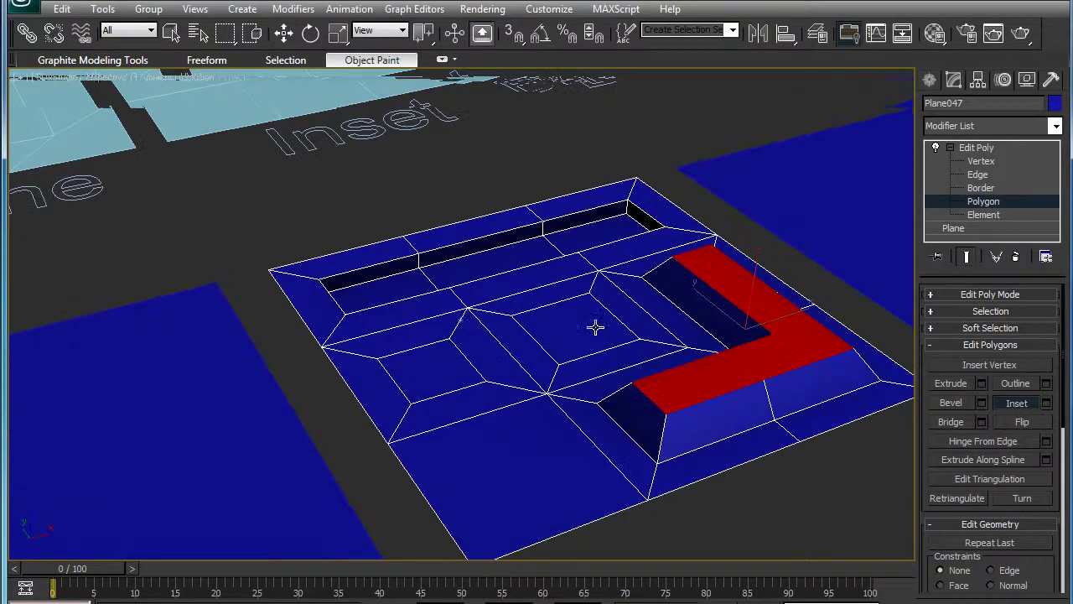
key("w")
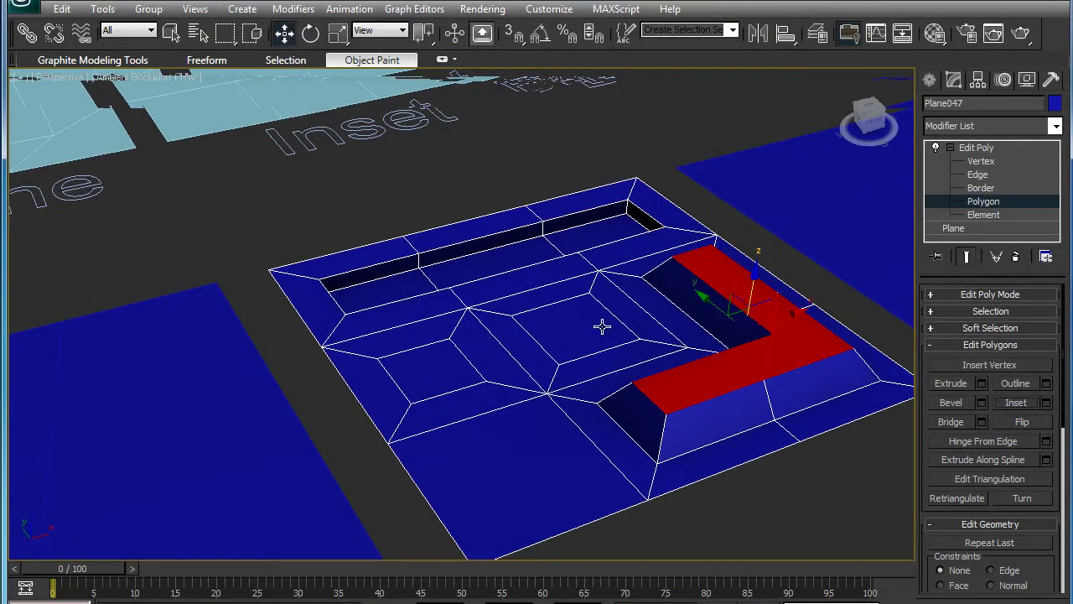
left_click(583, 333)
mouse_move(577, 279)
left_mouse_down()
mouse_move(582, 219)
mouse_move(580, 236)
left_mouse_up()
Rotate the bump's top face around its centre.
left_click(310, 34)
left_click_drag(578, 311, 550, 305)
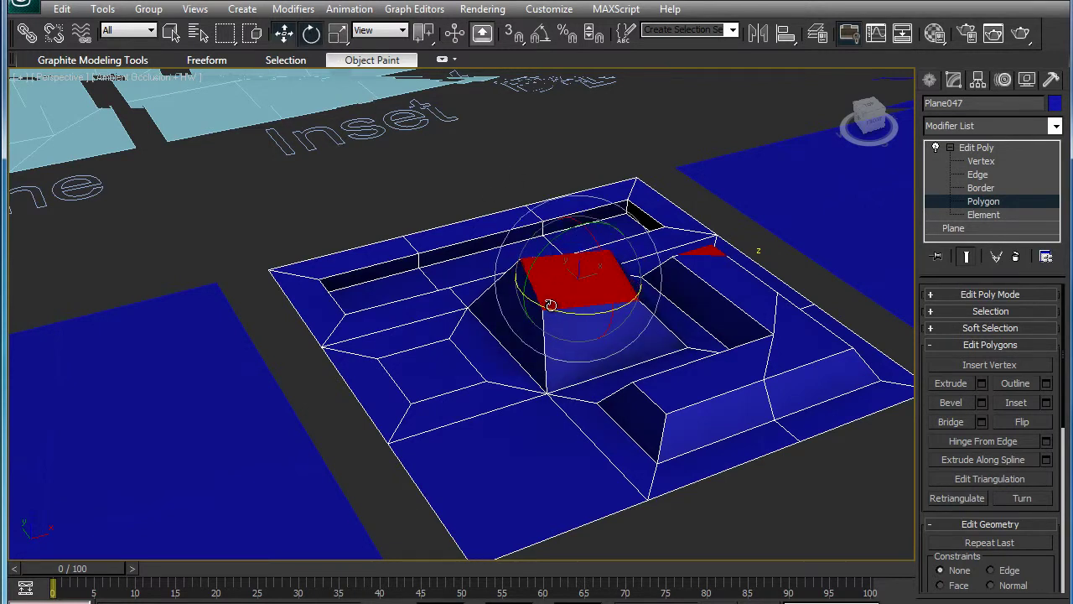
middle_click_drag(545, 303, 429, 305, "alt")
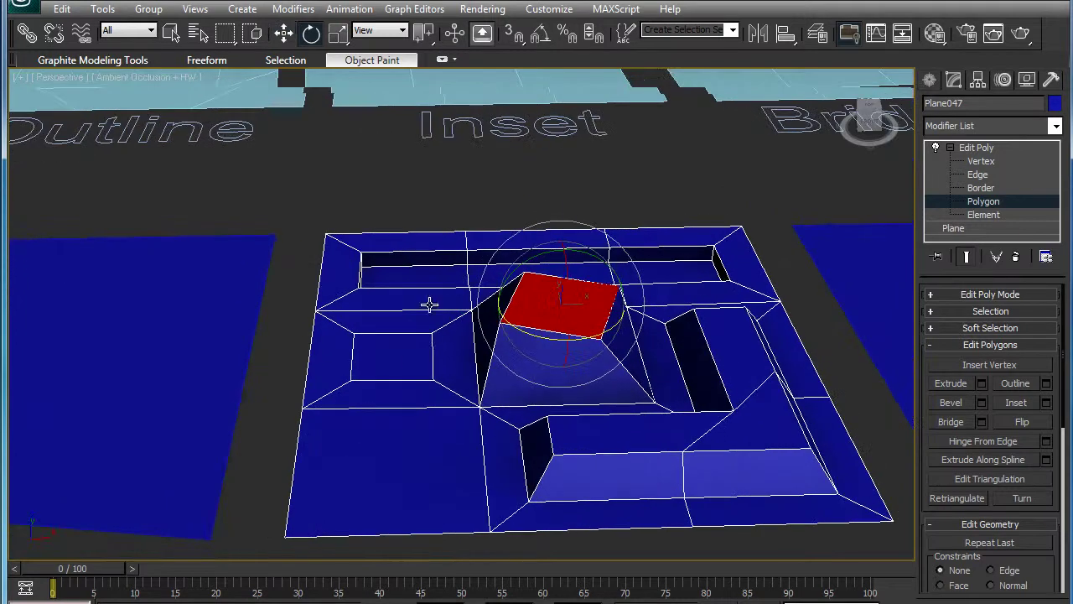
Enlarge, tilt and lift the inset face left of the bump, then return to object level.
left_click(401, 358)
key("r")
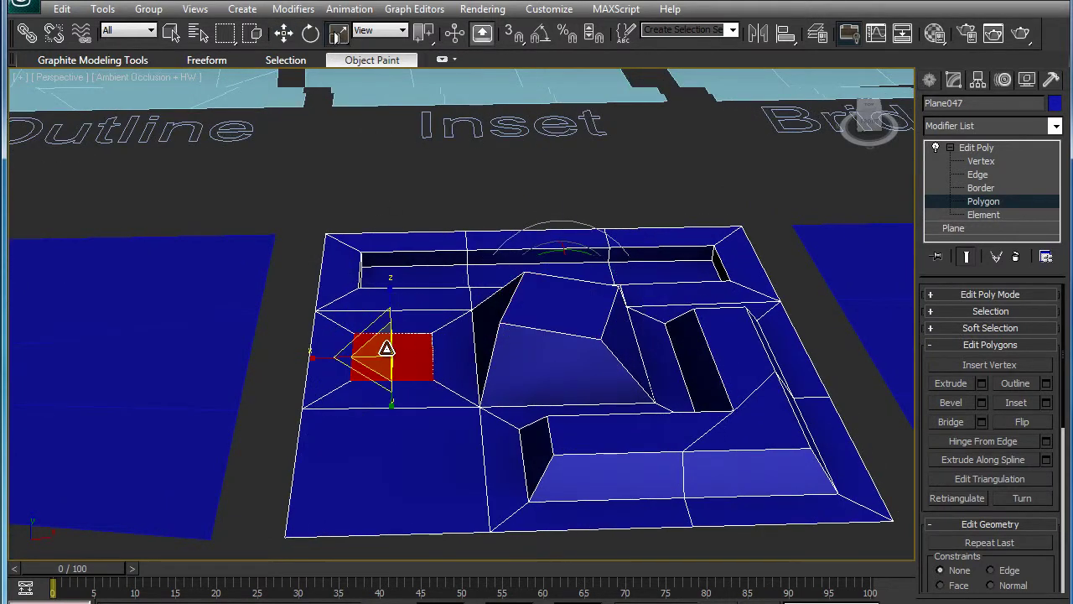
mouse_move(377, 359)
left_mouse_down()
mouse_move(378, 383)
mouse_move(377, 349)
left_mouse_up()
left_click(310, 33)
left_click_drag(415, 394, 359, 400)
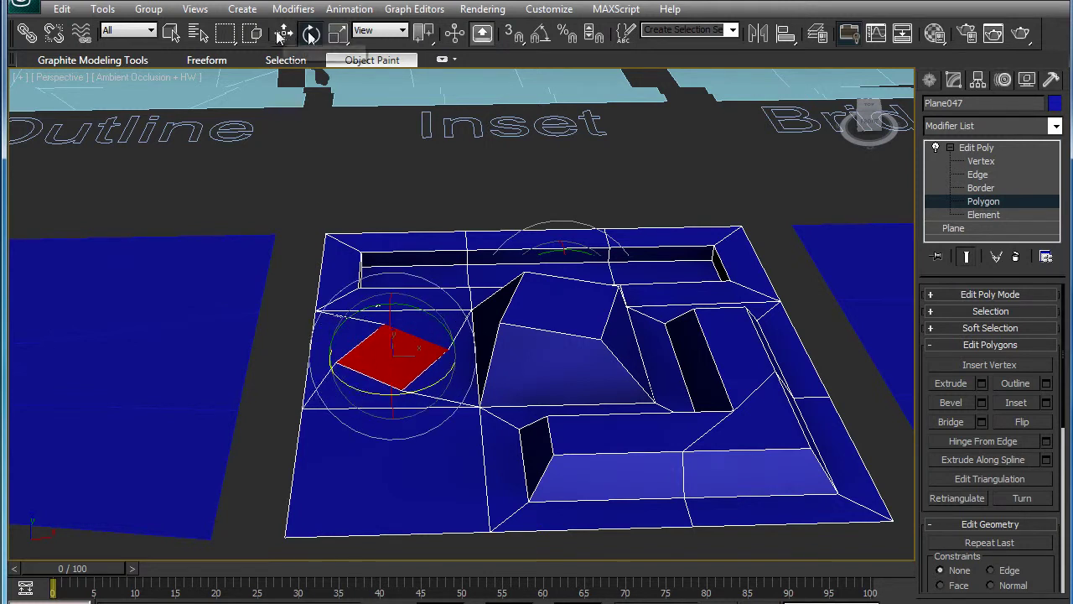
left_click(283, 33)
middle_click_drag(392, 311, 431, 306, "alt")
mouse_move(430, 306)
left_mouse_down()
mouse_move(430, 334)
mouse_move(427, 247)
left_mouse_up()
mouse_move(427, 247)
middle_mouse_down("alt")
mouse_move(404, 261)
mouse_move(714, 244)
middle_mouse_up("alt")
left_click(977, 149)
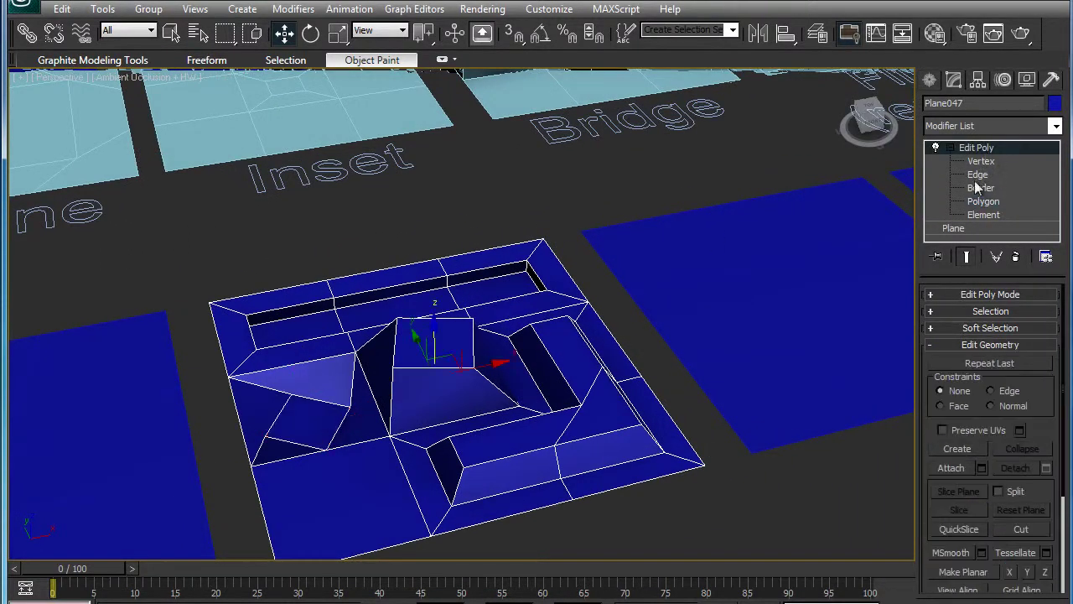
Add Edit Poly to the plane near the Bridge sample and select two of its grid quads.
left_click(496, 445)
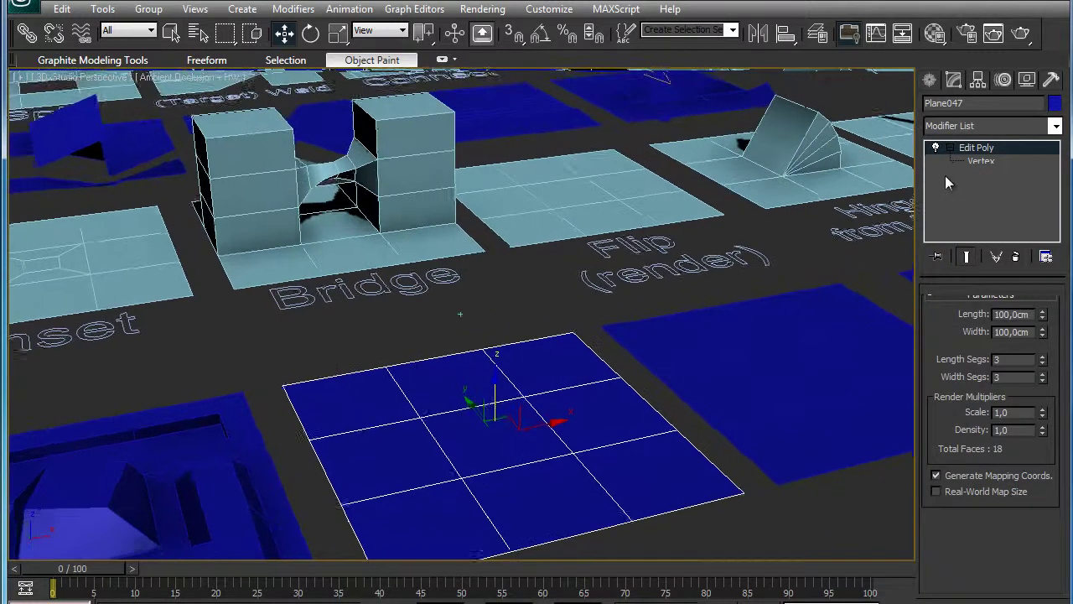
left_click(960, 126)
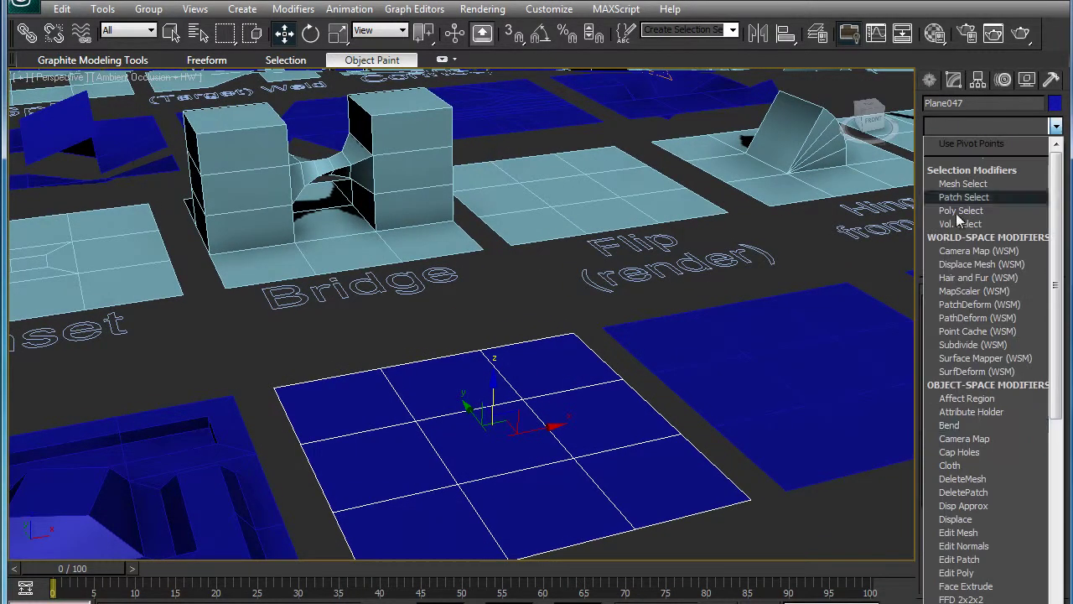
left_click(960, 573)
left_click(950, 148)
left_click(985, 201)
left_click(593, 429)
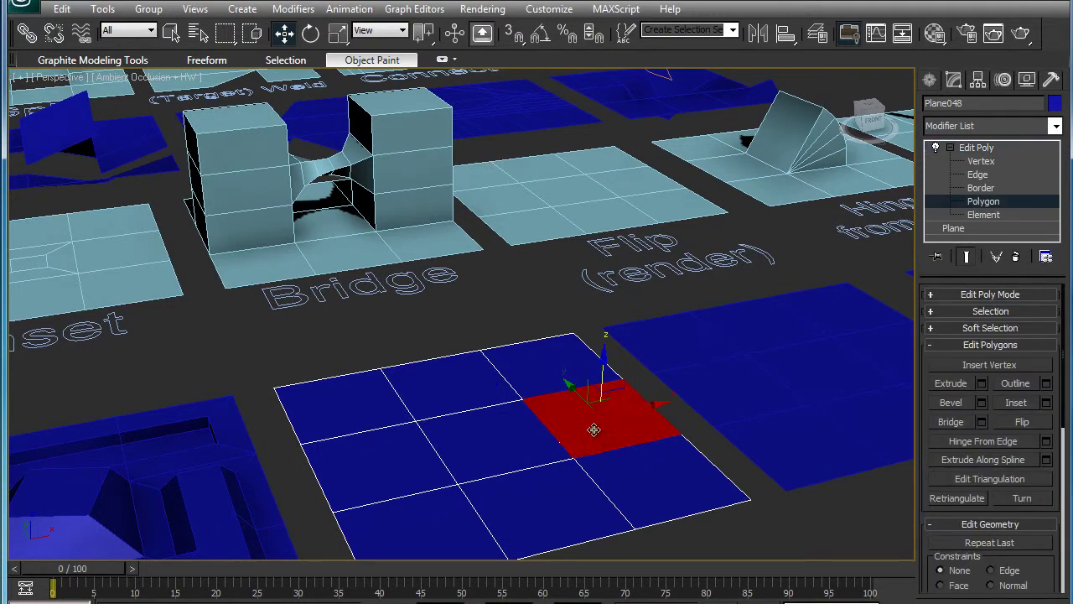
left_click(364, 478, "ctrl")
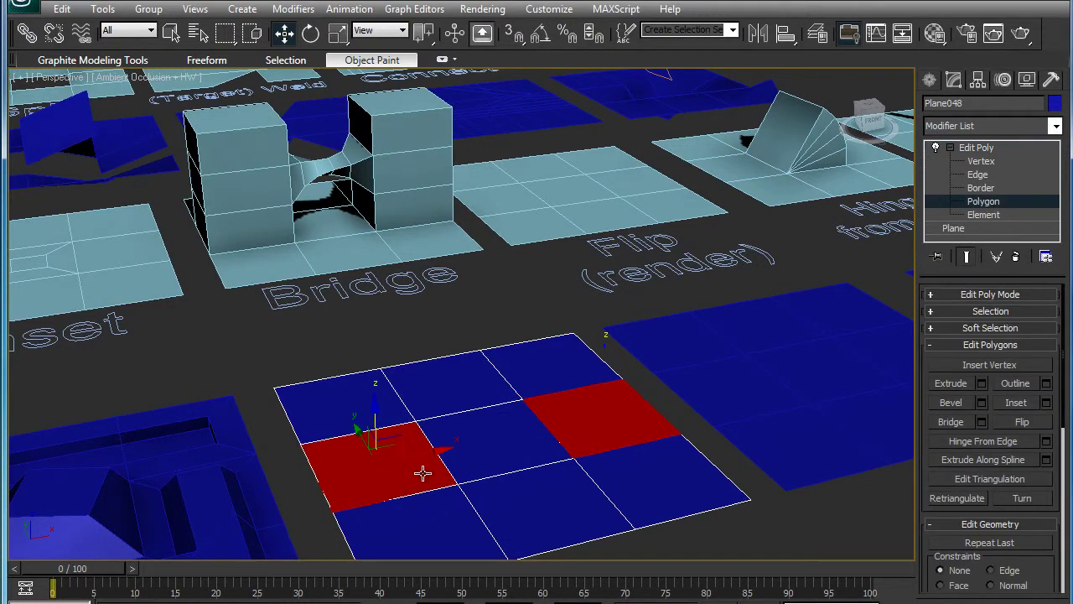
Extrude both quads upward in three stacked segments into two tall boxes.
left_click(981, 383)
left_click_drag(604, 392, 634, 392)
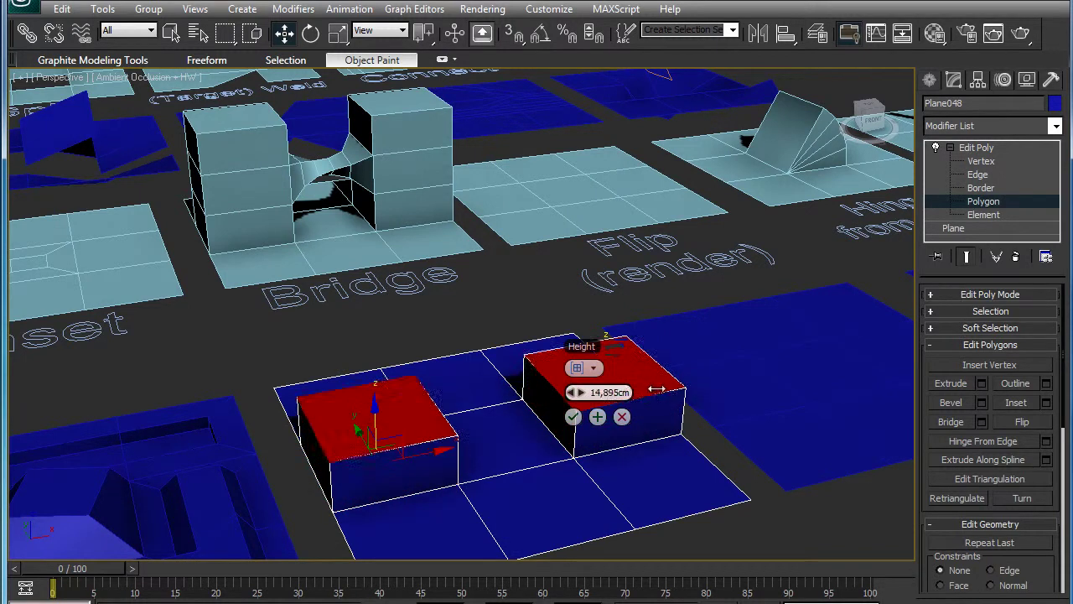
left_click(598, 418)
left_click_drag(575, 351, 577, 339)
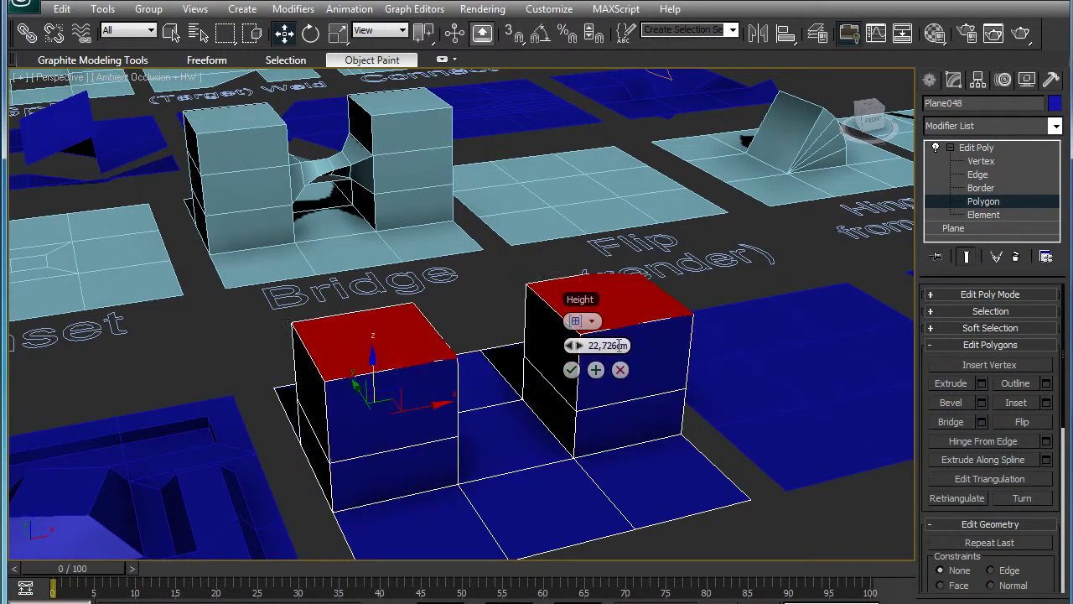
left_click(595, 370)
left_click_drag(587, 269, 474, 271)
left_click(569, 294)
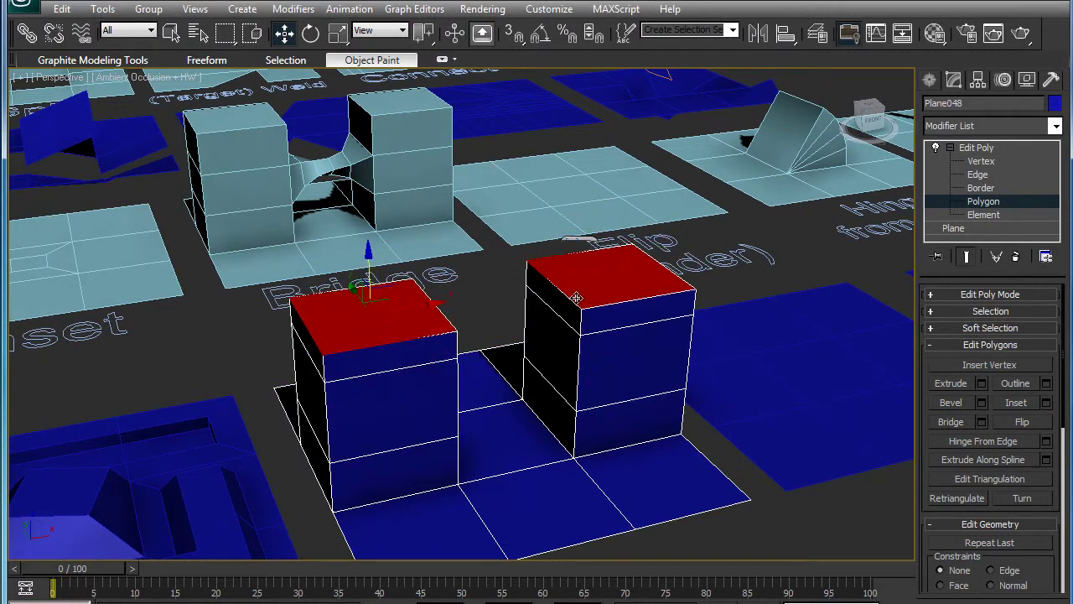
Select the inner facing side polygons of the right and left boxes.
middle_click_drag(613, 311, 587, 336, "alt")
left_click(560, 388)
mouse_move(560, 387)
middle_mouse_down("alt")
mouse_move(532, 395)
mouse_move(642, 419)
middle_mouse_up("alt")
left_click(504, 372)
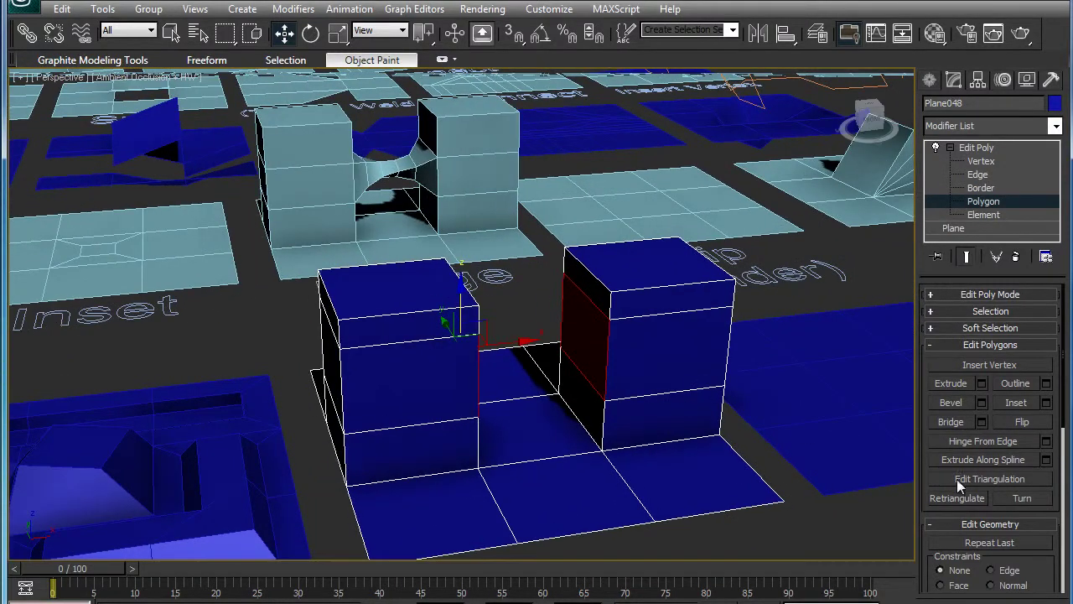
Bridge the facing sides with 5 segments, taper -1,5 and bias -15, then confirm.
left_click(982, 422)
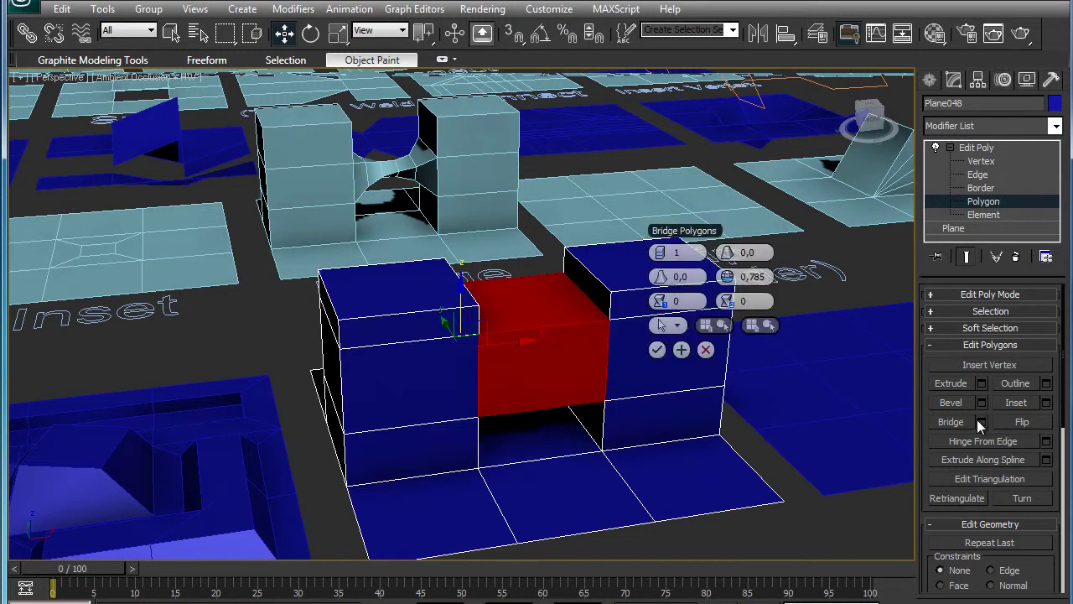
left_click_drag(663, 252, 687, 269)
scroll(419, 317, "up", 3)
mouse_move(624, 288)
left_mouse_down()
mouse_move(730, 290)
mouse_move(638, 290)
left_mouse_up()
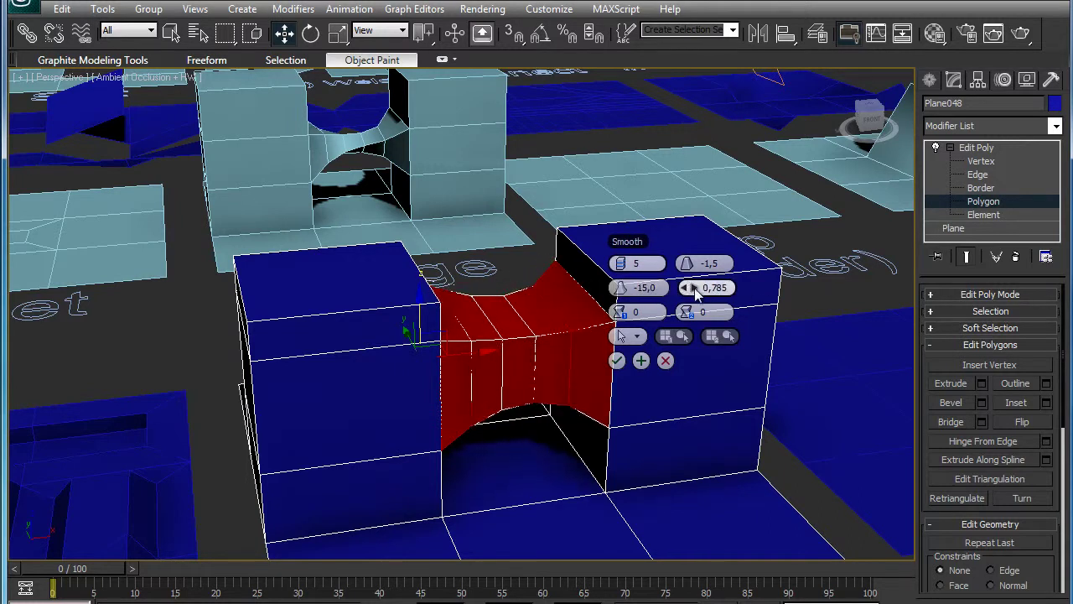
left_click(694, 289)
left_click(621, 312)
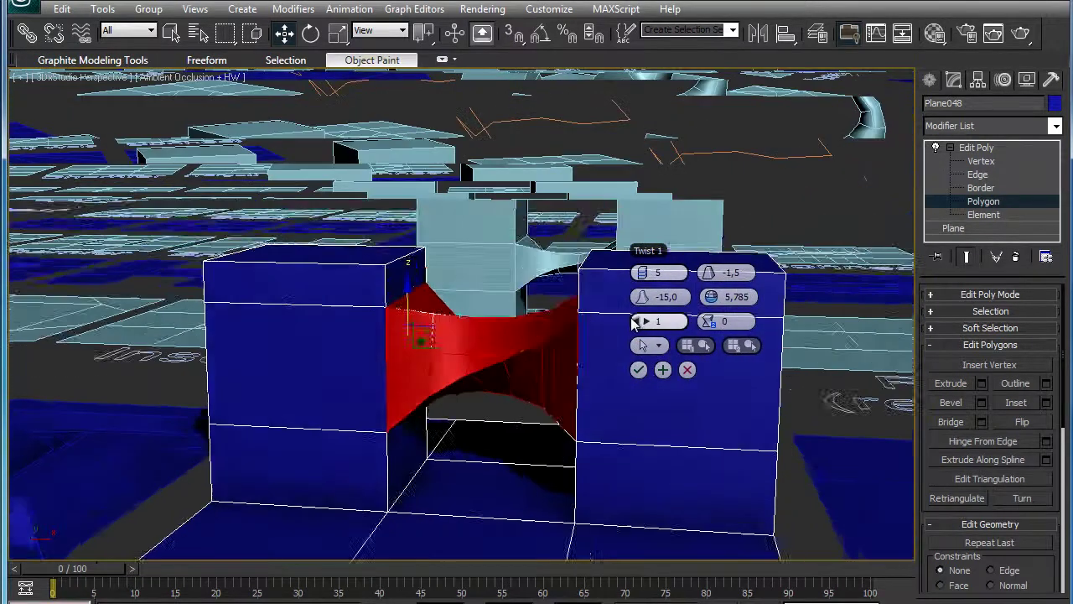
left_click(616, 308)
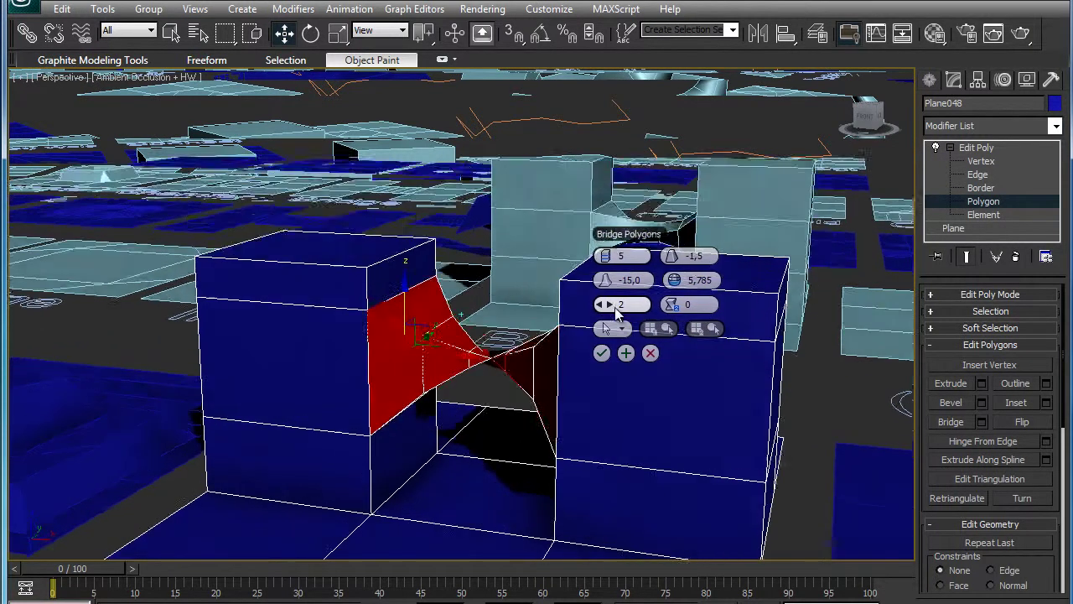
left_click(601, 300)
left_click(600, 301)
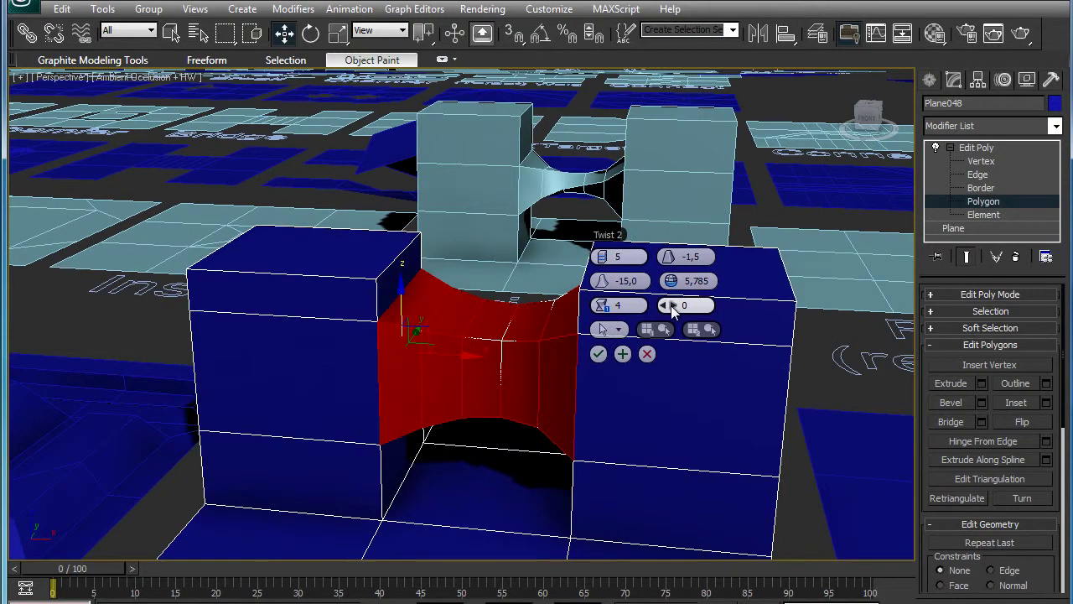
left_click(672, 307)
left_click(597, 306)
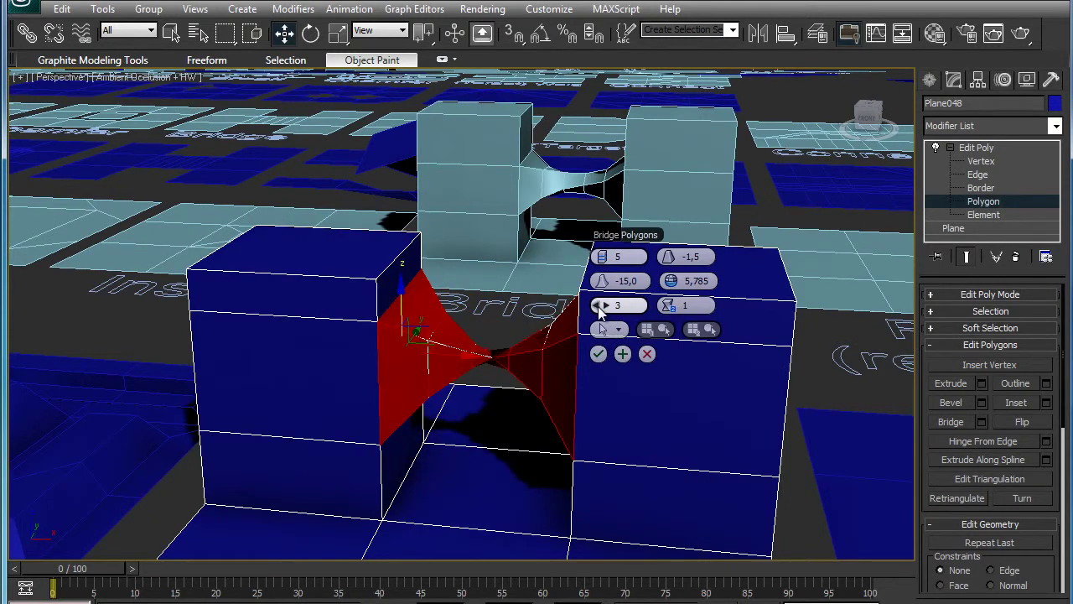
left_click(598, 307)
left_click(598, 306)
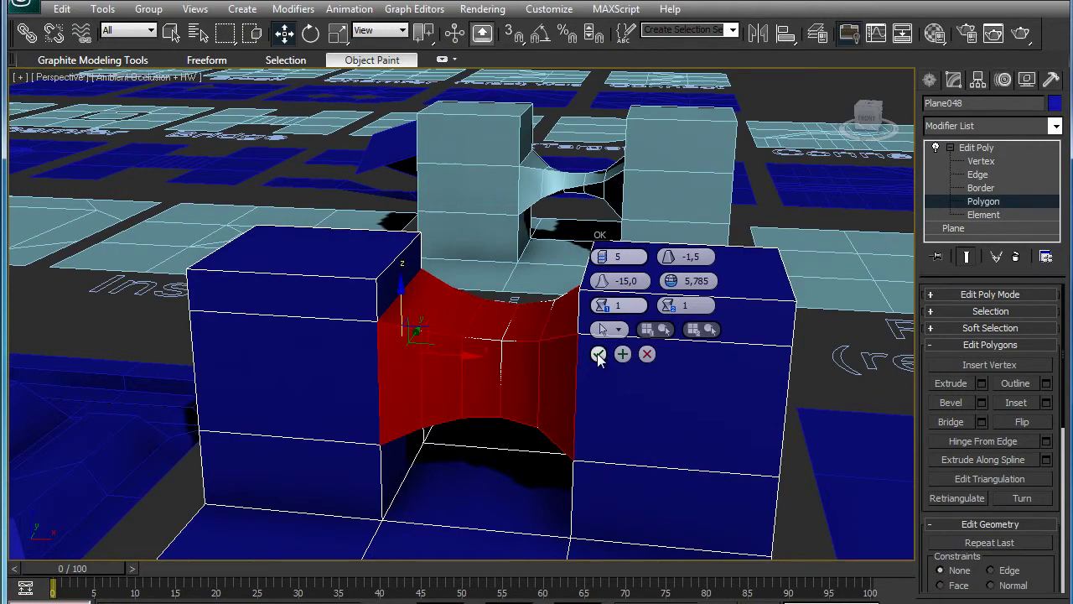
left_click(598, 354)
Orbit and zoom the Perspective view to inspect the bridged boxes over the grey floor.
mouse_move(613, 359)
middle_mouse_down("alt")
mouse_move(659, 377)
mouse_move(665, 321)
middle_mouse_up("alt")
scroll(662, 319, "up", 3)
scroll(664, 319, "up", 3)
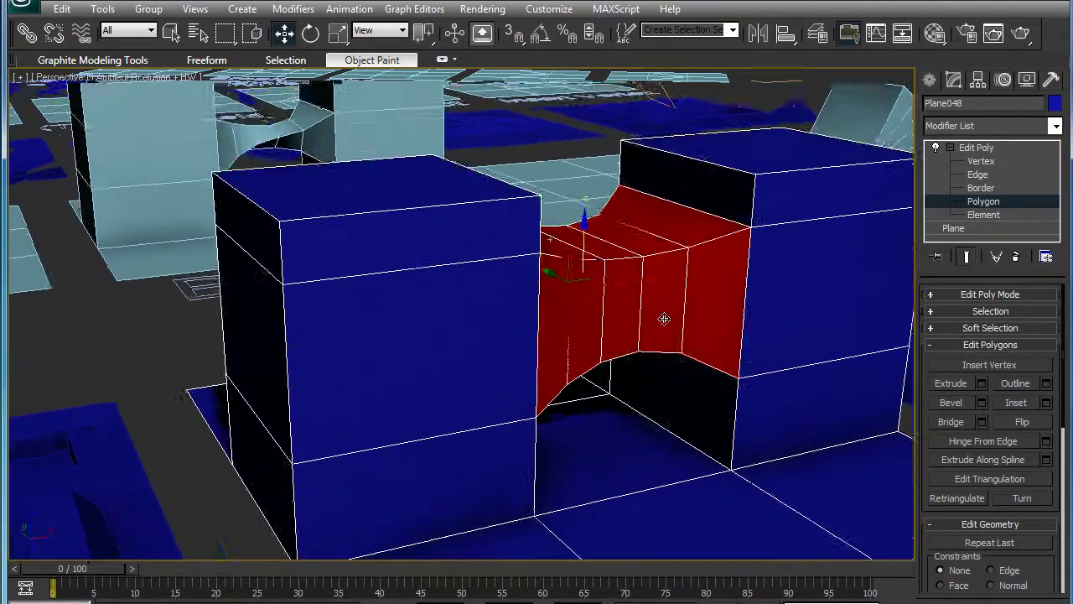
scroll(665, 318, "up", 3)
scroll(663, 318, "up", 3)
scroll(663, 317, "up", 3)
scroll(663, 315, "up", 3)
scroll(662, 316, "up", 3)
middle_click_drag(664, 313, 661, 321, "alt")
scroll(661, 321, "down", 2)
scroll(658, 317, "down", 2)
scroll(657, 317, "down", 3)
scroll(658, 316, "down", 2)
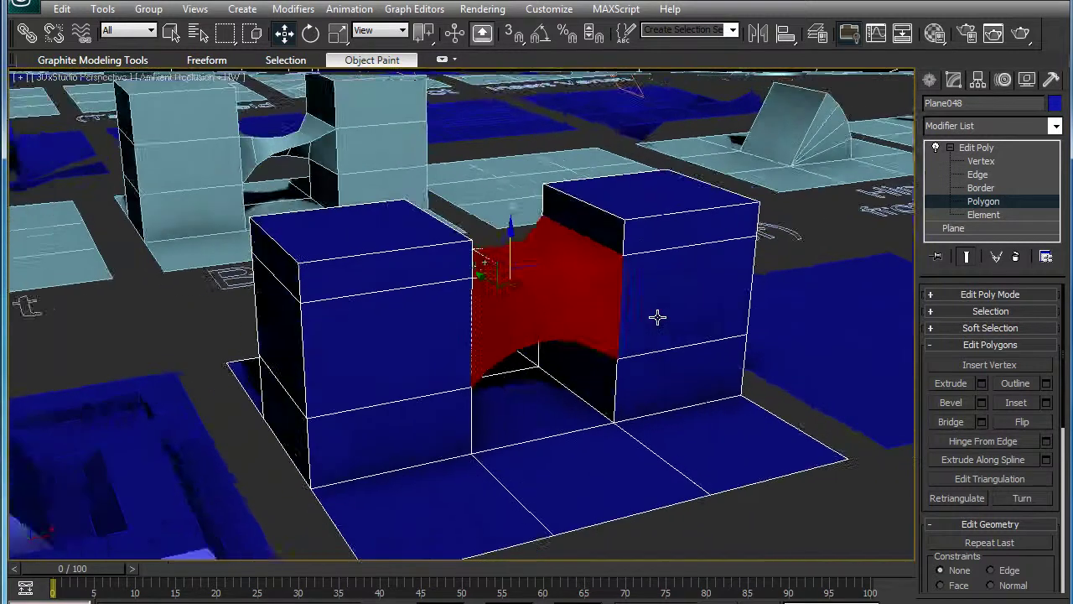
scroll(658, 315, "down", 2)
scroll(660, 314, "down", 2)
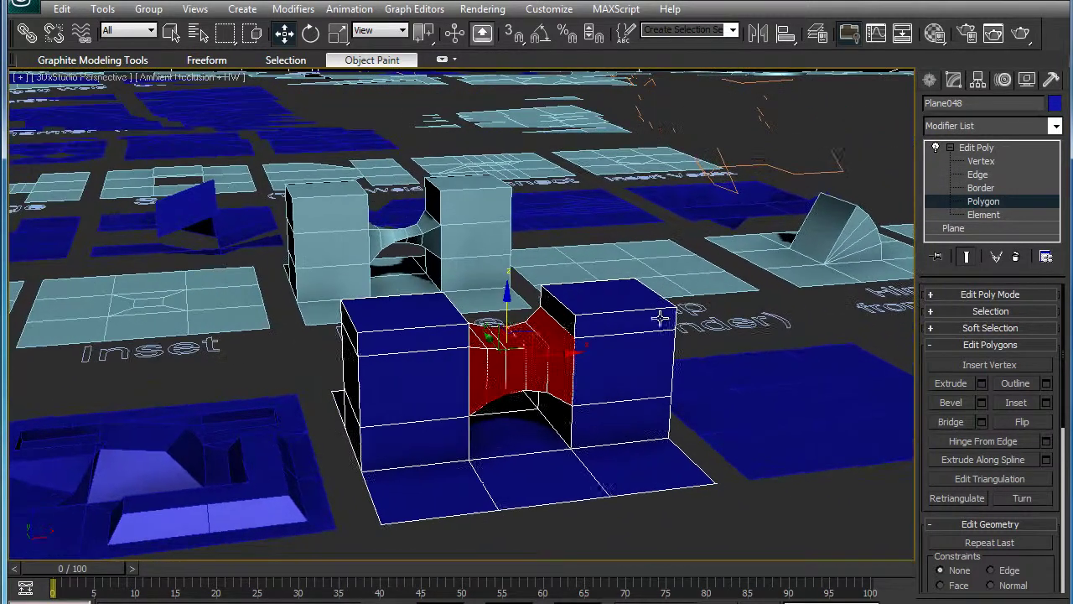
Add Edit Poly to the plane by the Flip (render) label and select its centre polygon.
left_click(987, 154)
left_click(797, 407)
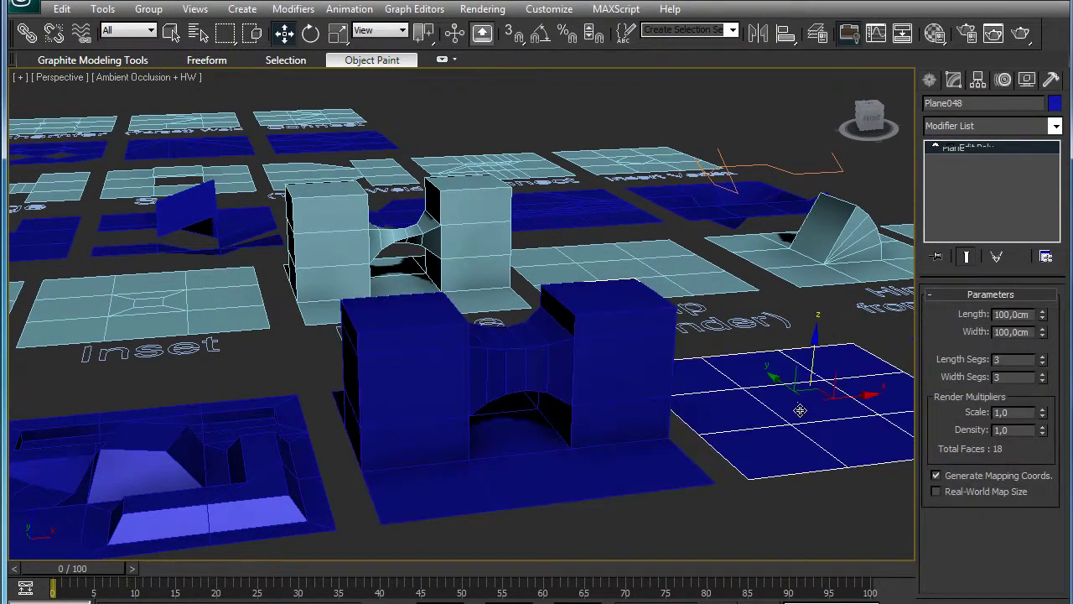
key("z")
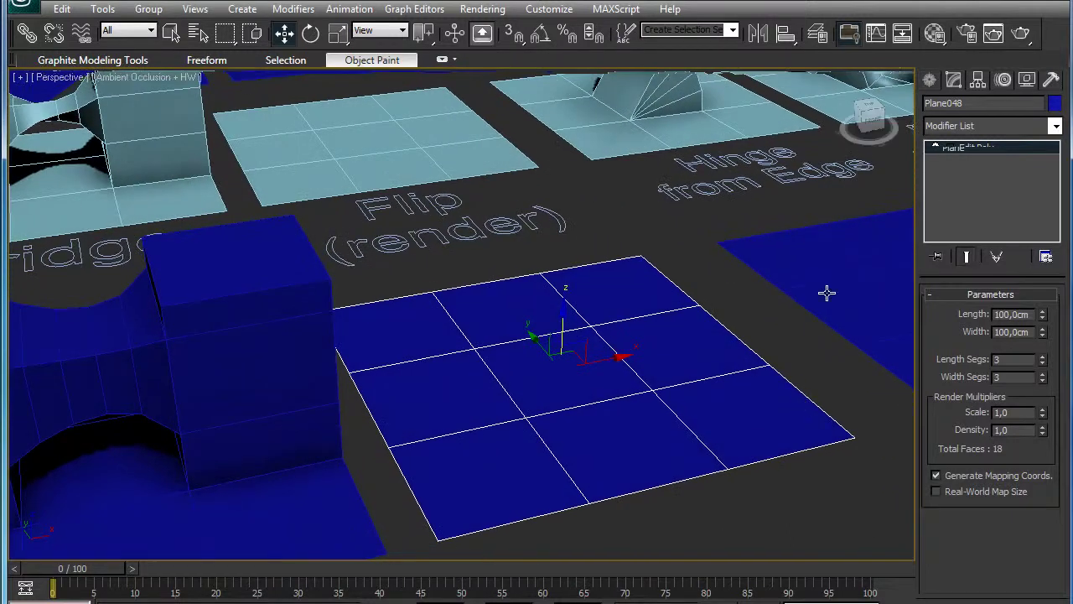
left_click(971, 127)
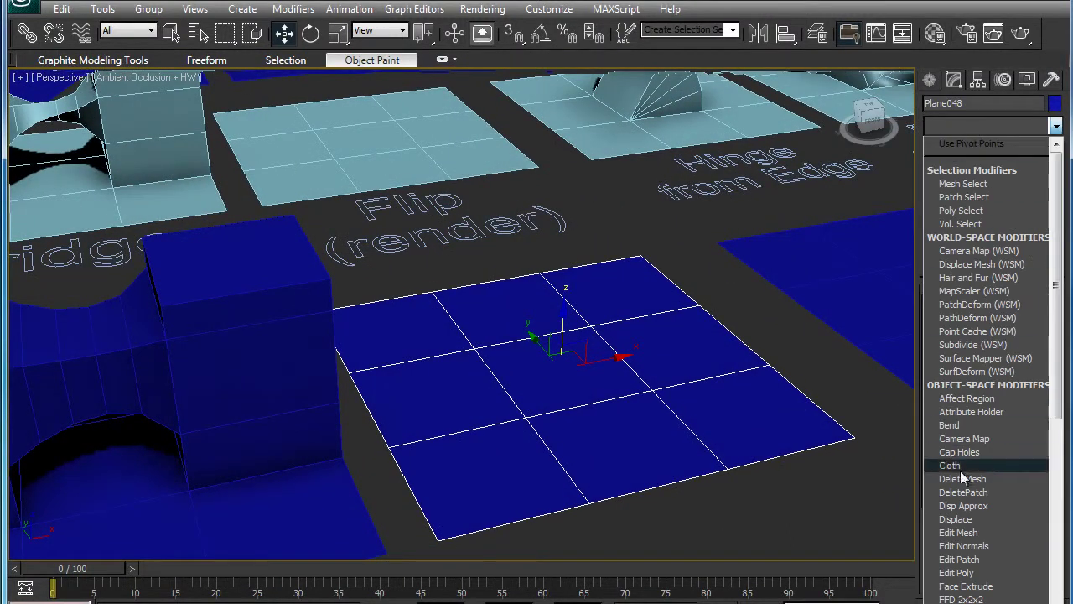
left_click(969, 574)
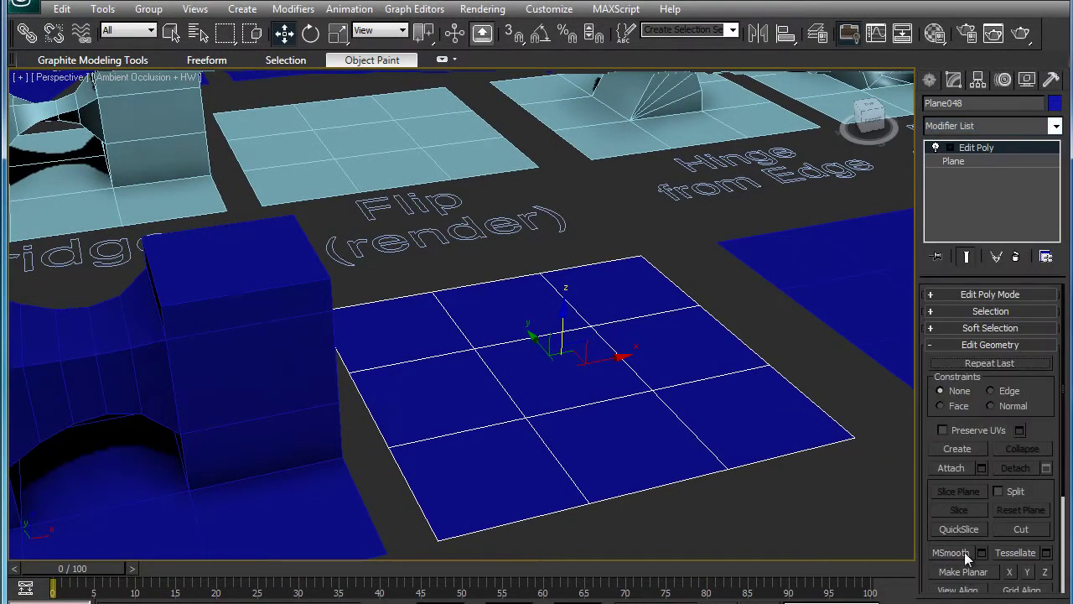
left_click(951, 148)
left_click(984, 201)
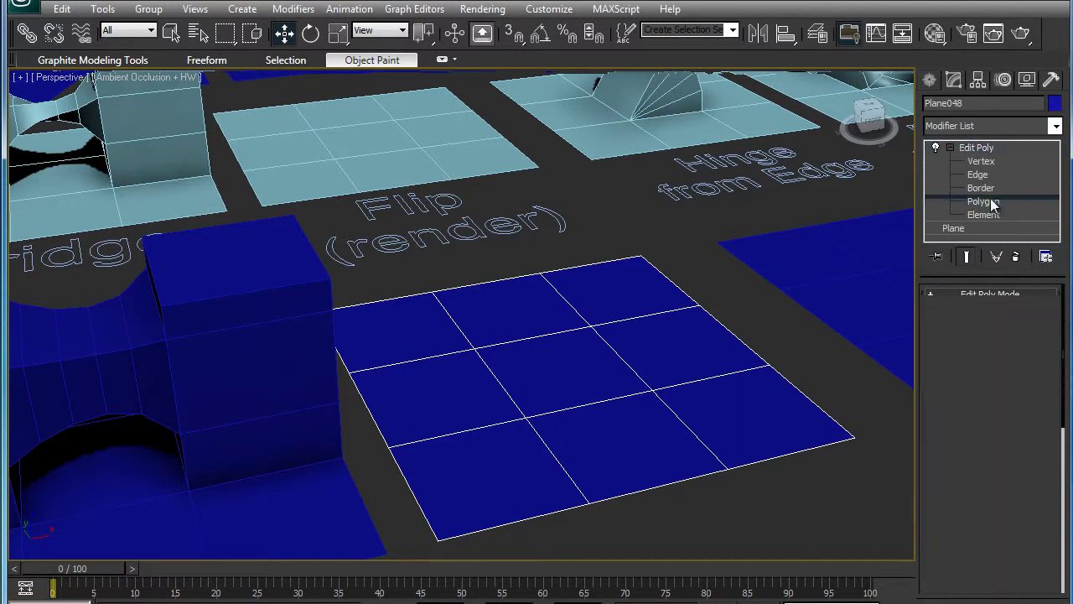
left_click(588, 376)
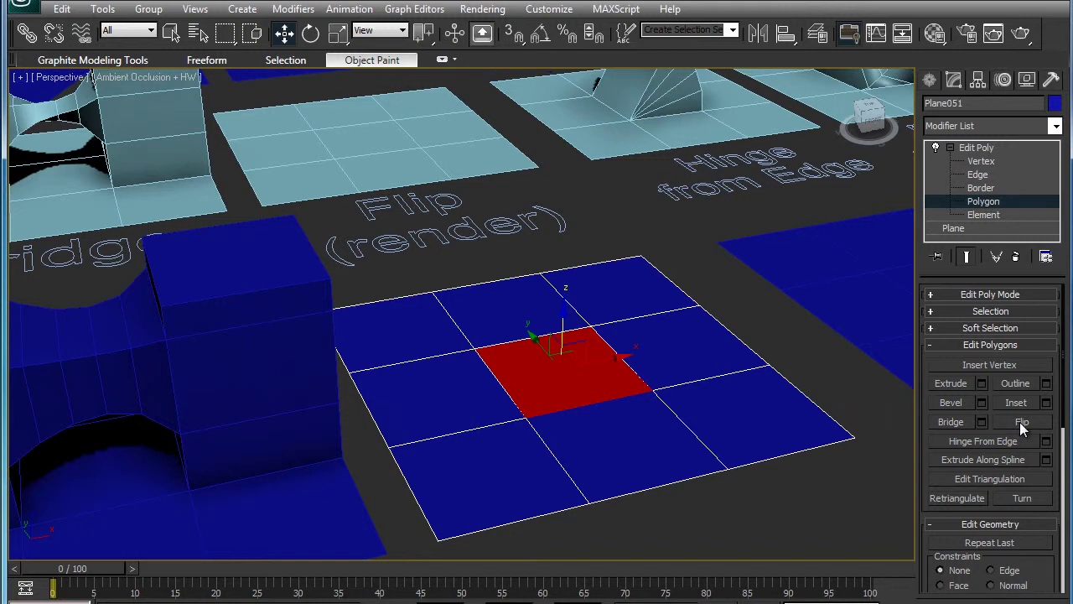
Flip the centre polygon and test-render the Perspective view to see the square hole.
left_click(781, 339)
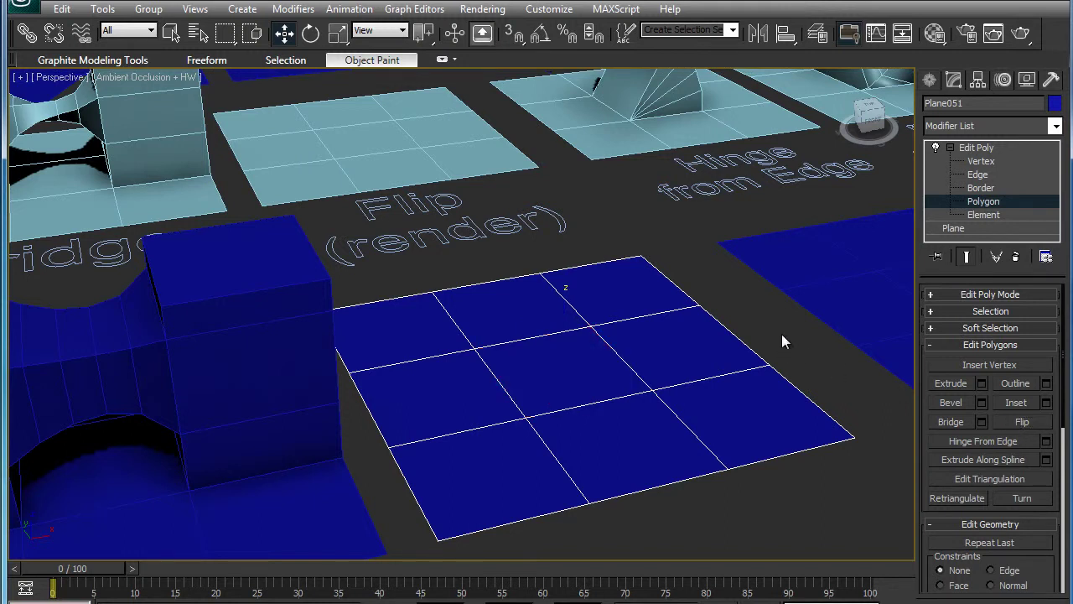
left_click(996, 33)
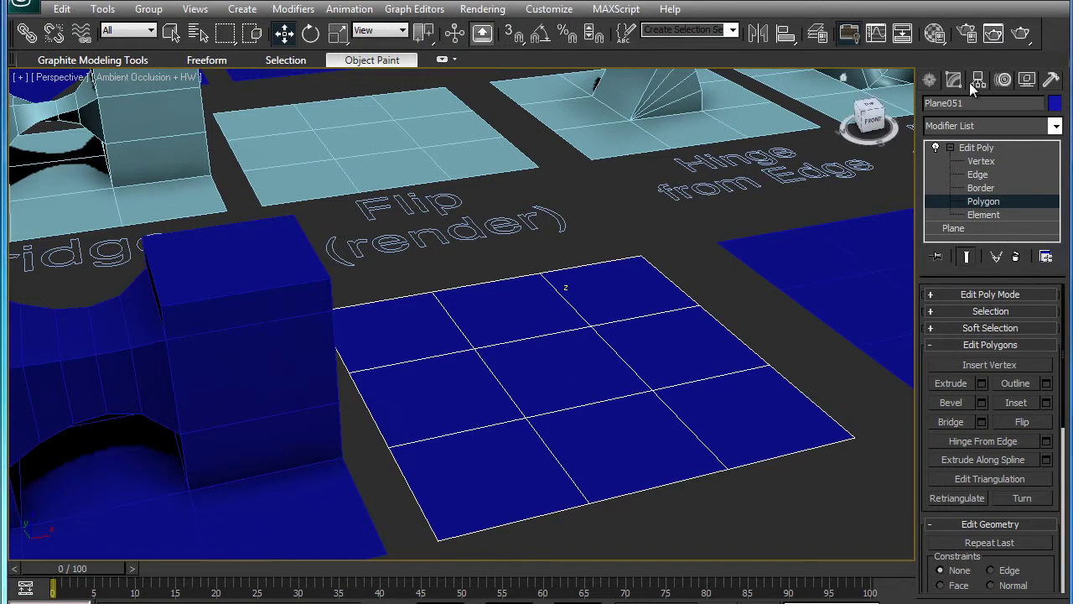
left_click(994, 34)
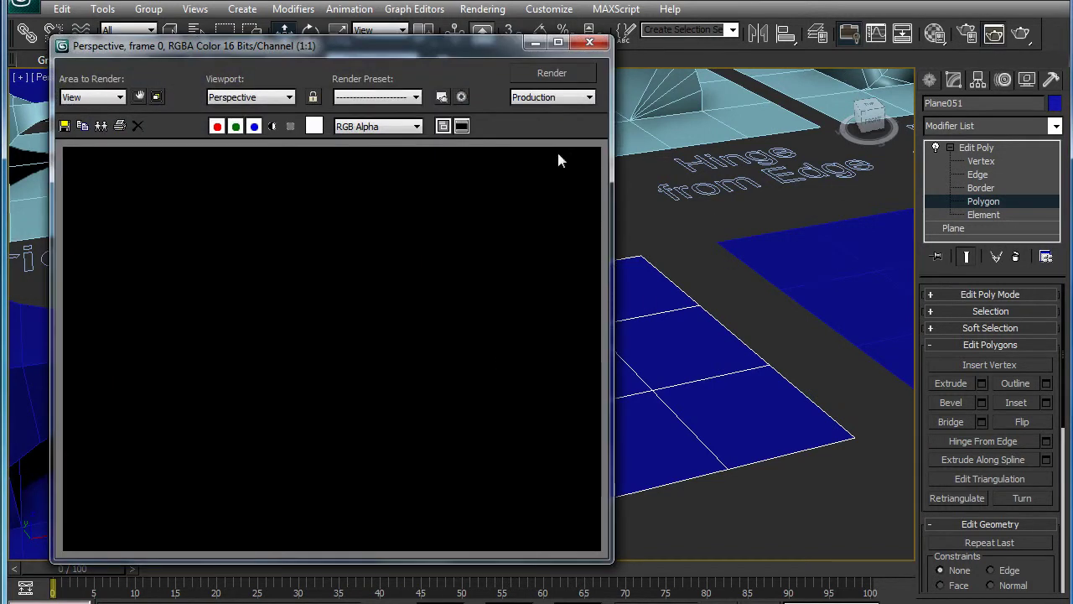
left_click(552, 76)
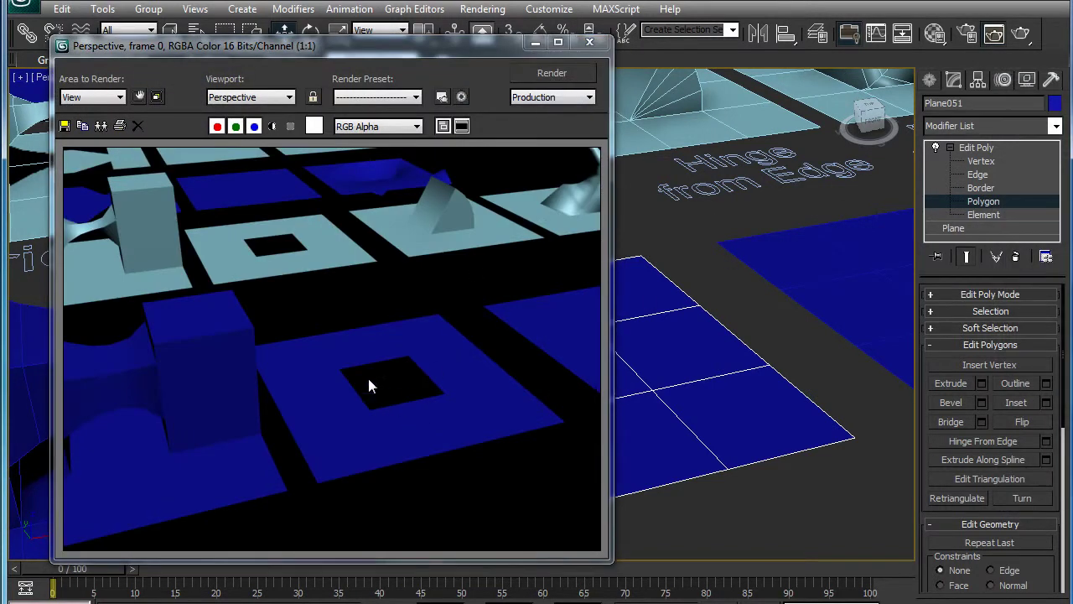
left_click(589, 41)
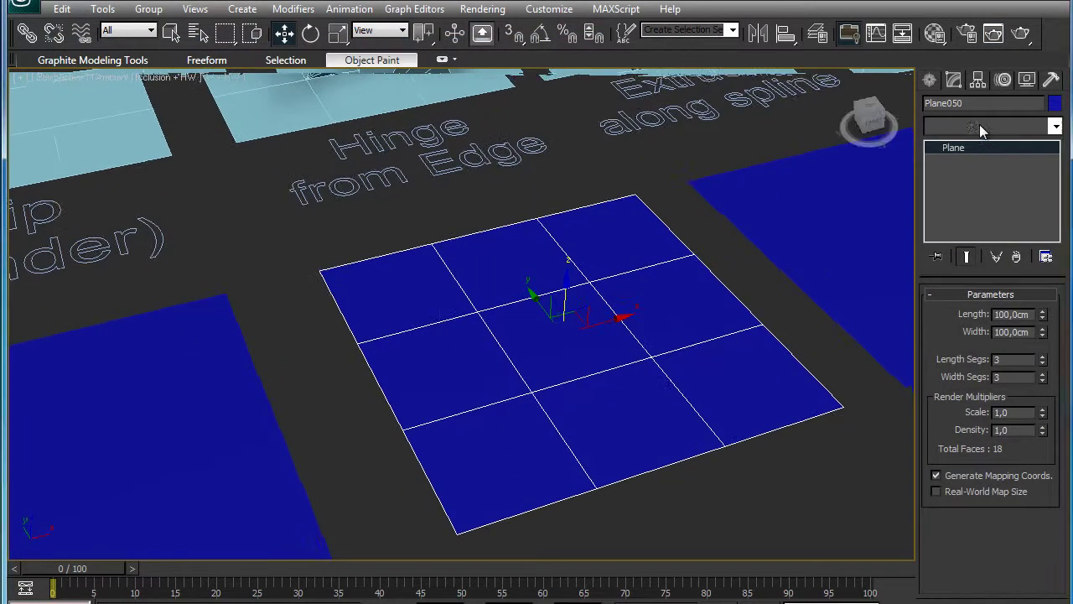
Add Edit Poly to Plane050 and drag-hinge its centre polygon up from one edge.
left_click(979, 124)
left_click(956, 573)
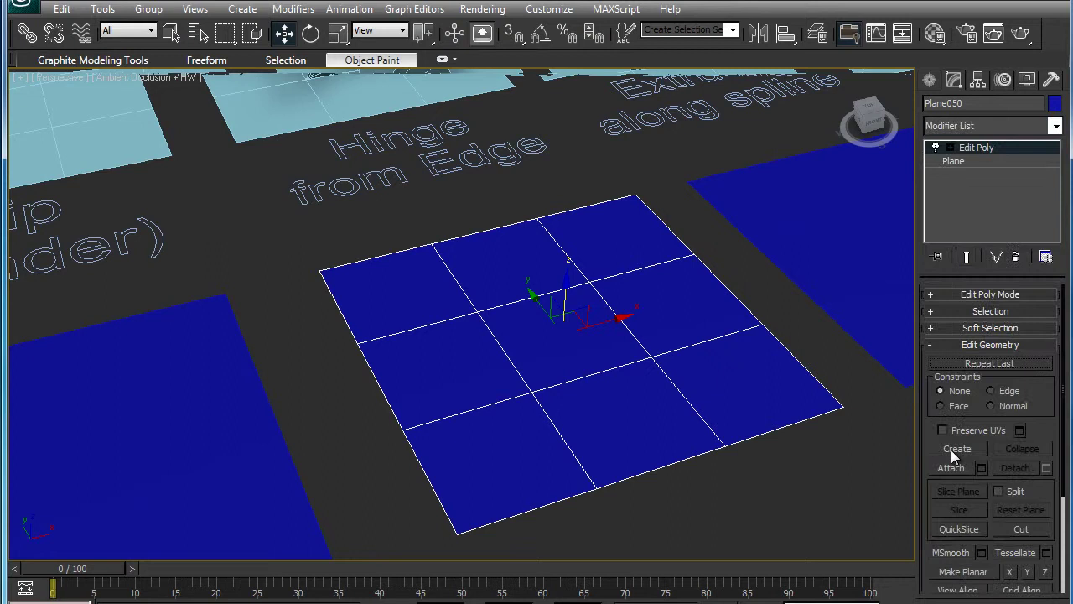
left_click(950, 148)
left_click(982, 201)
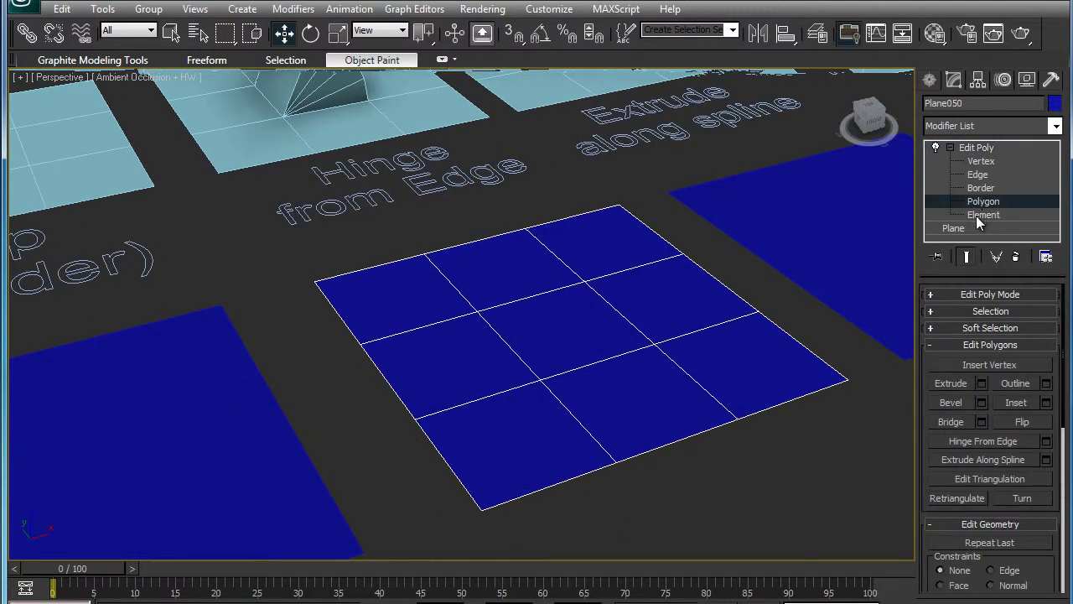
left_click(578, 335)
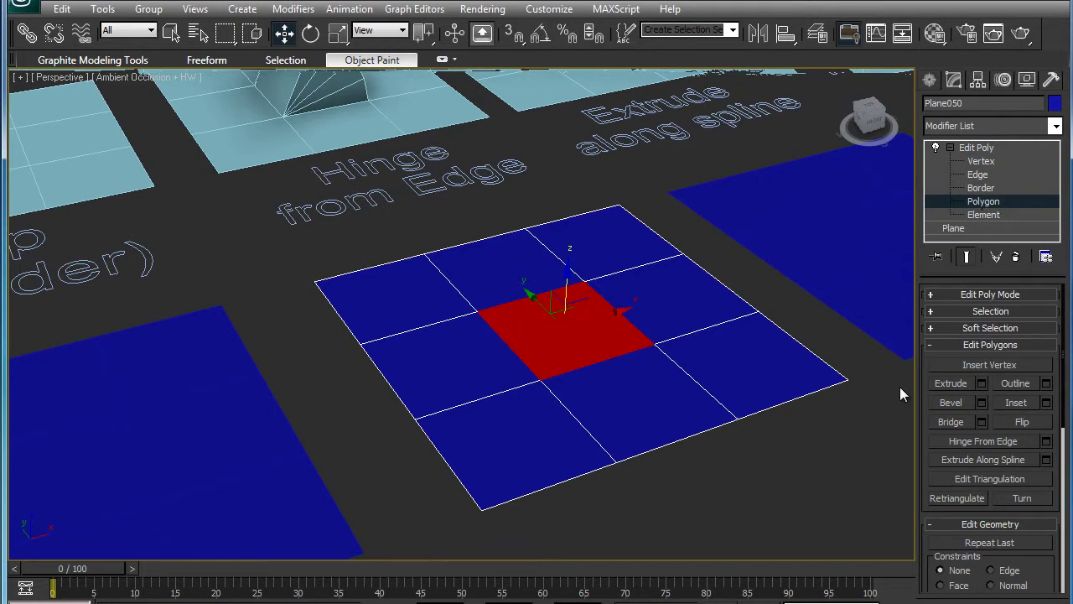
left_click(973, 440)
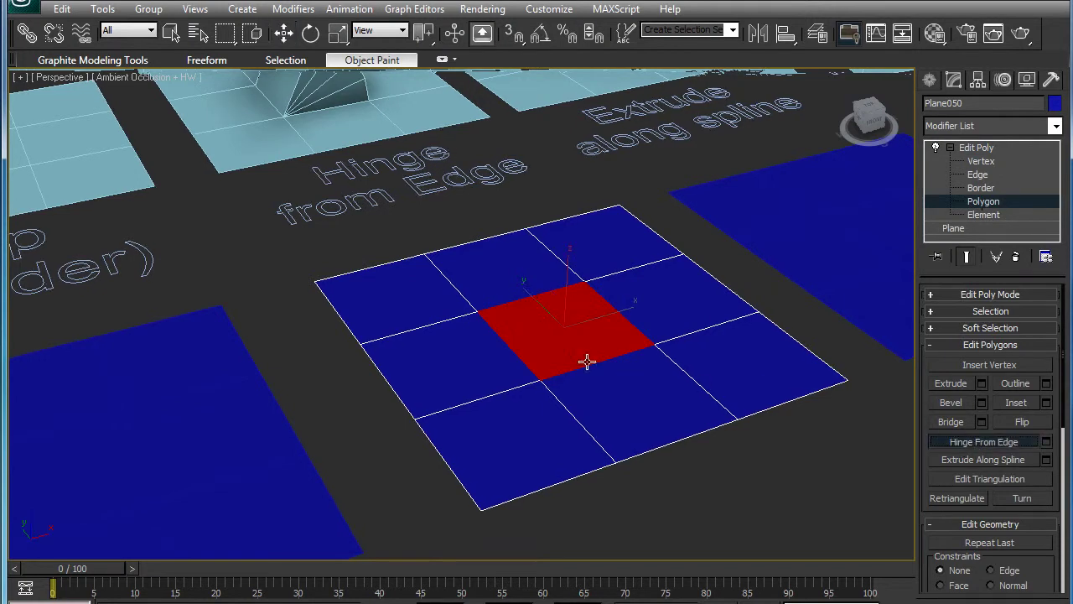
mouse_move(516, 354)
left_mouse_down()
mouse_move(516, 431)
mouse_move(508, 401)
mouse_move(508, 411)
left_mouse_up()
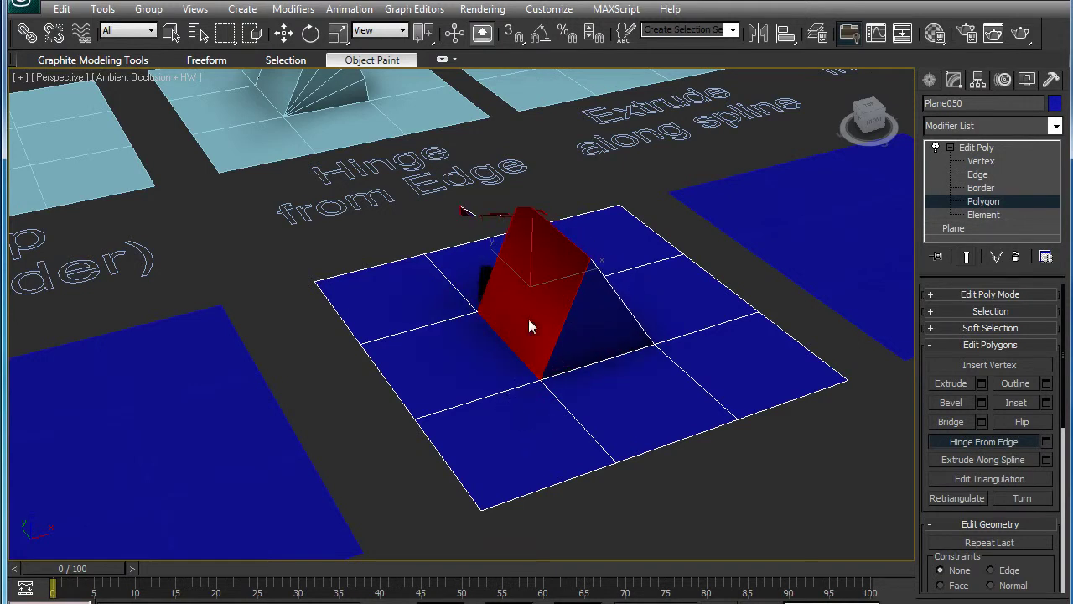
mouse_move(611, 362)
left_mouse_down()
mouse_move(606, 340)
mouse_move(620, 398)
mouse_move(614, 381)
mouse_move(707, 369)
mouse_move(702, 389)
left_mouse_up()
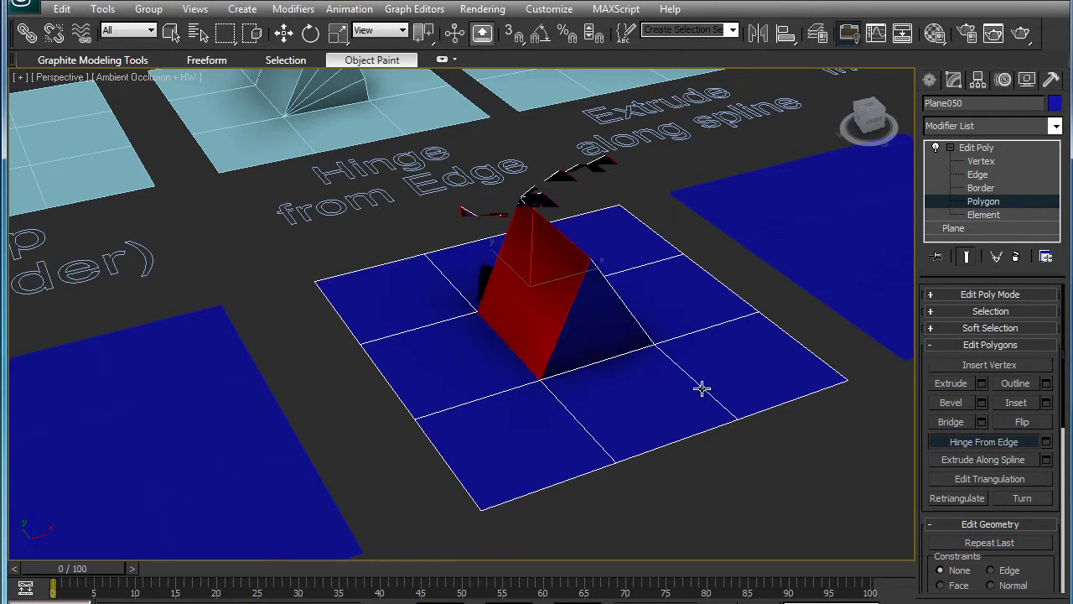
Undo the interactive hinge, reopen Hinge From Edge settings and hinge from Edge 13 at a larger angle.
left_click(1014, 443)
key("ctrl+z")
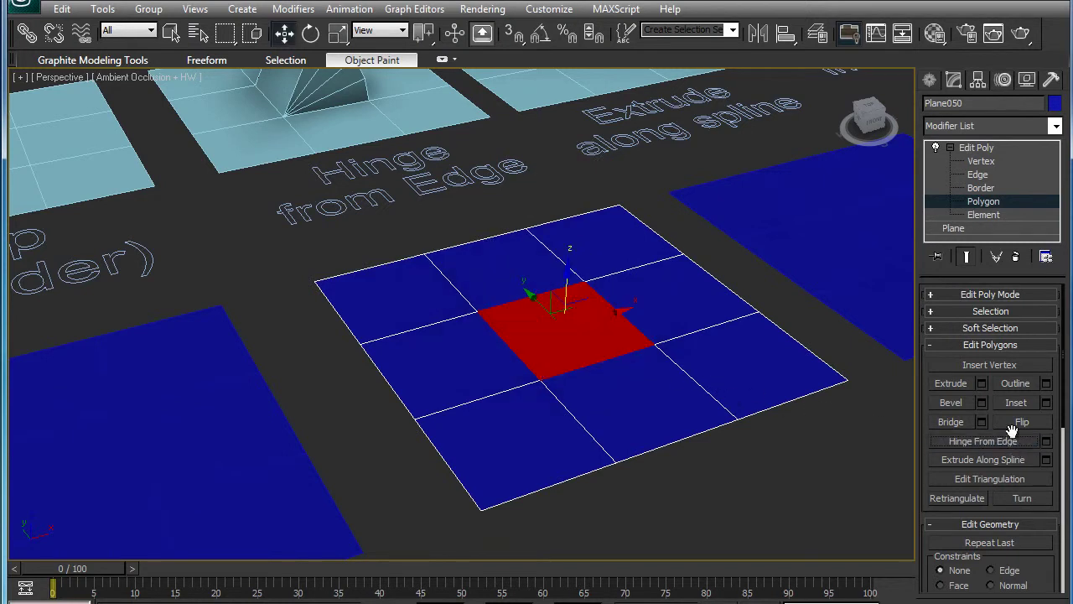
left_click(1047, 441)
left_click_drag(763, 233, 768, 222)
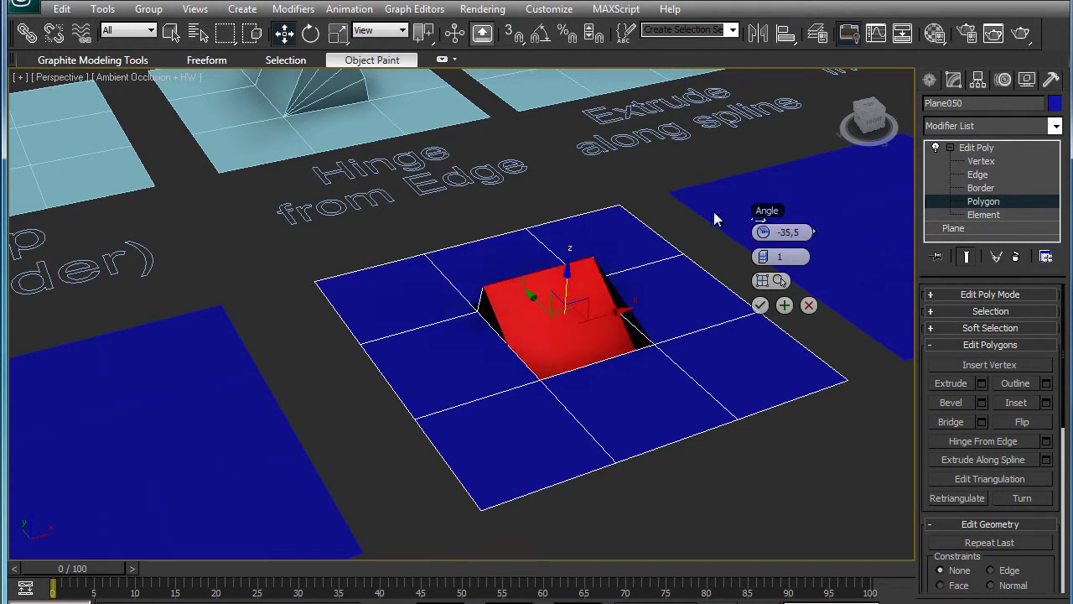
left_click_drag(791, 257, 790, 250)
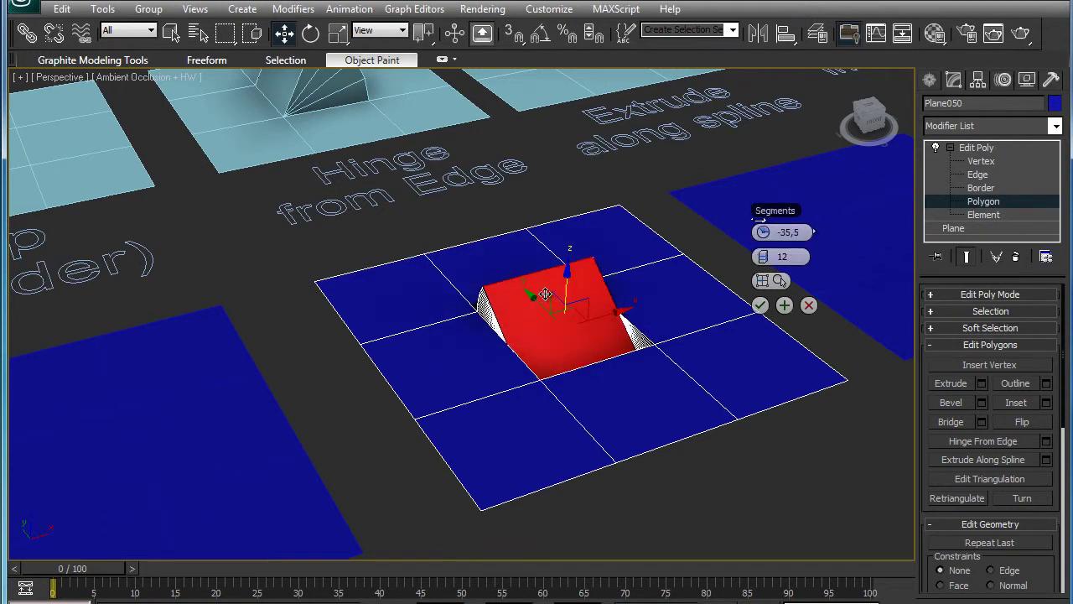
left_click(767, 284)
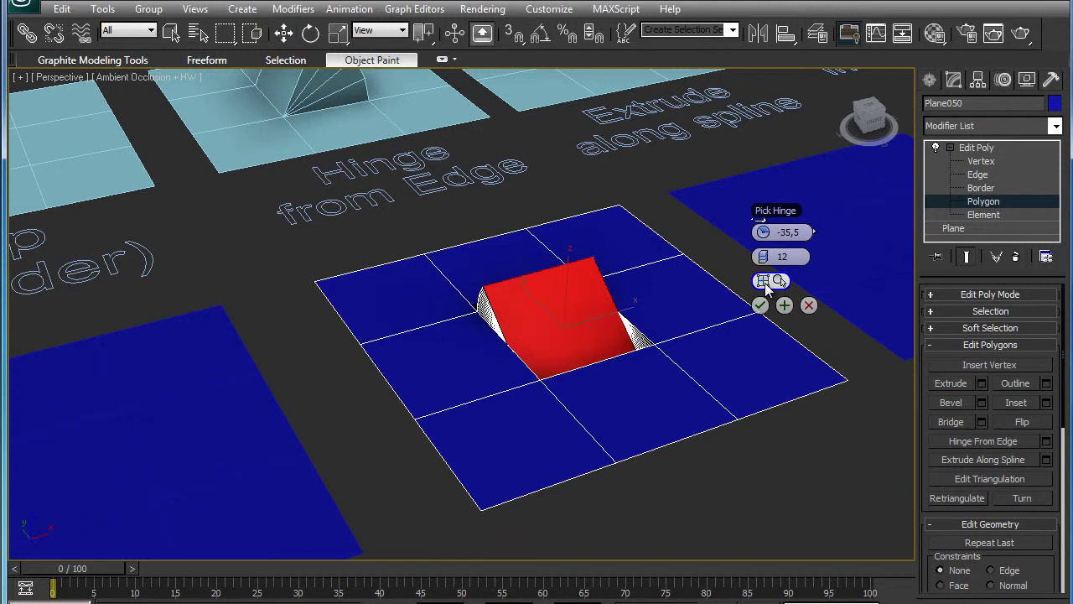
left_click(524, 380)
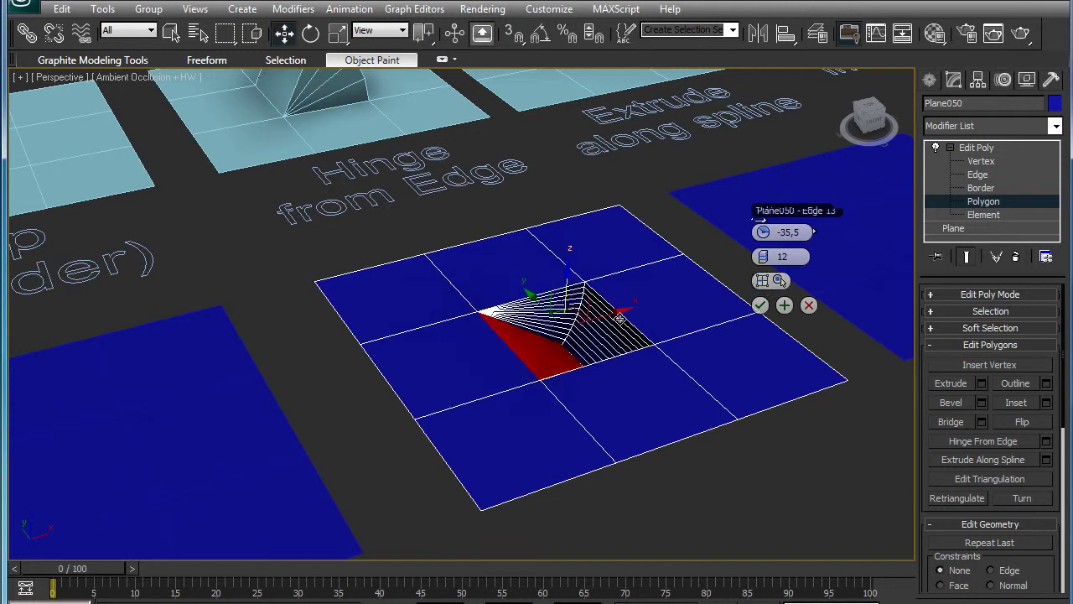
mouse_move(765, 233)
left_mouse_down()
mouse_move(827, 228)
mouse_move(784, 256)
mouse_move(731, 254)
mouse_move(742, 256)
left_mouse_up()
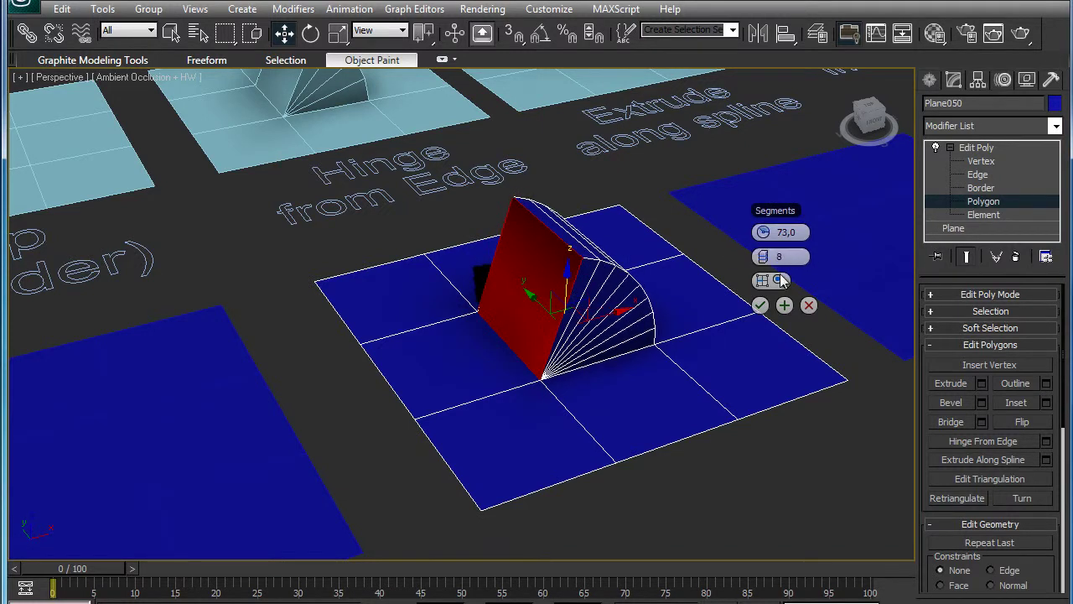
Try several other hinge edges, then commit the 73° hinge with 8 segments.
left_click(763, 282)
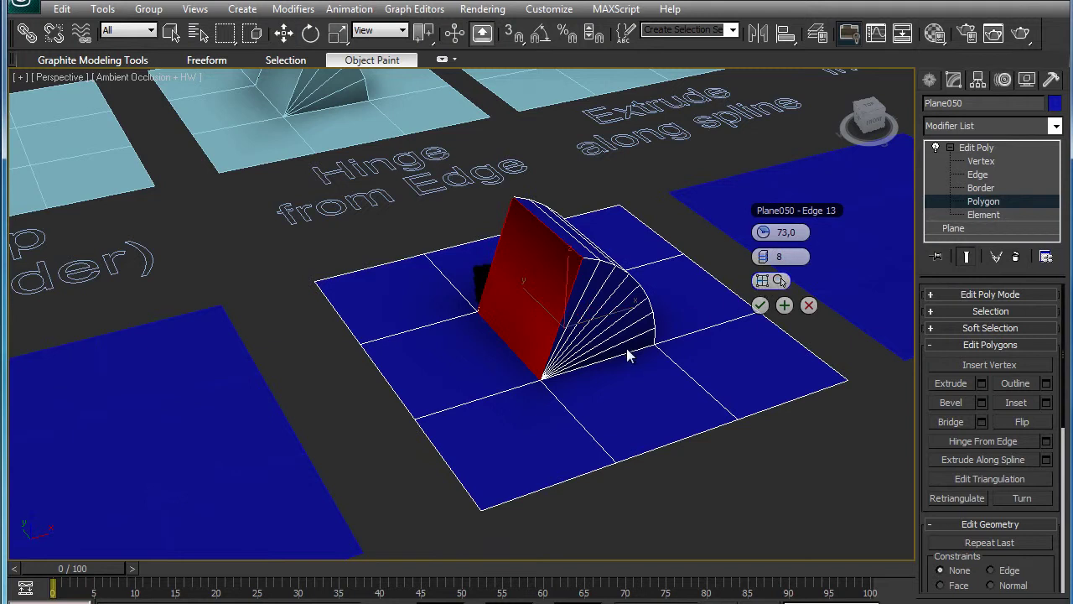
left_click(624, 356)
left_click(676, 366)
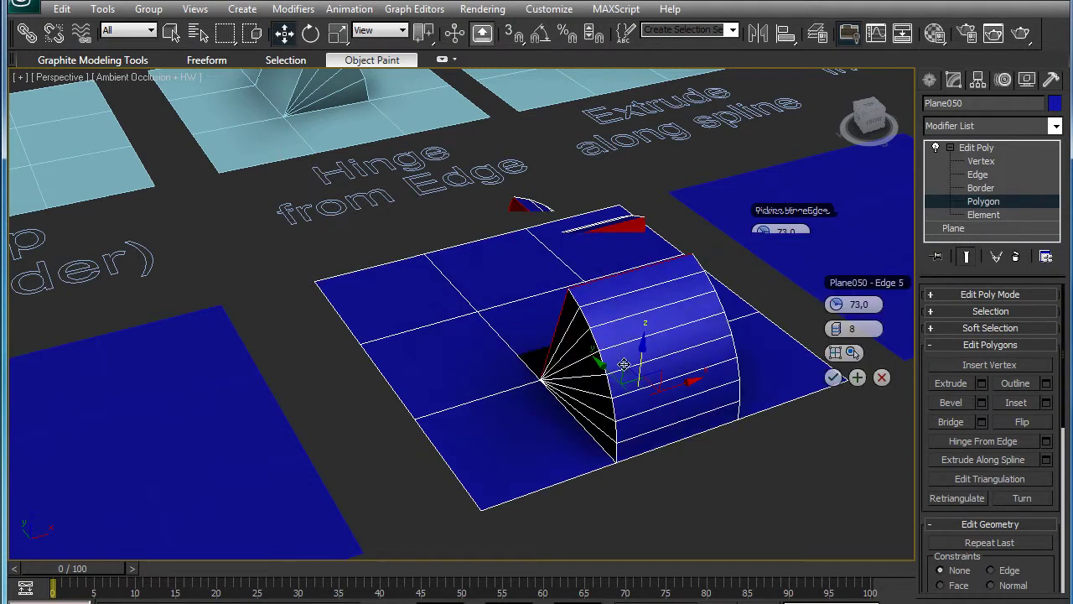
left_click(444, 323)
left_click(540, 292)
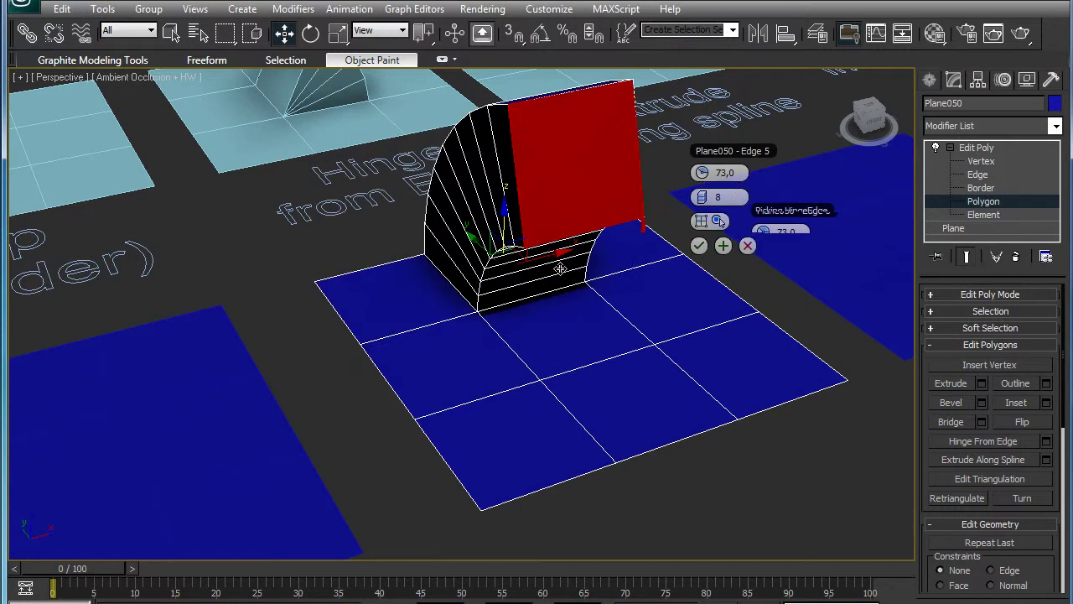
left_click(753, 313)
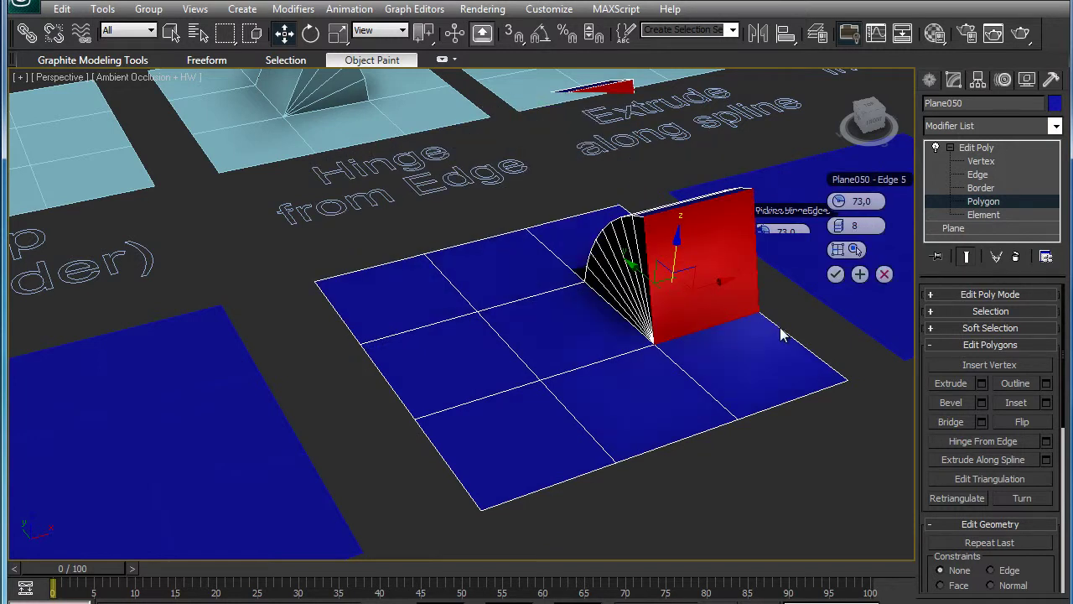
left_click(788, 337)
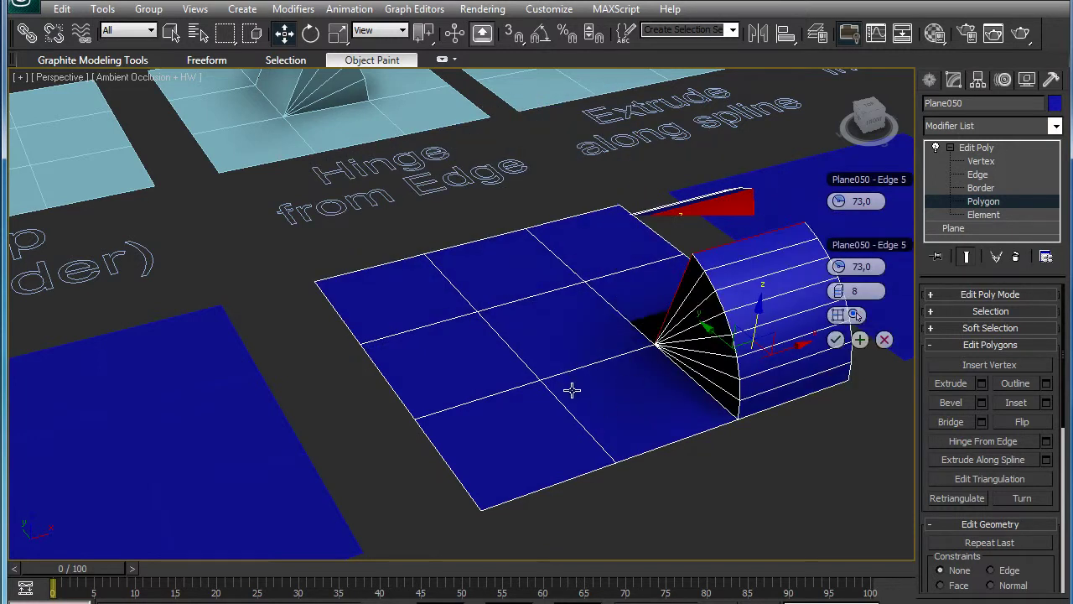
left_click(579, 427)
left_click(483, 243)
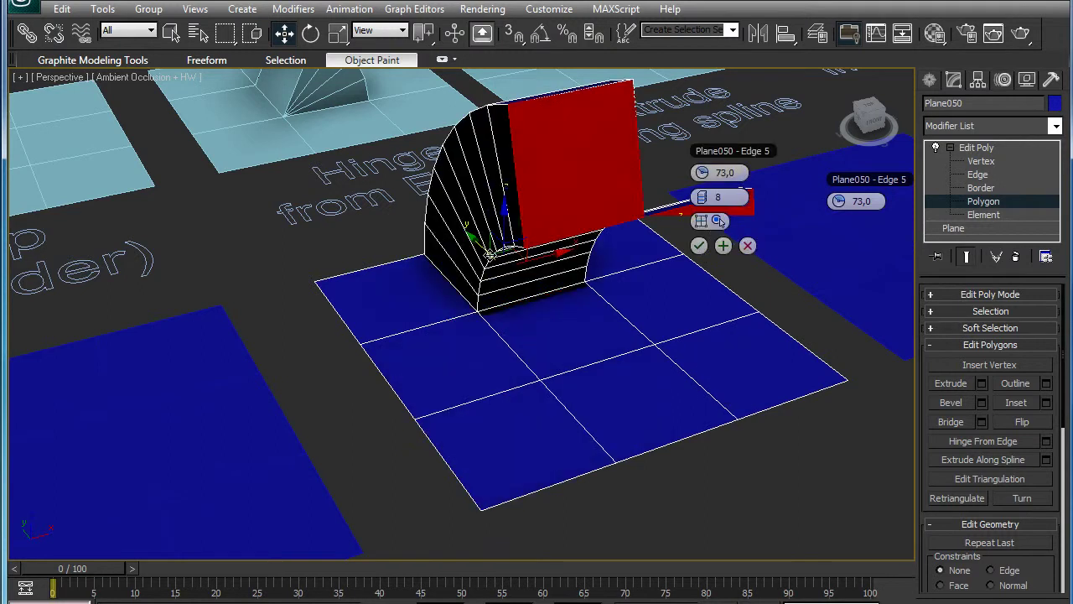
left_click(589, 361)
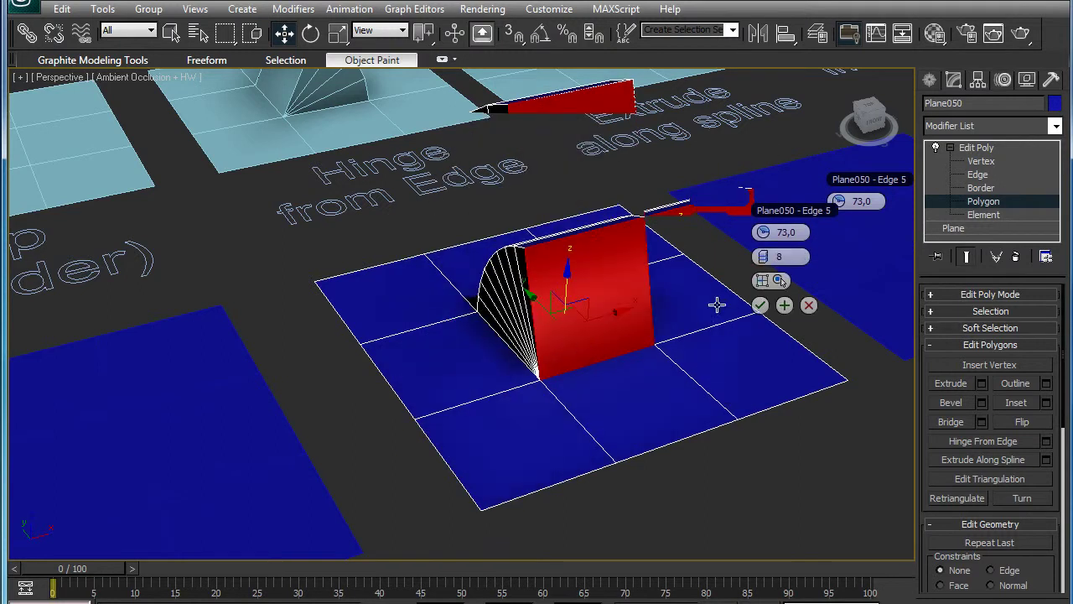
left_click(702, 388)
left_click(665, 444)
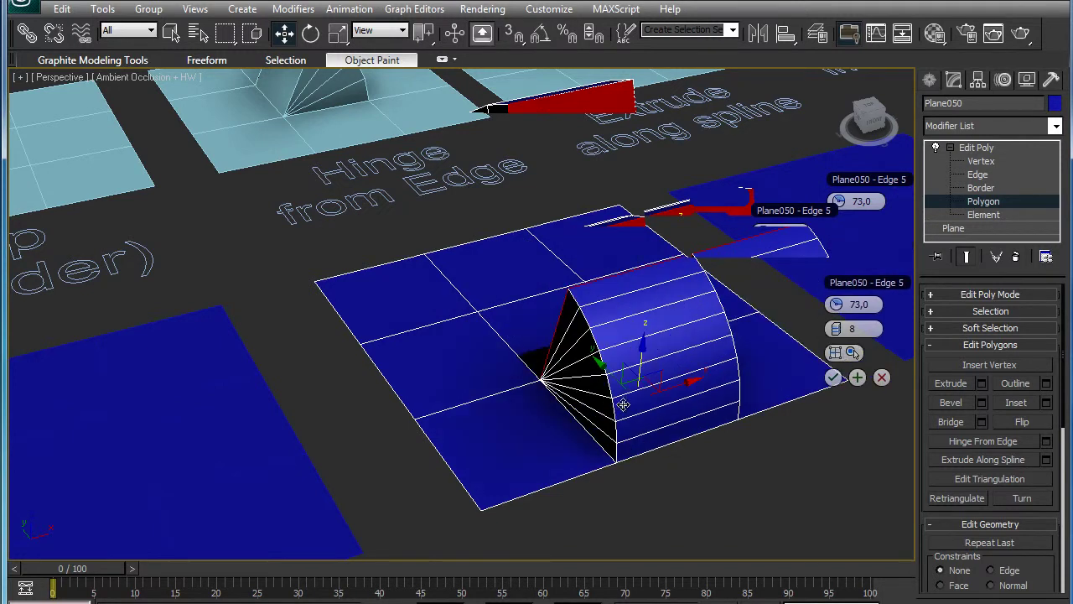
left_click(546, 393)
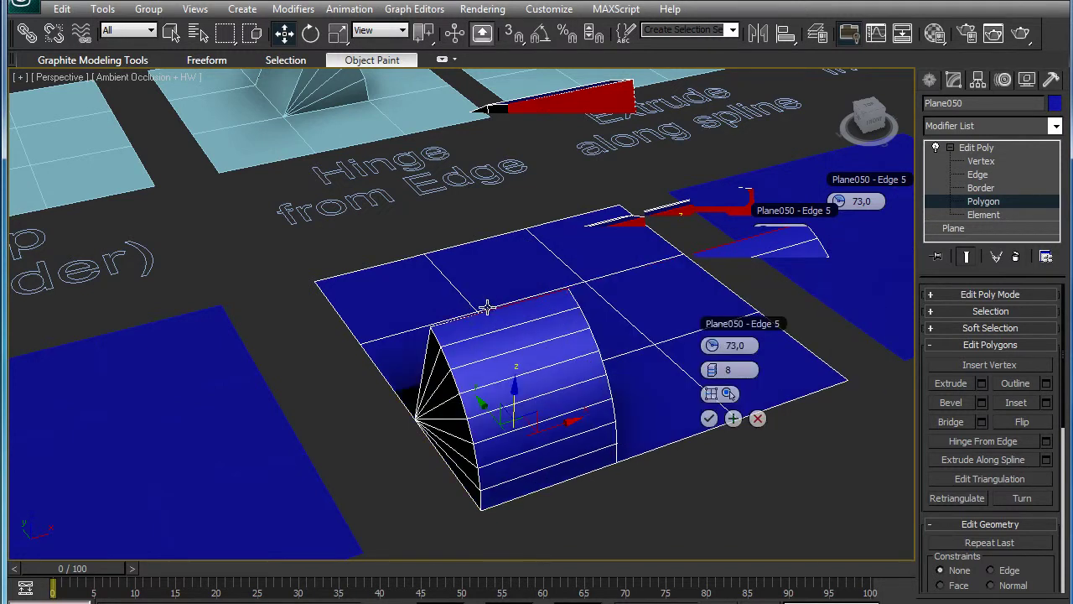
left_click(486, 308)
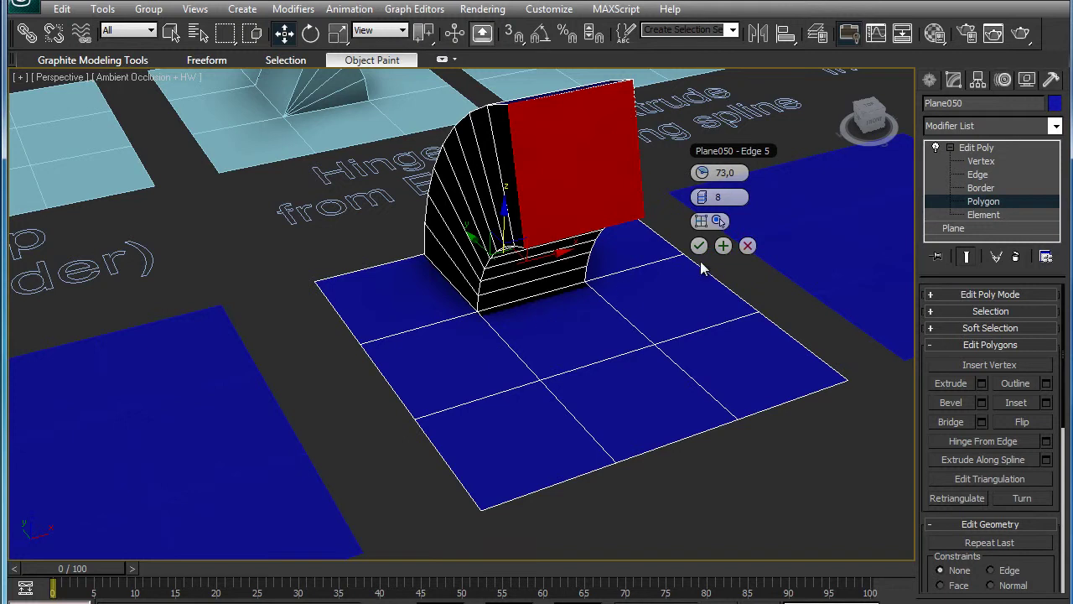
left_click(700, 249)
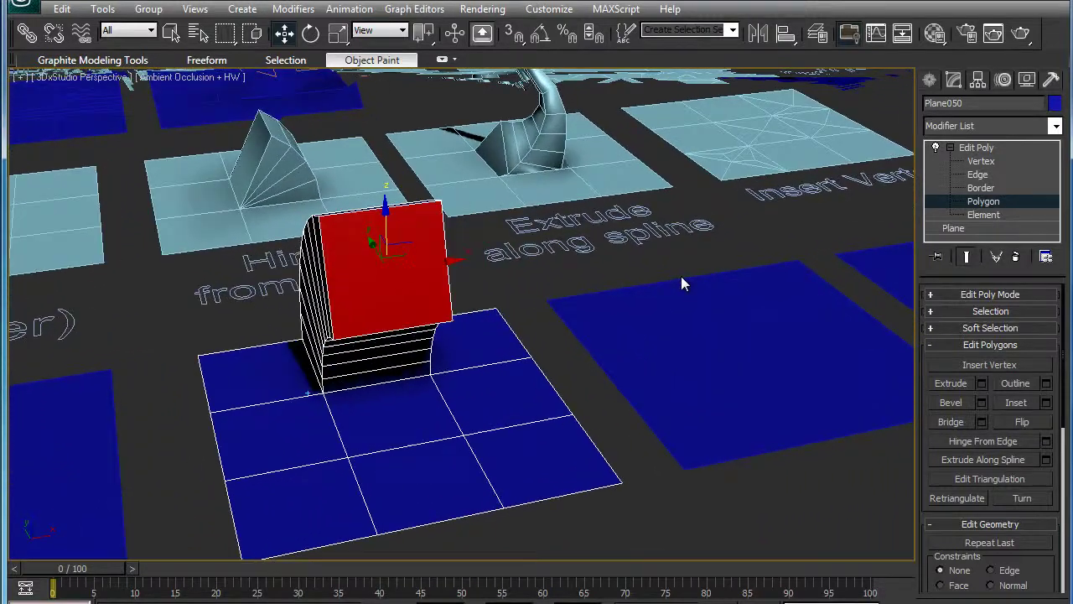
Select Plane053, the blank 3×3 plane by the Extrude along spline sample, and give it Edit Poly.
key("4")
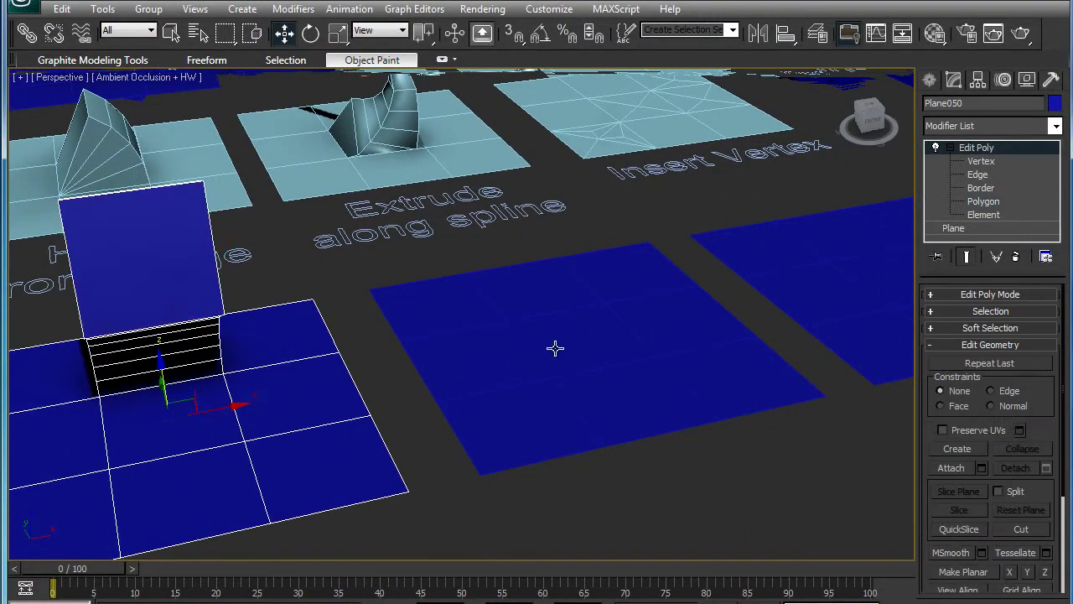
left_click(555, 348)
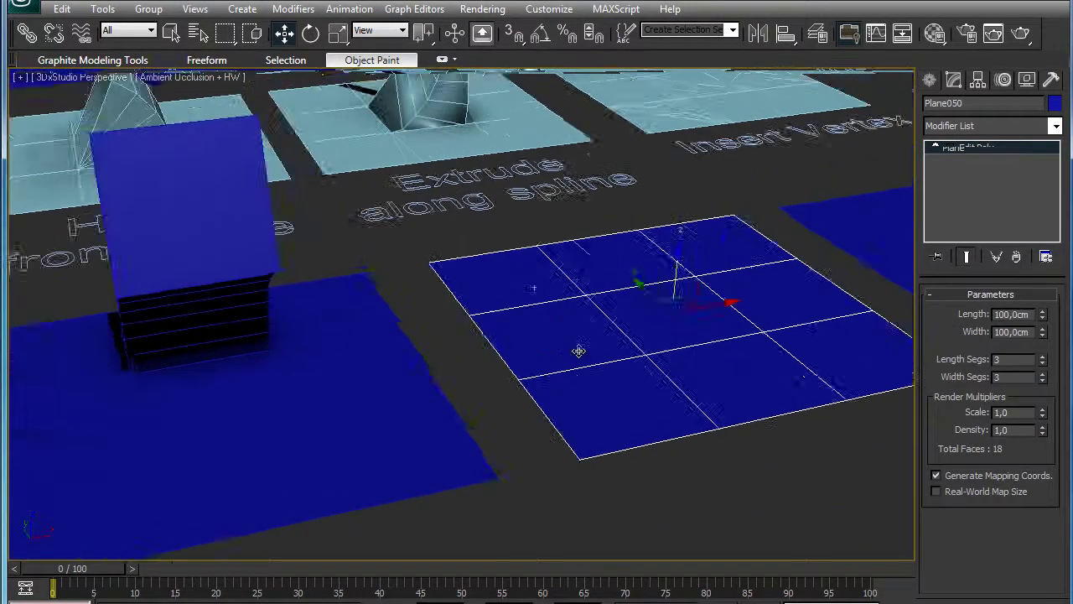
left_click(965, 125)
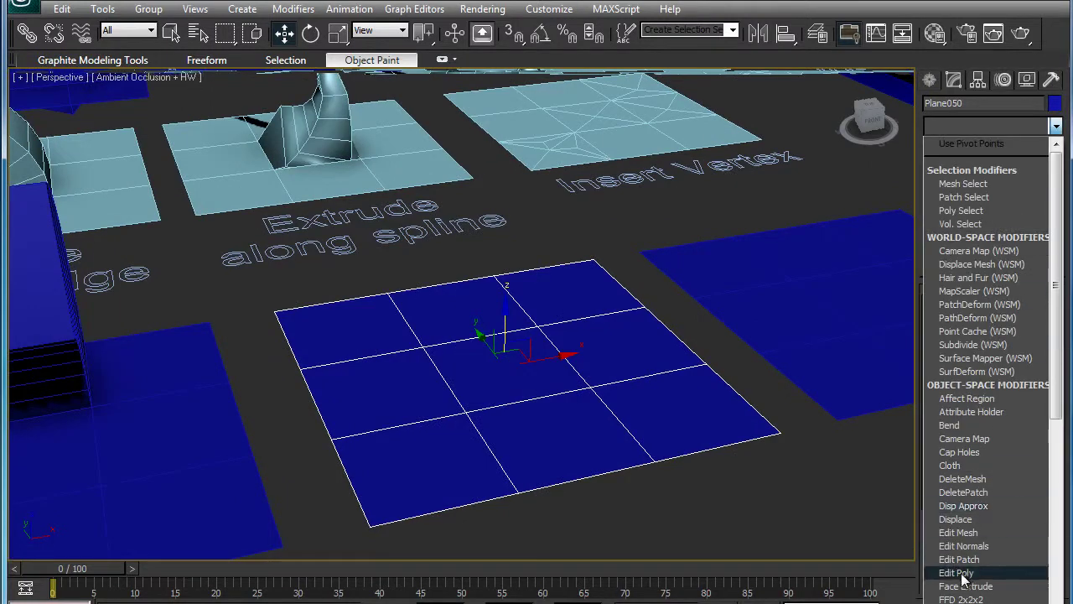
left_click(956, 572)
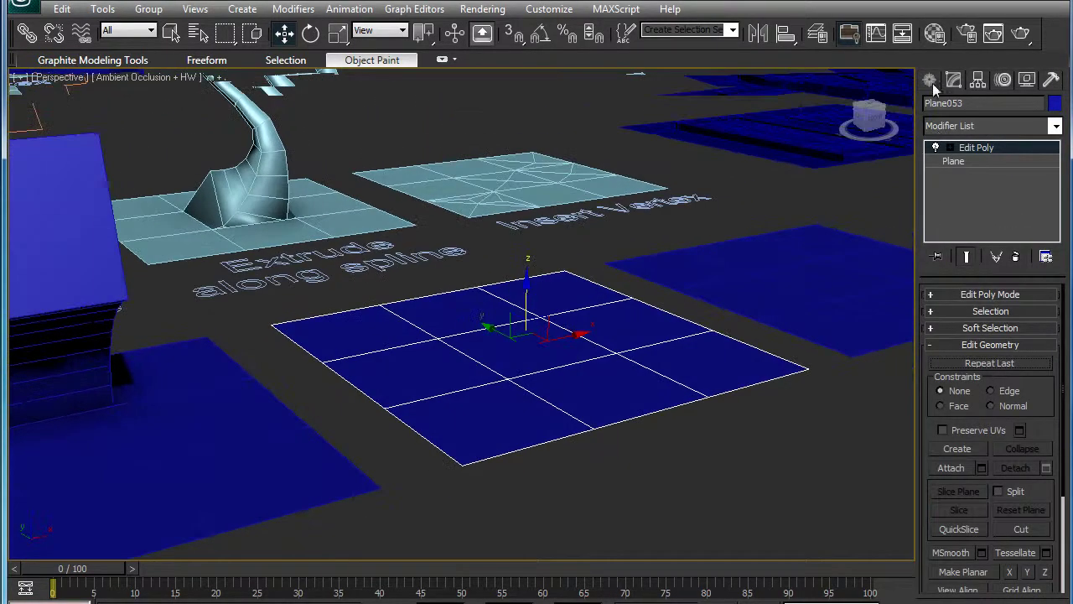
left_click(933, 84)
scroll(316, 156, "up", 2)
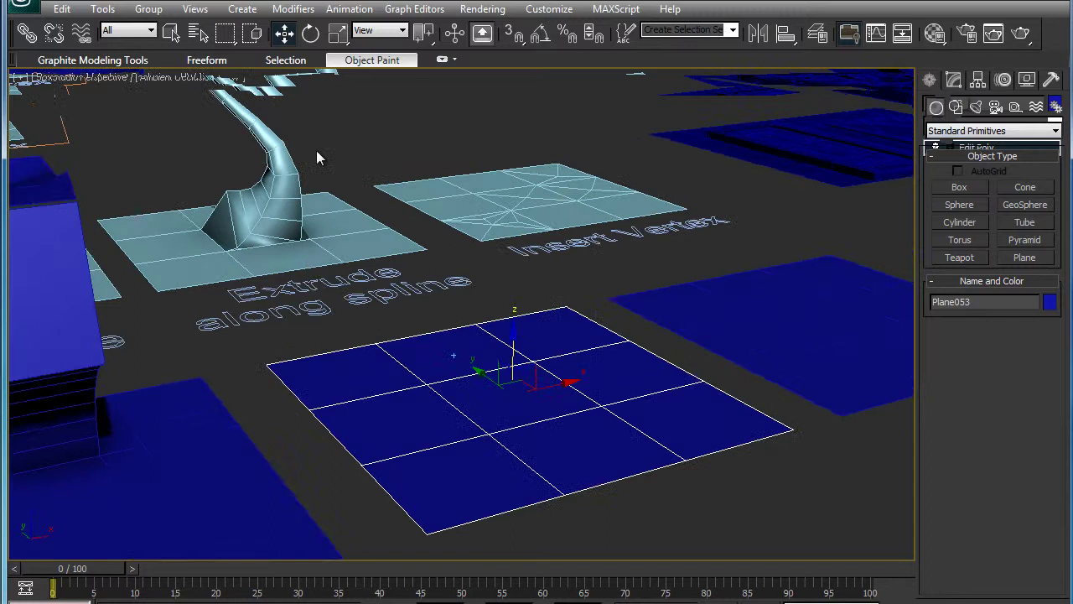
Draw a new curved Line spline over the blank blue plane.
left_click(268, 155)
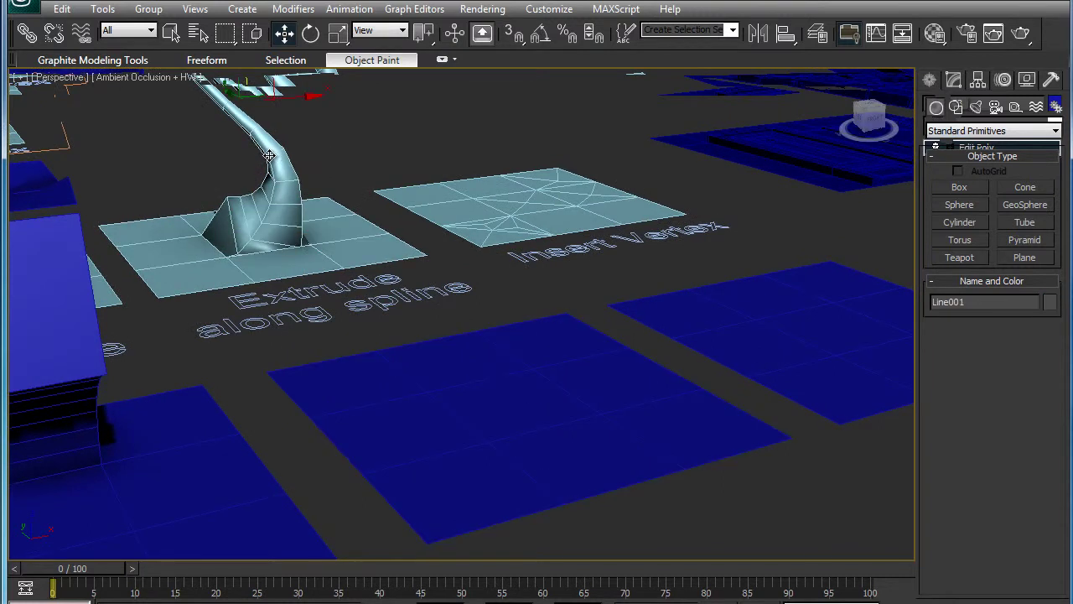
middle_click_drag(269, 155, 262, 162, "alt")
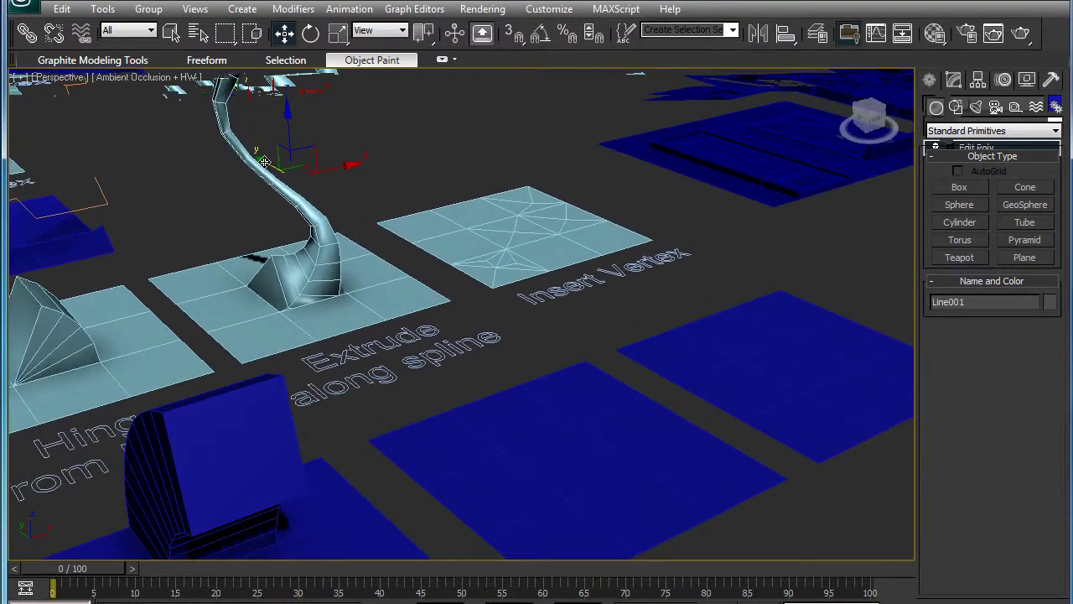
left_click_drag(265, 161, 545, 338)
left_click(540, 388)
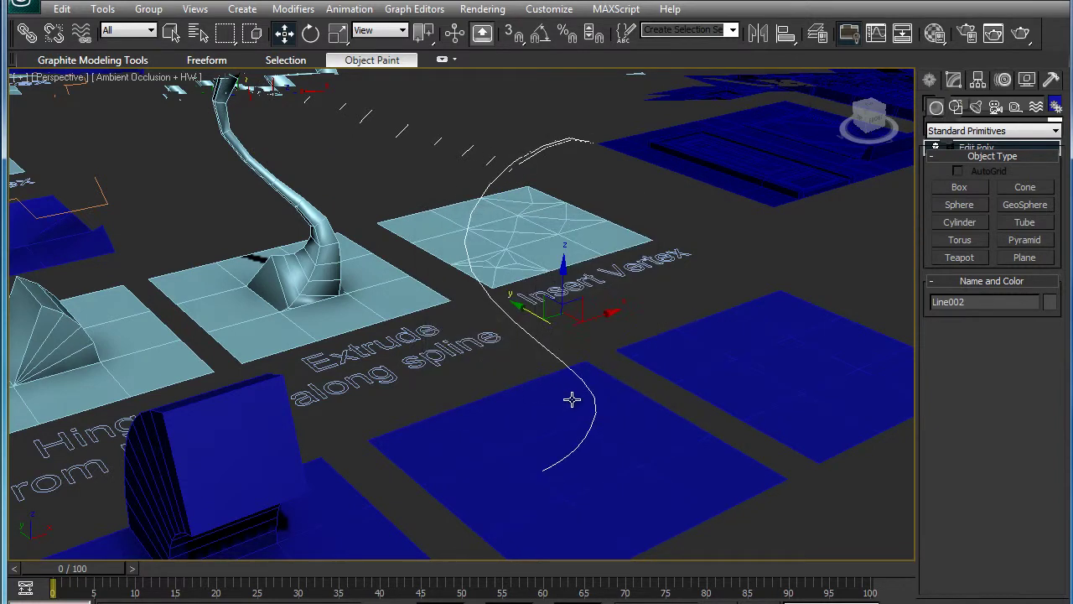
middle_click_drag(570, 398, 892, 151, "alt")
Move Line002's vertices in Vertex mode to shape it into a sweeping upward path.
left_click(956, 79)
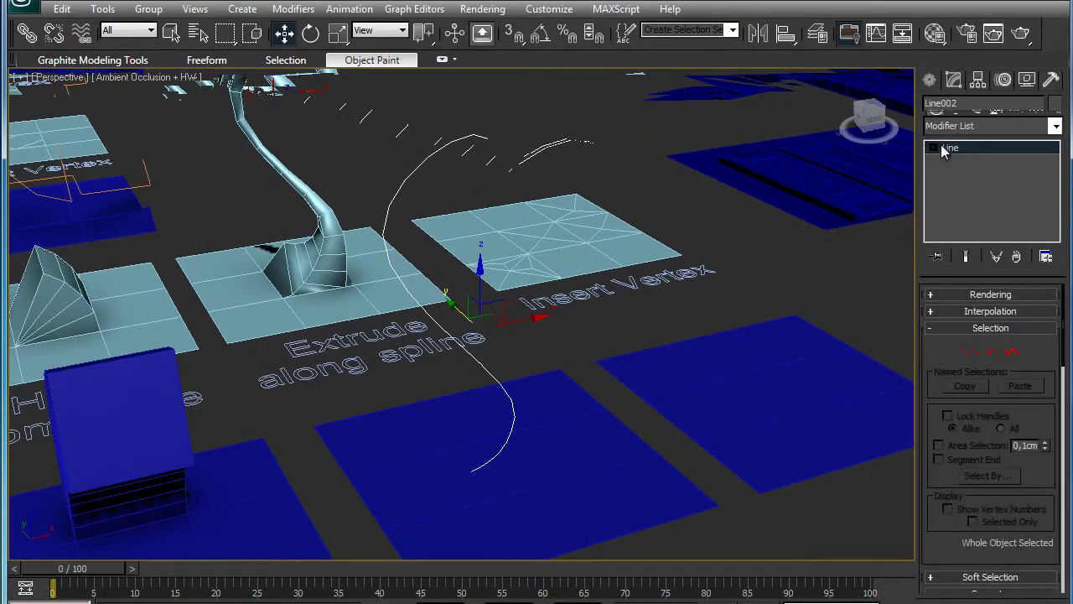
middle_click_drag(451, 300, 986, 363, "alt")
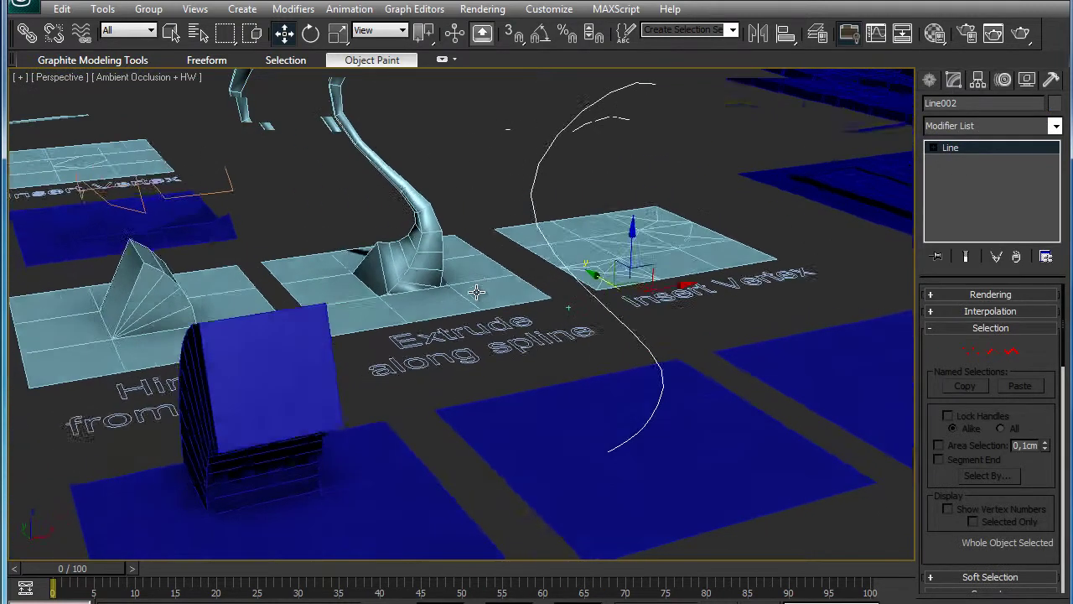
left_click(970, 352)
mouse_move(618, 417)
middle_mouse_down("alt")
mouse_move(436, 172)
mouse_move(491, 155)
mouse_move(539, 268)
mouse_move(637, 314)
mouse_move(535, 231)
middle_mouse_up("alt")
left_click(498, 173)
left_click_drag(536, 231, 707, 464)
mouse_move(707, 463)
middle_mouse_down("alt")
mouse_move(703, 440)
mouse_move(732, 489)
middle_mouse_up("alt")
key("1")
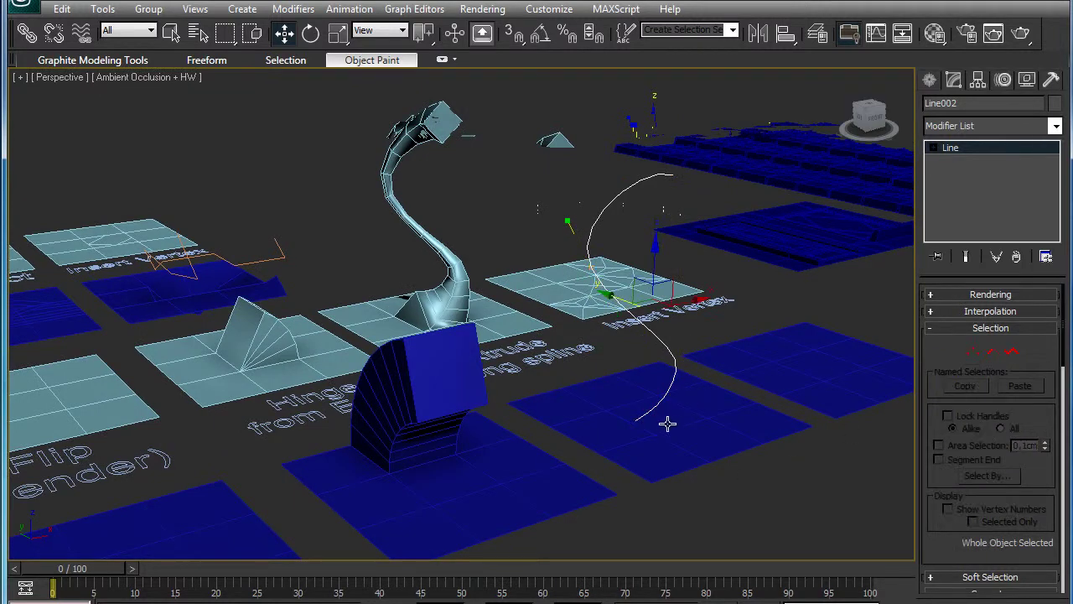
left_click(668, 423)
Extrude Plane053's centre polygon along Line002 and raise the segment count to 23.
middle_click_drag(668, 424, 638, 369, "alt")
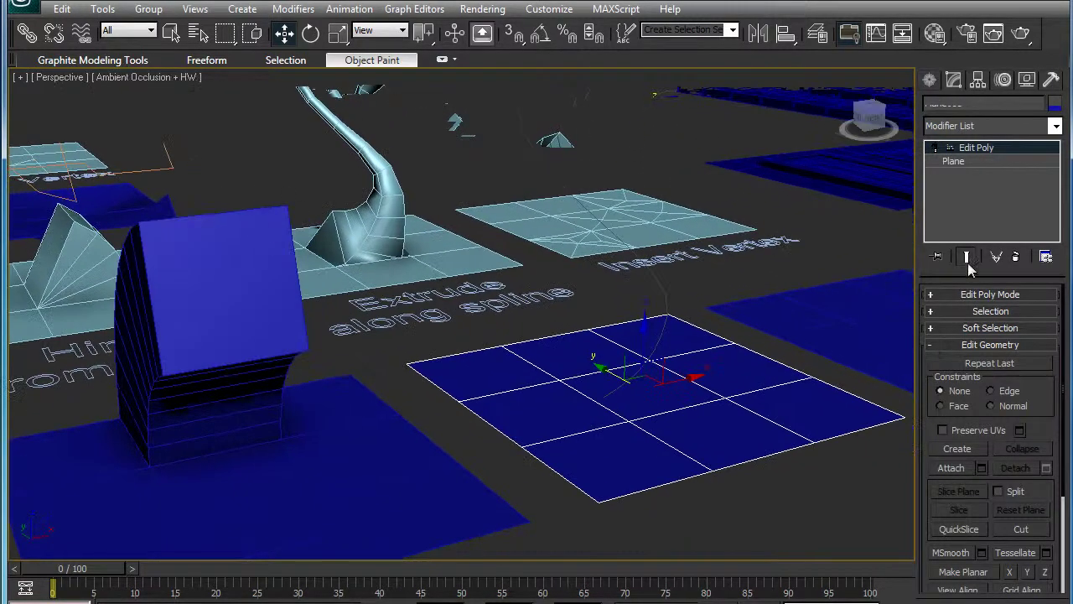
left_click(950, 148)
left_click(983, 202)
left_click(654, 387)
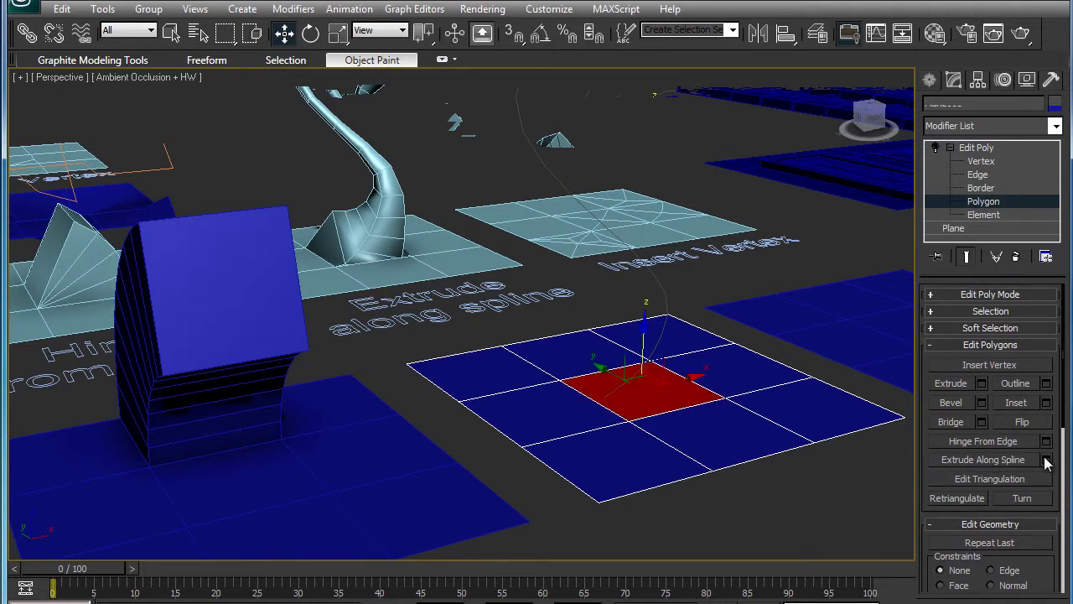
left_click(1047, 461)
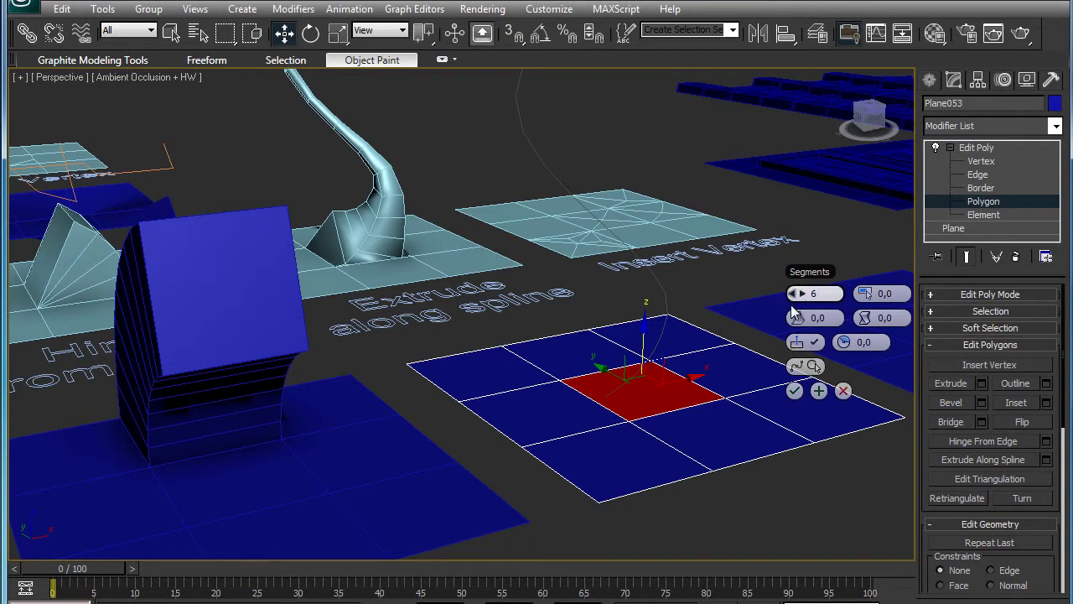
left_click(800, 367)
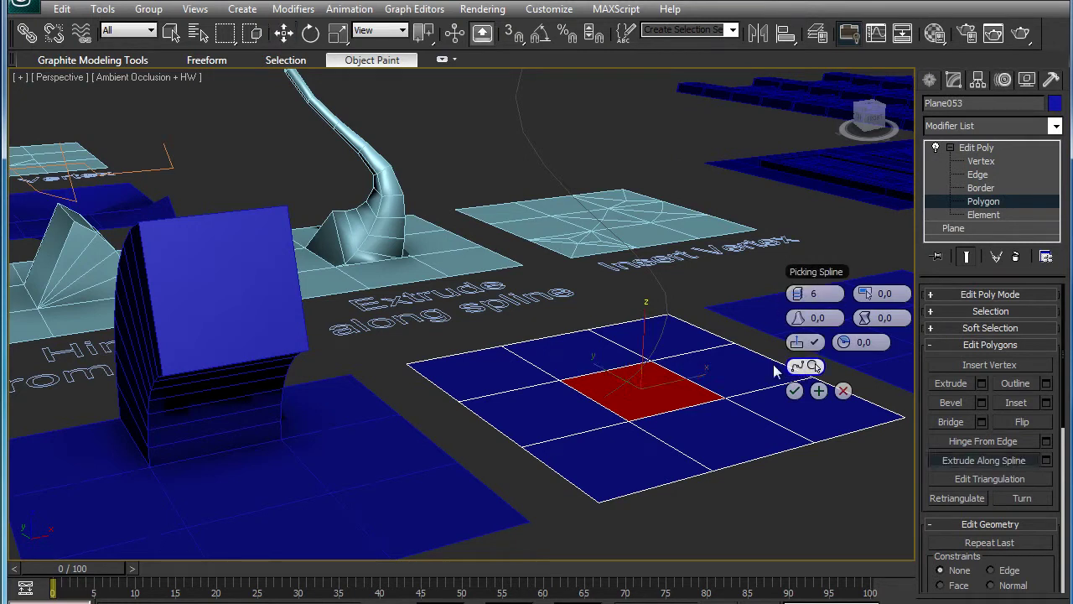
left_click(663, 289)
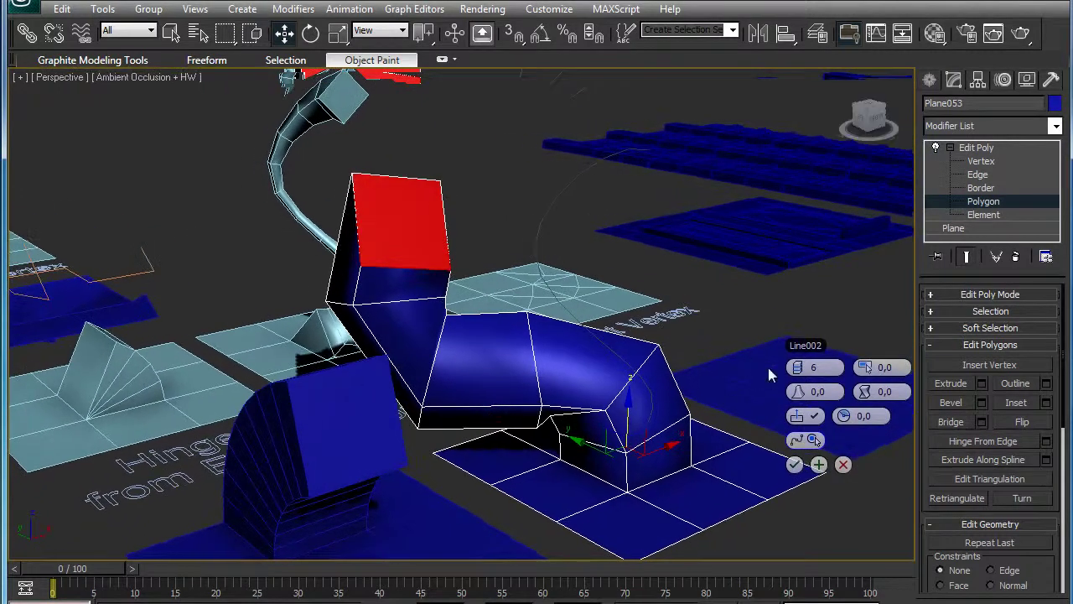
left_click_drag(805, 366, 805, 344)
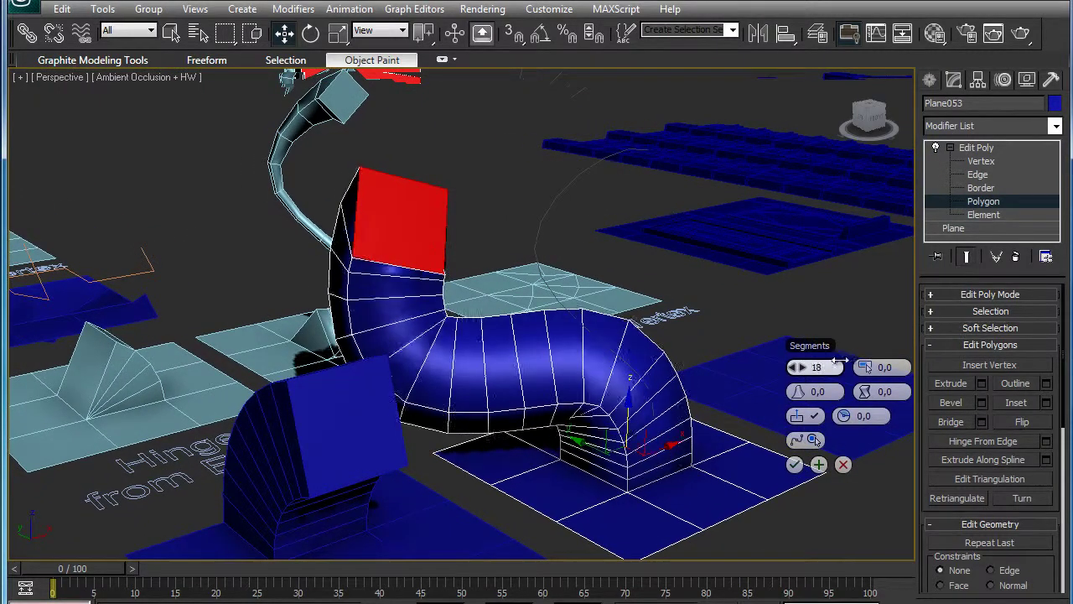
Give the tube a pinched taper and twist, and set its Rotation to 0,51.
mouse_move(865, 368)
left_mouse_down()
mouse_move(862, 377)
mouse_move(868, 366)
mouse_move(870, 375)
left_mouse_up()
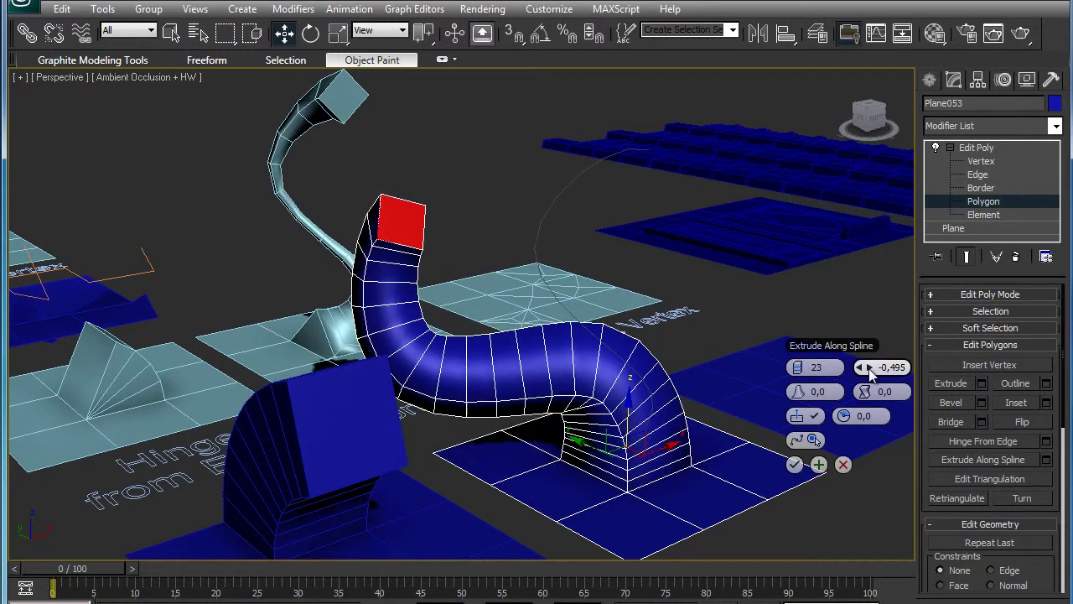
left_click_drag(803, 399, 799, 396)
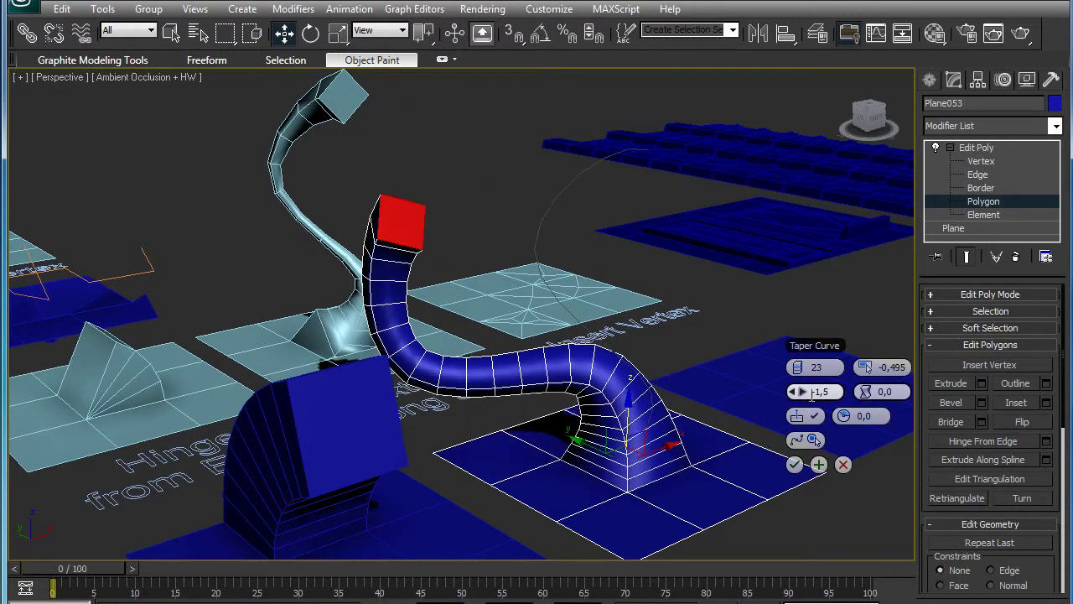
left_click_drag(863, 391, 864, 398)
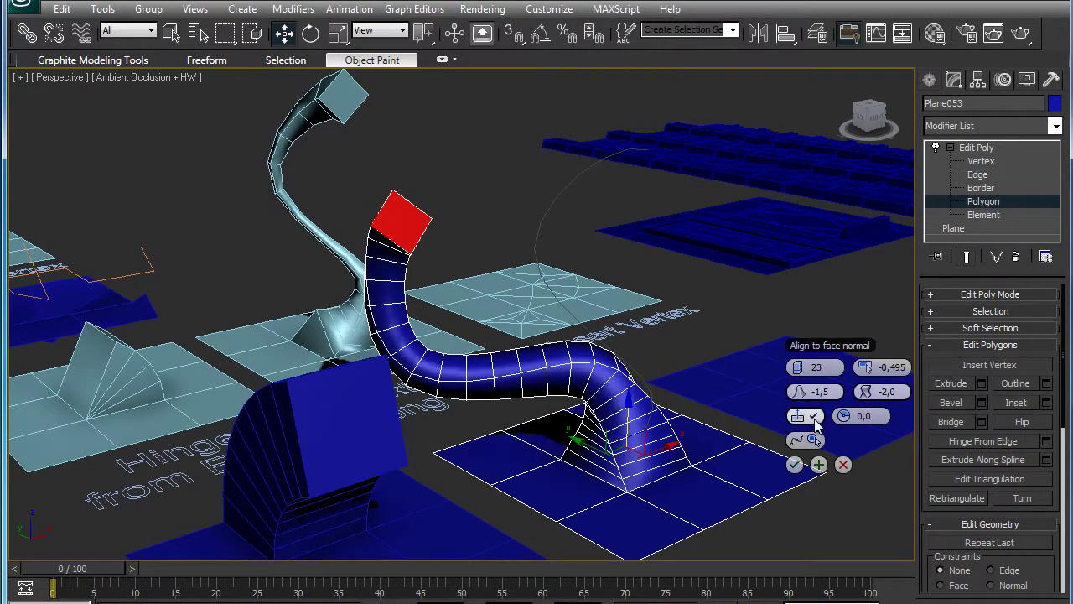
left_click(816, 422)
middle_click_drag(848, 439, 817, 449, "alt")
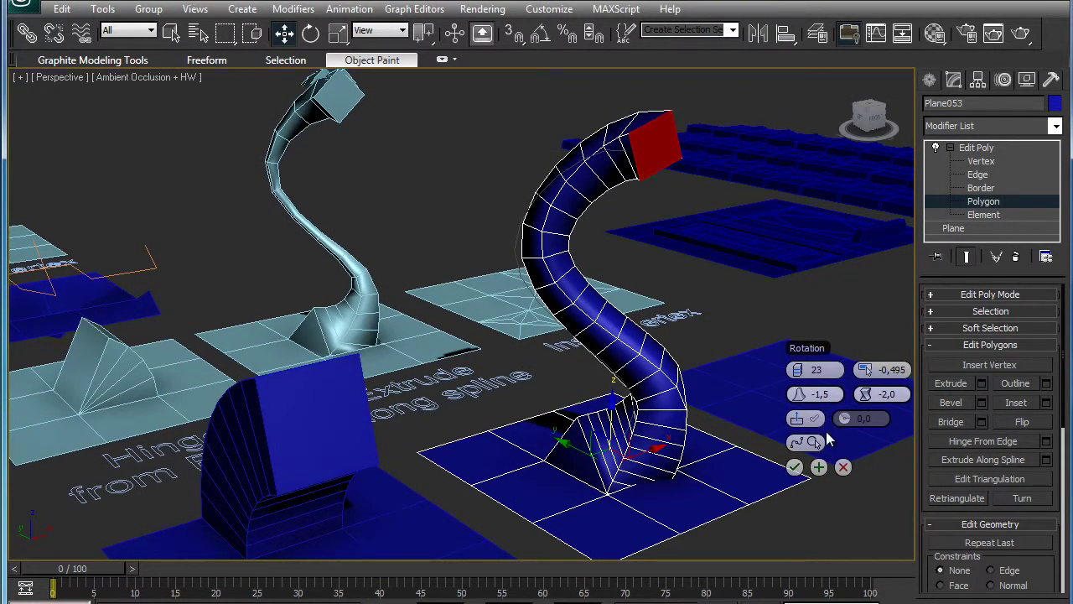
left_click(814, 419)
left_click_drag(847, 418, 857, 418)
left_click_drag(851, 419, 852, 407)
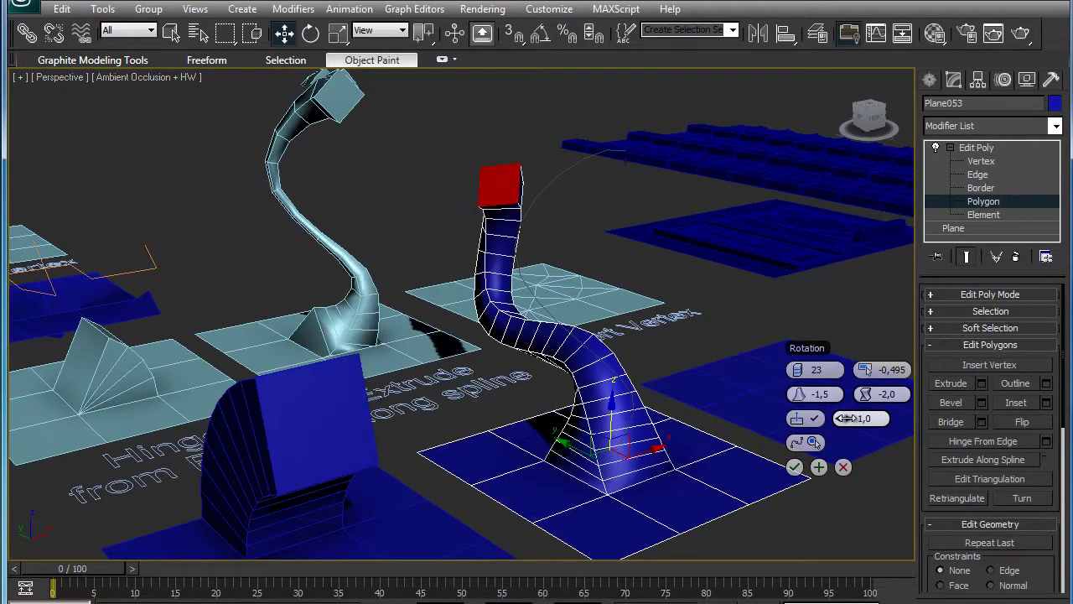
left_click(818, 425)
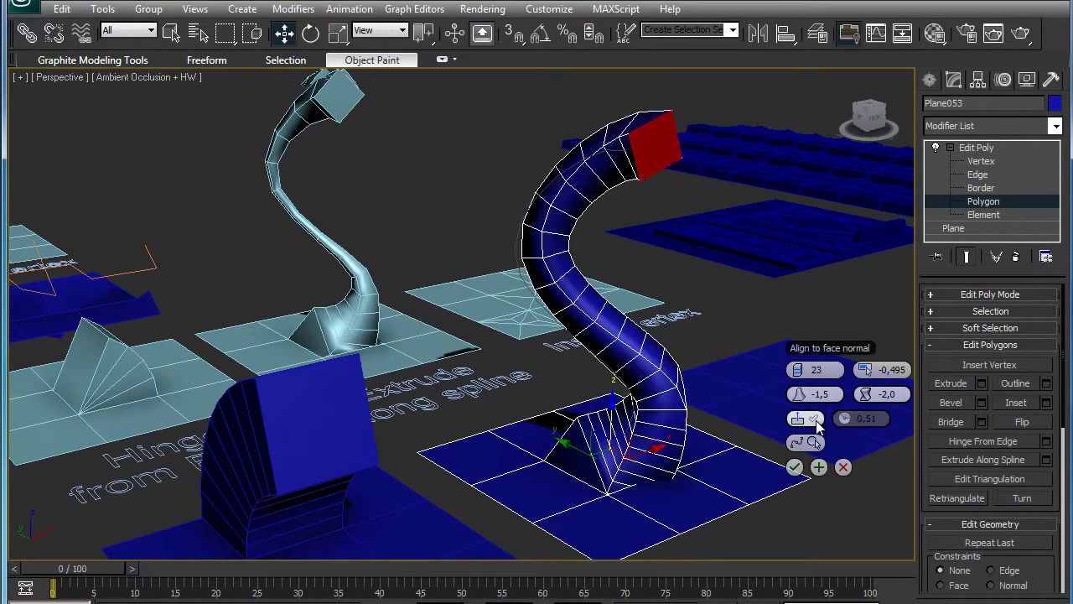
Commit the extrusion along the spline and orbit to inspect the upright tube.
middle_click_drag(798, 474, 795, 468, "alt")
left_click(795, 468)
middle_click_drag(827, 501, 812, 468, "alt")
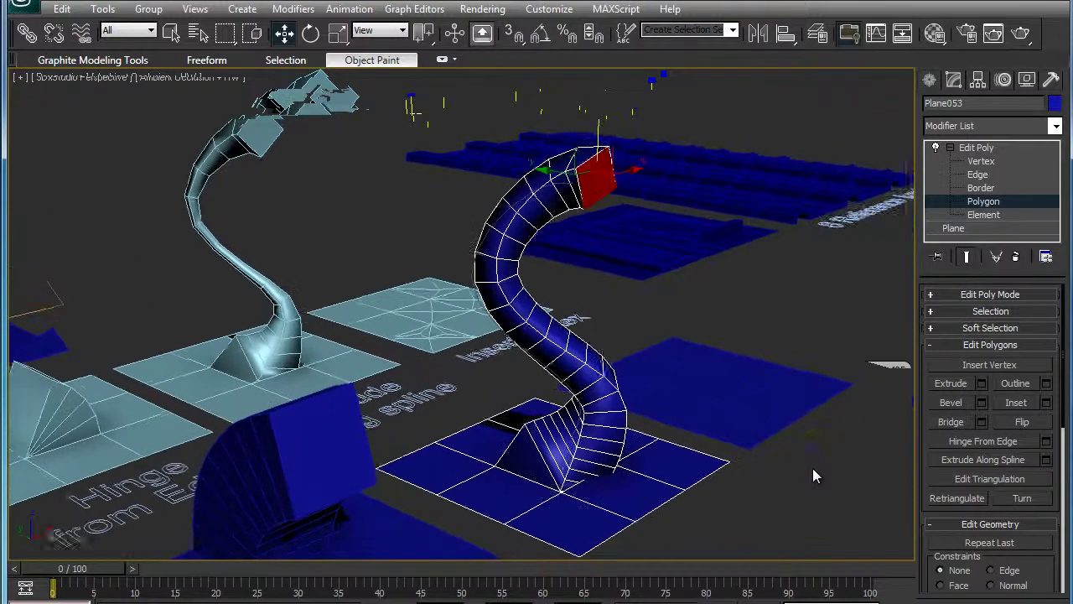
middle_click_drag(769, 394, 839, 302, "alt")
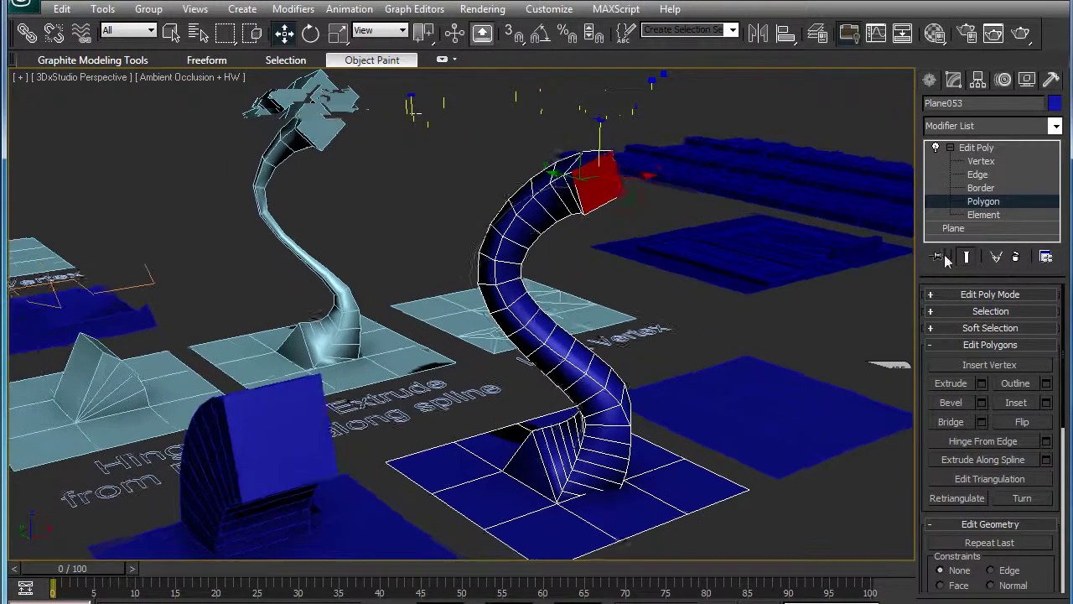
left_click(978, 149)
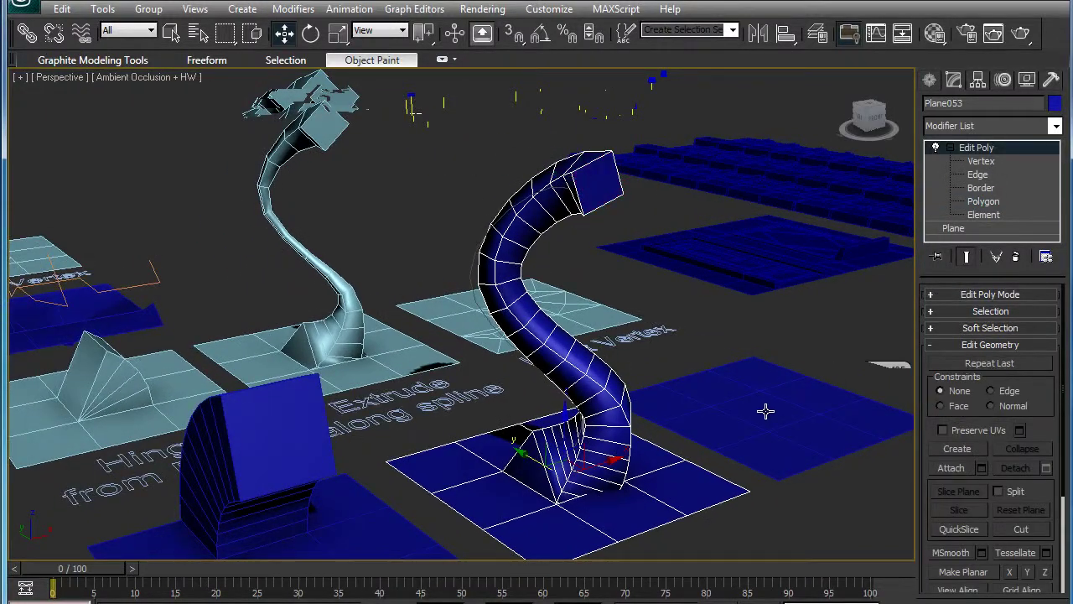
Undo the last action and add an Edit Poly modifier to the blank plane at Polygon level.
key("ctrl+z")
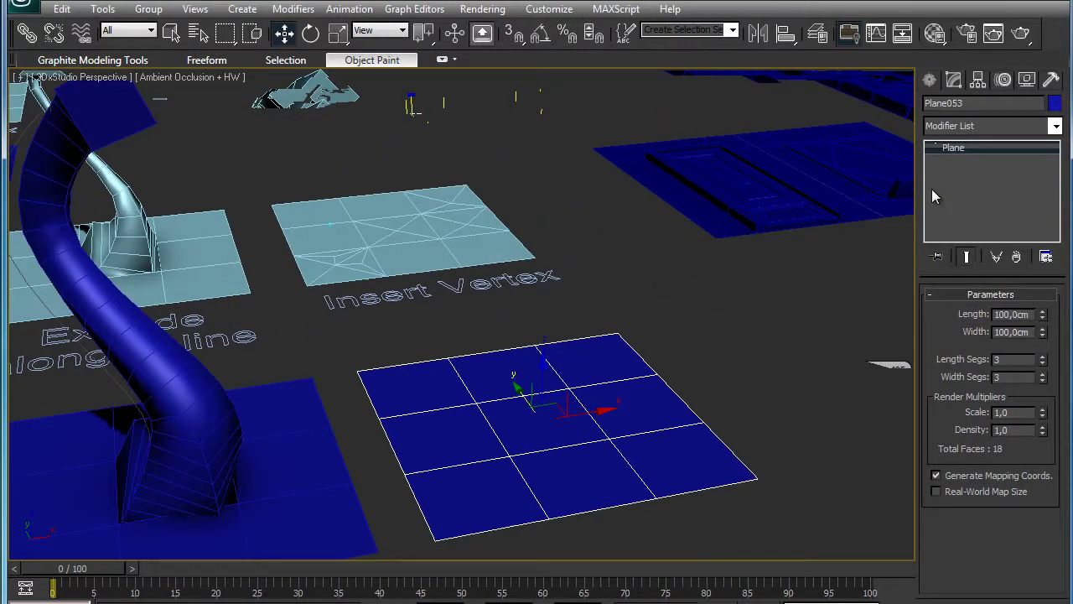
left_click(988, 127)
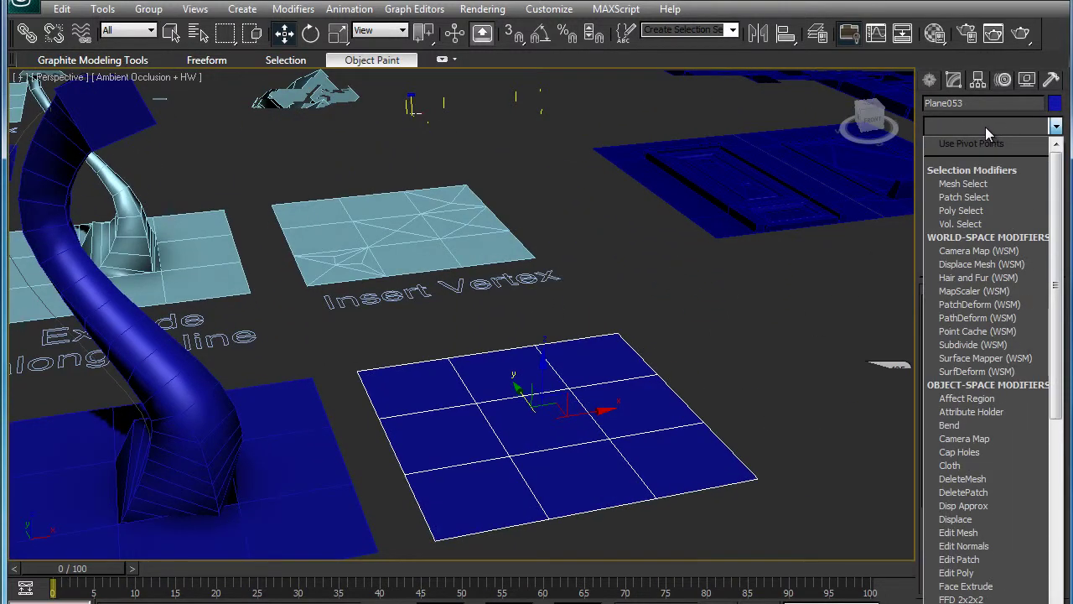
left_click(969, 574)
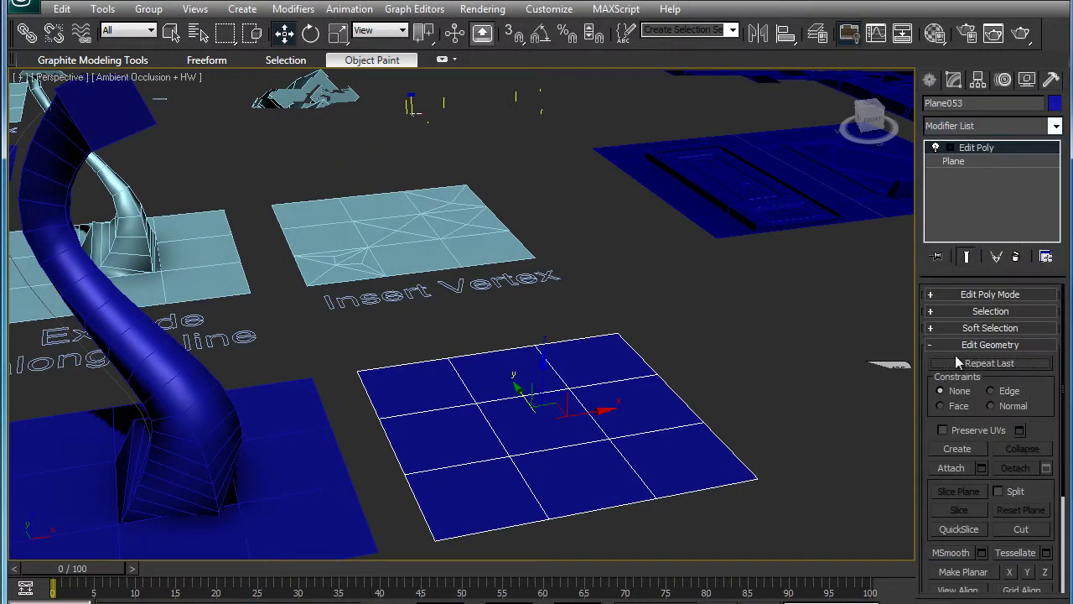
left_click(950, 148)
left_click(983, 201)
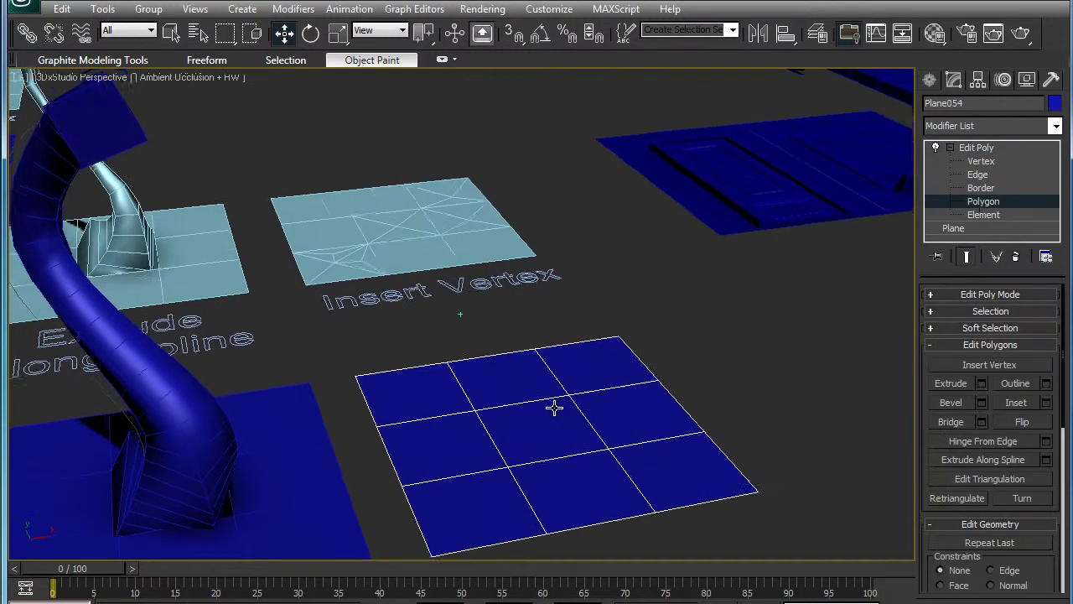
Insert many new vertices across the plane's faces, then select a corner polygon with Move.
scroll(637, 407, "up", 5)
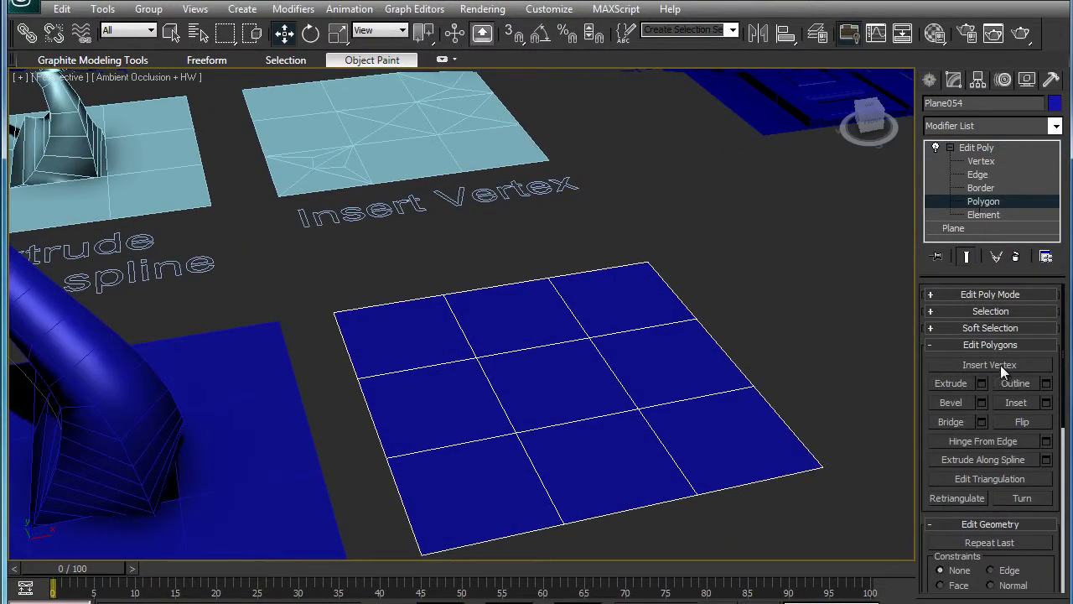
left_click(978, 364)
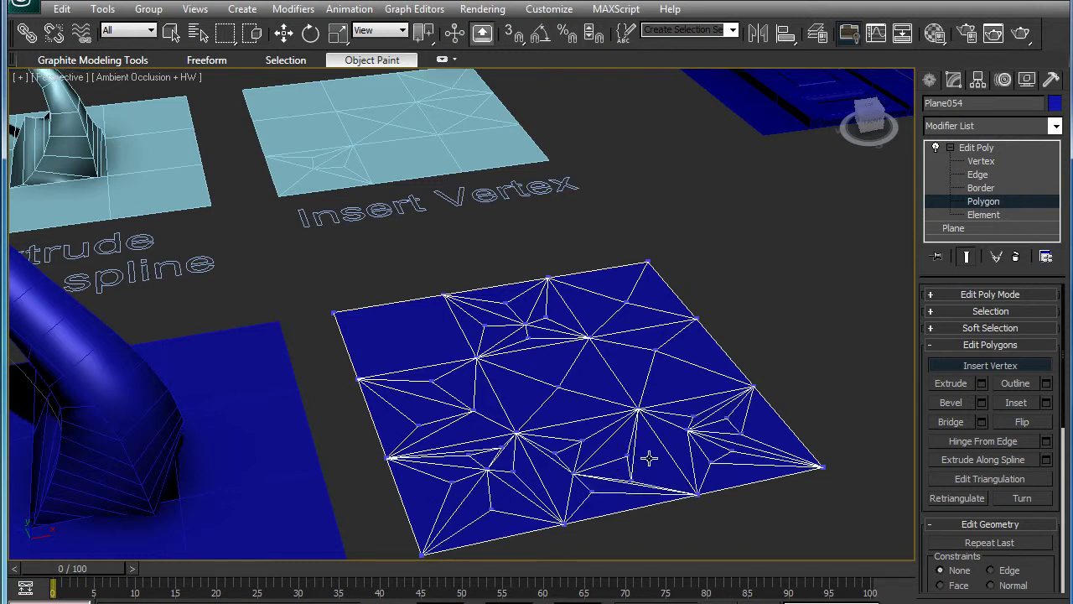
middle_click_drag(629, 371, 639, 389, "alt")
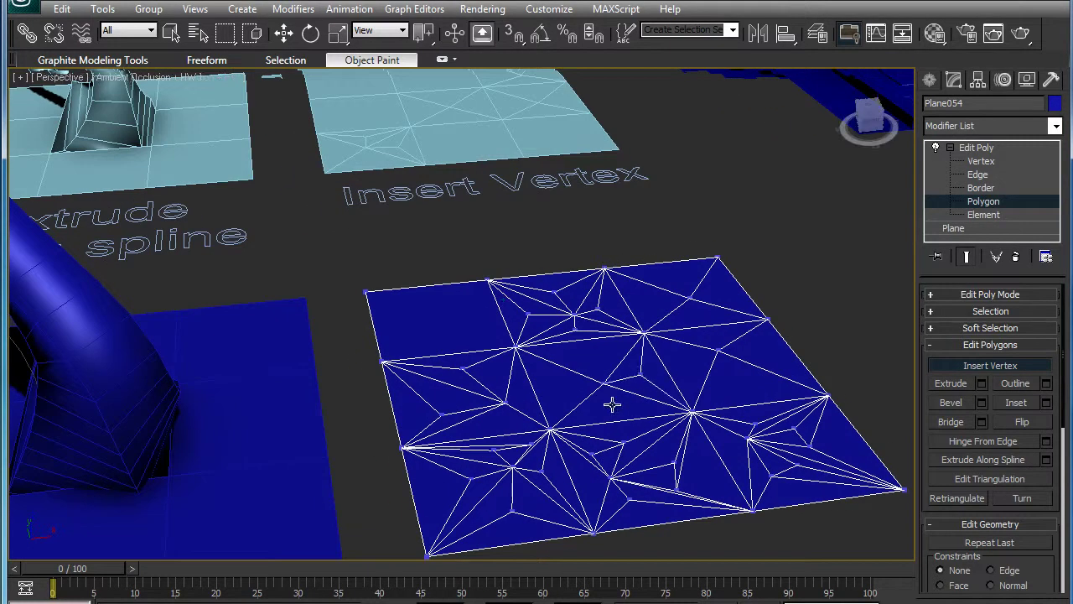
left_click(284, 35)
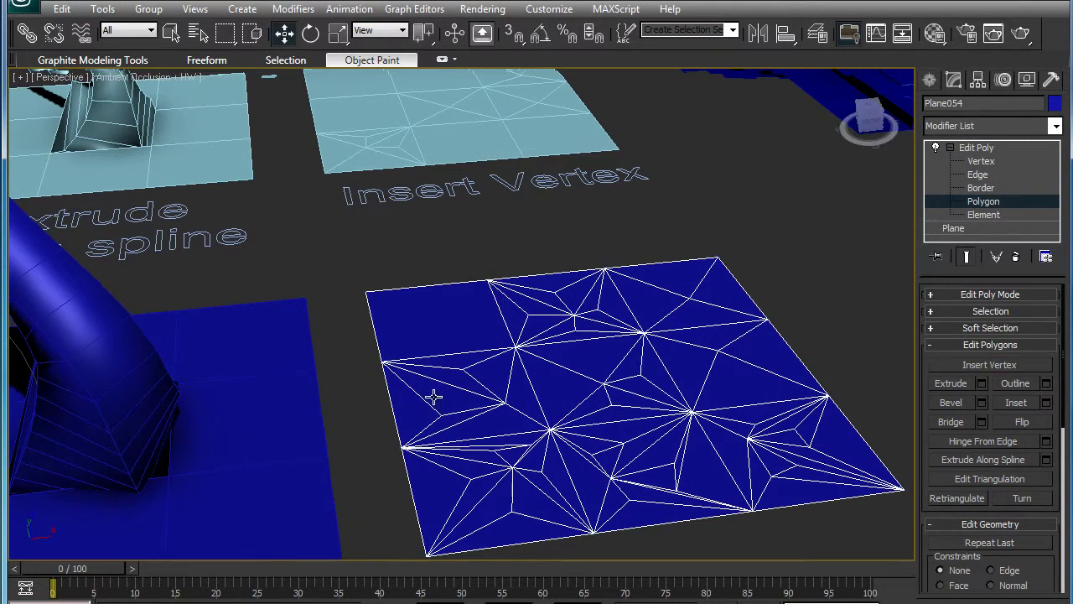
left_click(445, 329)
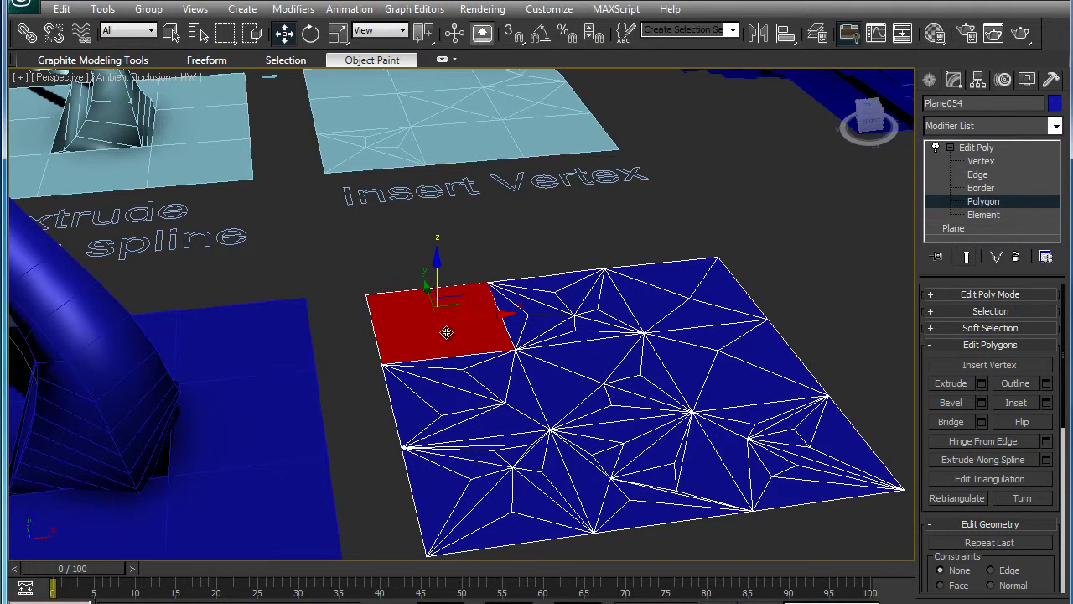
At Vertex level, raise and lower several vertices of Plane054 into spikes.
left_click_drag(456, 339, 473, 341)
left_click(981, 161)
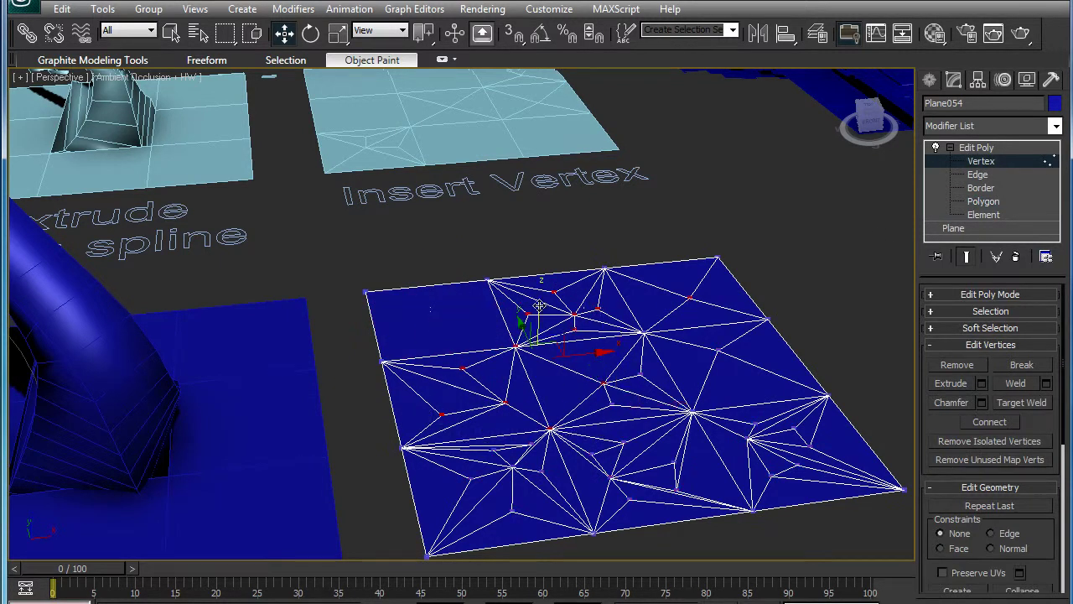
left_click_drag(539, 306, 476, 379)
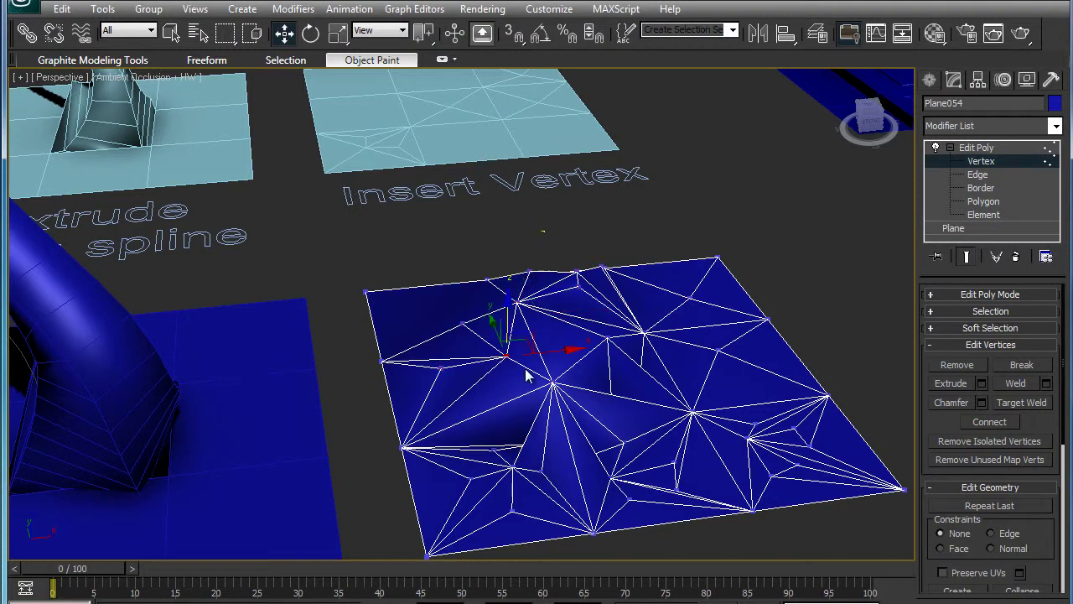
left_click_drag(509, 310, 508, 373)
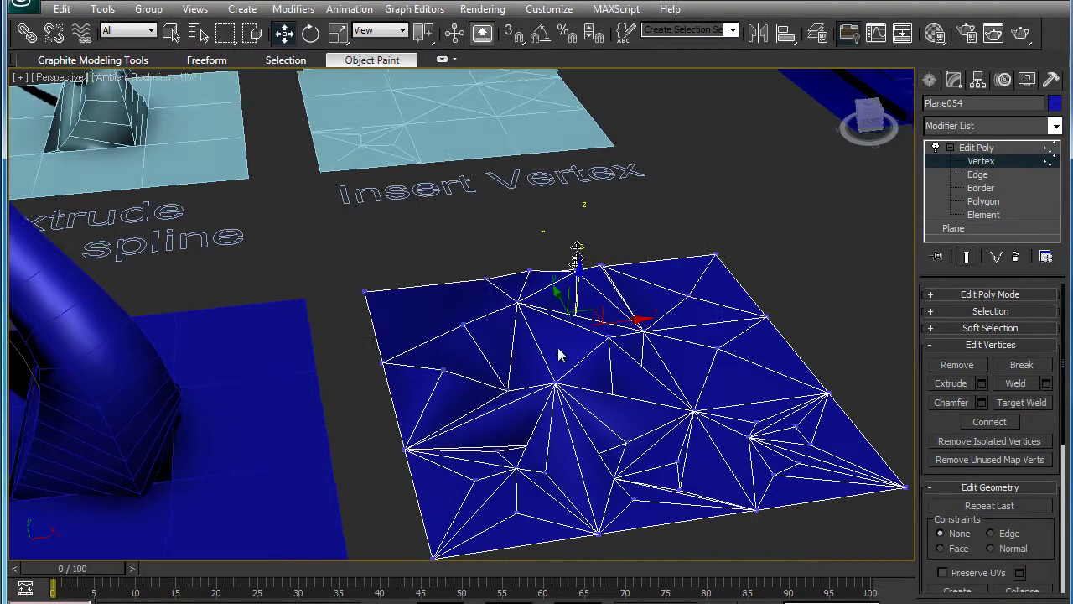
middle_click_drag(558, 347, 520, 382, "alt")
scroll(520, 382, "down", 3)
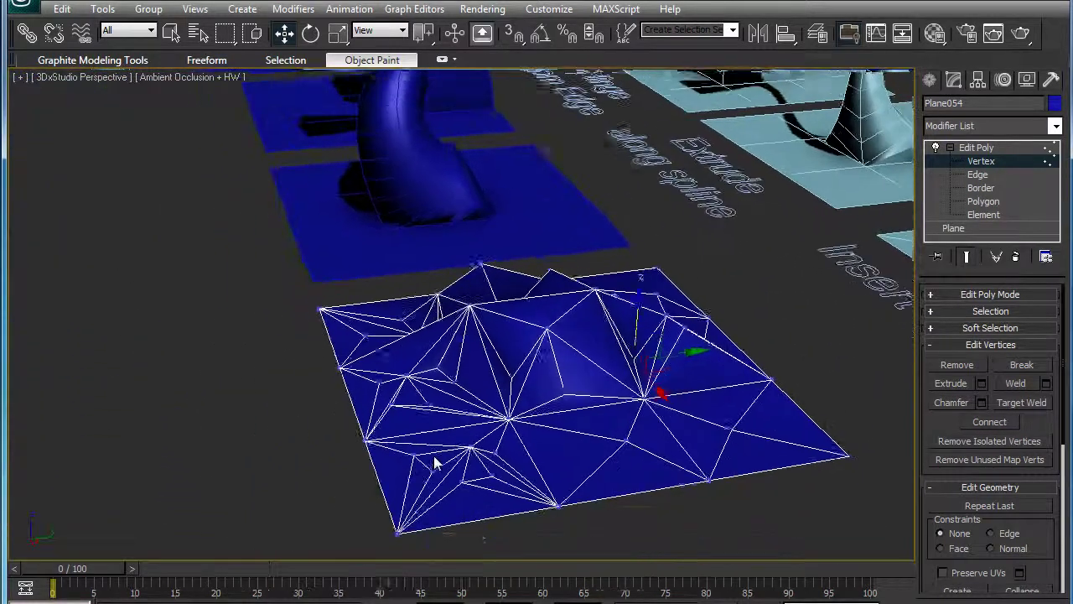
left_click_drag(522, 478, 520, 475)
left_click_drag(503, 432, 499, 369)
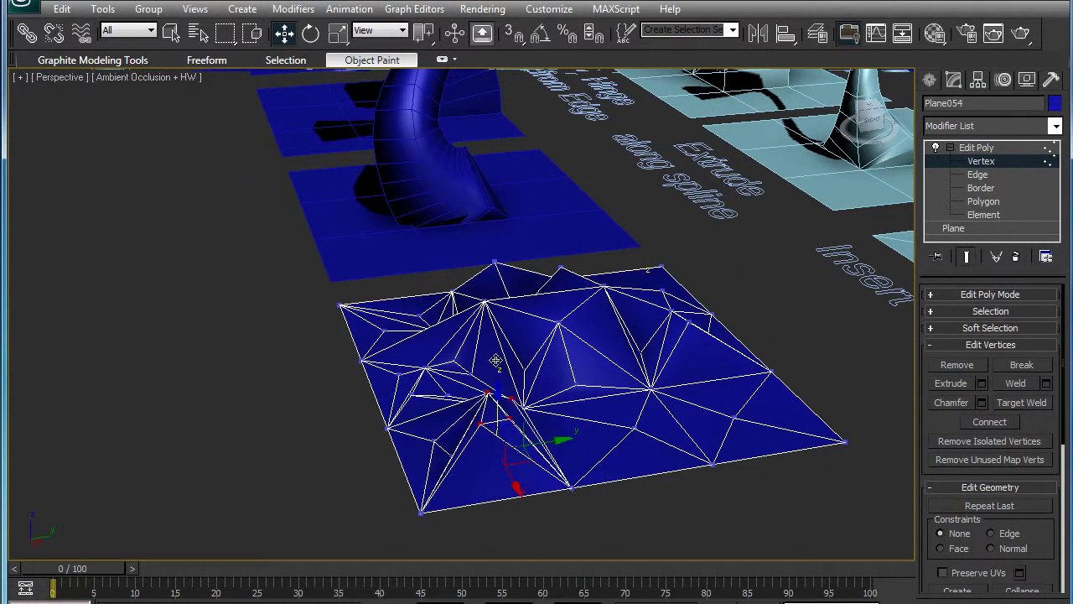
middle_click_drag(499, 369, 386, 384, "alt")
left_click_drag(364, 336, 383, 374)
left_click(360, 387)
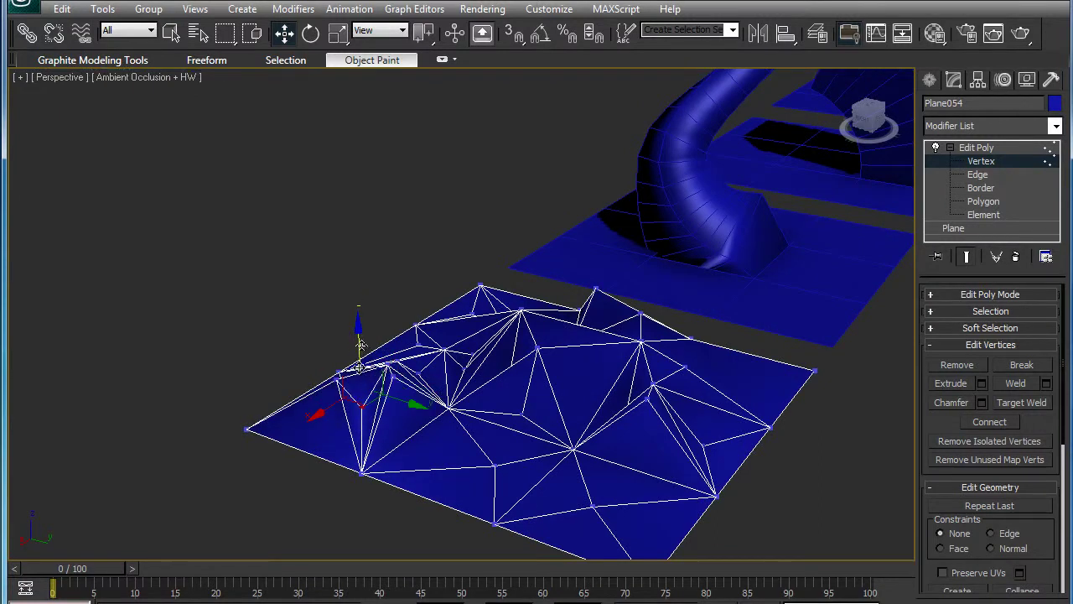
Pull more vertices upward into hills to finish the jagged terrain.
mouse_move(354, 299)
middle_mouse_down("alt")
mouse_move(372, 347)
mouse_move(495, 347)
mouse_move(545, 394)
mouse_move(643, 352)
mouse_move(632, 410)
mouse_move(623, 400)
mouse_move(507, 454)
middle_mouse_up("alt")
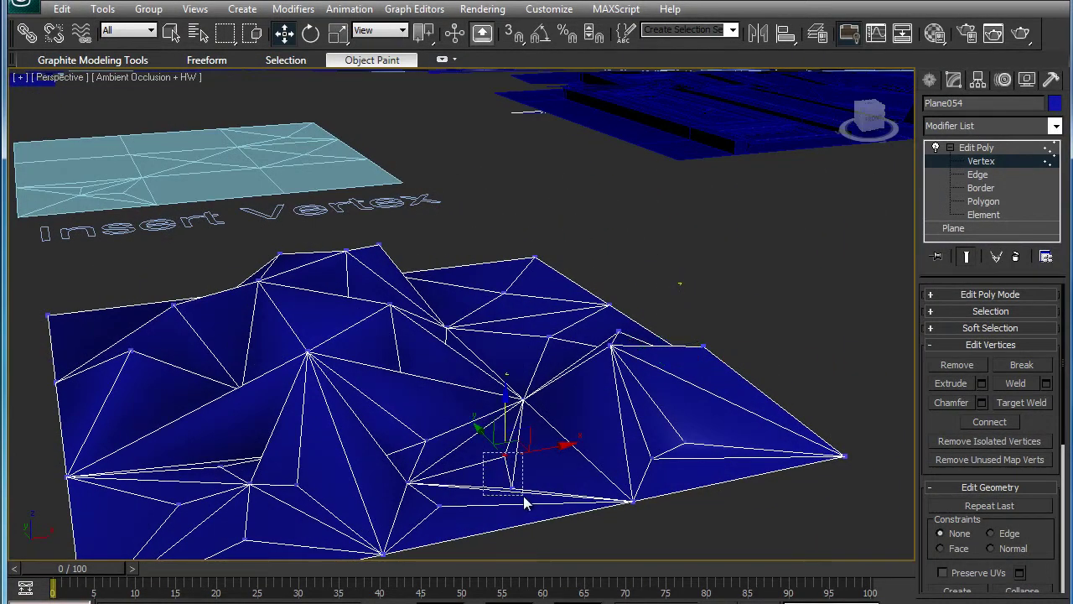
mouse_move(506, 425)
left_mouse_down()
mouse_move(501, 433)
mouse_move(507, 359)
left_mouse_up()
mouse_move(507, 359)
middle_mouse_down("alt")
mouse_move(518, 383)
mouse_move(542, 326)
mouse_move(532, 391)
mouse_move(492, 369)
middle_mouse_up("alt")
left_click_drag(512, 324, 508, 344)
mouse_move(509, 344)
middle_mouse_down("alt")
mouse_move(487, 338)
mouse_move(513, 327)
mouse_move(567, 382)
middle_mouse_up("alt")
left_click_drag(567, 382, 578, 290)
middle_click_drag(578, 290, 618, 337, "alt")
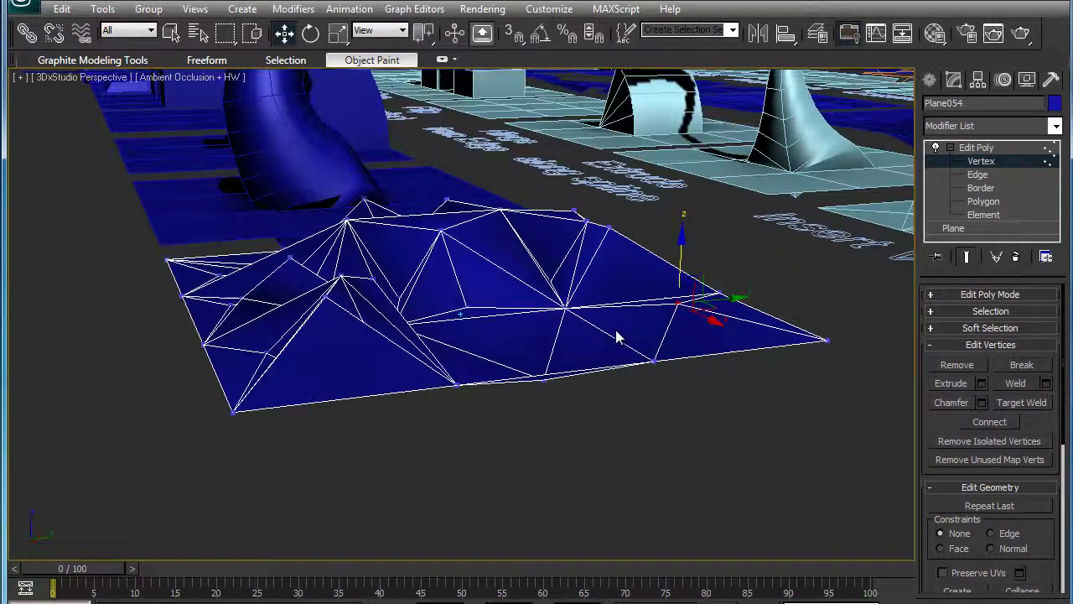
Add TurboSmooth on top of Plane054's Edit Poly and set Iterations to 2.
left_click(977, 149)
left_click(982, 126)
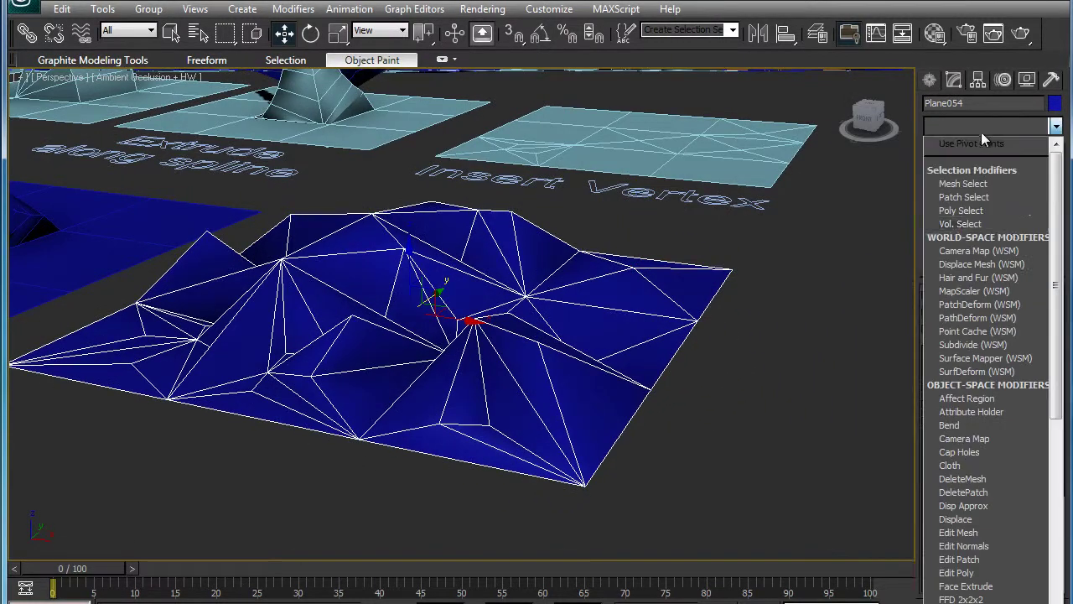
left_click(1058, 508)
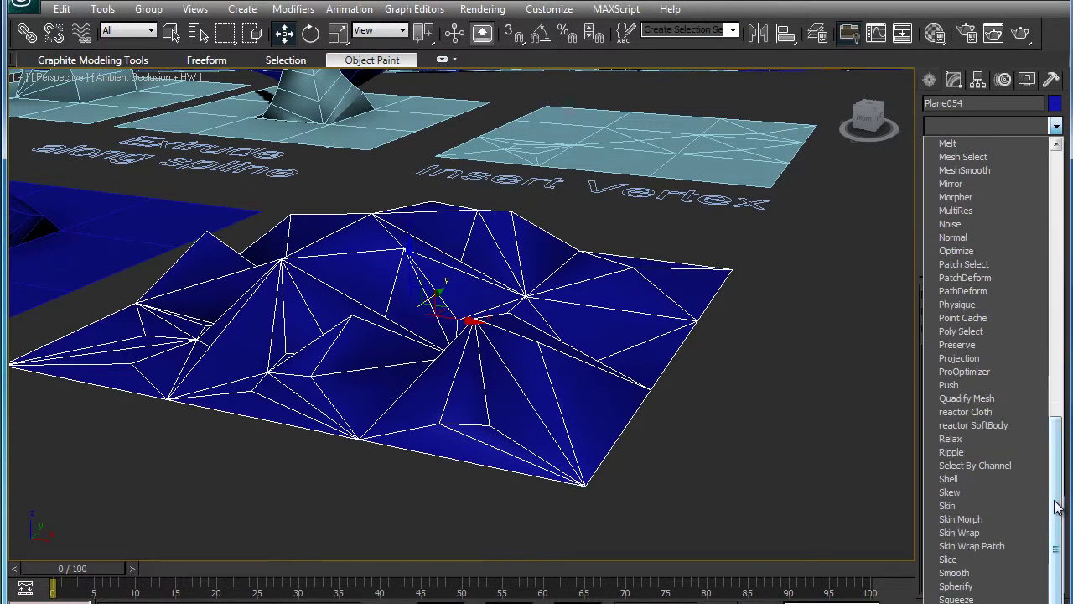
left_click_drag(1058, 509, 1059, 579)
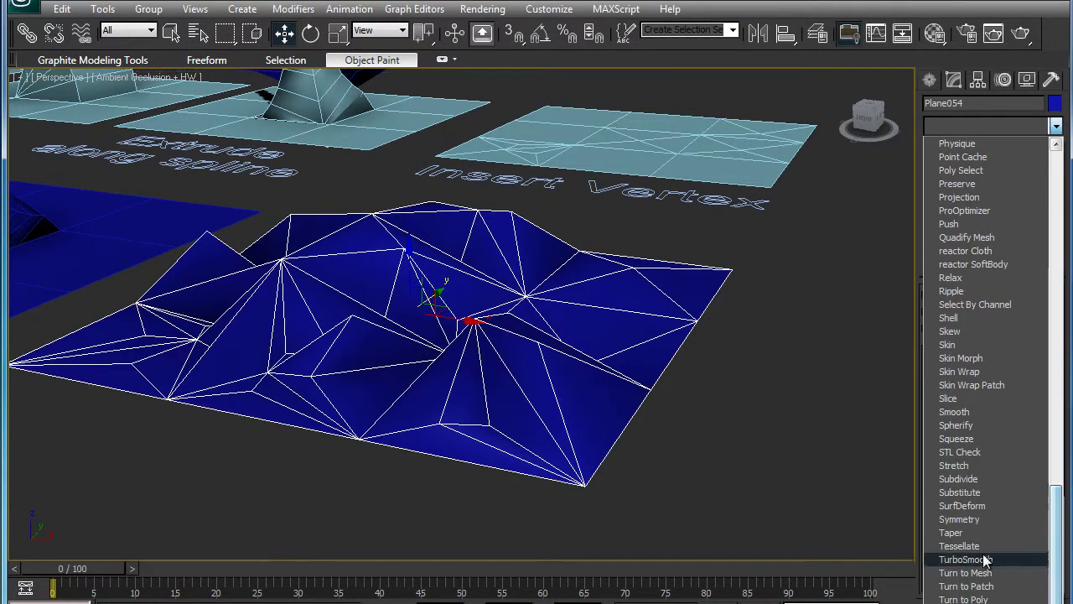
left_click(966, 559)
middle_click_drag(587, 352, 671, 336, "alt")
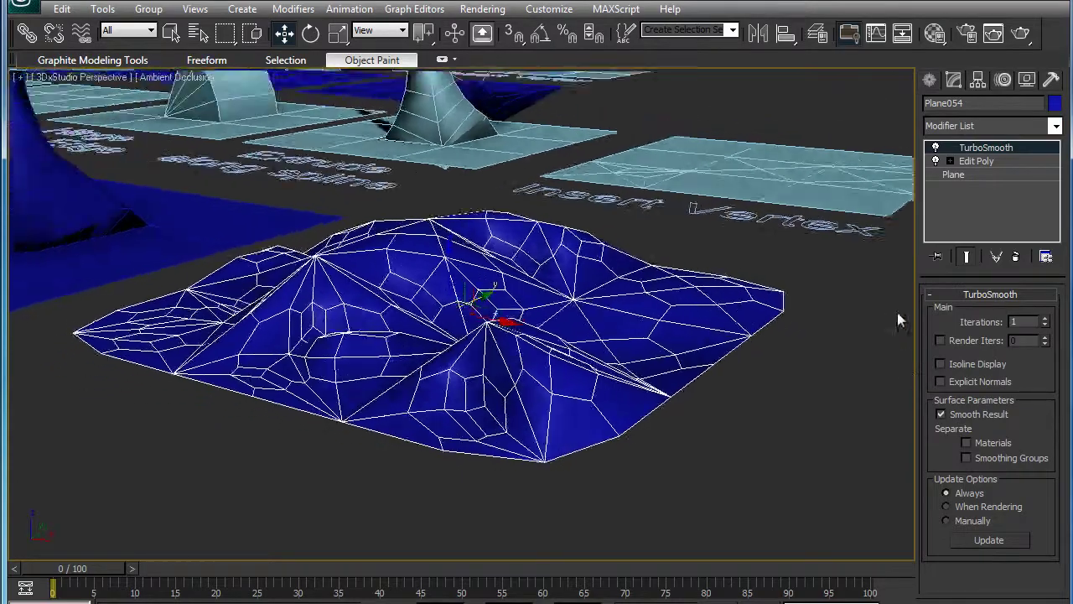
left_click(1045, 319)
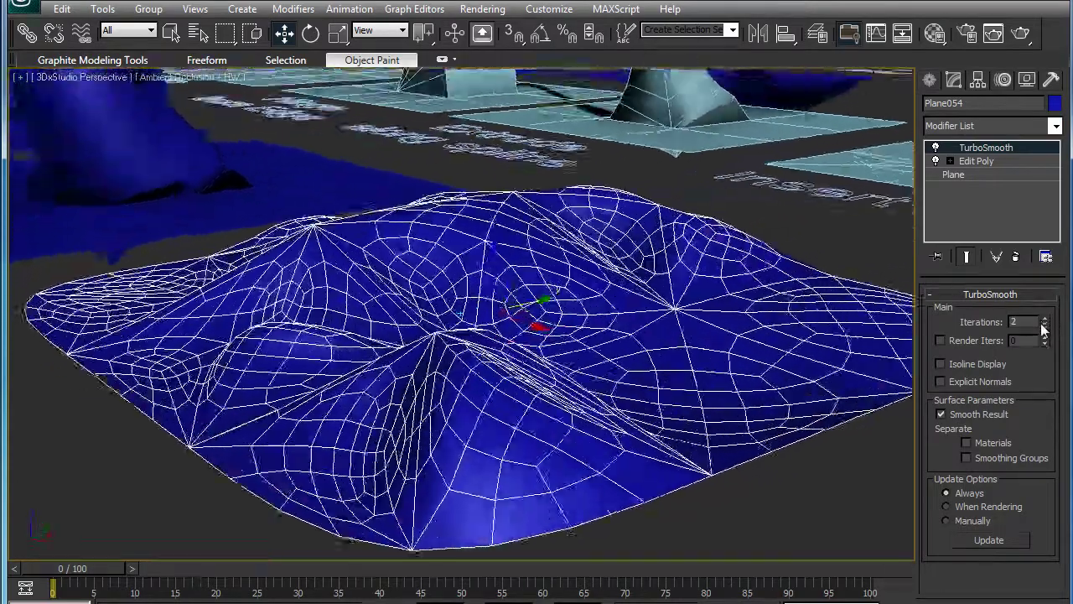